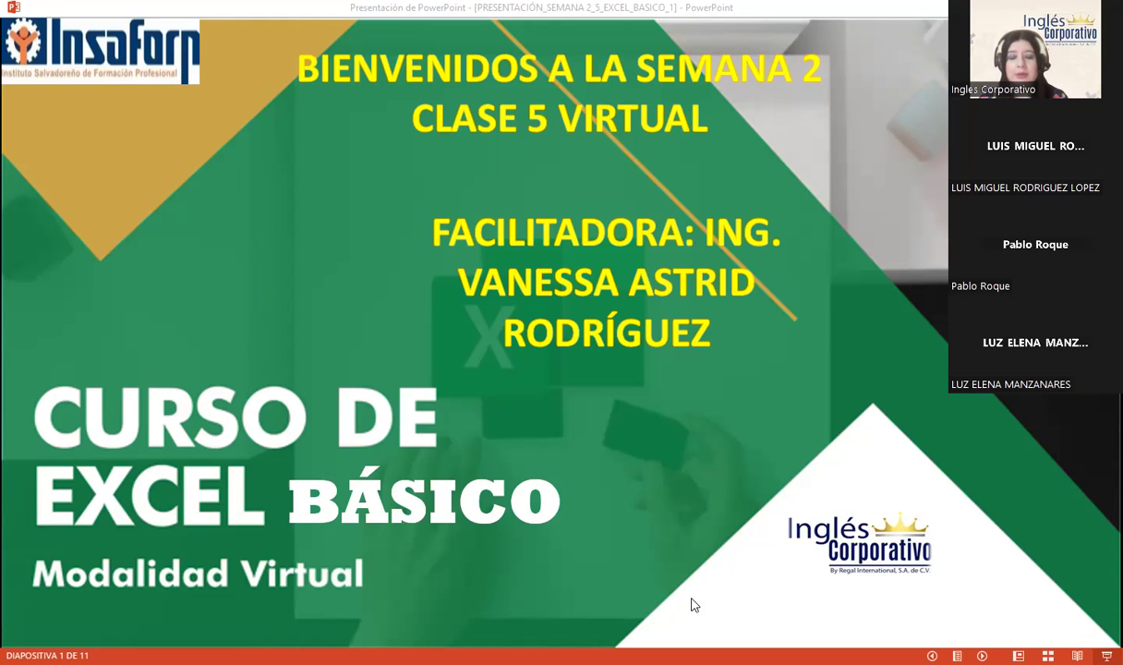
- Switch from the PowerPoint slideshow to the Excel básico course page in Firefox
{"action": "key", "text": "alt+Tab"}
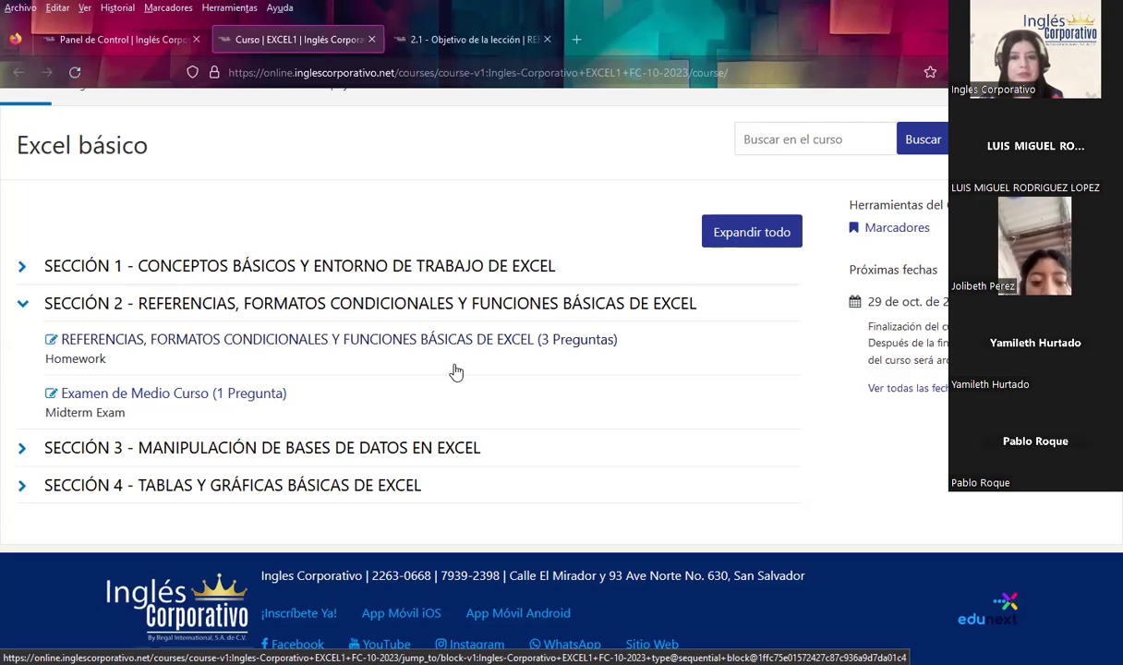
- Open the '2.1 - Objetivo de la lección' page on relative and absolute references and scroll through it
{"action": "left_click", "coordinate": [440, 40]}
{"action": "scroll", "coordinate": [207, 393], "scroll_direction": "up", "scroll_amount": 4}
{"action": "scroll", "coordinate": [207, 392], "scroll_direction": "up", "scroll_amount": 6}
{"action": "scroll", "coordinate": [646, 431], "scroll_direction": "down", "scroll_amount": 2}
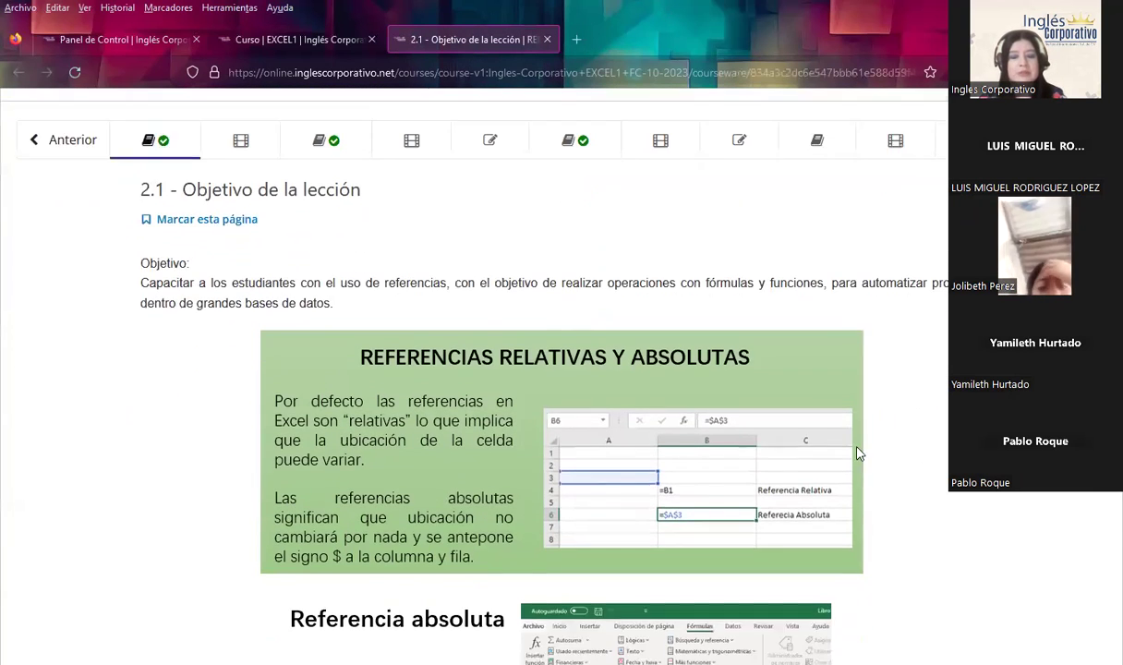
{"action": "scroll", "coordinate": [883, 463], "scroll_direction": "down", "scroll_amount": 2}
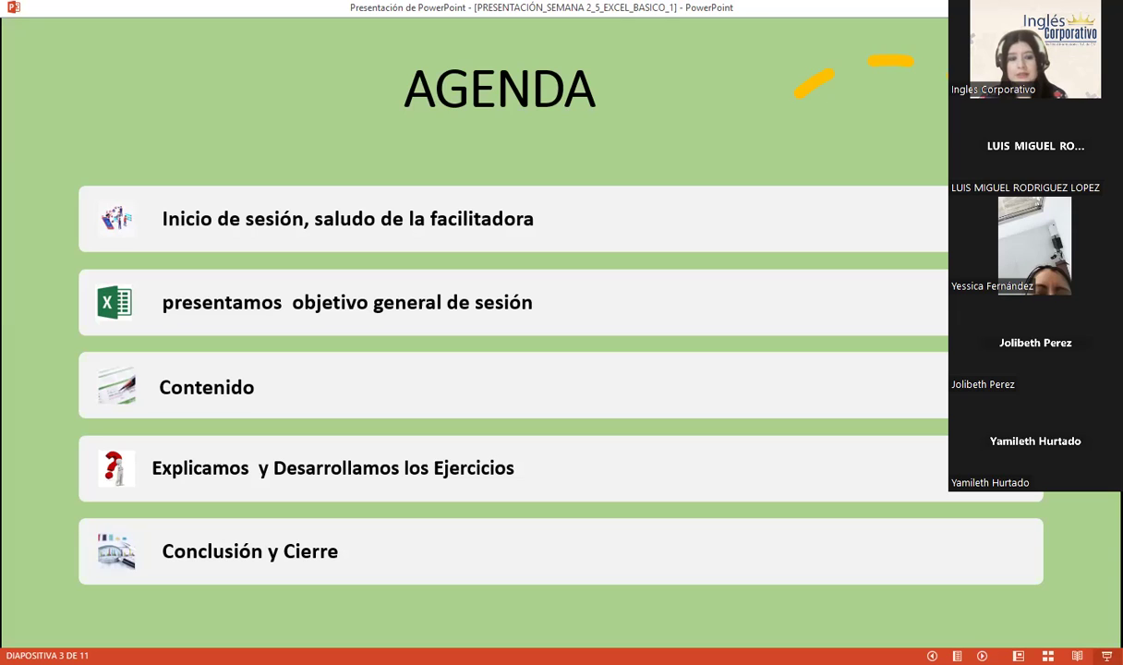
- Advance the slideshow to slide 4, the session's general objective
{"action": "key", "text": "Right"}
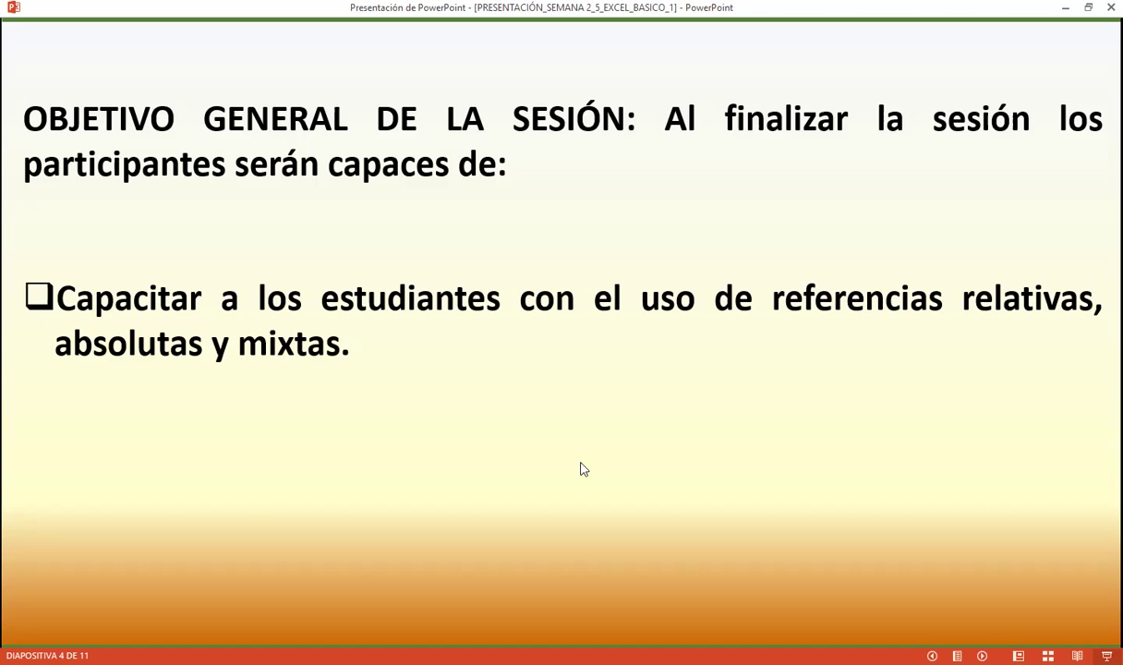
- Advance the slideshow to slide 5, explaining relative references
{"action": "left_click", "coordinate": [601, 412]}
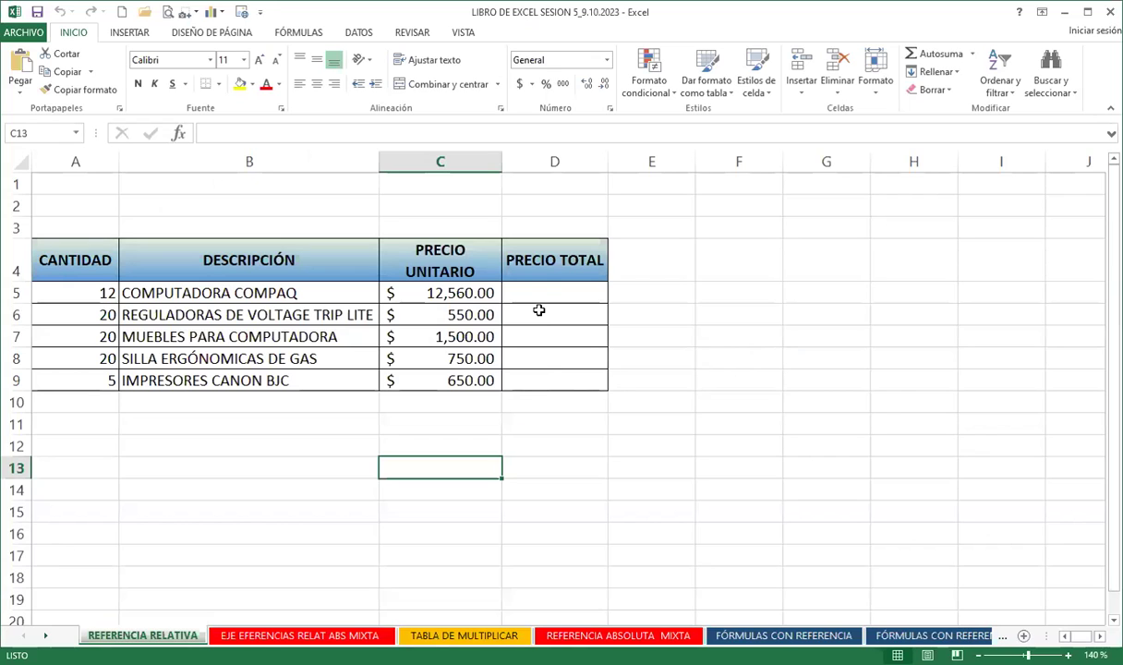
- Switch to the Excel workbook and select PRECIO TOTAL cell D5
{"action": "key", "text": "alt+Tab"}
{"action": "left_click", "coordinate": [539, 293]}
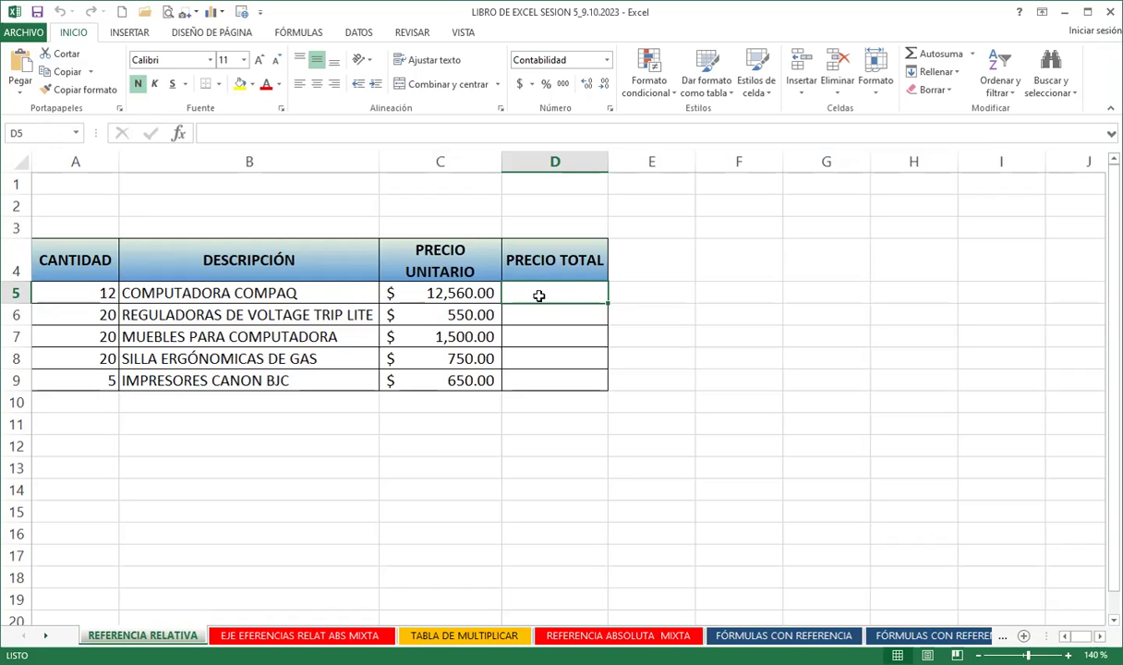
- Enter the hard-coded total =12*12560 in D5, showing $ 150,720.00
{"action": "type", "text": "="}
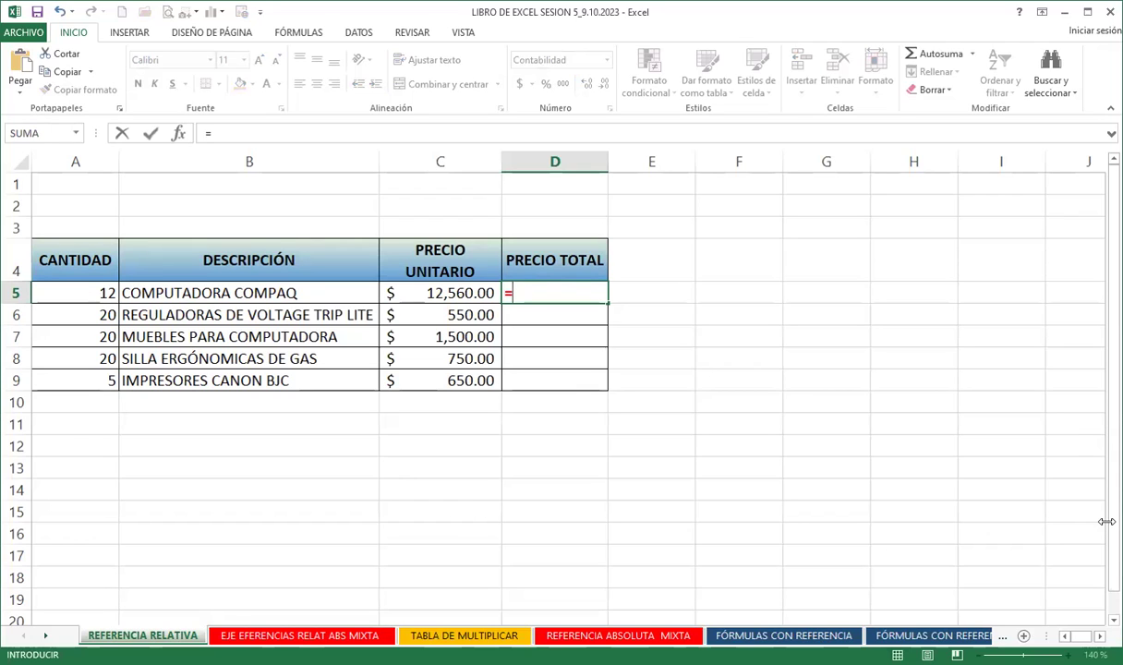
{"action": "type", "text": "12*"}
{"action": "type", "text": "12560"}
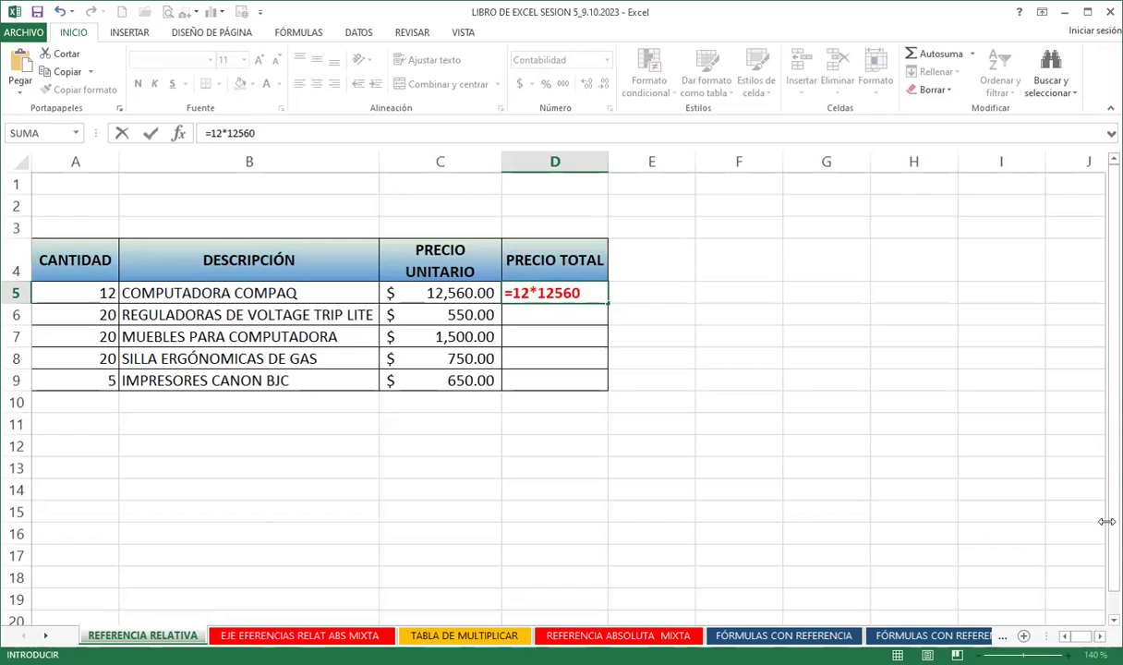
{"action": "key", "text": "Return"}
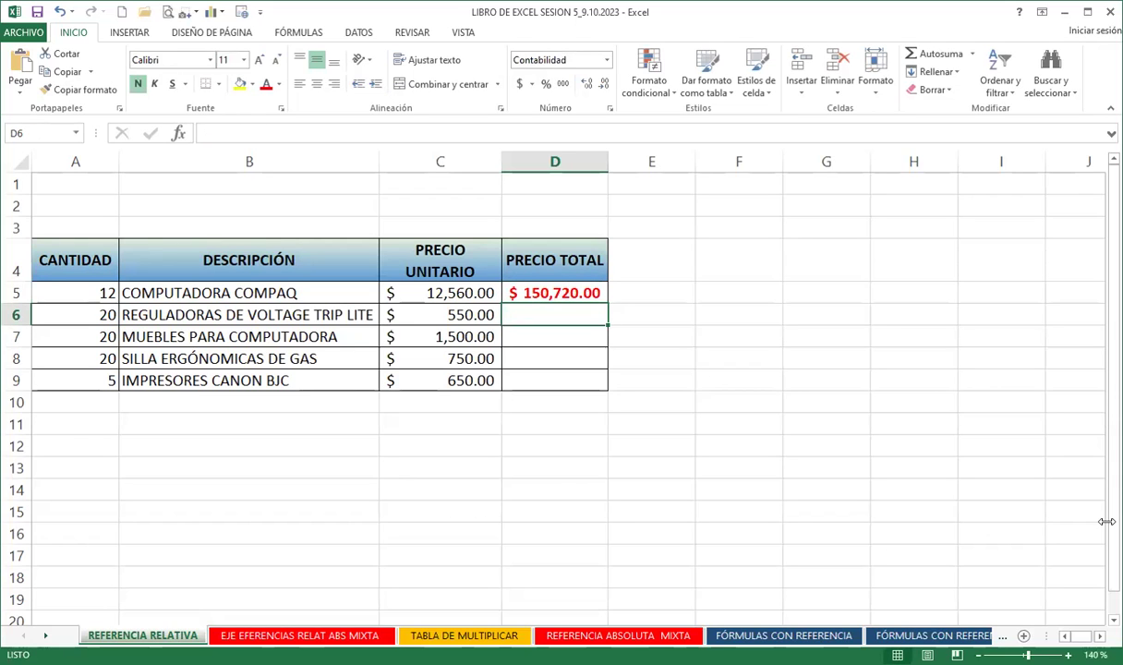
{"action": "left_click", "coordinate": [76, 293]}
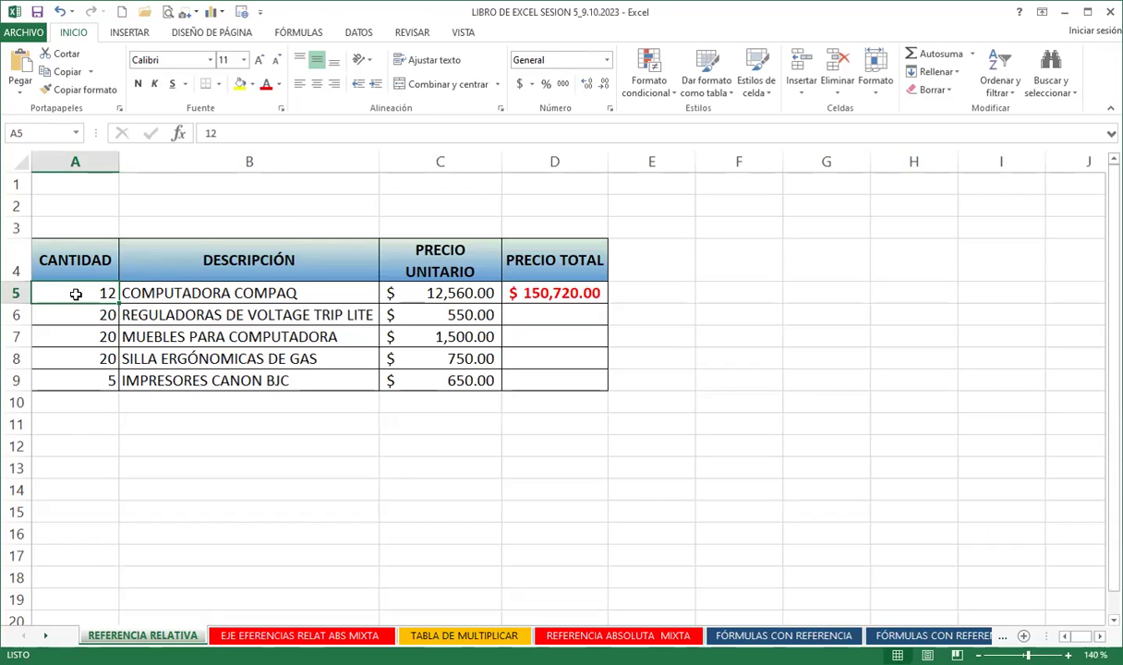
- Change the A5 quantity to 15, copy D5 down to D9, then clear D5:D9
{"action": "type", "text": "15"}
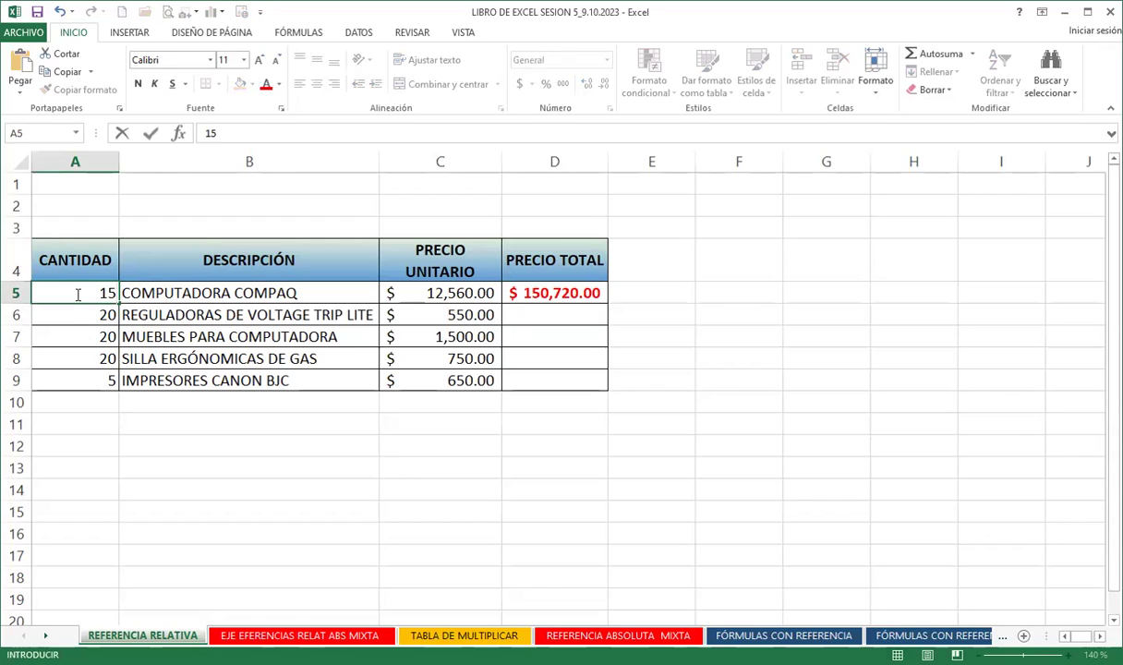
{"action": "key", "text": "Return"}
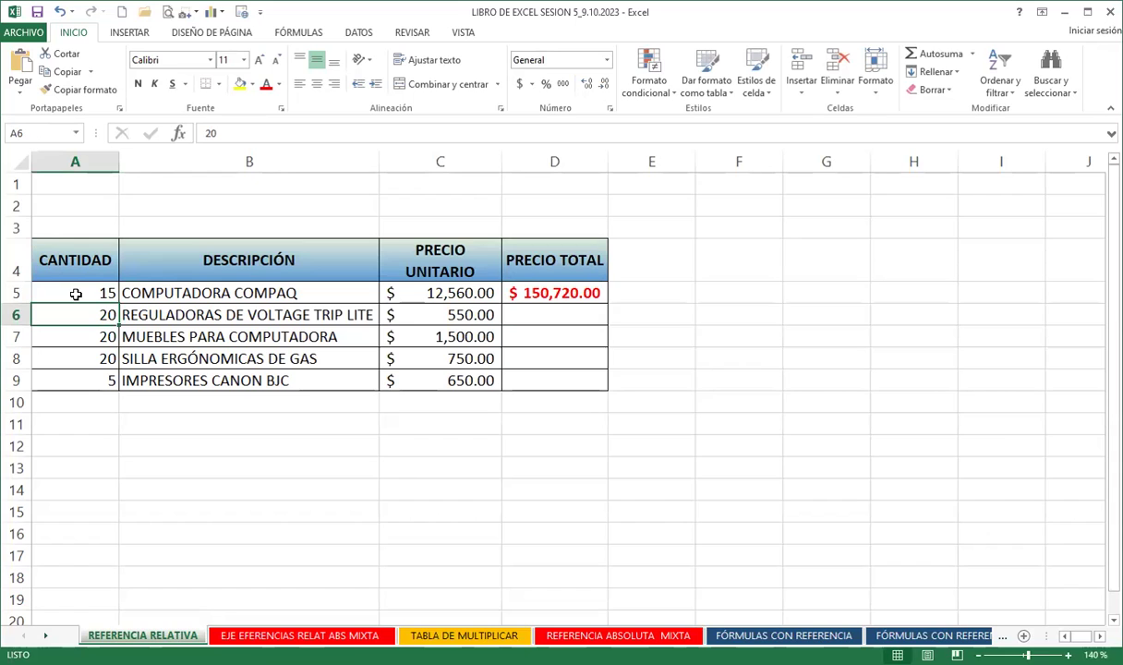
{"action": "left_click", "coordinate": [535, 283]}
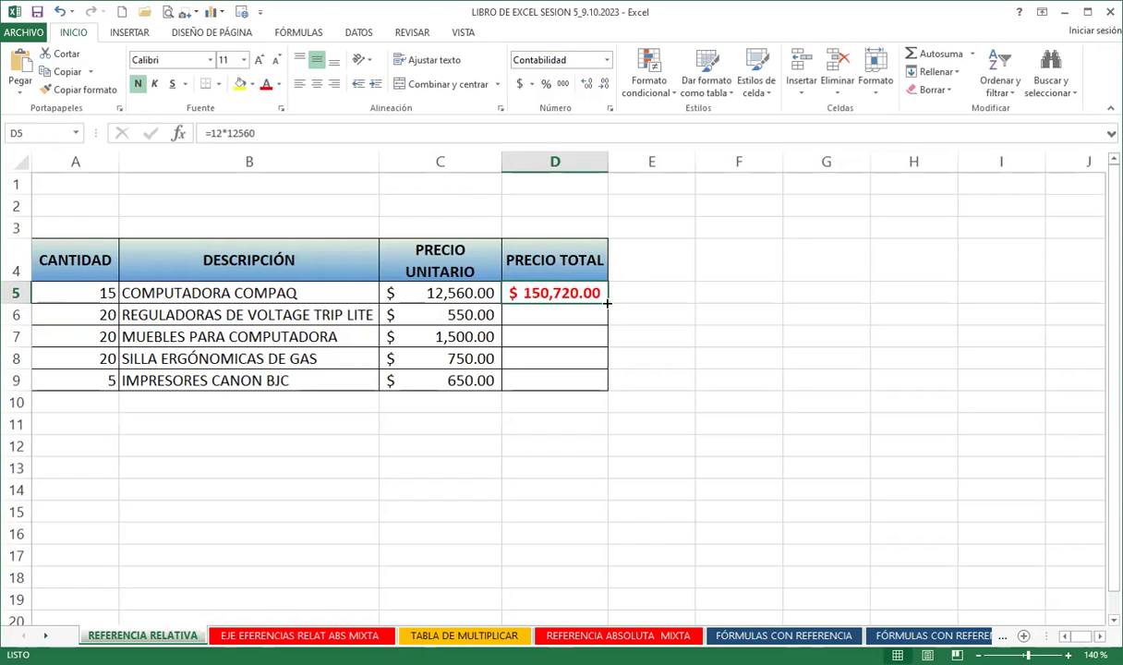
{"action": "left_click_drag", "start_coordinate": [608, 303], "coordinate": [597, 381]}
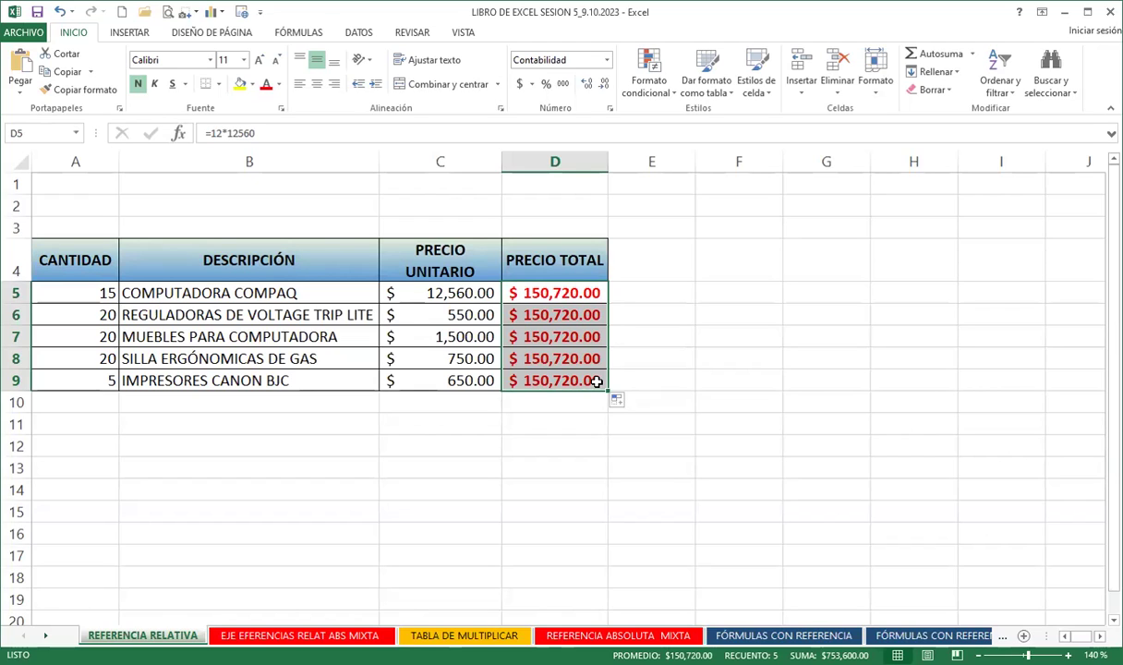
{"action": "key", "text": "Delete"}
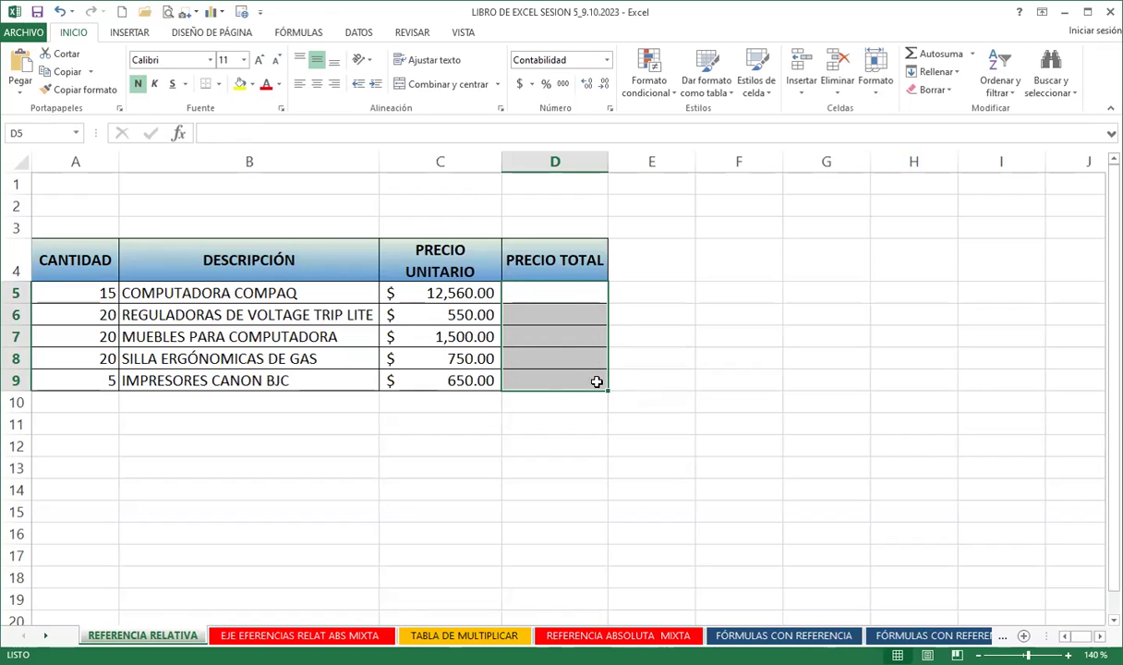
{"action": "left_click", "coordinate": [570, 293]}
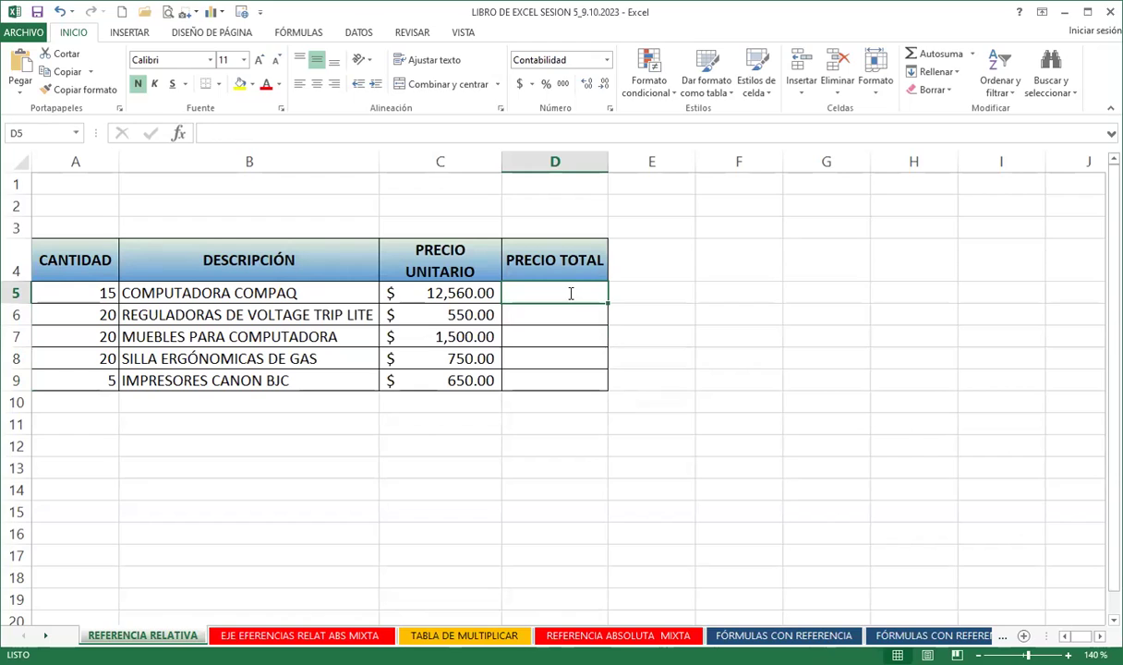
- Build the formula =A5*C5 in D5, multiplying quantity by unit price
{"action": "type", "text": "="}
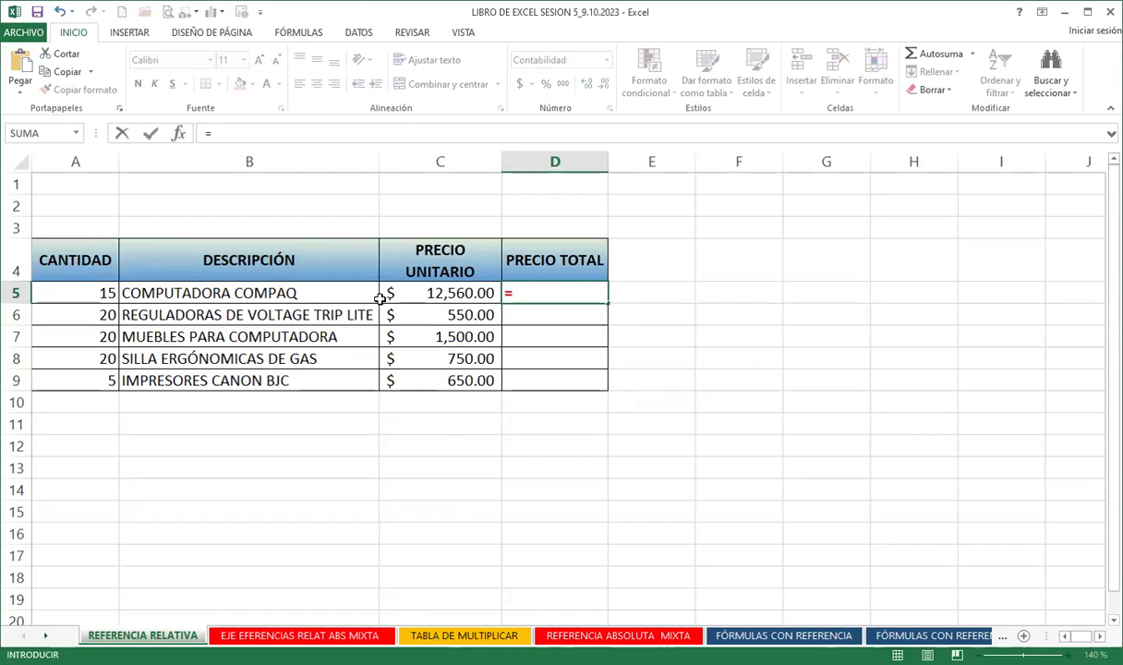
{"action": "left_click", "coordinate": [70, 291]}
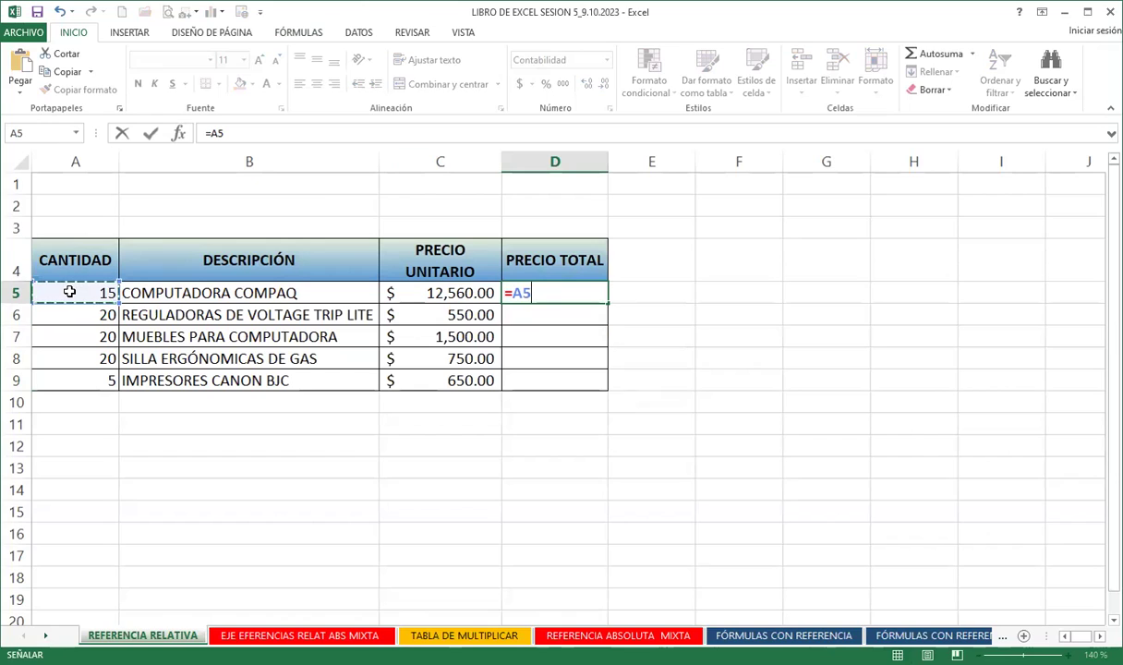
{"action": "type", "text": "*"}
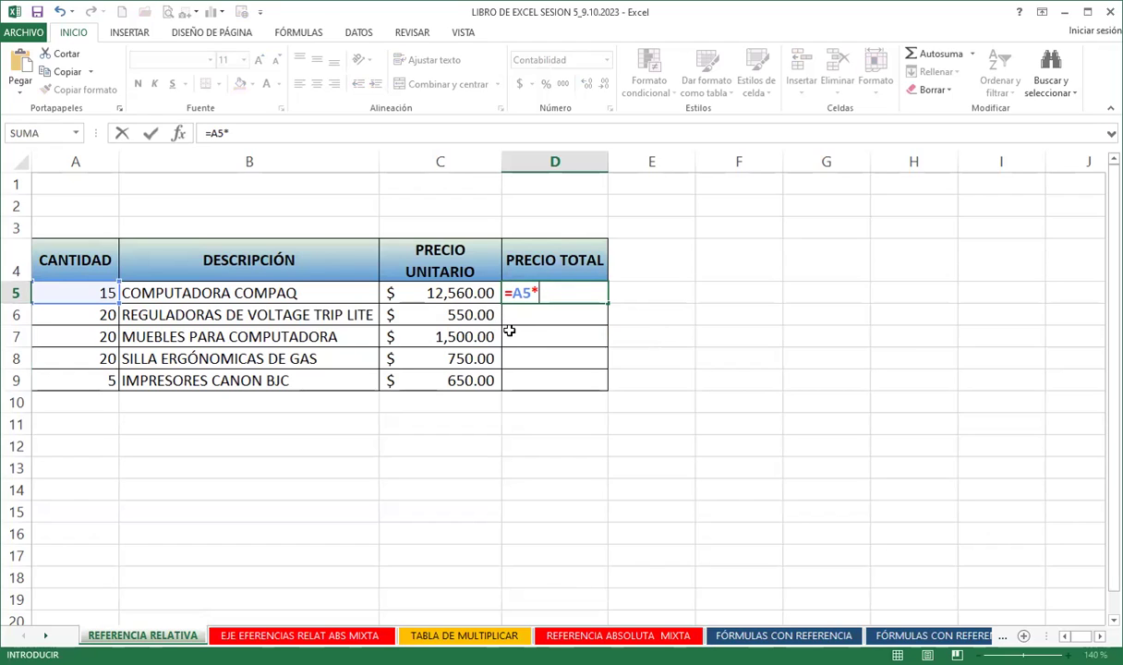
{"action": "left_click", "coordinate": [444, 294]}
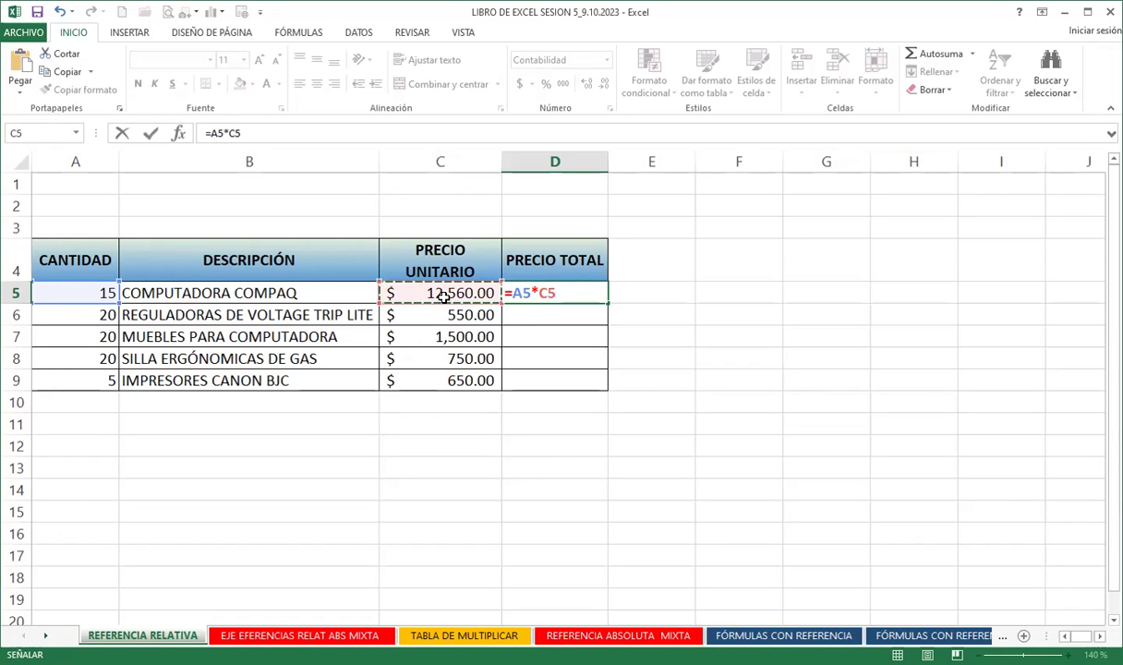
{"action": "key", "text": "Return"}
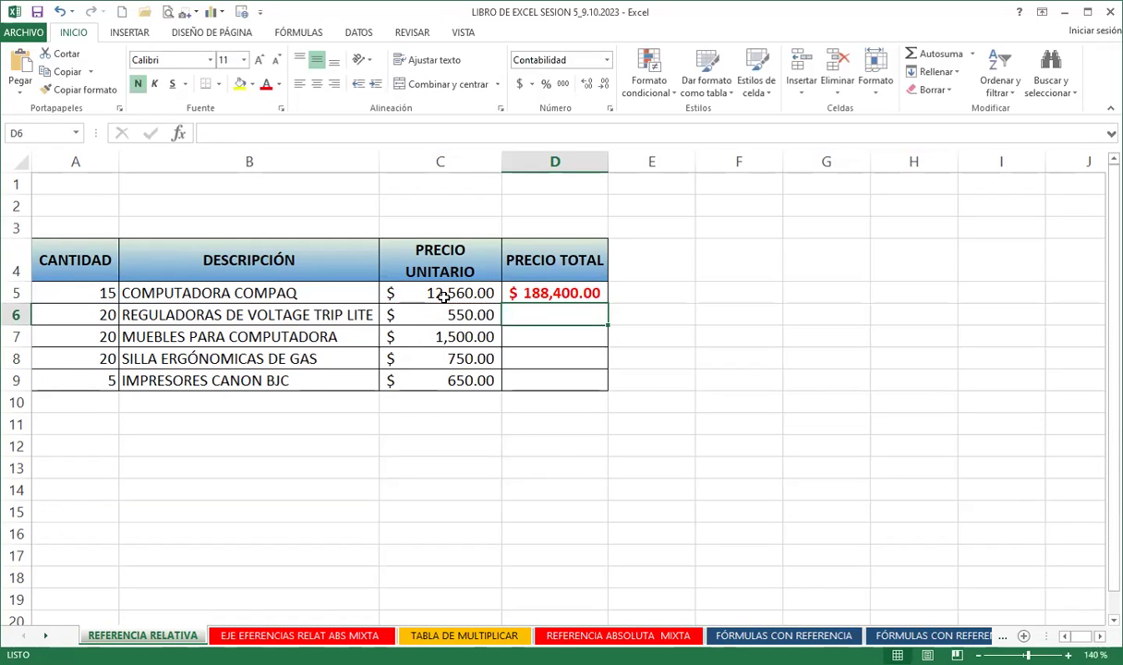
- Set the A5 quantity back to 12
{"action": "left_click", "coordinate": [58, 291]}
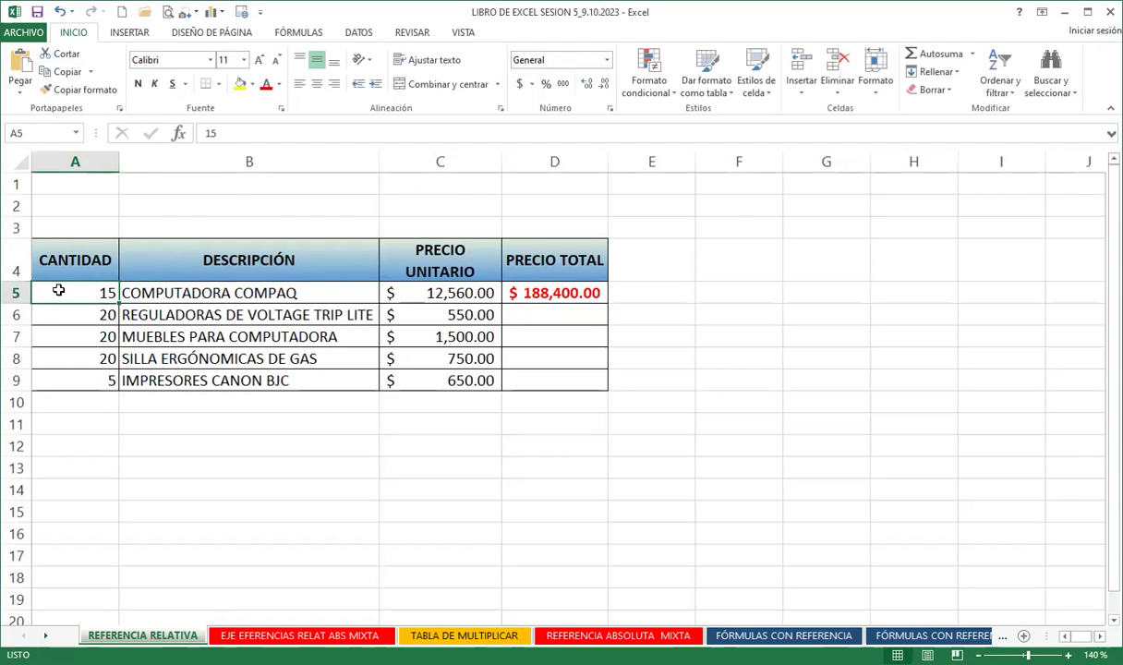
{"action": "type", "text": "12"}
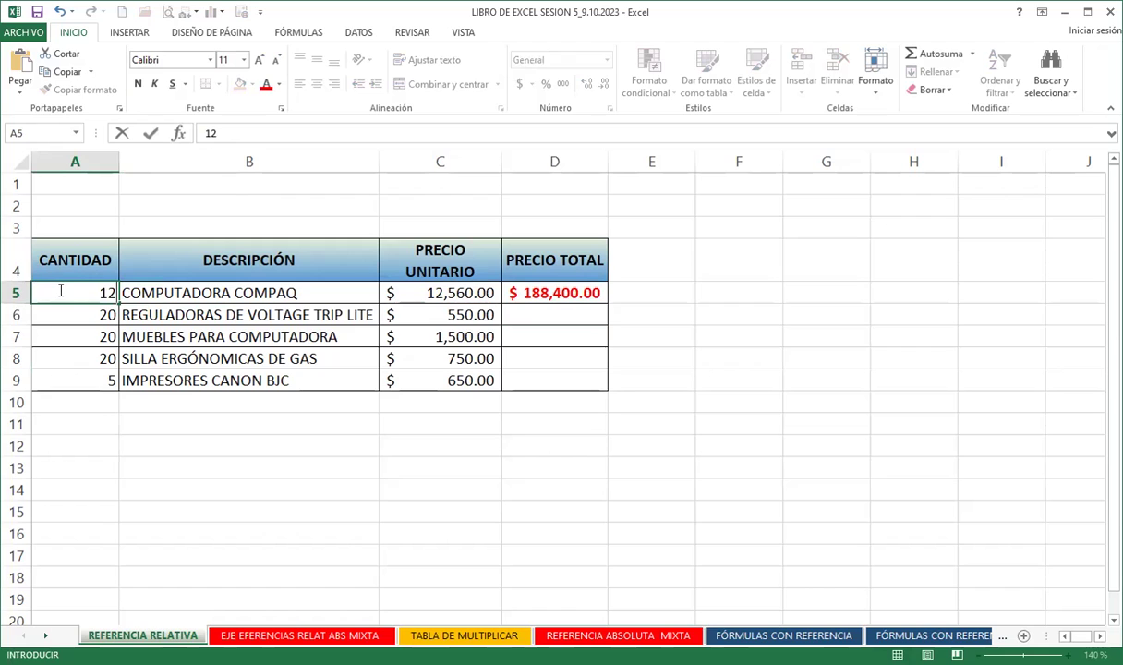
{"action": "key", "text": "Return"}
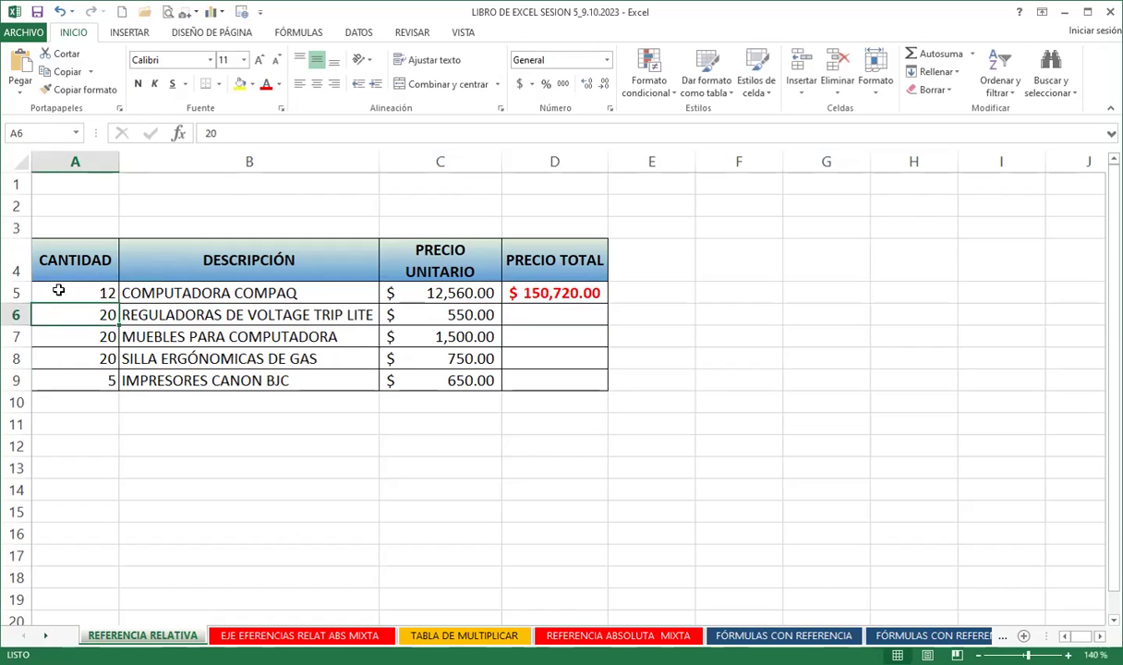
- Fill the D5 total formula down to D9 and check each row's formula
{"action": "left_click", "coordinate": [545, 288]}
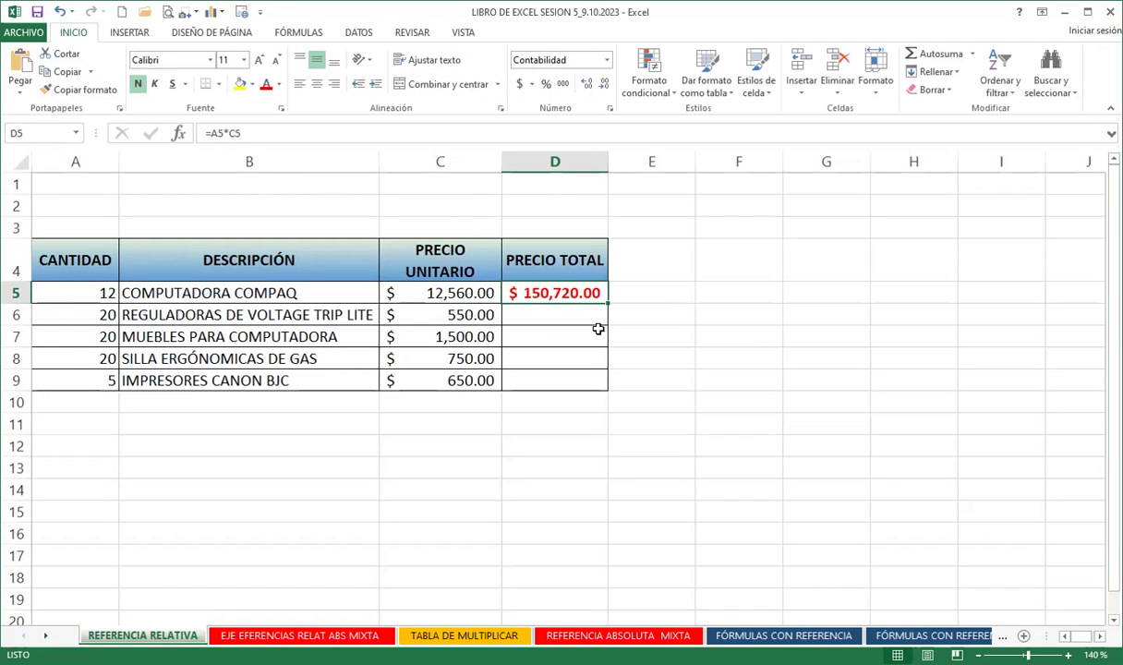
{"action": "left_click_drag", "start_coordinate": [606, 304], "coordinate": [601, 382]}
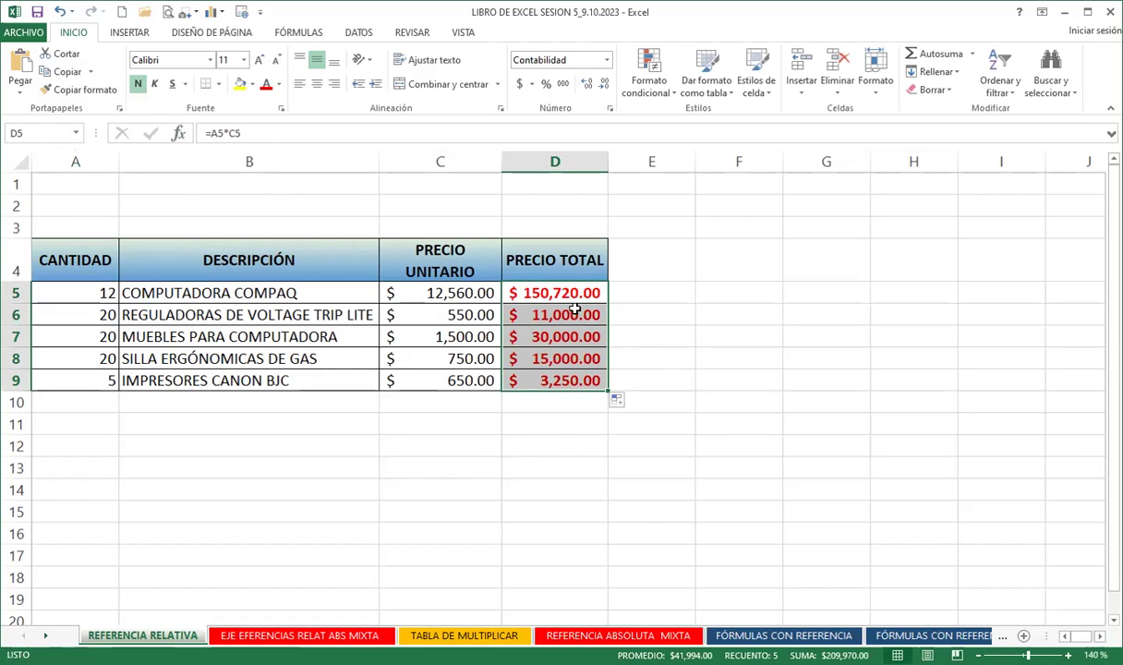
{"action": "left_click", "coordinate": [535, 294]}
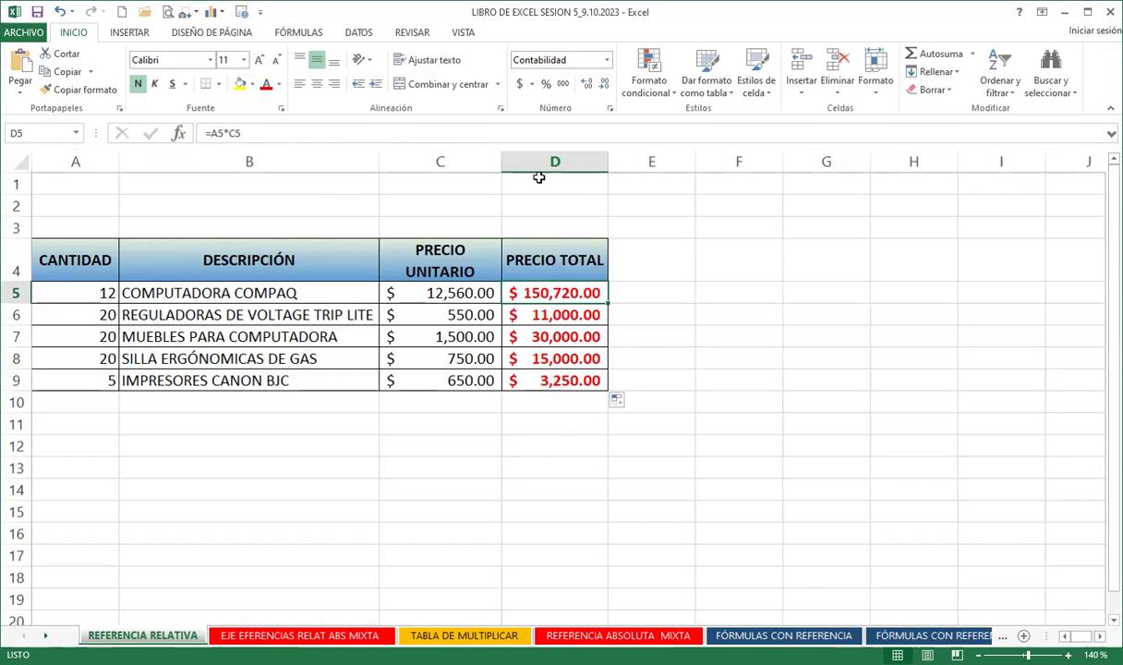
{"action": "key", "text": "Down"}
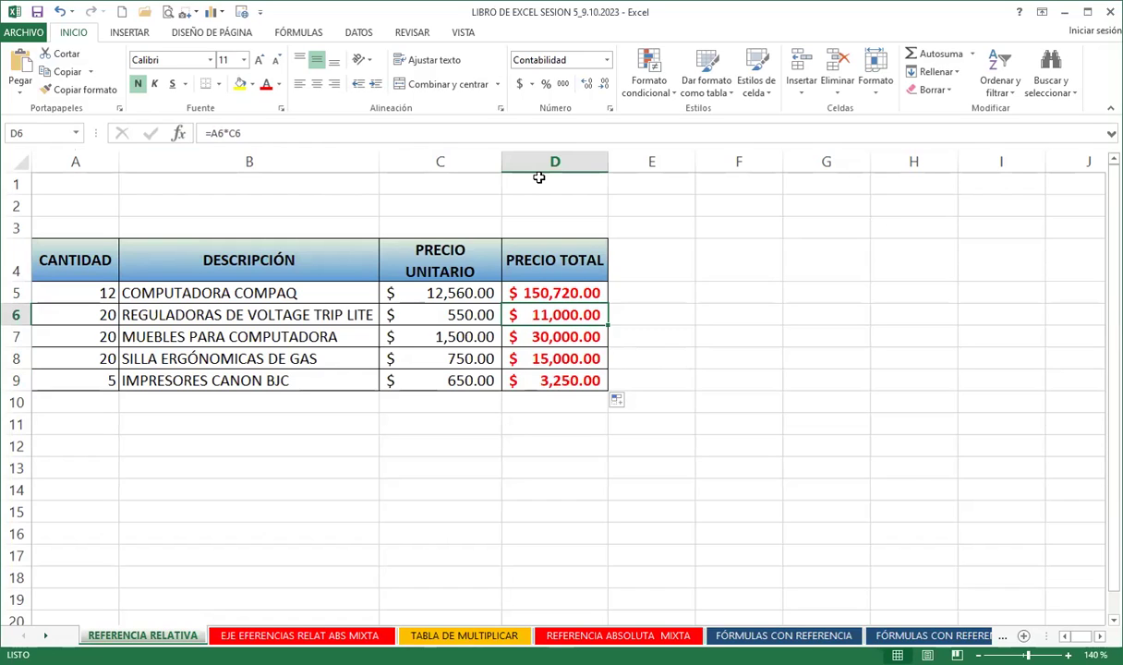
{"action": "key", "text": "Down"}
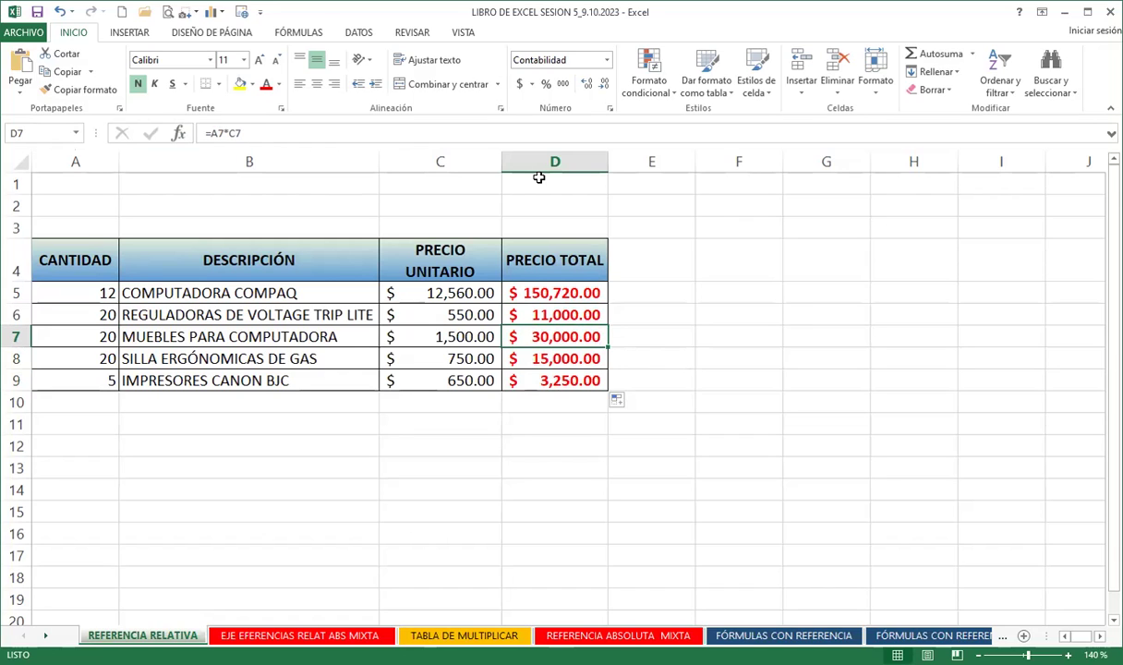
{"action": "key", "text": "Down"}
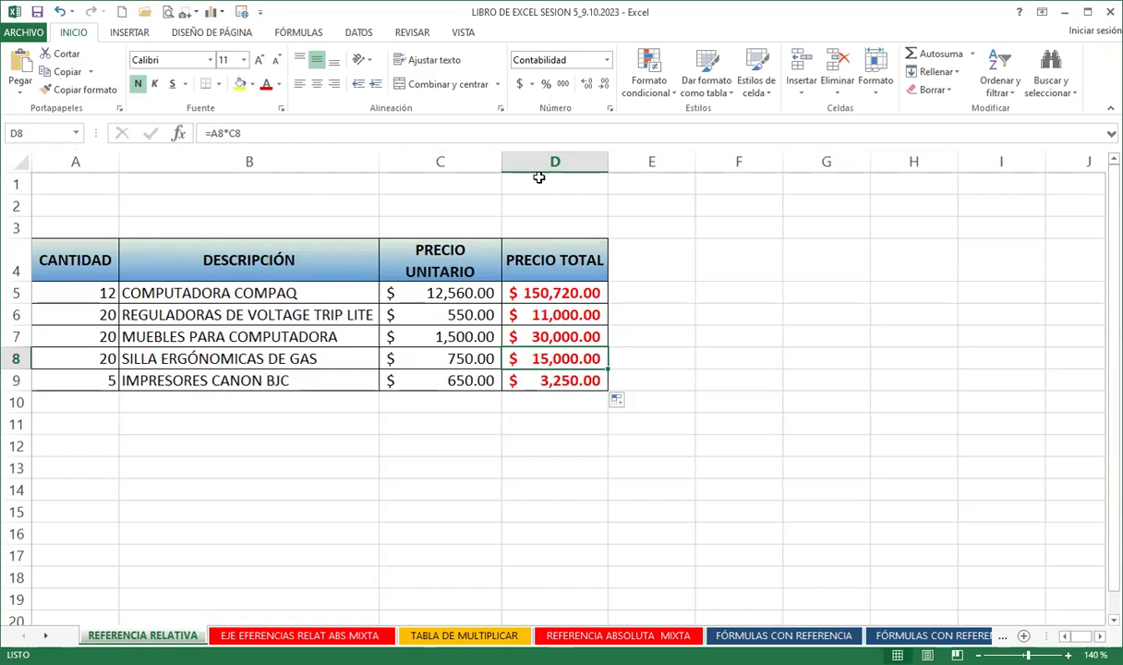
{"action": "key", "text": "Down"}
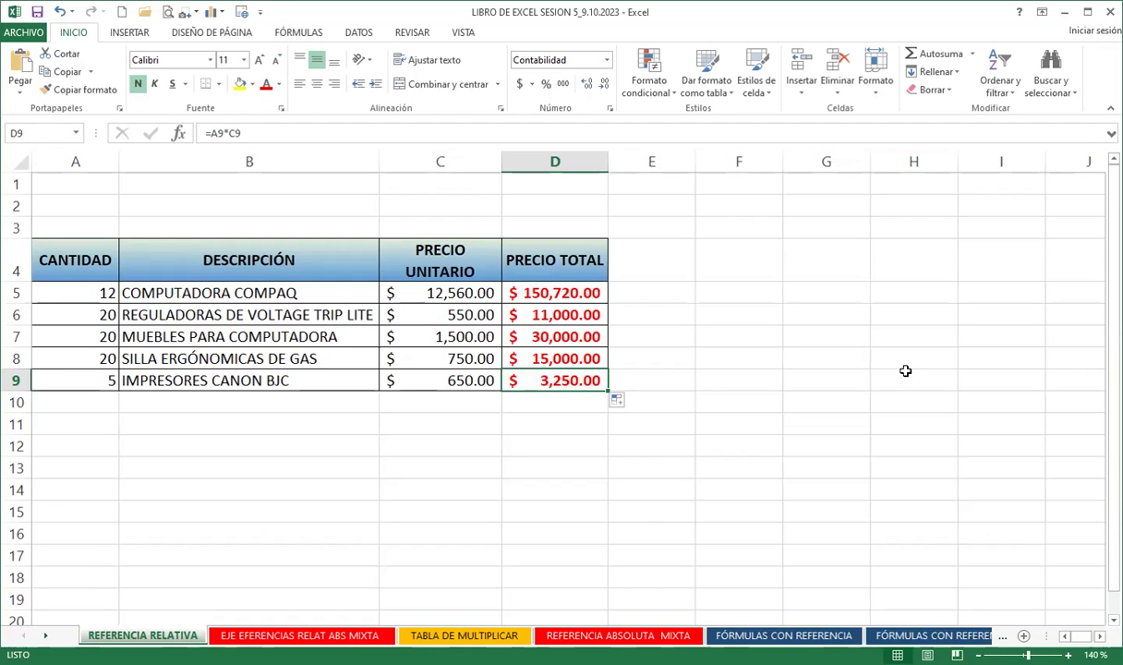
- Enter =D7 in G7 and autofit column G to display $30,000.00
{"action": "left_click", "coordinate": [830, 333]}
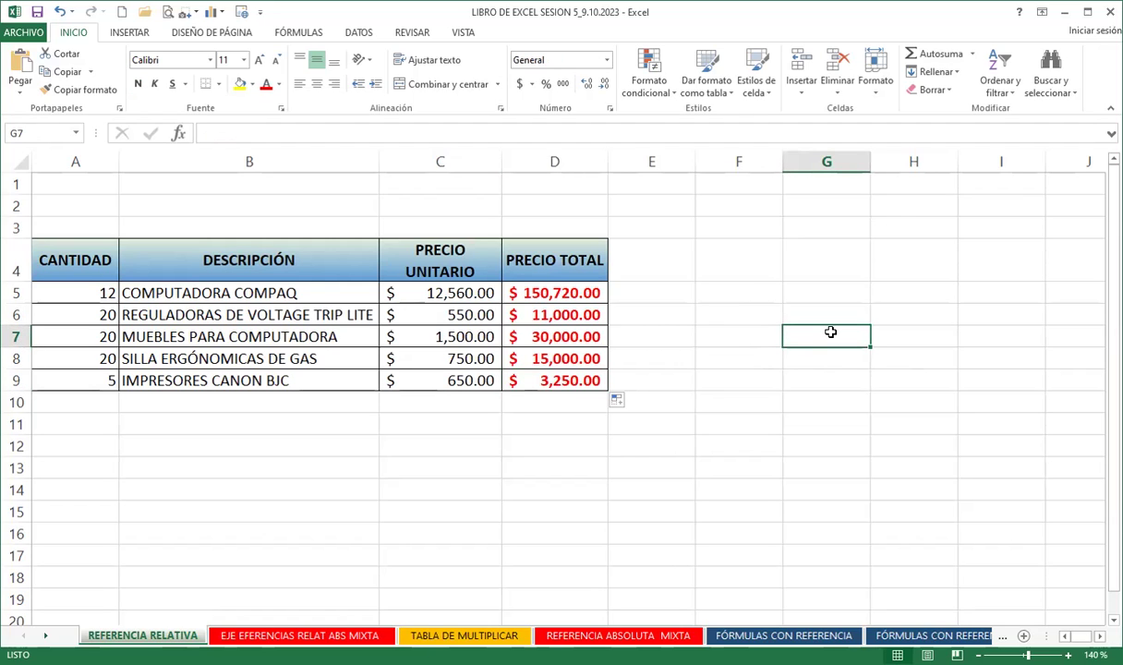
{"action": "type", "text": "="}
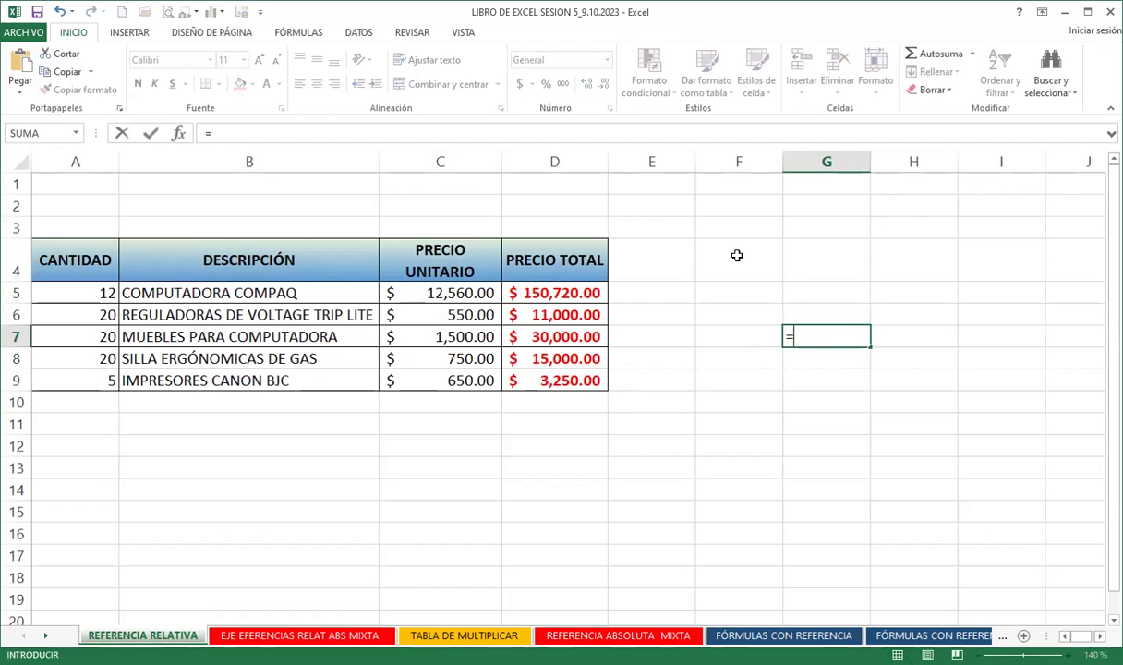
{"action": "left_click", "coordinate": [528, 330]}
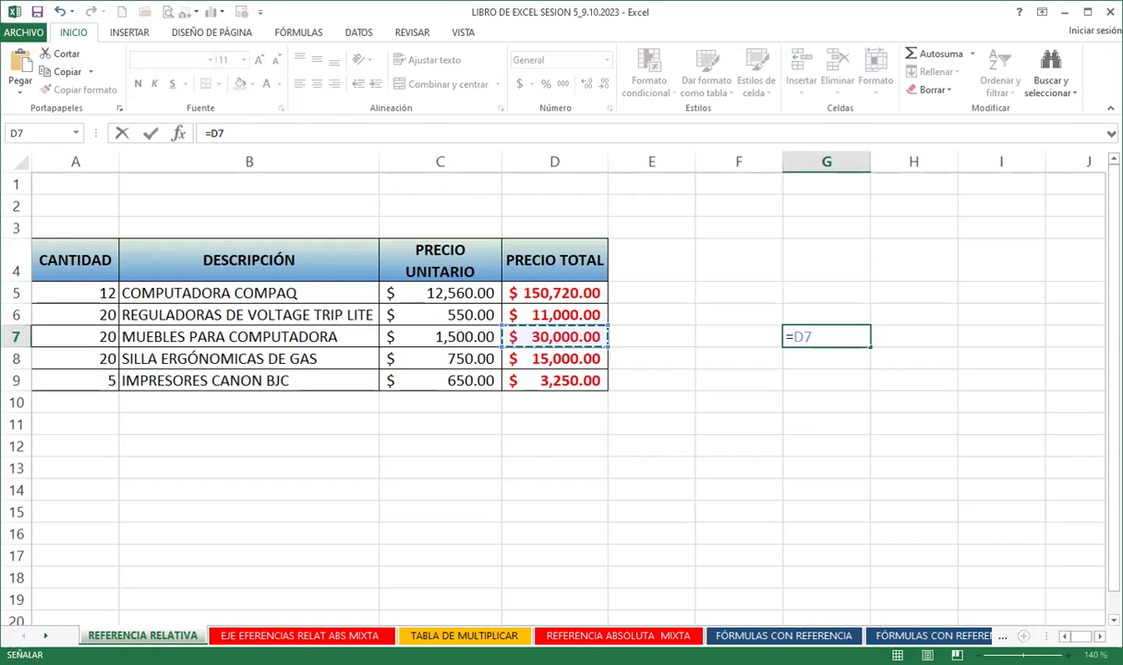
{"action": "key", "text": "Return"}
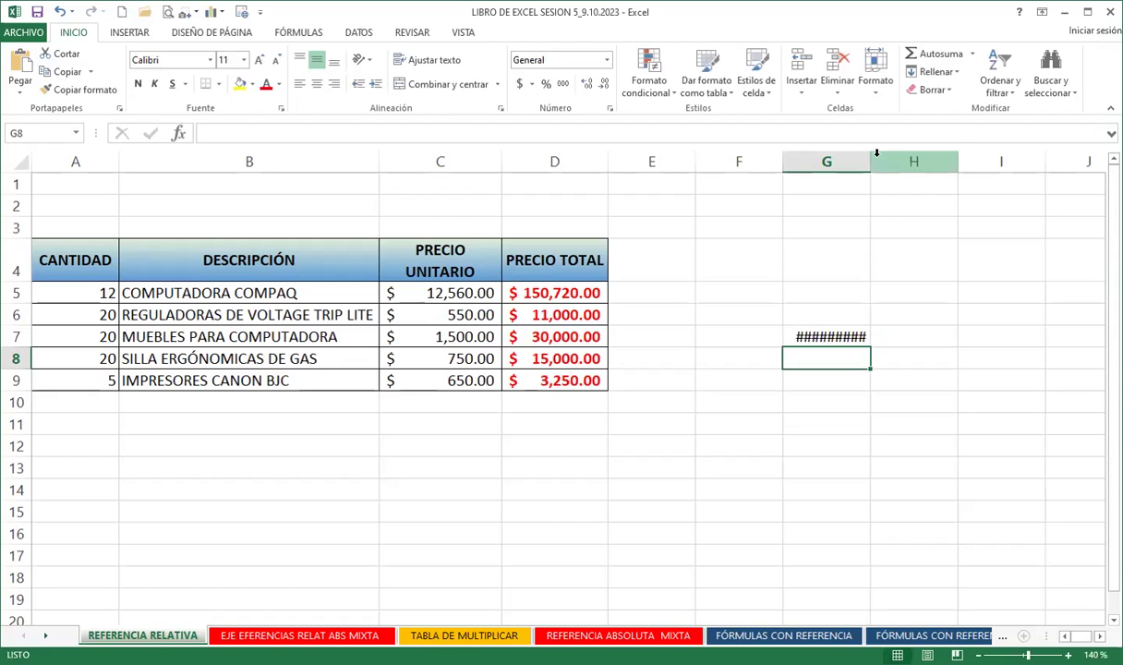
{"action": "double_click", "coordinate": [866, 159]}
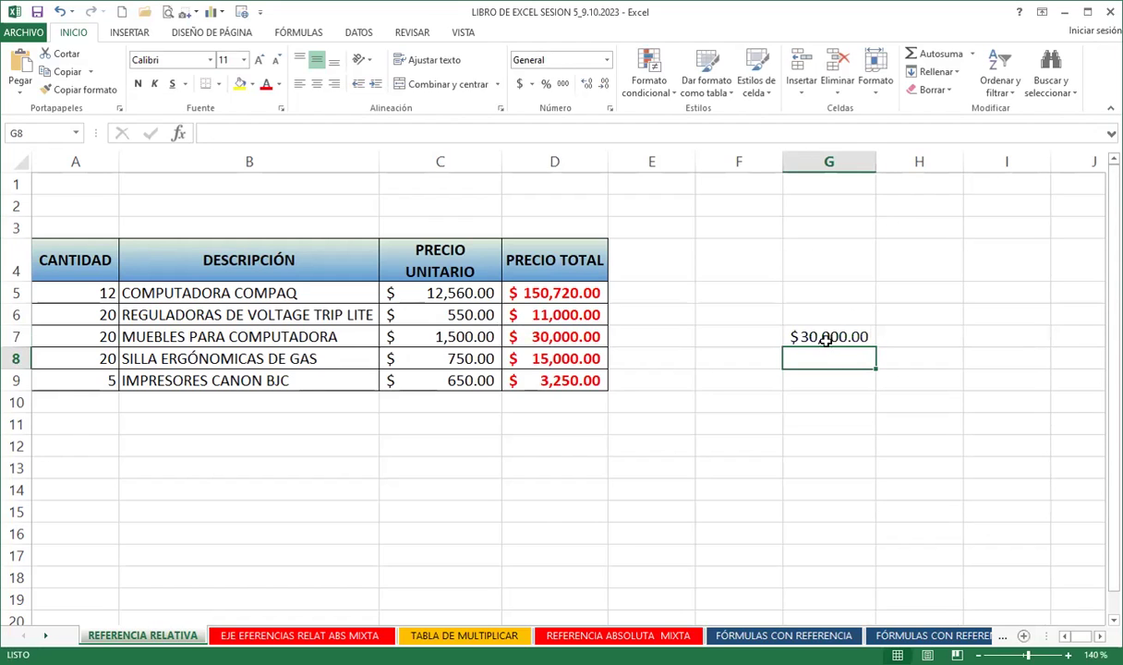
{"action": "left_click", "coordinate": [825, 336]}
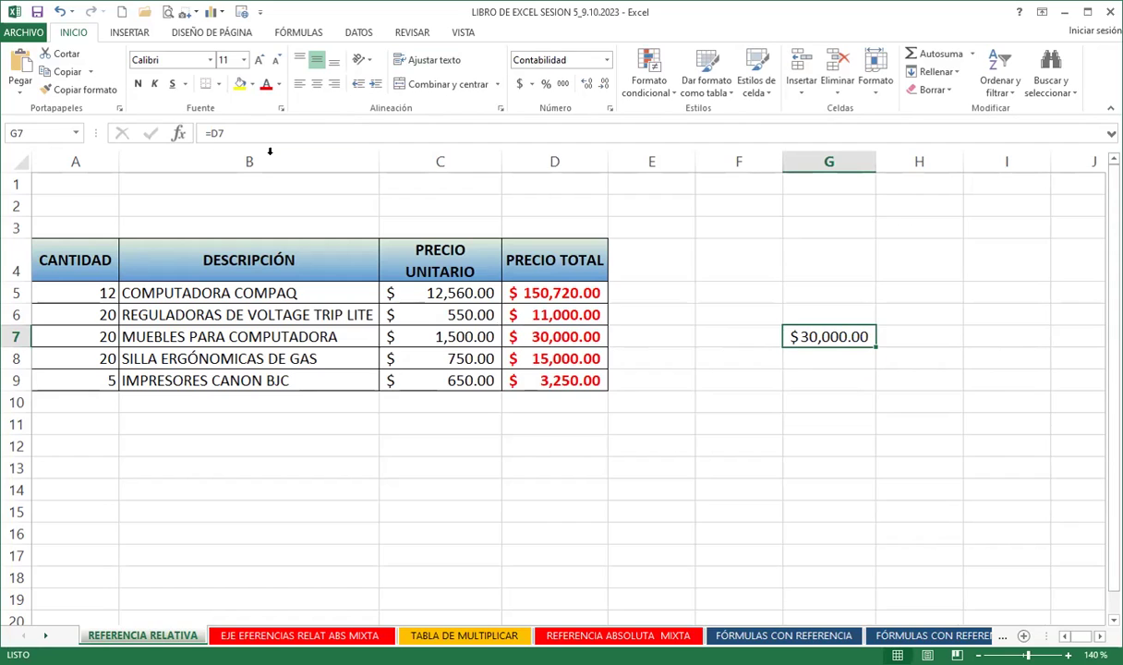
- Change the A7 quantity to 25 and check that D7 and G7 show 37,500.00
{"action": "left_click", "coordinate": [66, 338]}
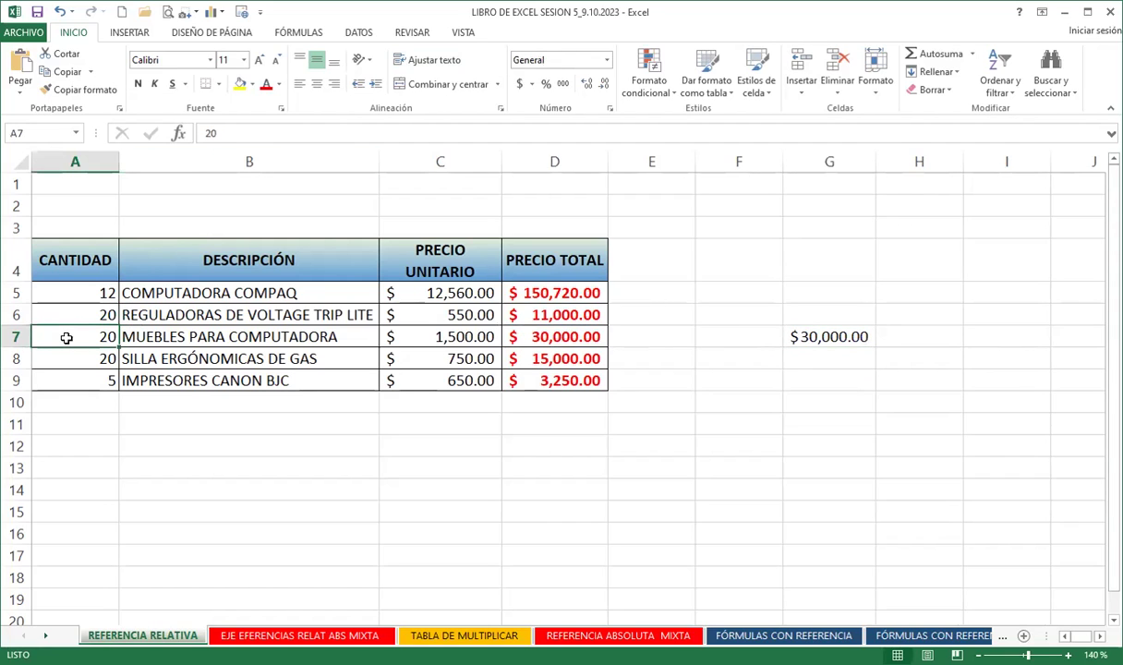
{"action": "type", "text": "25"}
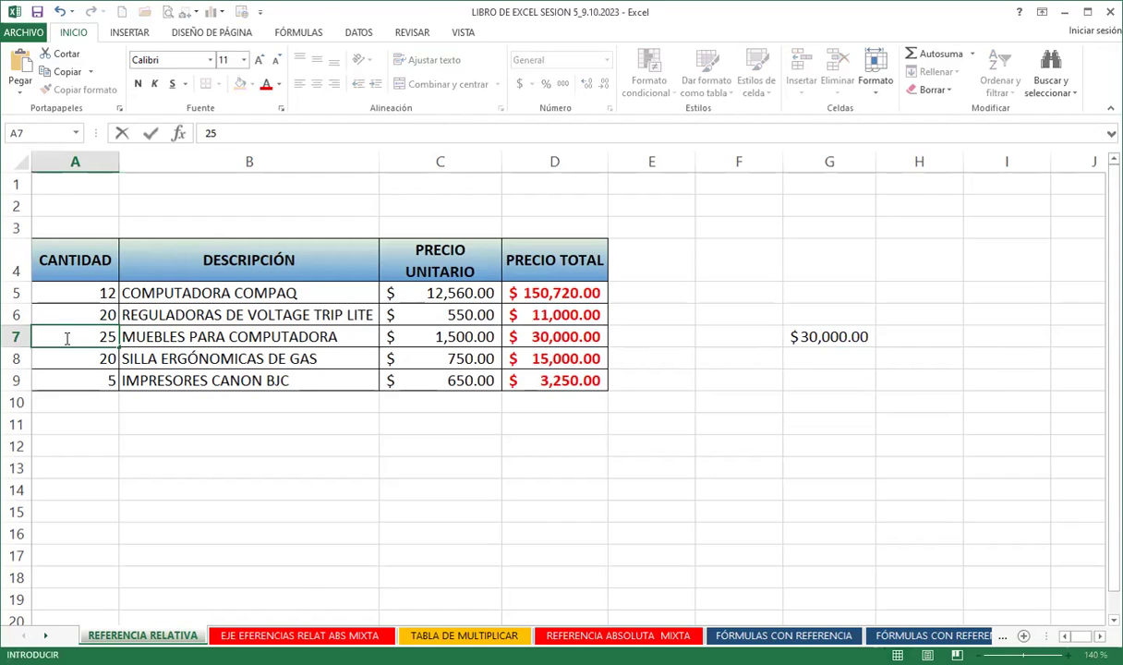
{"action": "key", "text": "Return"}
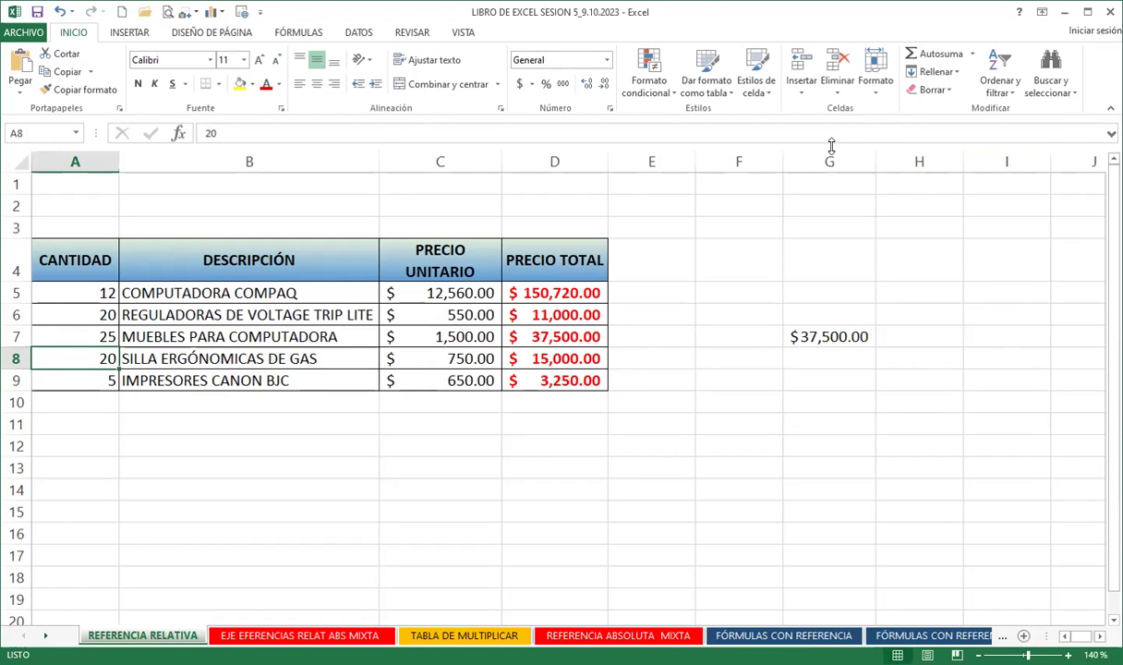
{"action": "left_click", "coordinate": [819, 341]}
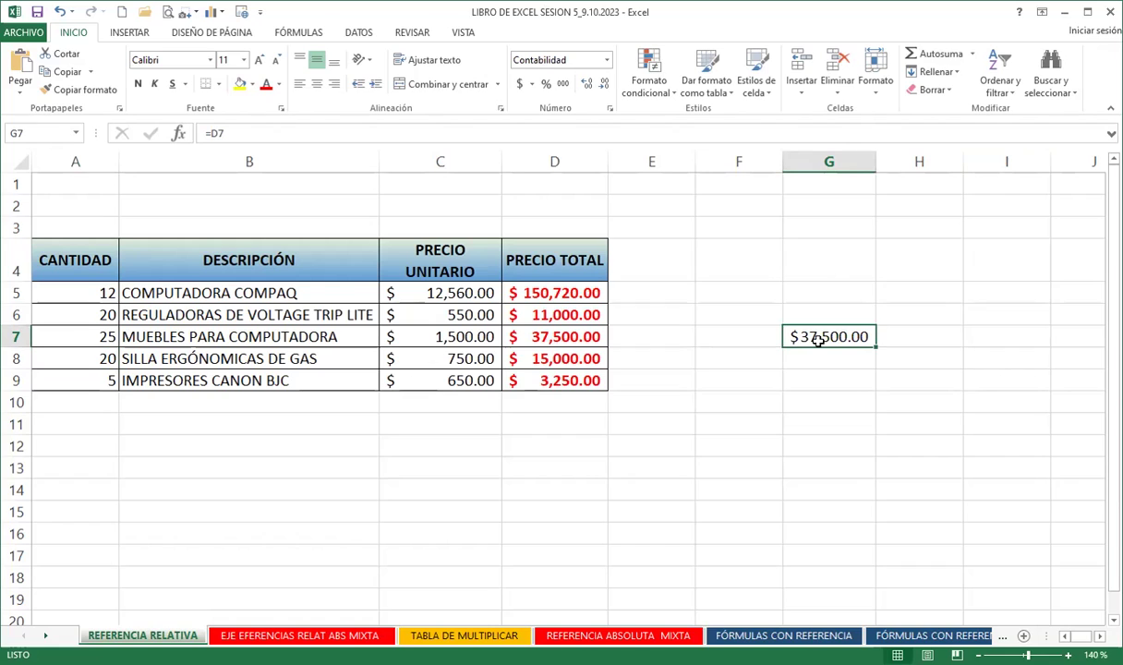
- Widen column G and format G7's $ 37,500.00 with yellow fill, bold and italic
{"action": "left_click_drag", "start_coordinate": [875, 161], "coordinate": [940, 162]}
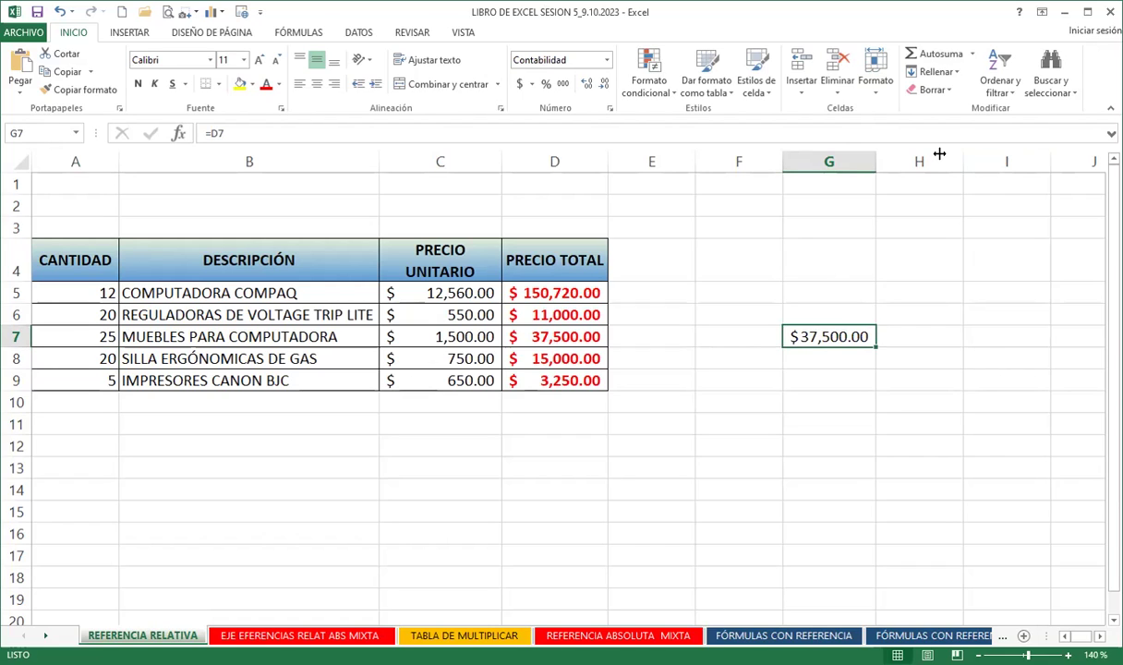
{"action": "left_click", "coordinate": [239, 84]}
{"action": "left_click", "coordinate": [138, 84]}
{"action": "left_click", "coordinate": [155, 84]}
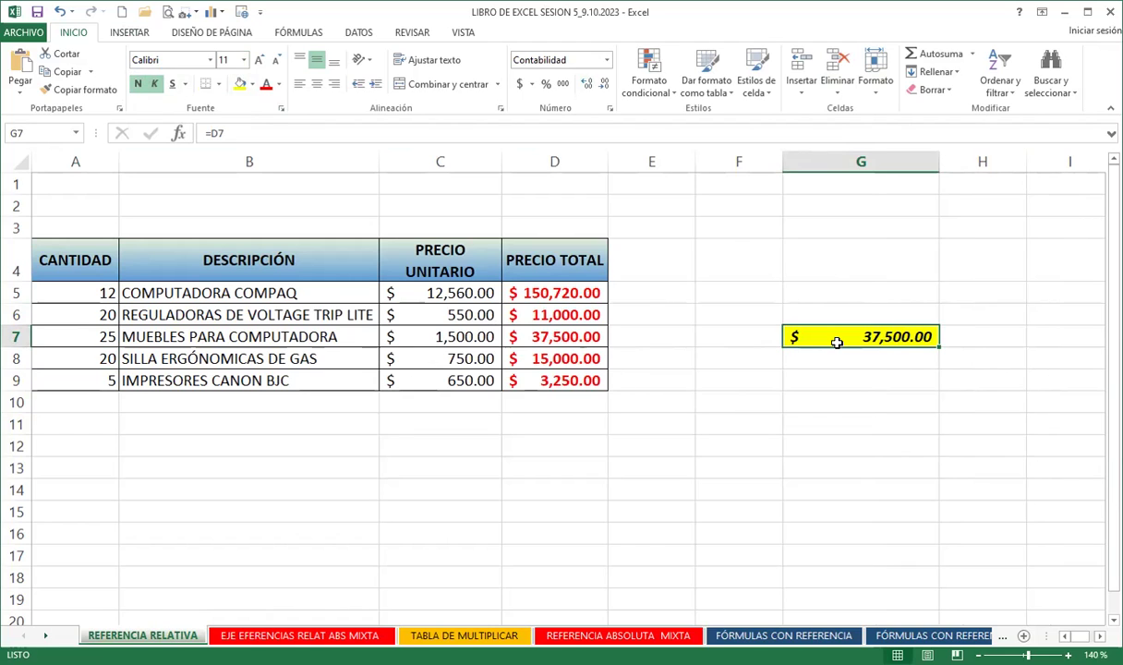
{"action": "left_click", "coordinate": [866, 433]}
{"action": "left_click", "coordinate": [565, 448]}
{"action": "left_click", "coordinate": [565, 398]}
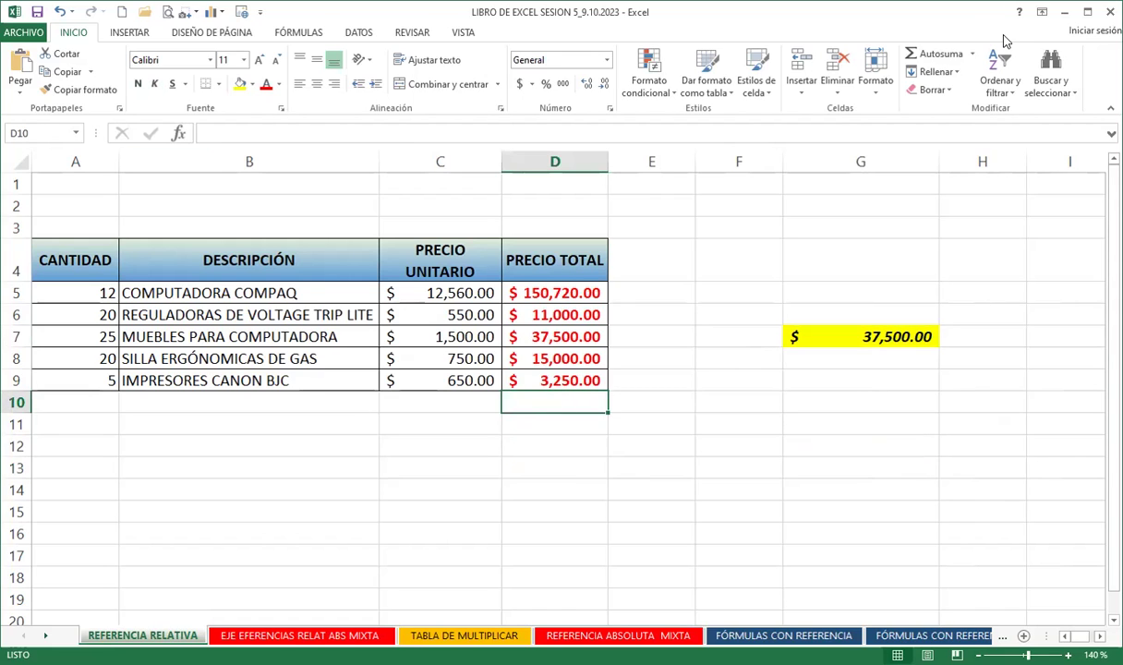
- AutoSum PRECIO TOTAL into D10 ($217,470.00) and clear a stray total from G17
{"action": "left_click", "coordinate": [934, 54]}
{"action": "key", "text": "Return"}
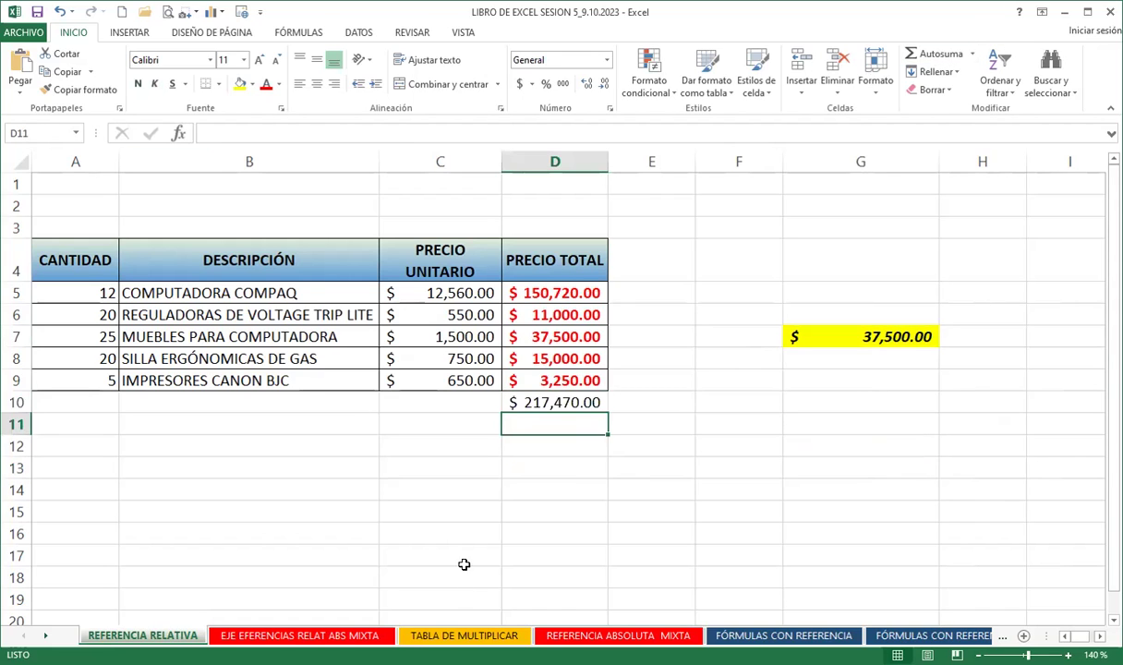
{"action": "left_click", "coordinate": [850, 554]}
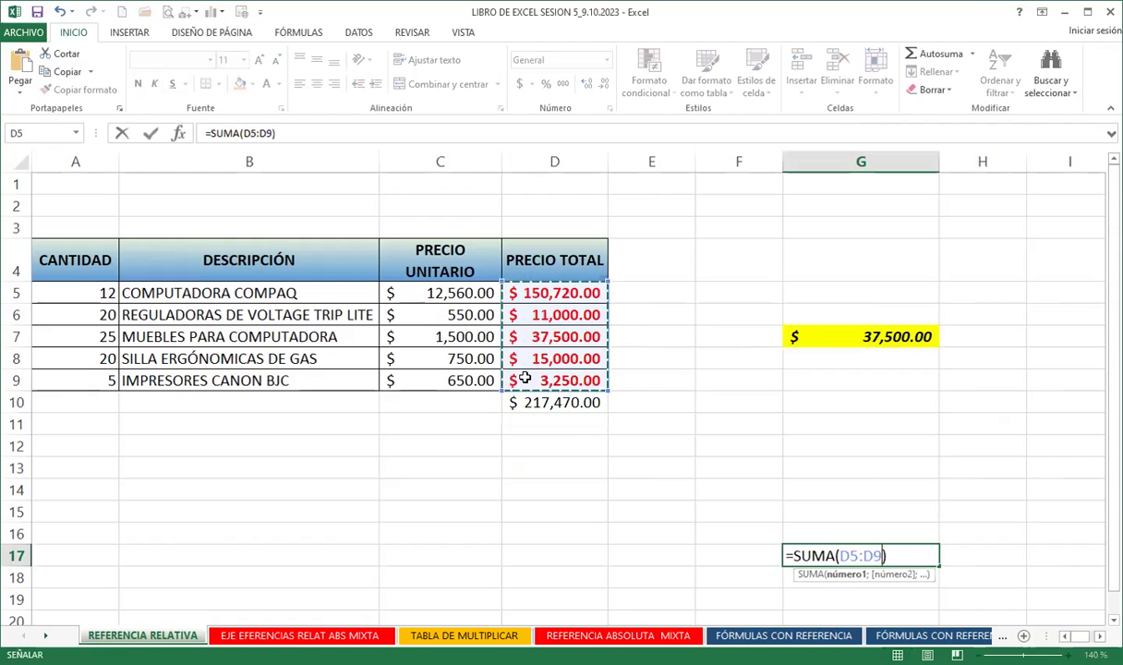
{"action": "key", "text": "Return"}
{"action": "left_click", "coordinate": [891, 554]}
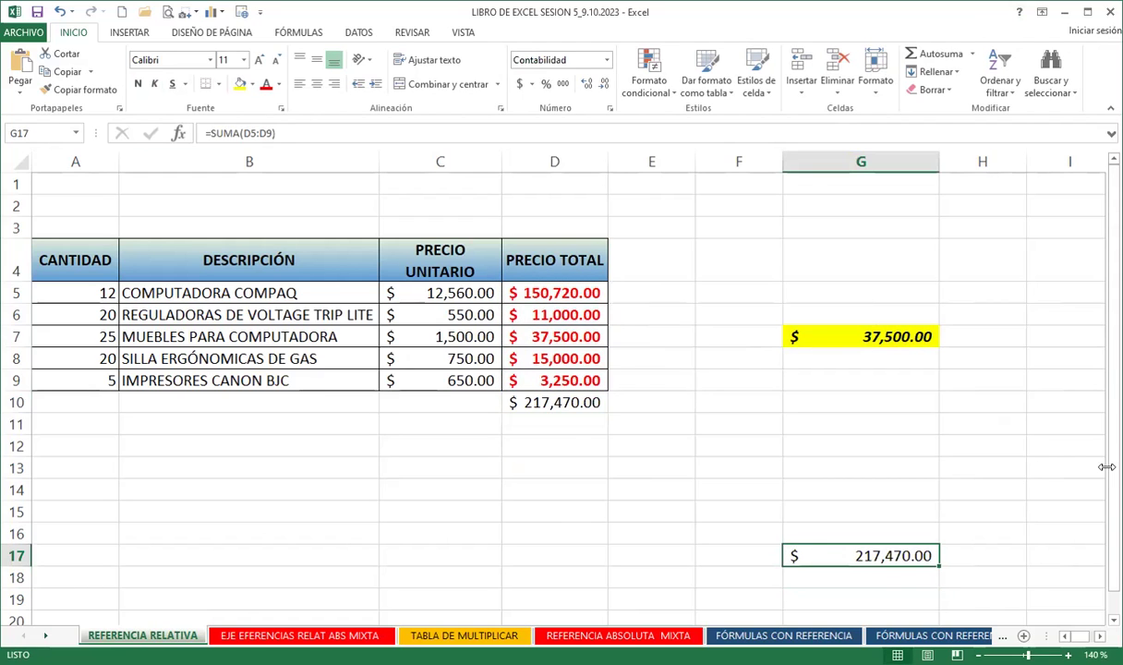
{"action": "key", "text": "Delete"}
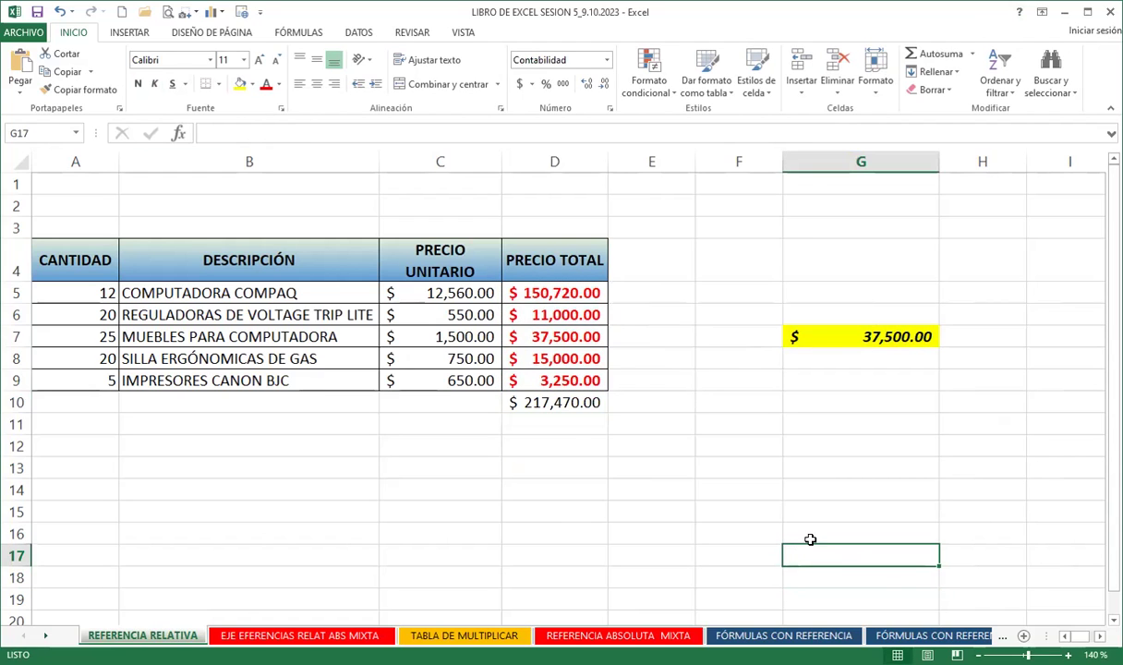
- Enter =D10 in G17 so it shows the $217,470.00 grand total
{"action": "left_click", "coordinate": [825, 597]}
{"action": "left_click", "coordinate": [840, 555]}
{"action": "type", "text": "="}
{"action": "left_click", "coordinate": [536, 404]}
{"action": "key", "text": "Return"}
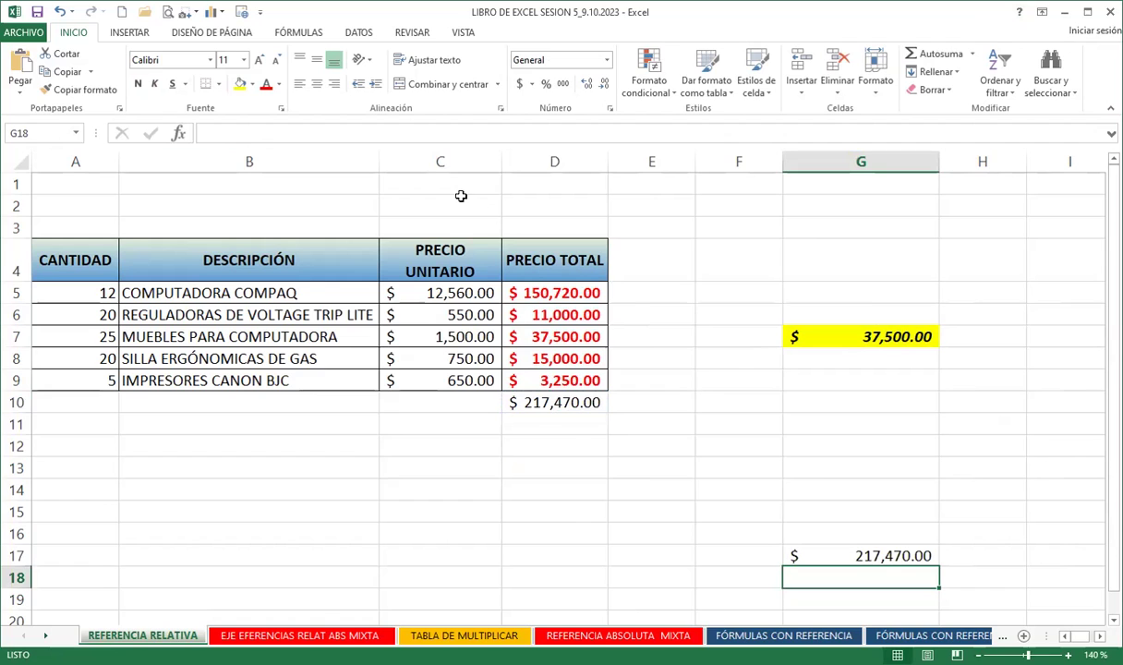
- Set the A6 and A7 quantities to 34, then go to the EJE EFERENCIAS RELAT ABS MIXTA sheet
{"action": "left_click", "coordinate": [92, 314]}
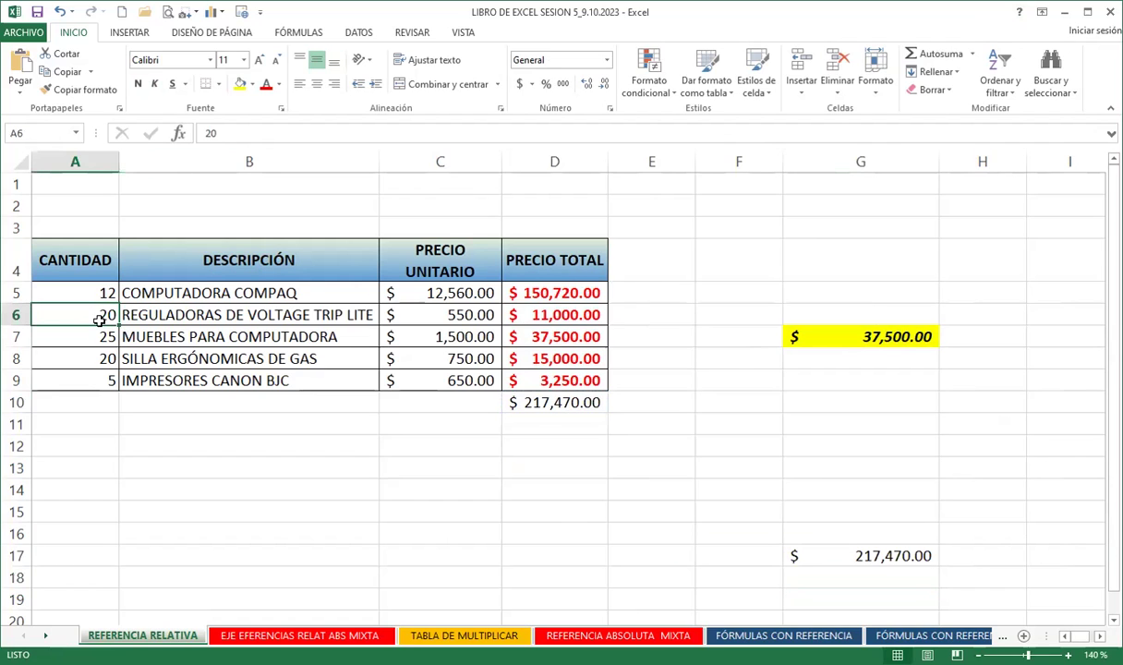
{"action": "type", "text": "34"}
{"action": "key", "text": "Return"}
{"action": "type", "text": "34"}
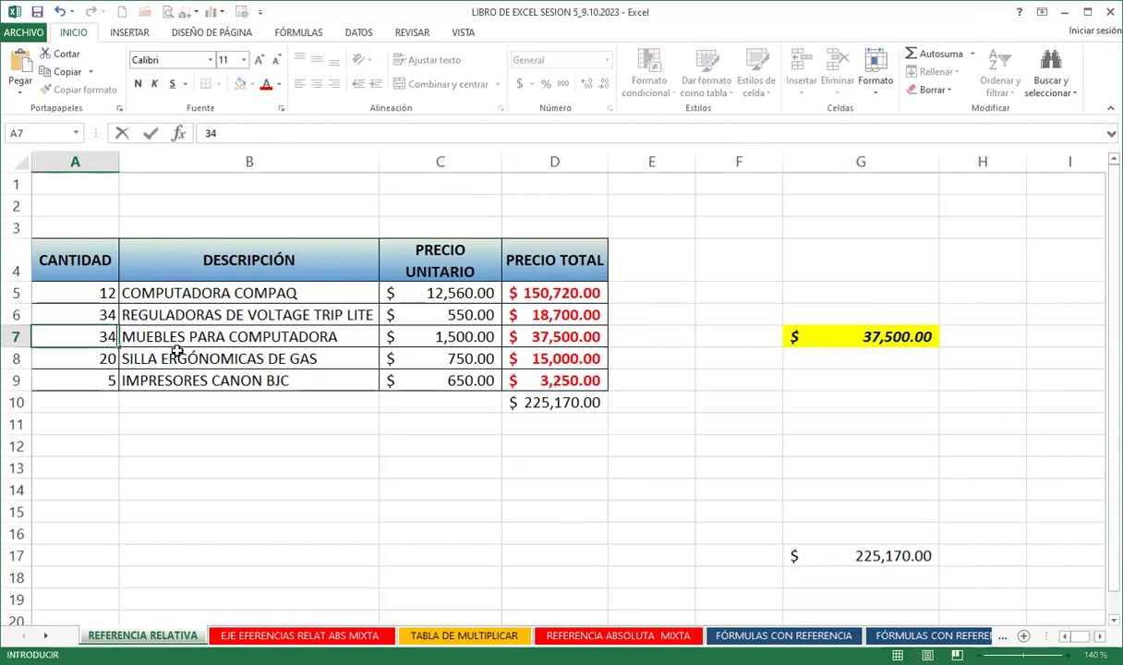
{"action": "key", "text": "Return"}
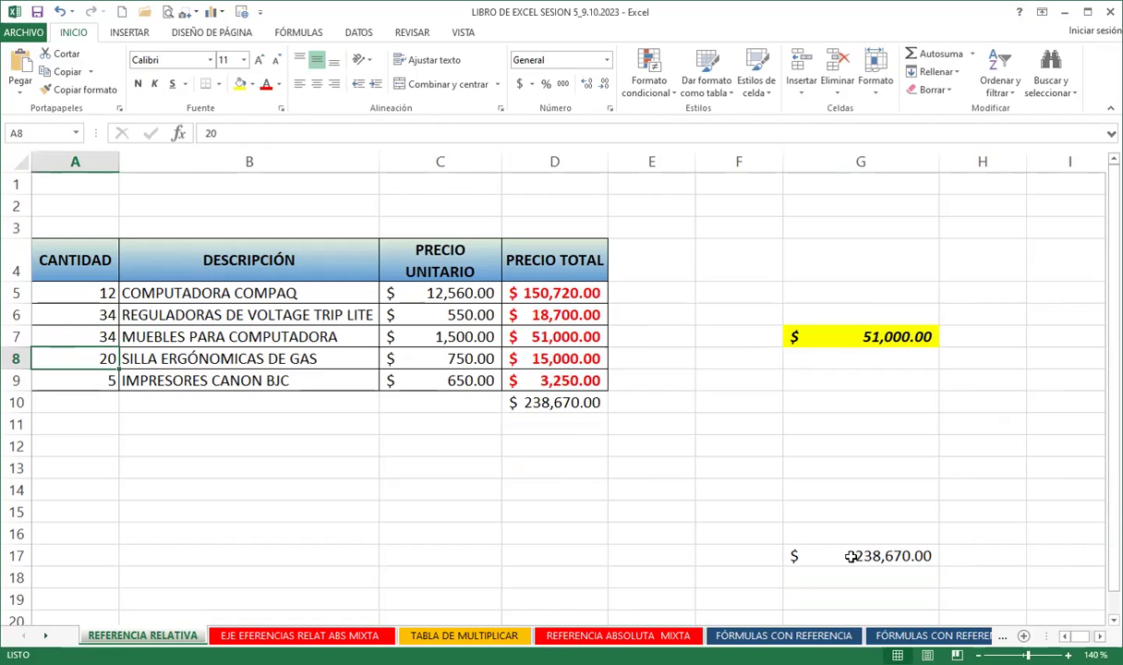
{"action": "left_click", "coordinate": [848, 554]}
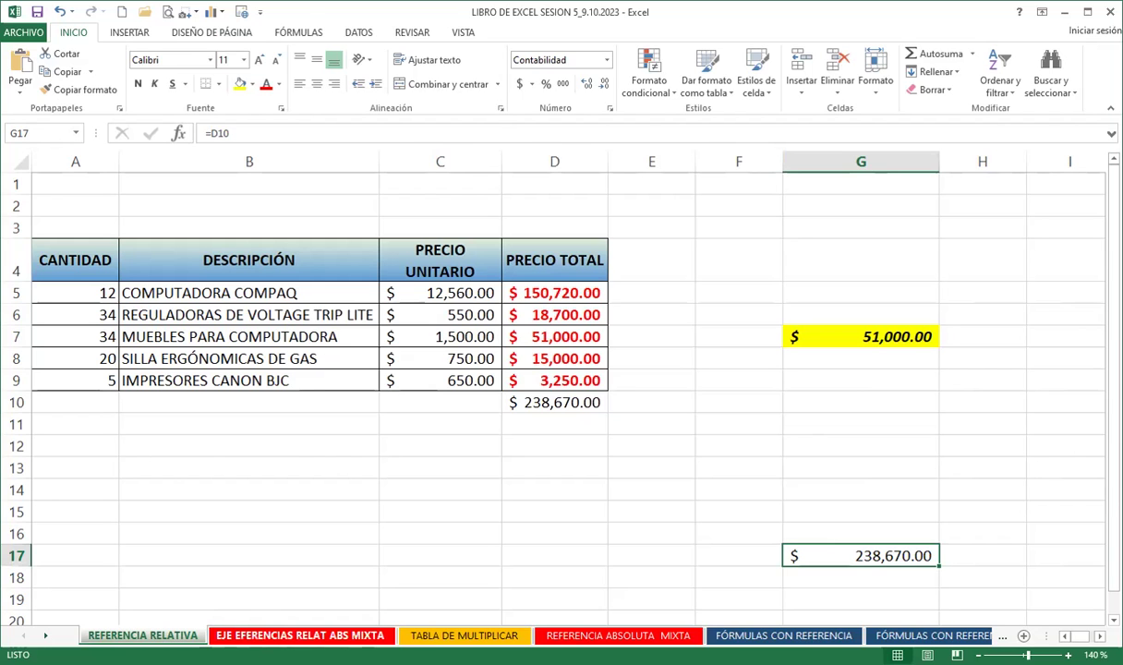
{"action": "left_click", "coordinate": [275, 636]}
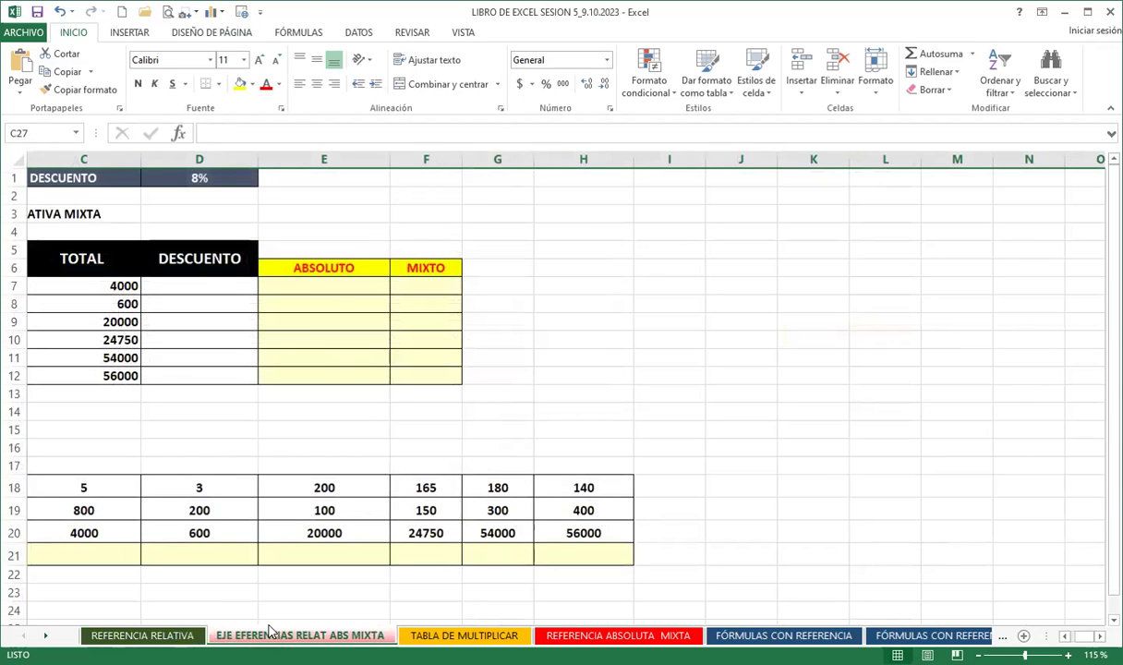
- Clear the TOTAL values in C7:C15 of the CANTIDAD/PRECIO table
{"action": "scroll", "coordinate": [1013, 607], "scroll_direction": "left", "scroll_amount": 3}
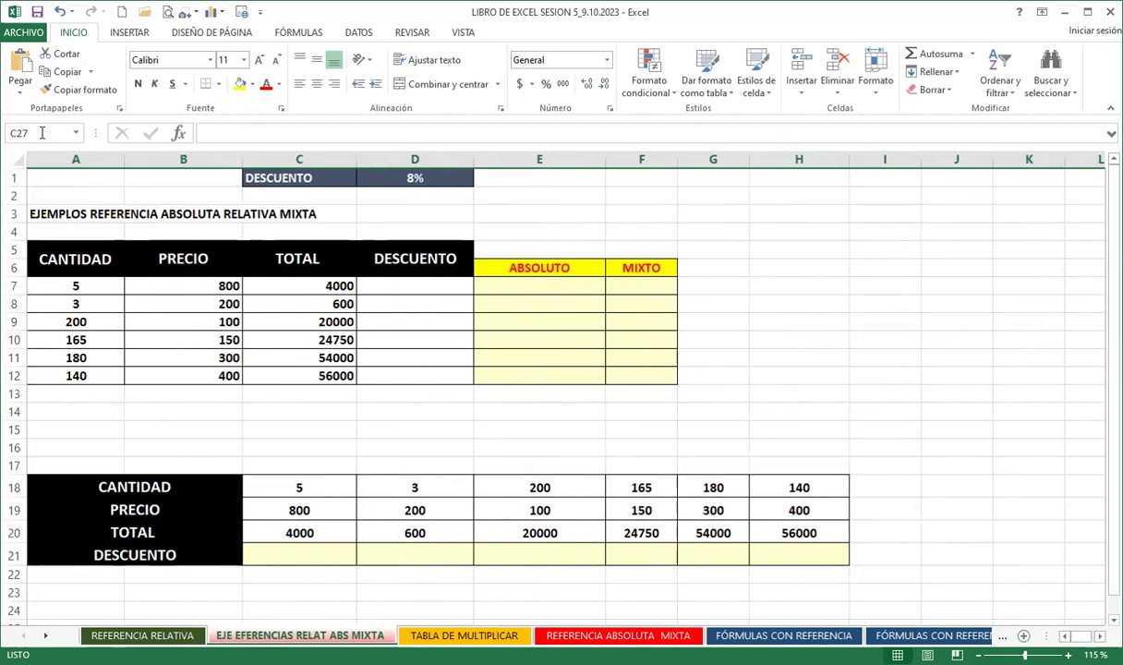
{"action": "left_click", "coordinate": [84, 284]}
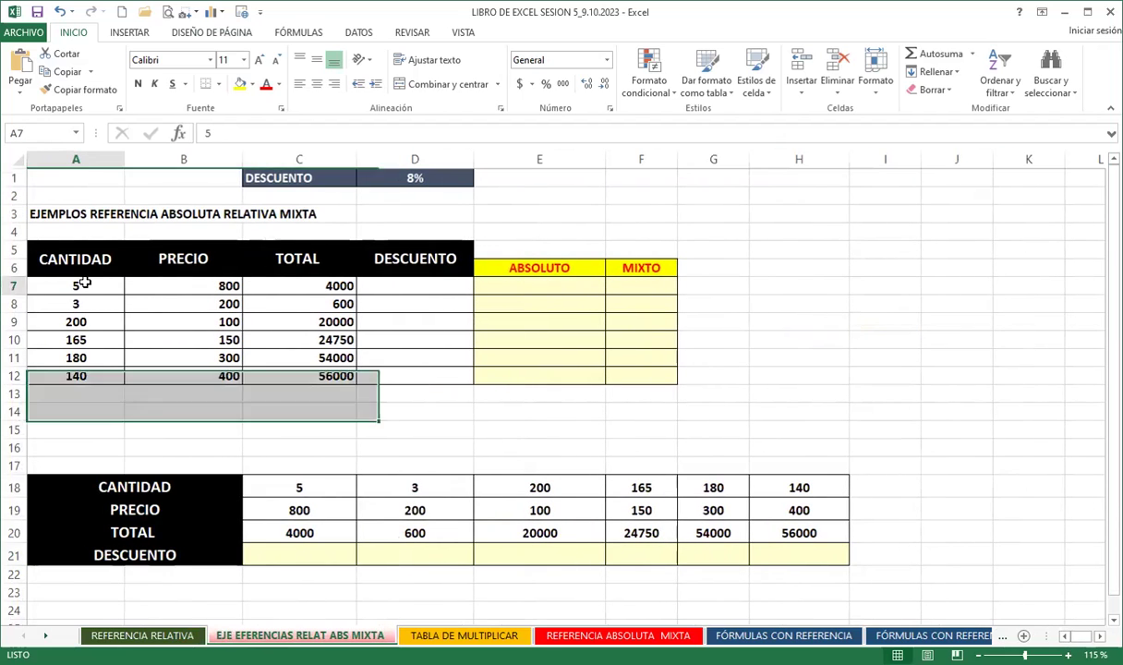
{"action": "left_click", "coordinate": [184, 287]}
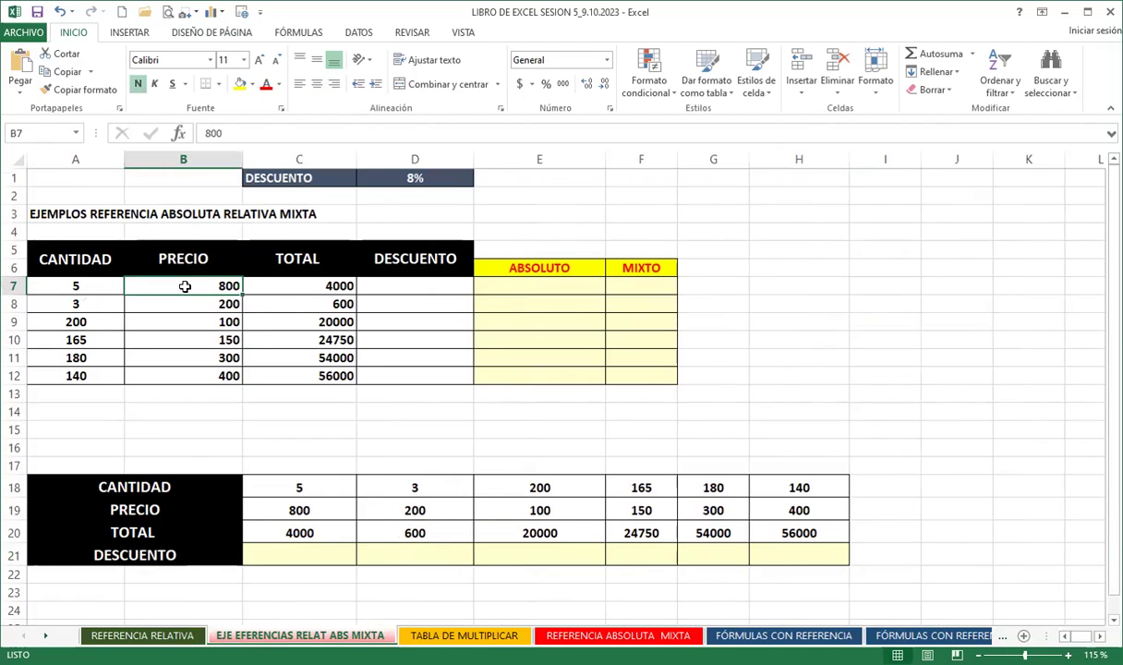
{"action": "left_click_drag", "start_coordinate": [274, 282], "coordinate": [298, 426]}
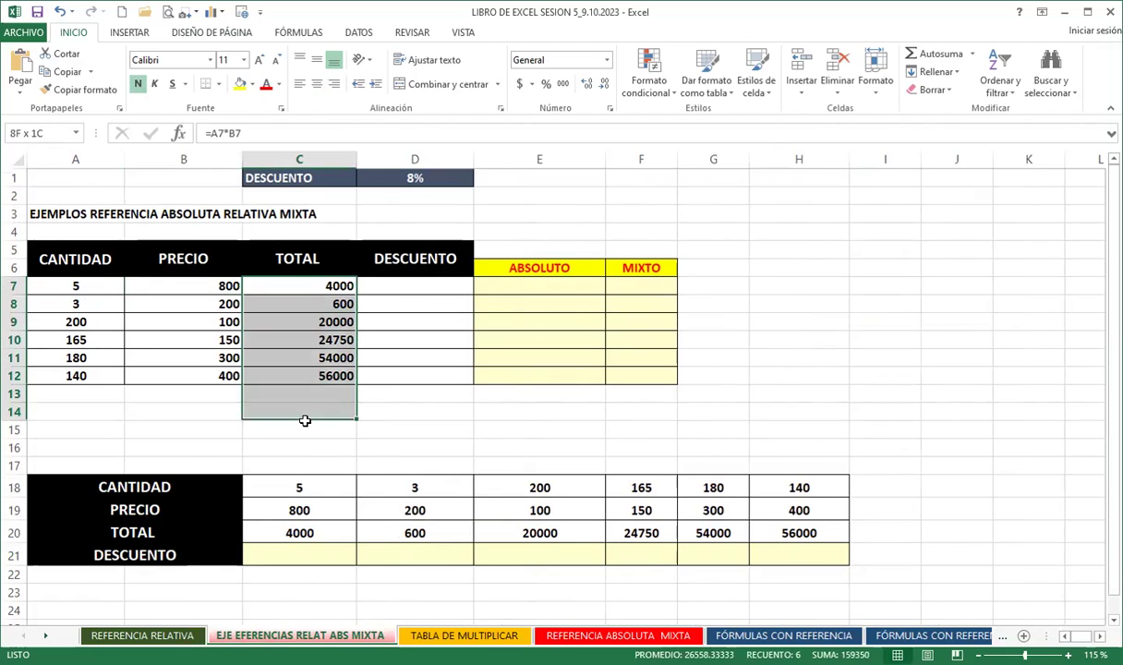
{"action": "key", "text": "Delete"}
{"action": "left_click", "coordinate": [305, 288]}
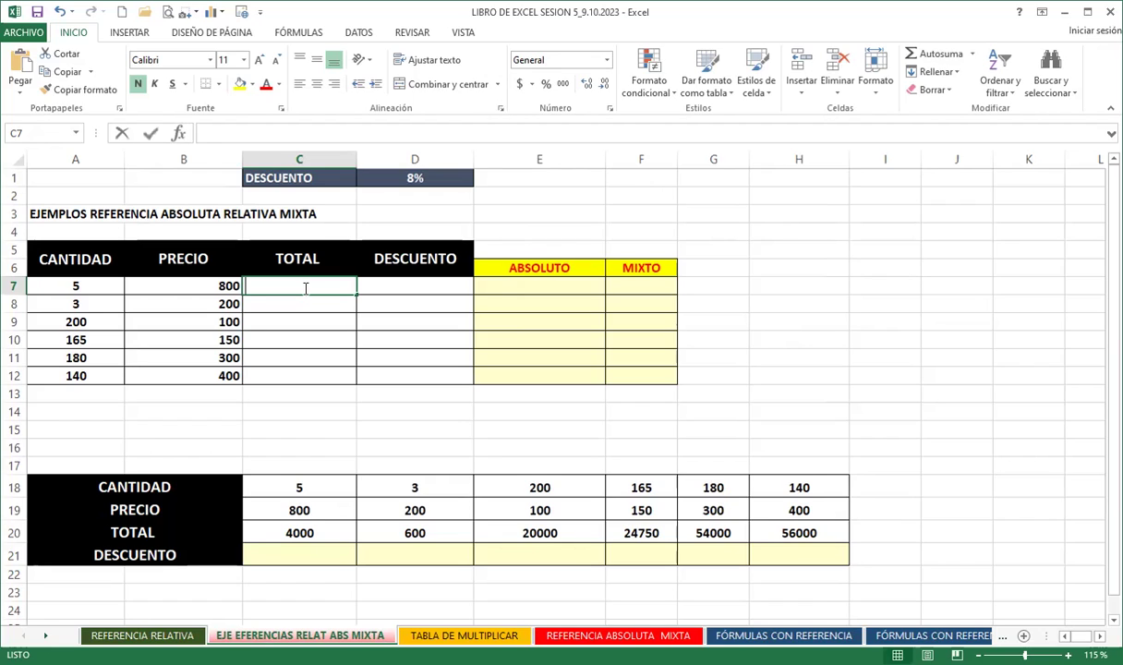
- Enter =A7*B7 in C7 and fill it down to row 12 for totals 4000 to 56000
{"action": "type", "text": "="}
{"action": "left_click", "coordinate": [89, 285]}
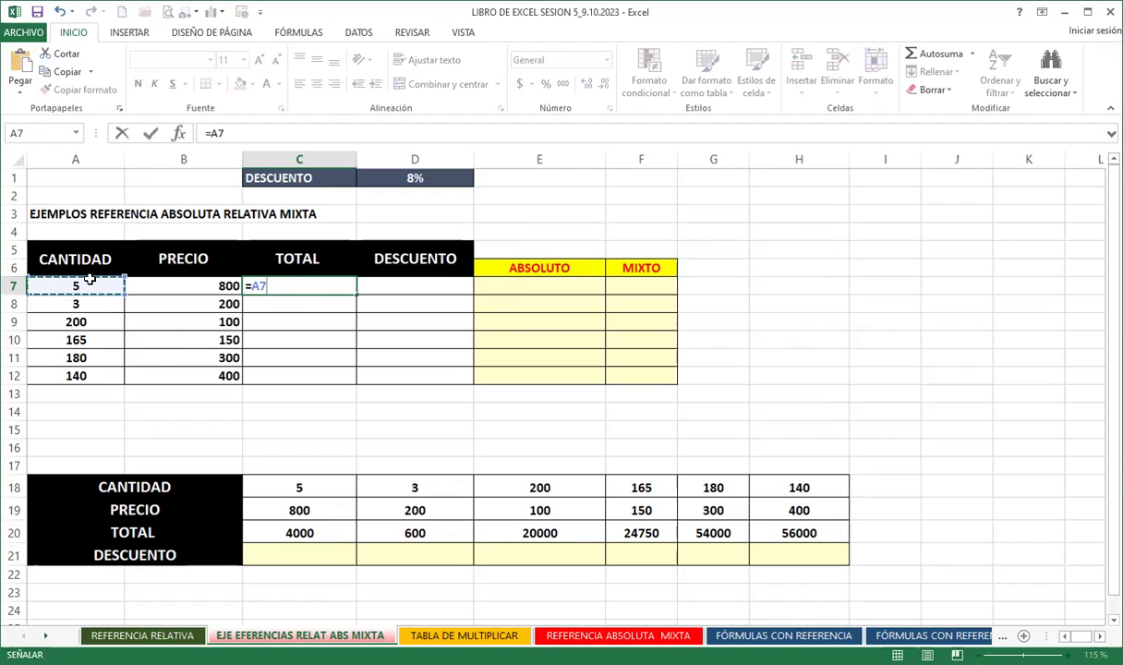
{"action": "type", "text": "*"}
{"action": "left_click", "coordinate": [157, 285]}
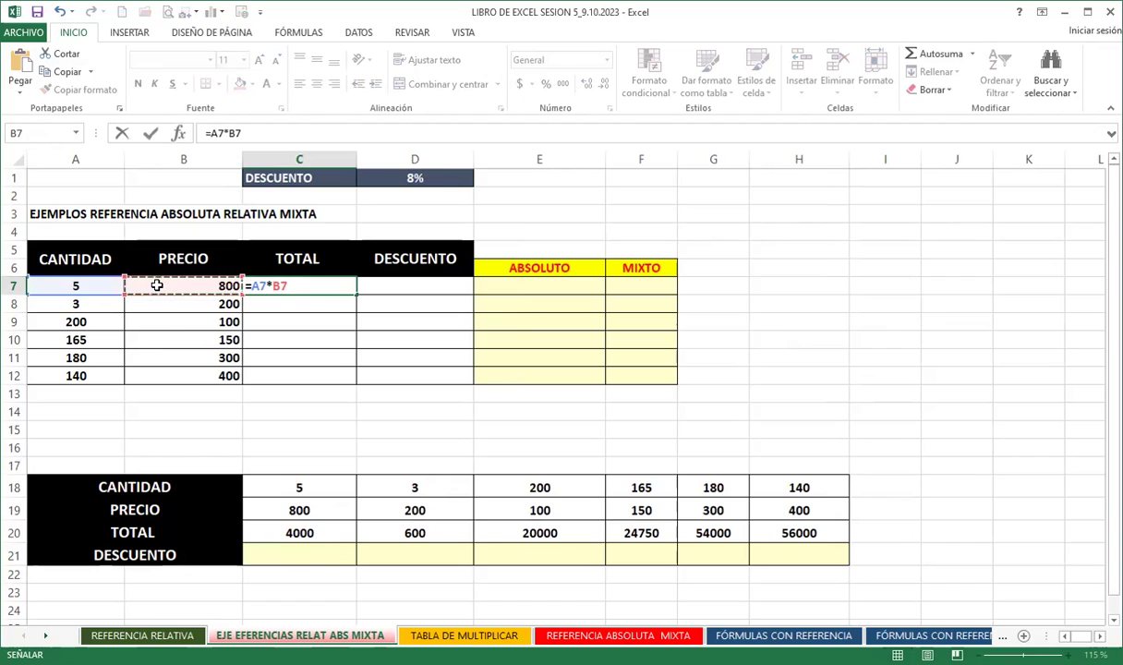
{"action": "key", "text": "Return"}
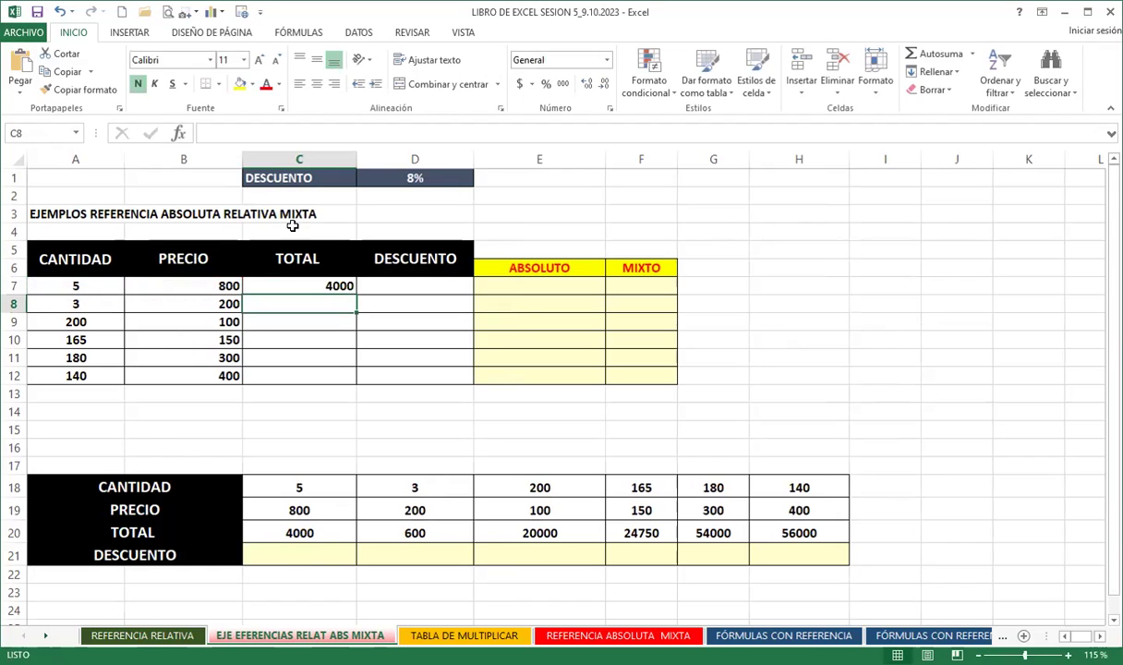
{"action": "left_click", "coordinate": [296, 287]}
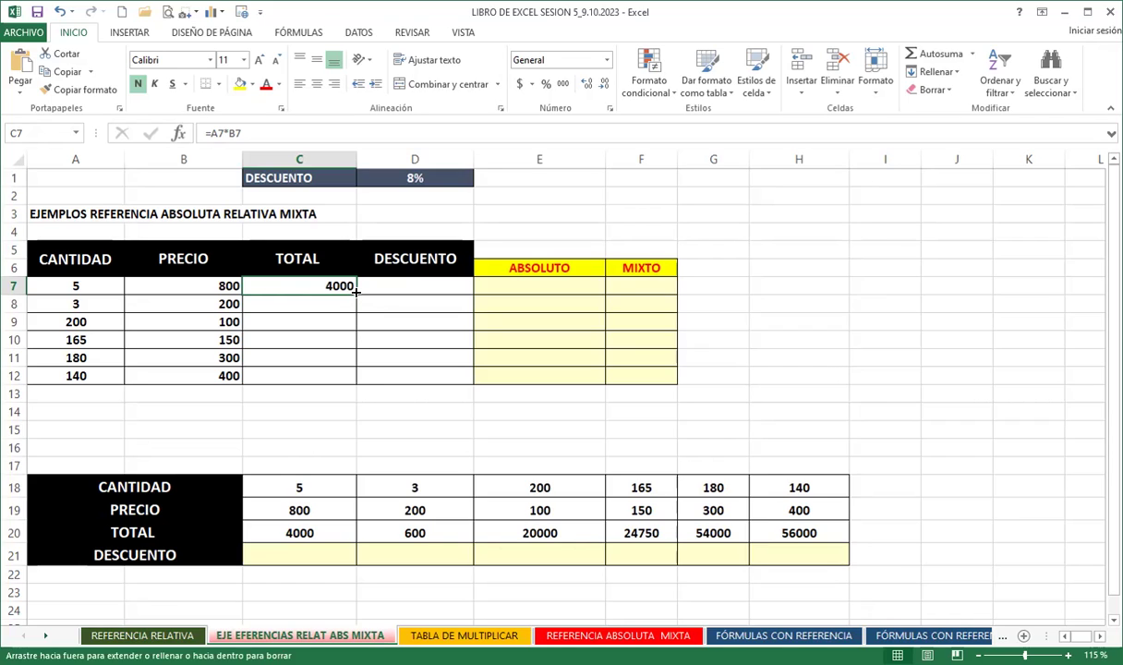
{"action": "double_click", "coordinate": [356, 291]}
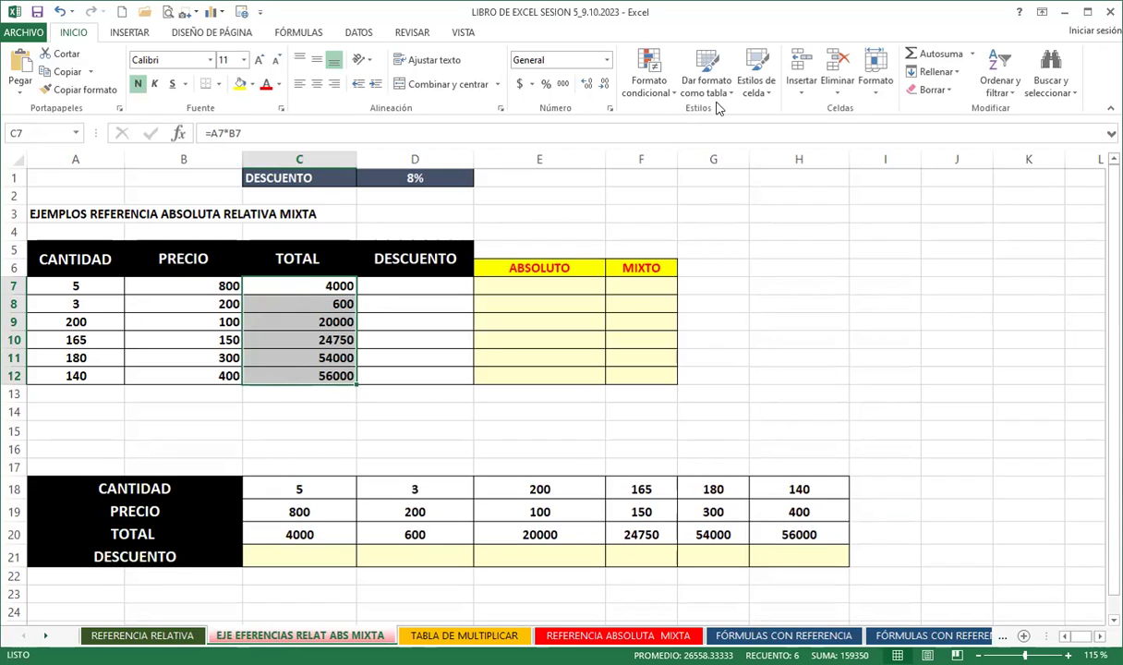
- Undo the two accidental cell insertions that pushed the totals rightward
{"action": "left_click", "coordinate": [801, 61]}
{"action": "left_click", "coordinate": [800, 61]}
{"action": "left_click", "coordinate": [800, 61]}
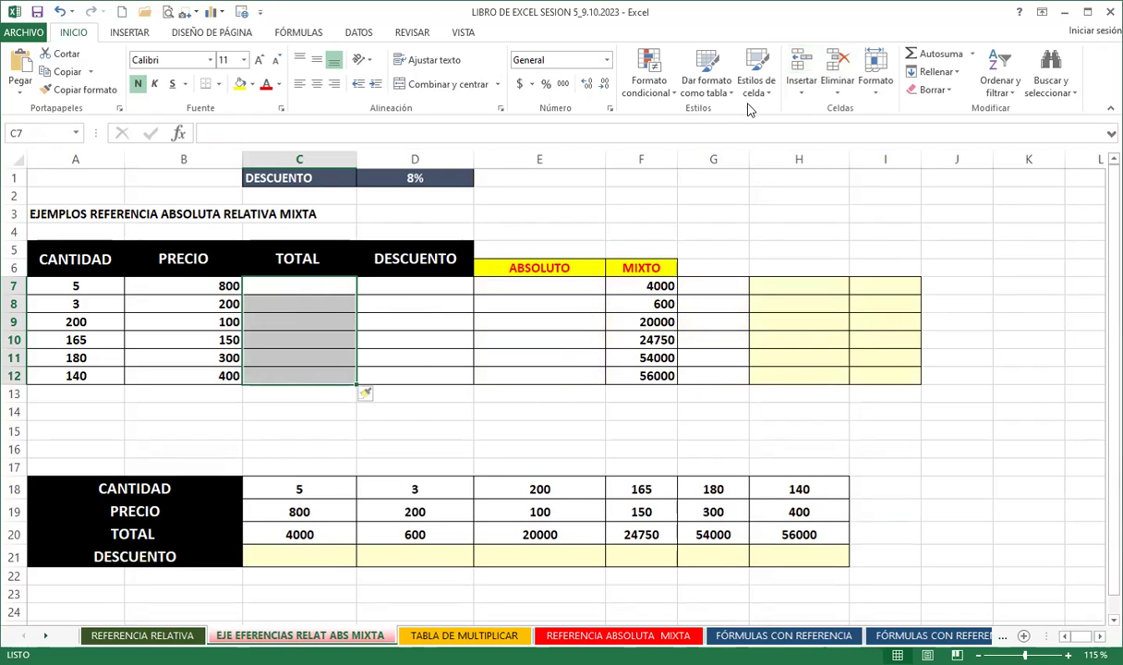
{"action": "key", "text": "ctrl+z"}
{"action": "key", "text": "ctrl+z"}
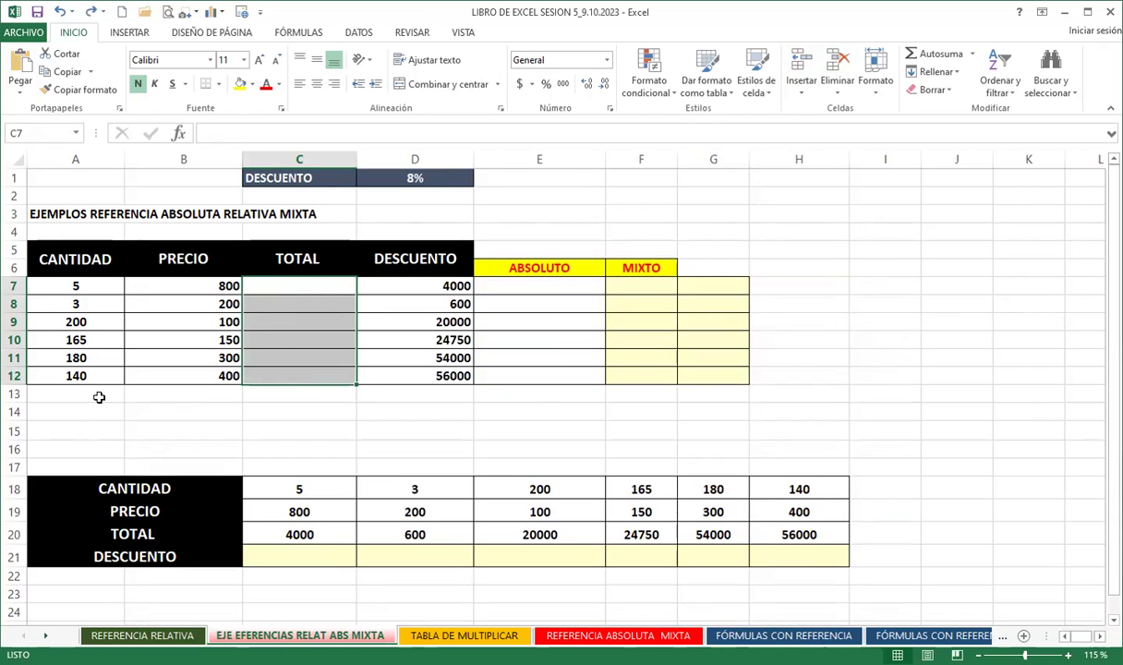
{"action": "key", "text": "ctrl+z"}
- Insert four blank rows at row 14 and check C12's =A12*B12 formula
{"action": "left_click", "coordinate": [18, 412]}
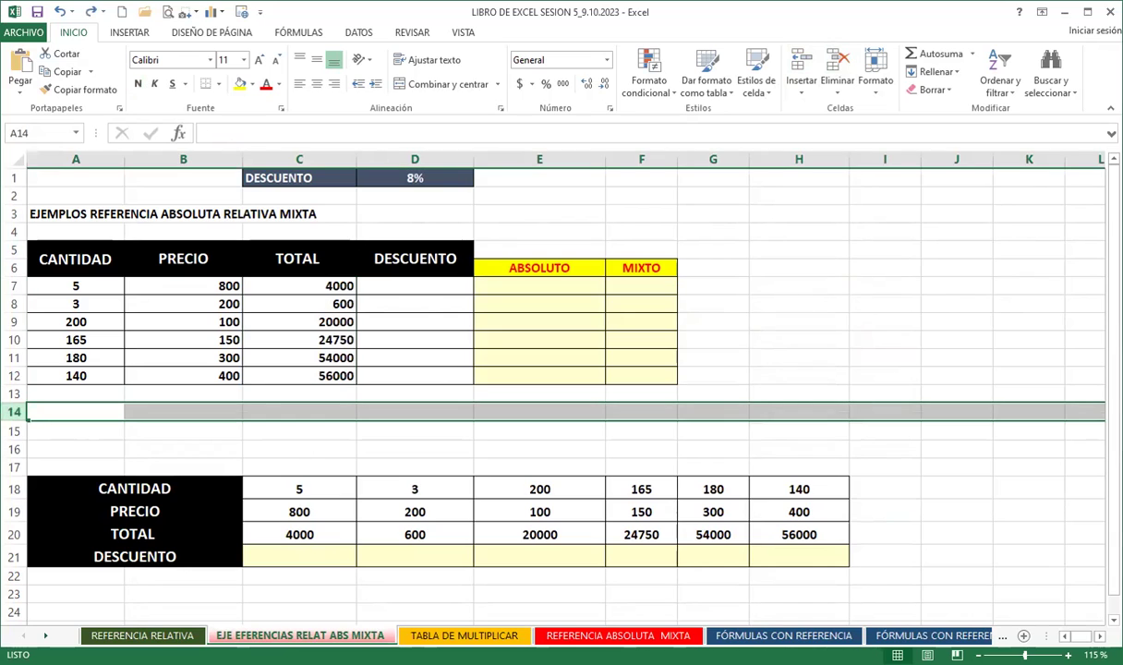
{"action": "left_click", "coordinate": [801, 61]}
{"action": "left_click", "coordinate": [801, 61]}
{"action": "left_click", "coordinate": [801, 61]}
{"action": "left_click", "coordinate": [801, 61]}
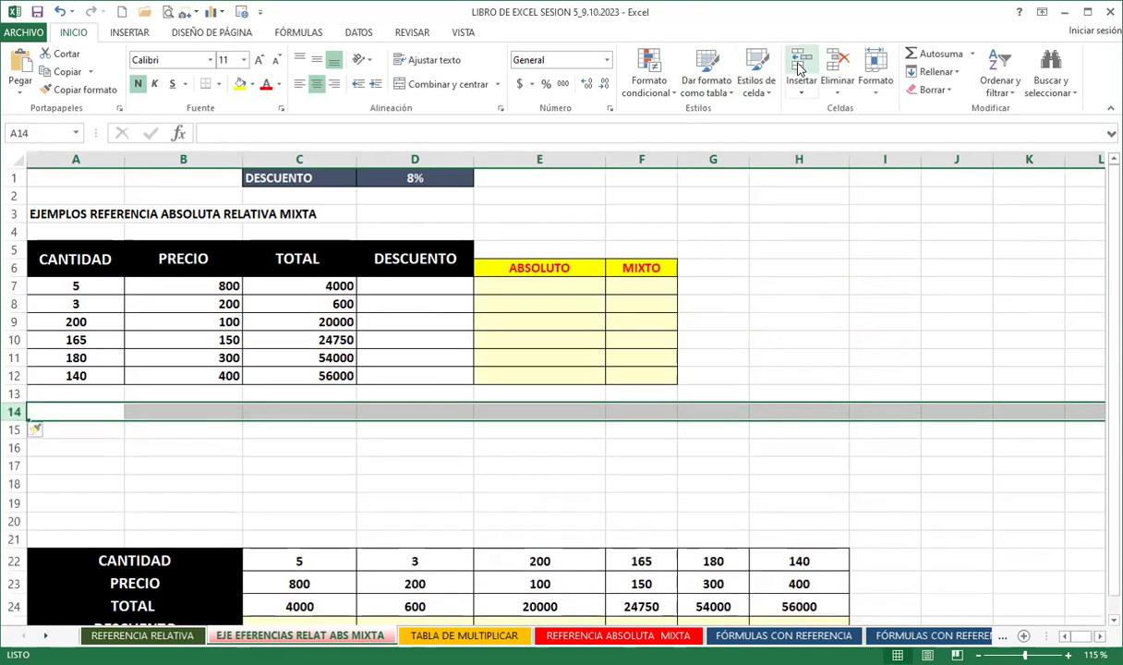
{"action": "left_click", "coordinate": [800, 61]}
{"action": "left_click", "coordinate": [801, 61]}
{"action": "left_click", "coordinate": [801, 60]}
{"action": "left_click", "coordinate": [801, 61]}
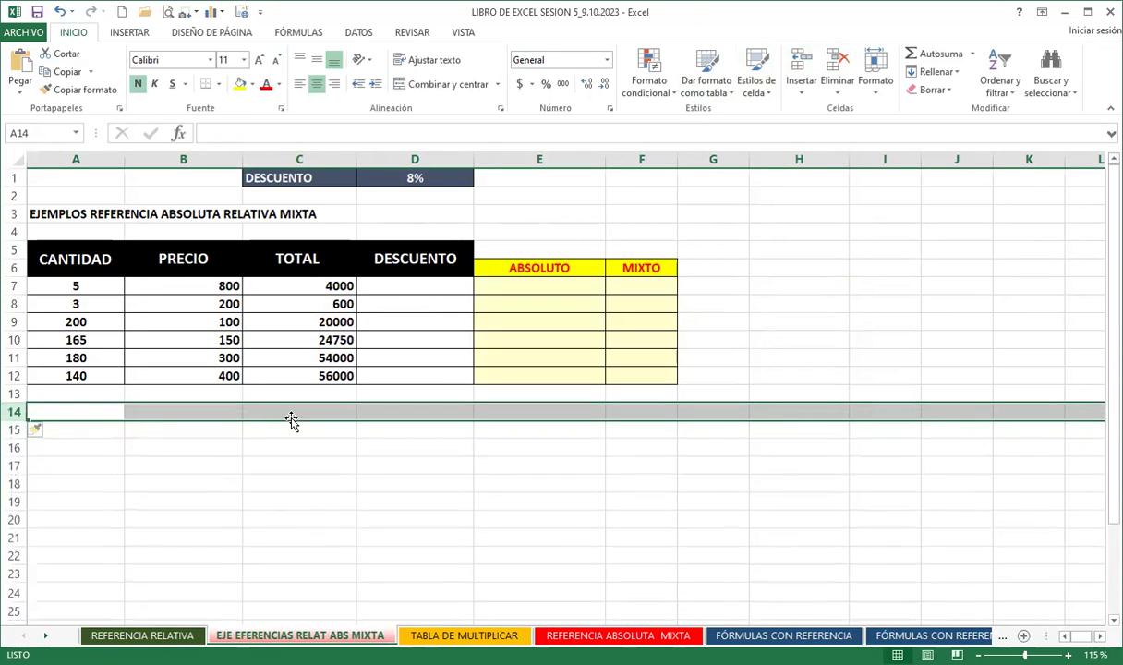
{"action": "left_click", "coordinate": [14, 376]}
{"action": "left_click", "coordinate": [334, 375]}
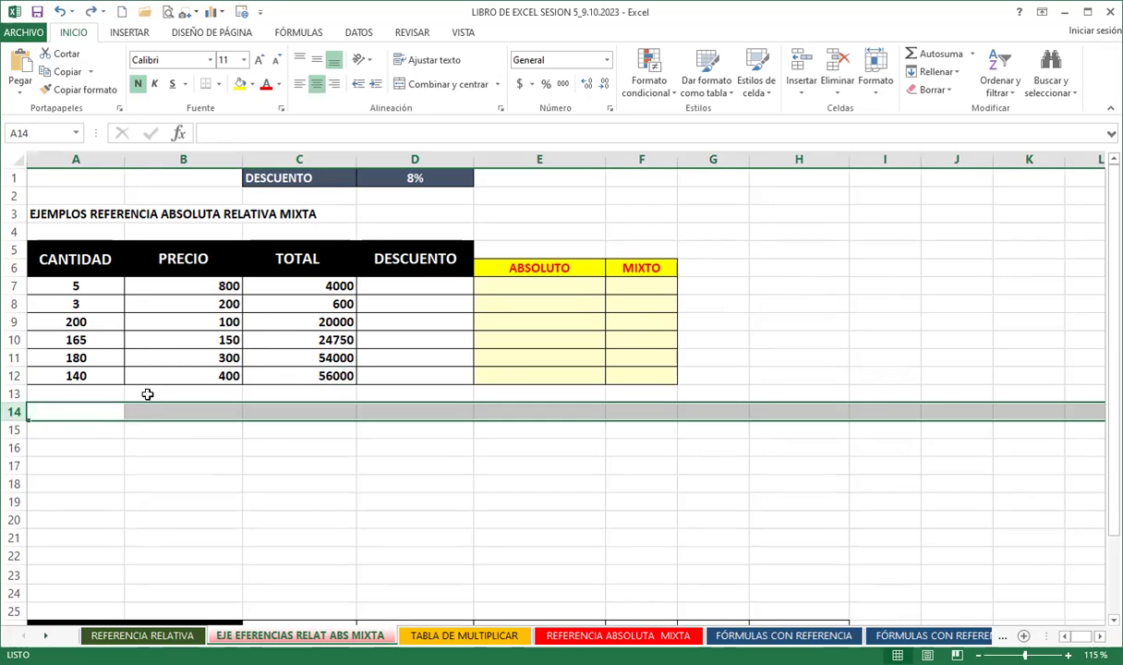
{"action": "left_click", "coordinate": [295, 286]}
{"action": "left_click_drag", "start_coordinate": [310, 303], "coordinate": [304, 411]}
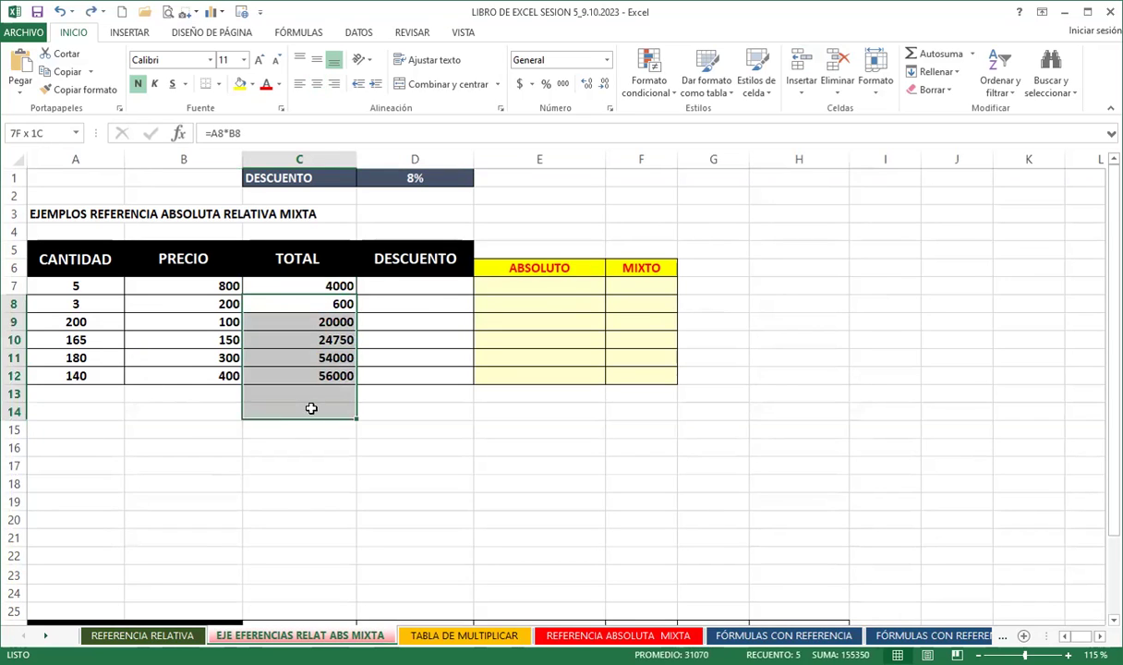
{"action": "key", "text": "Delete"}
{"action": "left_click", "coordinate": [301, 284]}
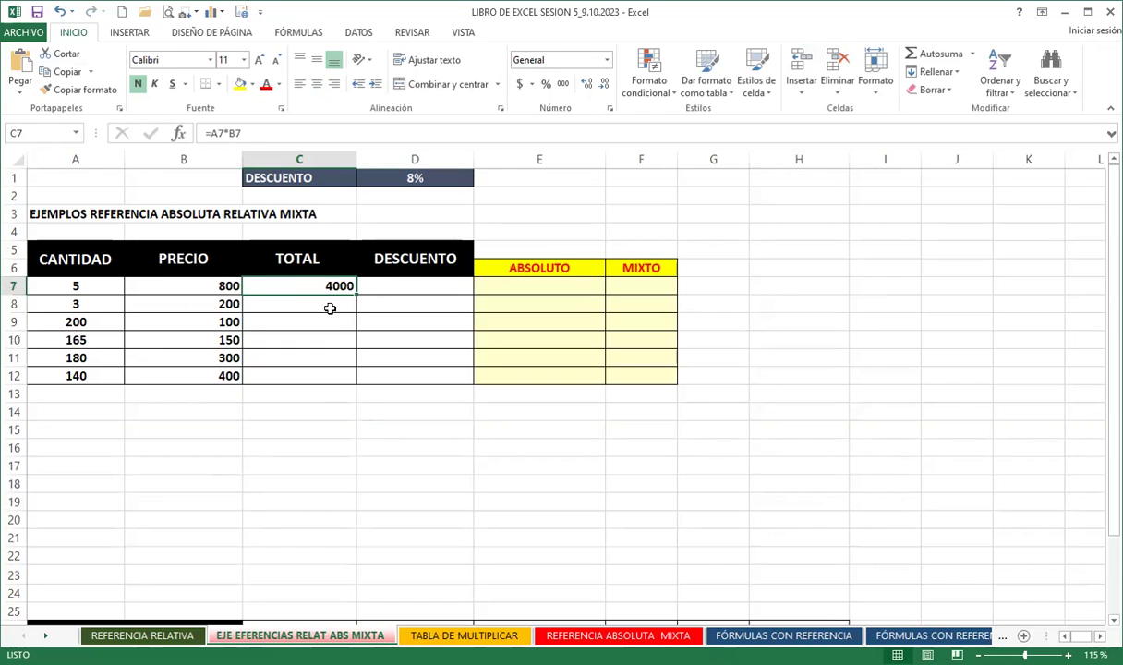
{"action": "double_click", "coordinate": [355, 291]}
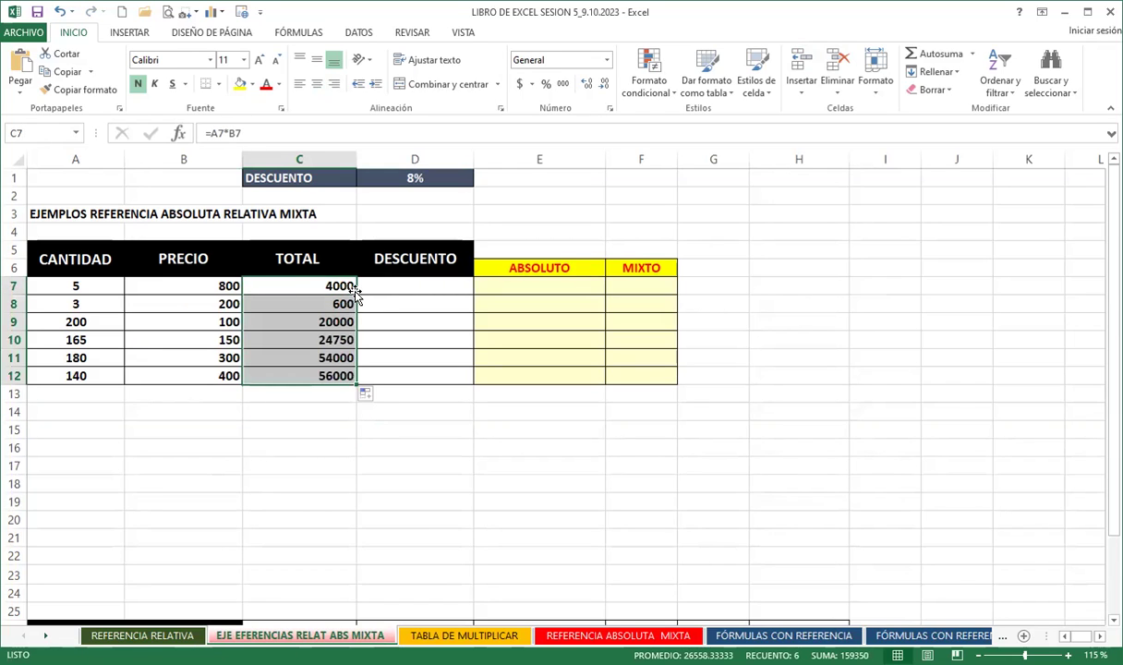
{"action": "left_click", "coordinate": [313, 289]}
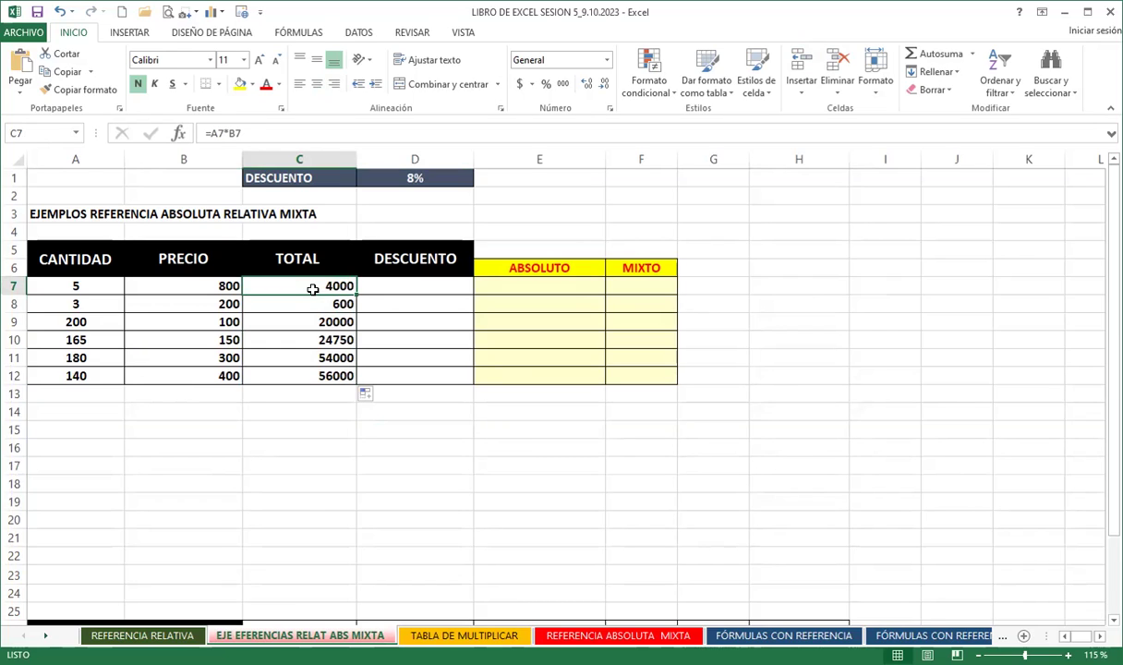
{"action": "key", "text": "Down"}
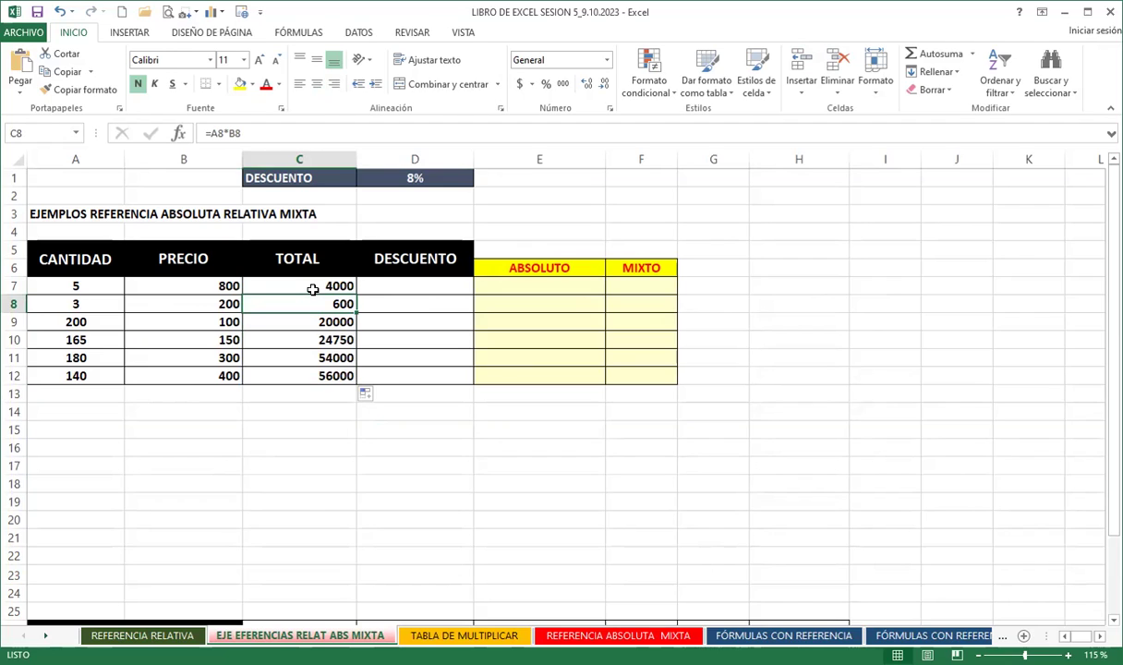
{"action": "key", "text": "Down"}
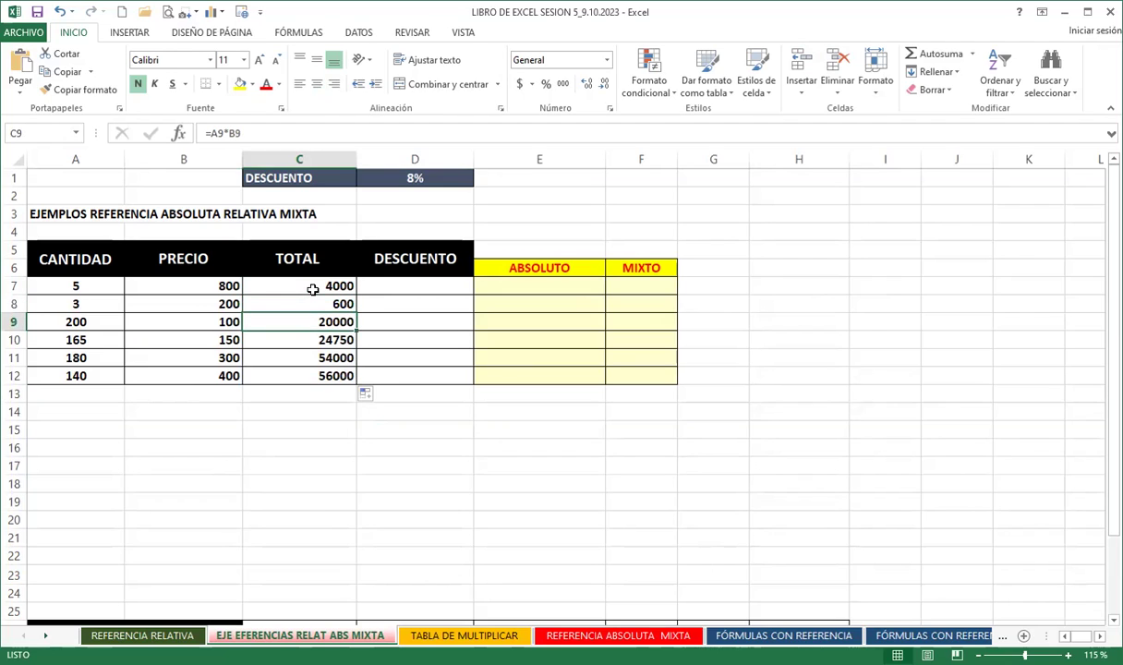
{"action": "key", "text": "Down"}
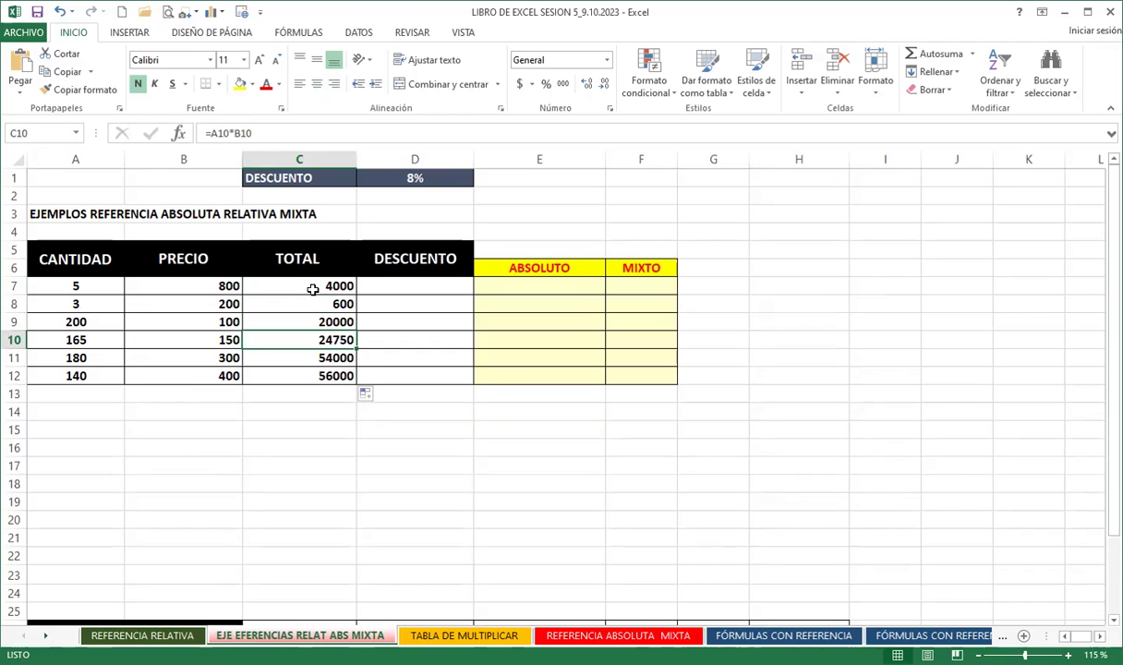
{"action": "key", "text": "Down"}
{"action": "key", "text": "Down"}
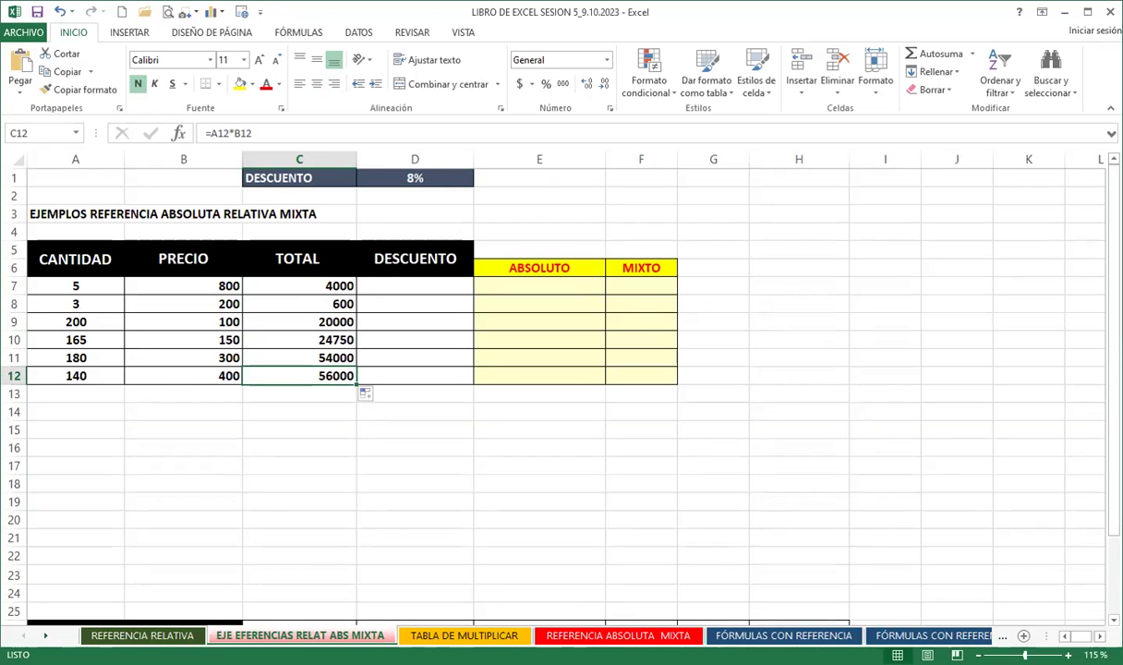
- Advance the PowerPoint slideshow to slide 6, Referencias absolutas, then return to Excel
{"action": "key", "text": "alt+Tab"}
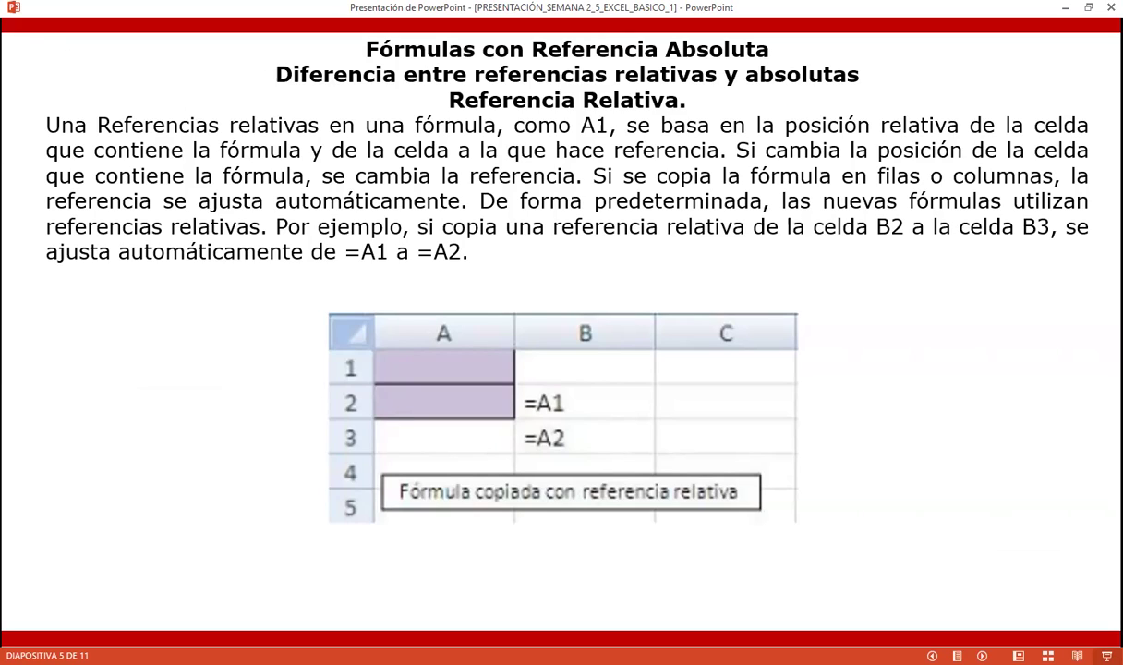
{"action": "left_click", "coordinate": [931, 342]}
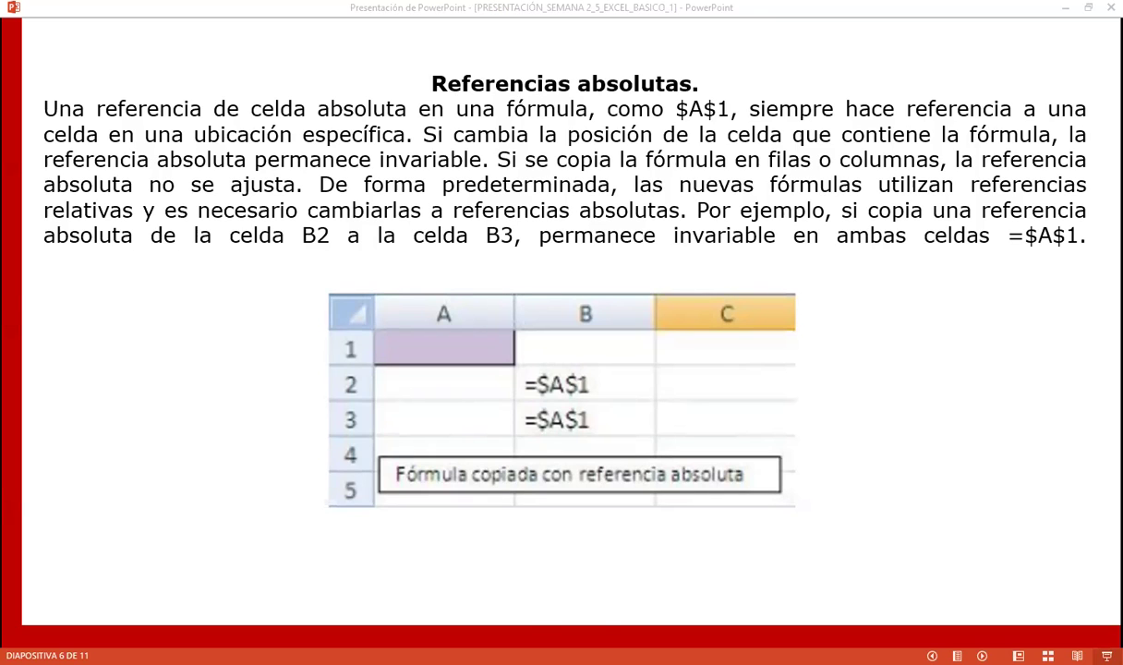
{"action": "key", "text": "alt+Tab"}
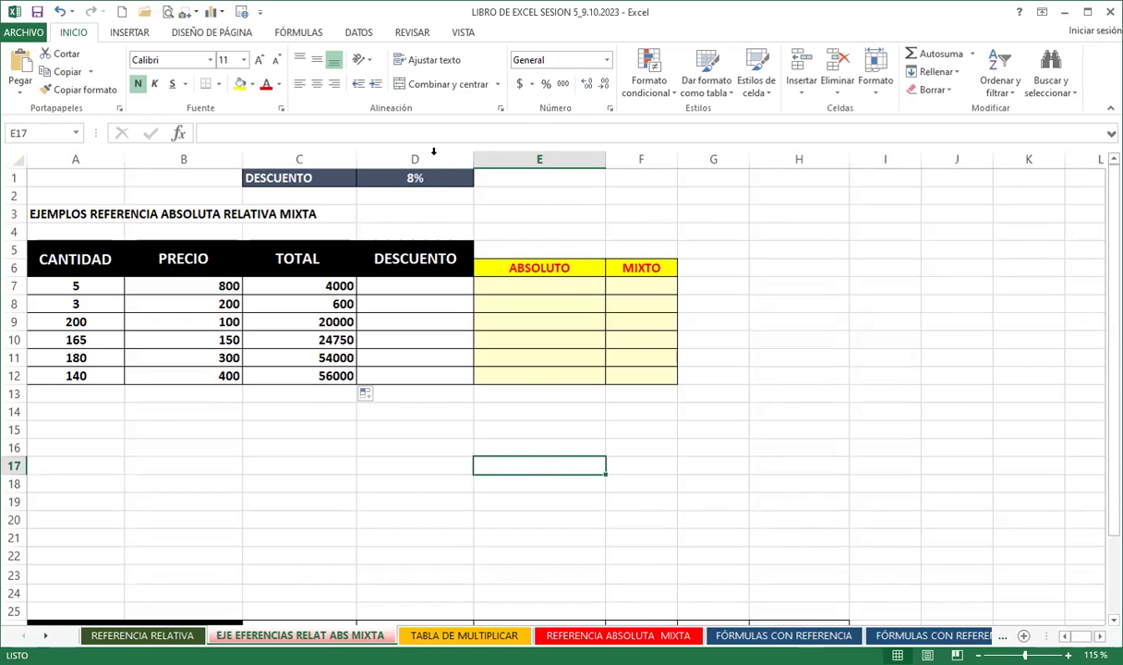
- Enter =C7*D1 in D7 for a 320 discount on the 4000 total
{"action": "left_click", "coordinate": [443, 180]}
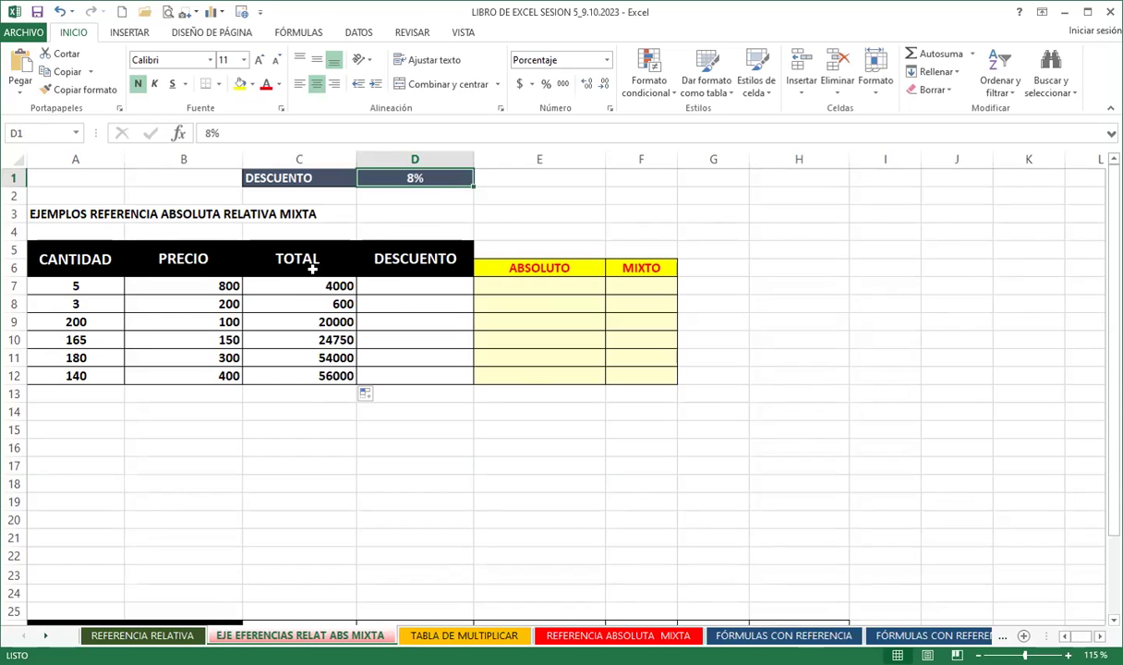
{"action": "left_click_drag", "start_coordinate": [331, 284], "coordinate": [306, 371]}
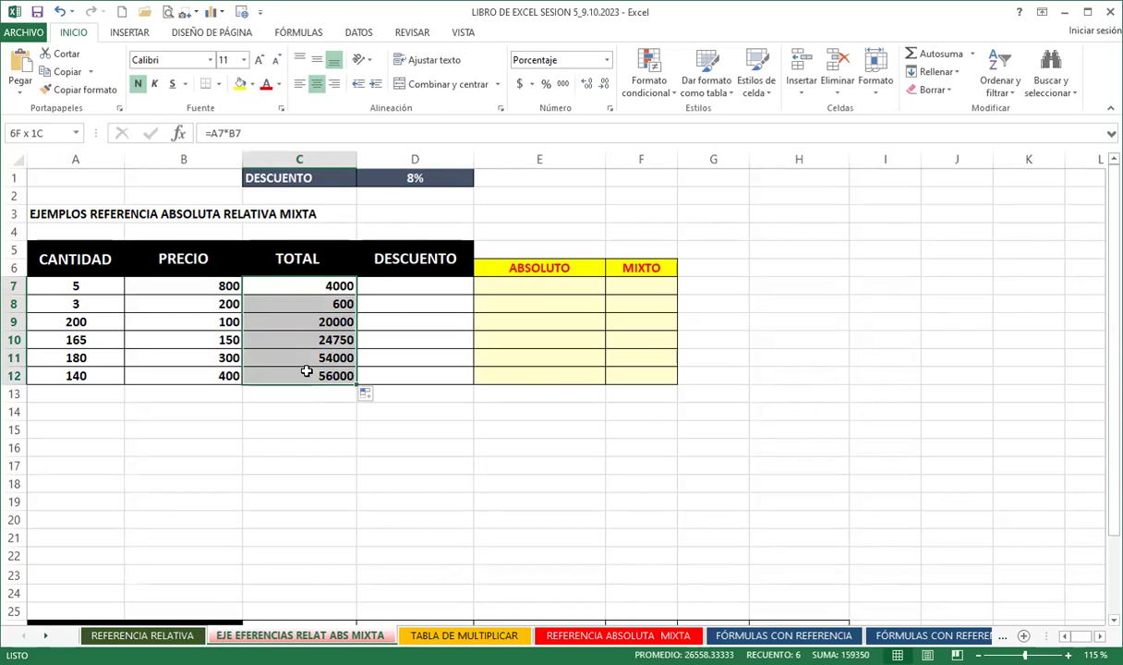
{"action": "left_click", "coordinate": [387, 287]}
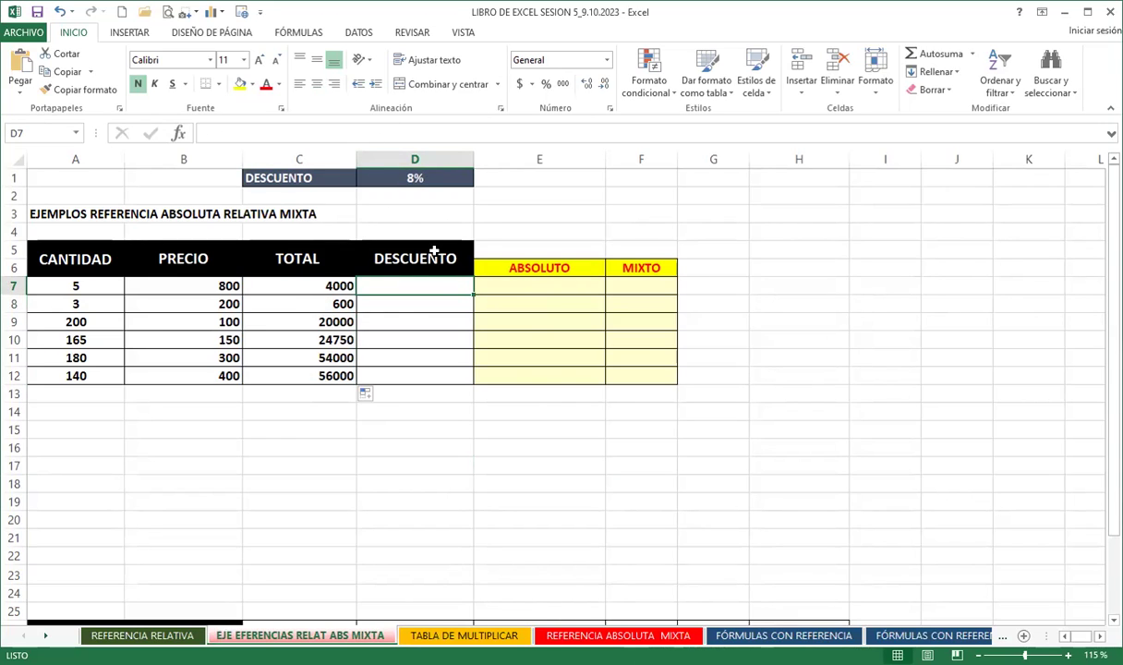
{"action": "type", "text": "="}
{"action": "left_click", "coordinate": [307, 289]}
{"action": "type", "text": "*"}
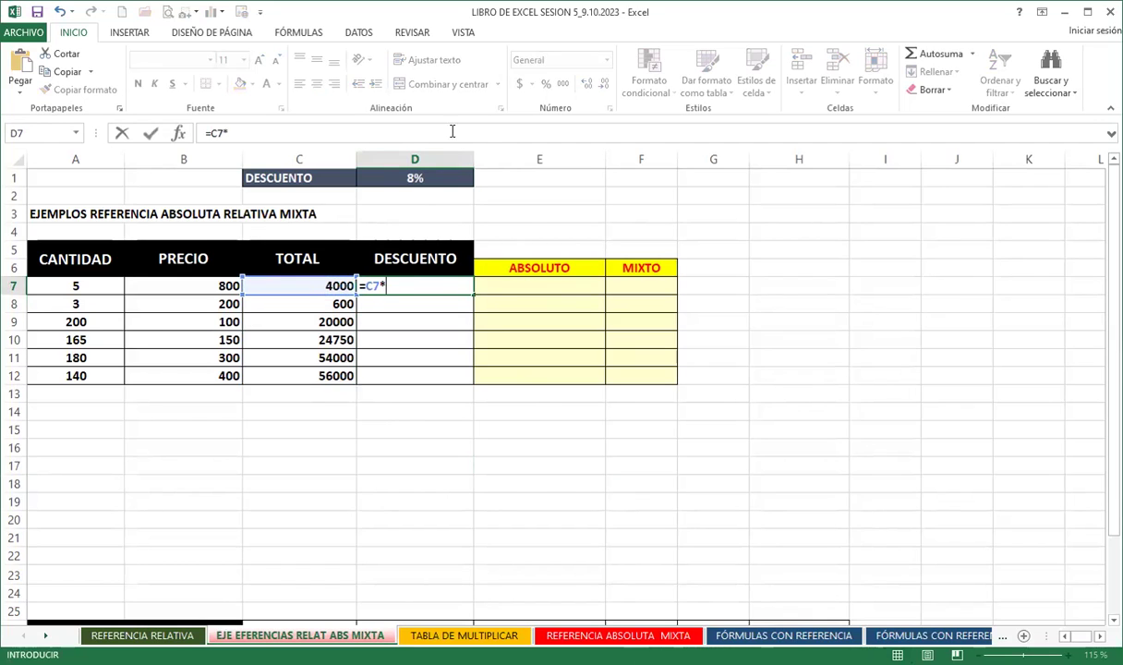
{"action": "left_click", "coordinate": [380, 177]}
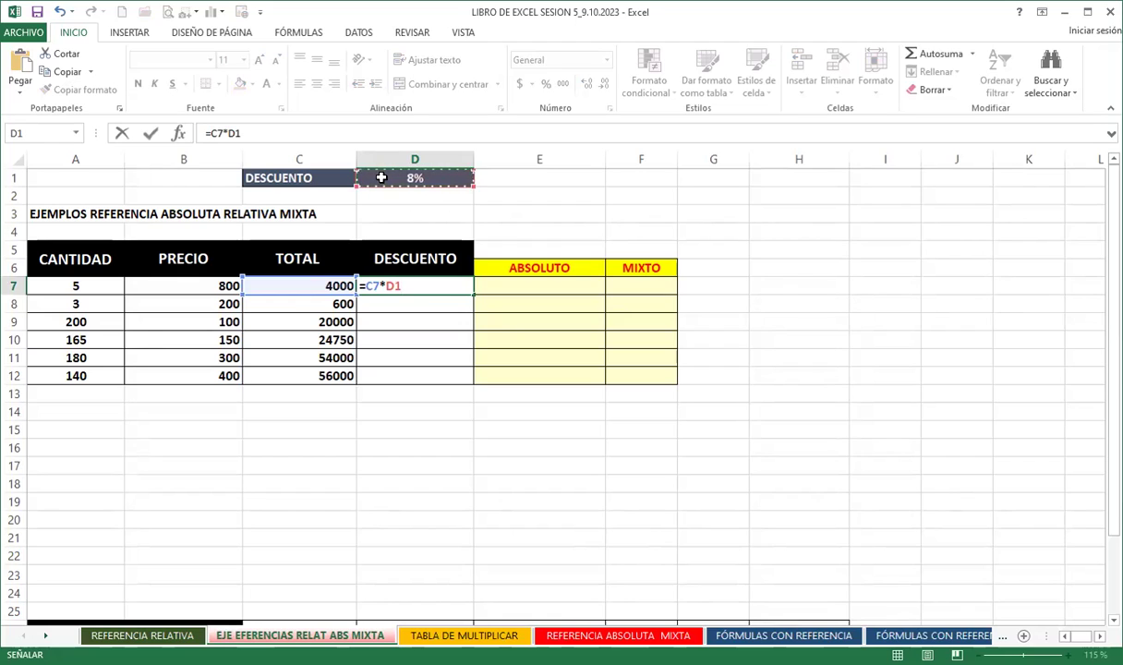
{"action": "key", "text": "Return"}
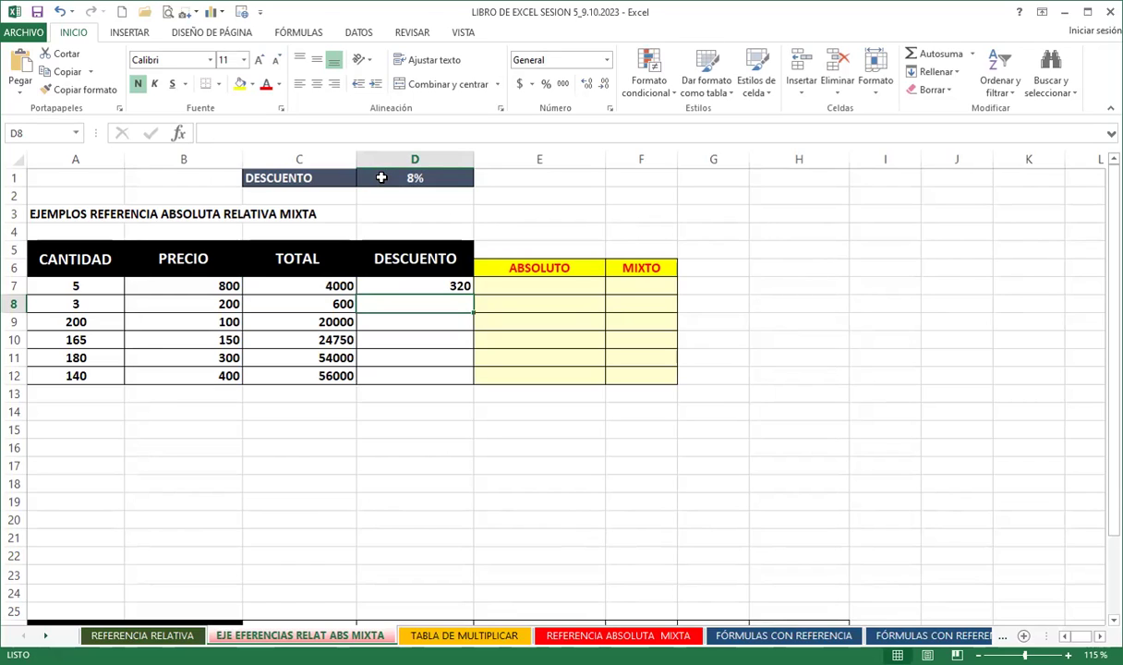
- Fill D7's discount formula down to D12 and inspect D9's shifted =C9*D3 reference
{"action": "left_click", "coordinate": [425, 282]}
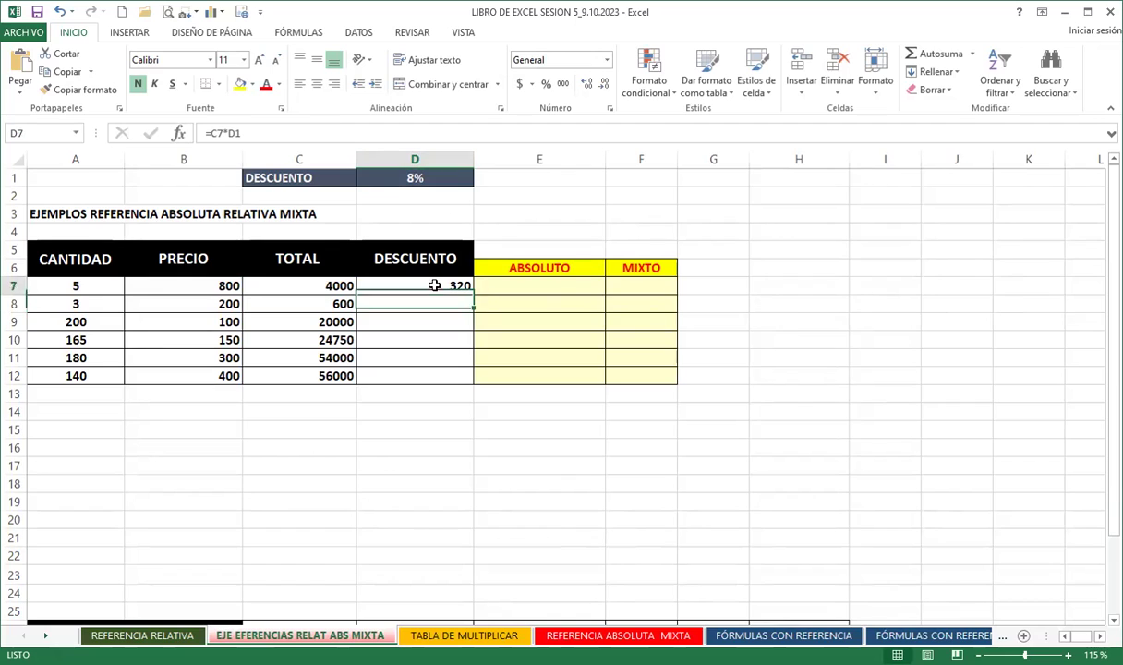
{"action": "double_click", "coordinate": [473, 292]}
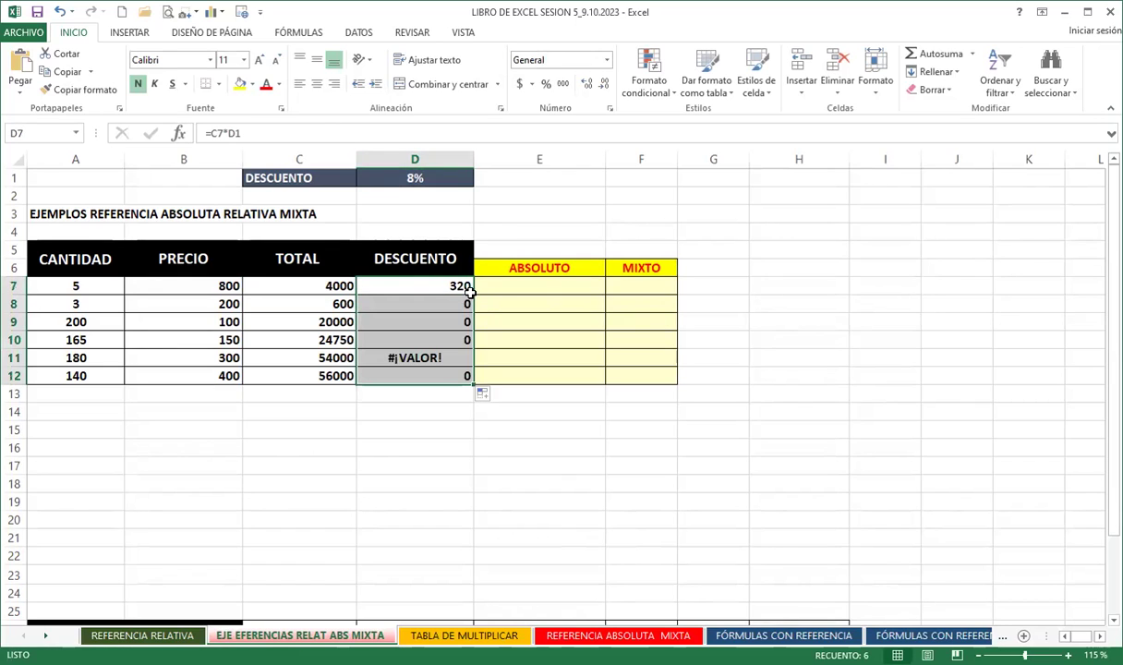
{"action": "left_click", "coordinate": [398, 319]}
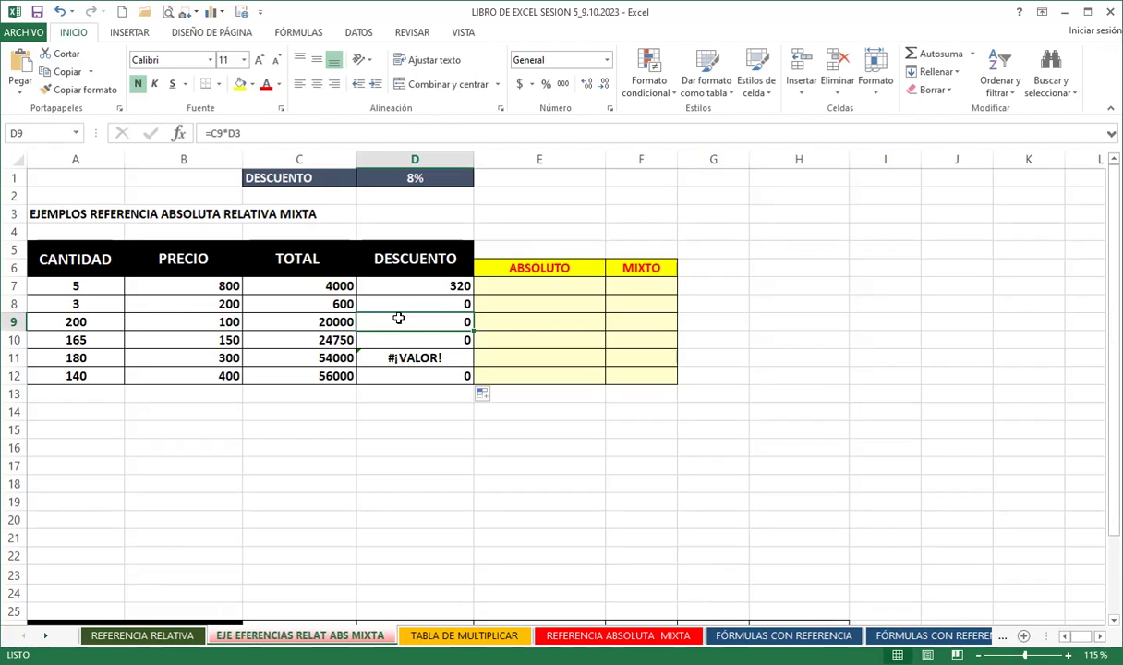
{"action": "left_click", "coordinate": [380, 281]}
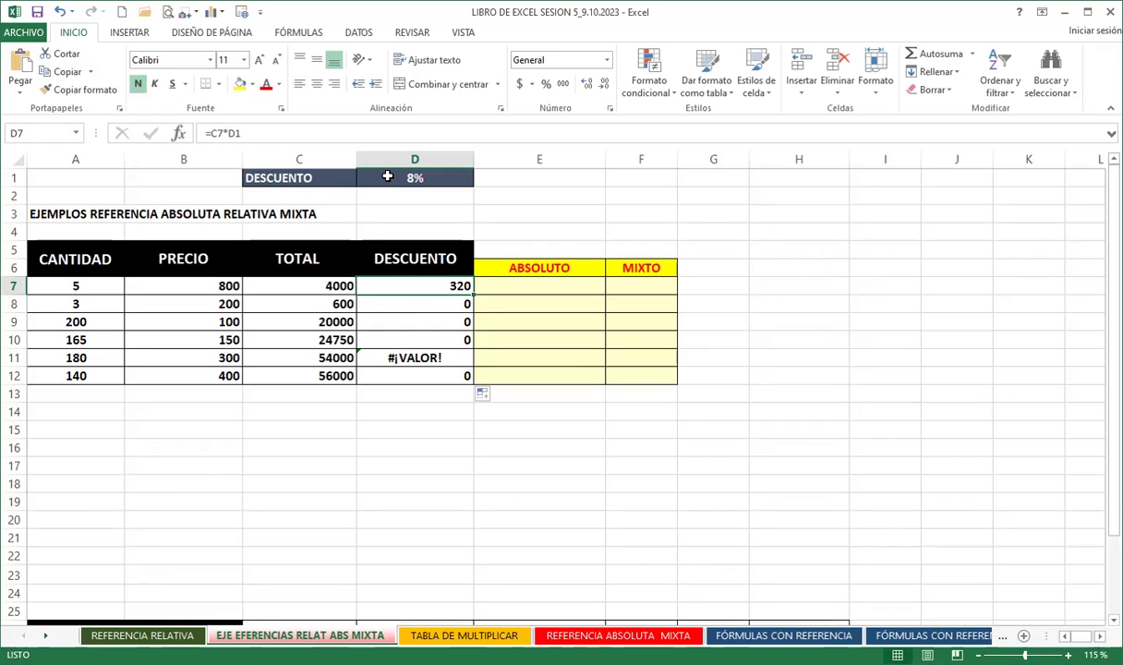
{"action": "key", "text": "Down"}
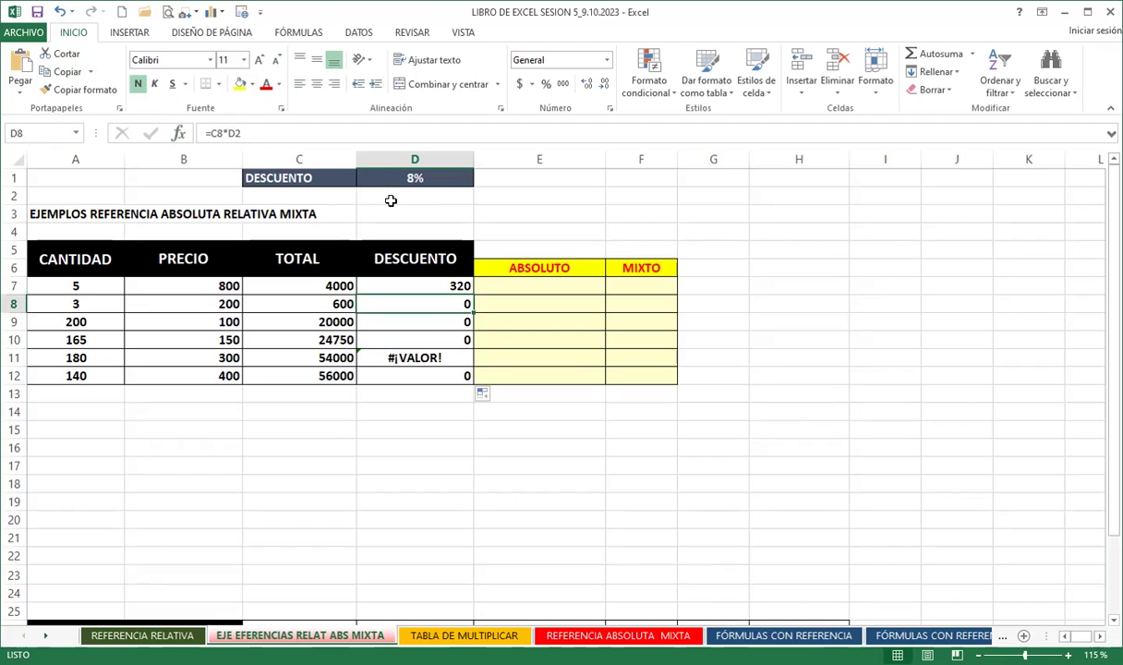
{"action": "left_click", "coordinate": [380, 196]}
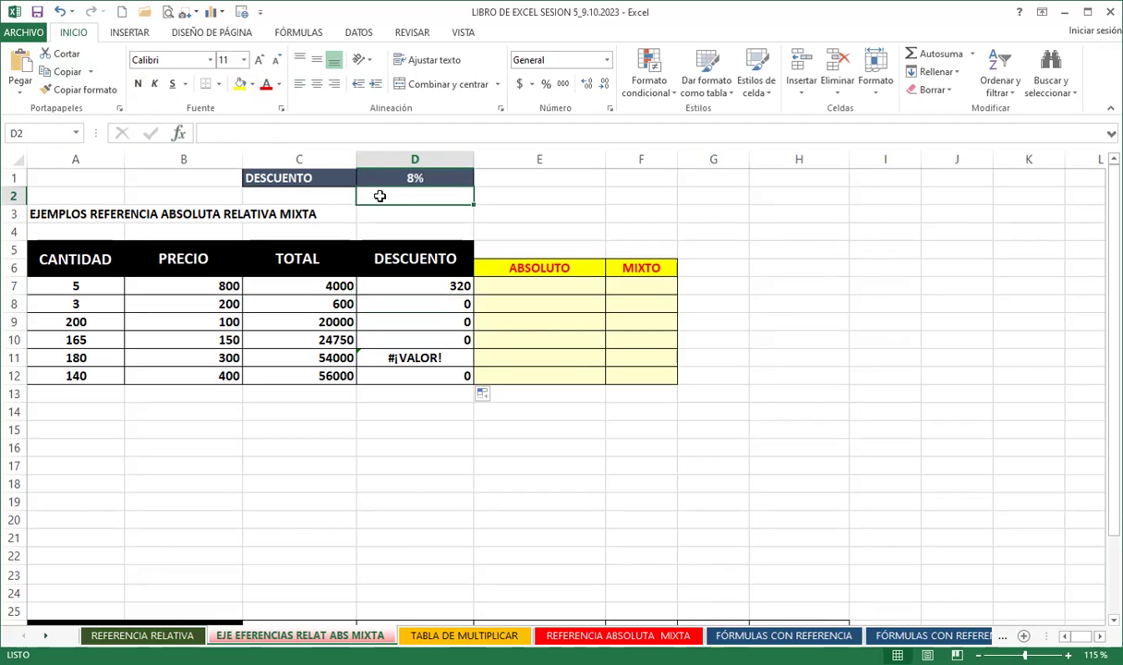
{"action": "key", "text": "Down"}
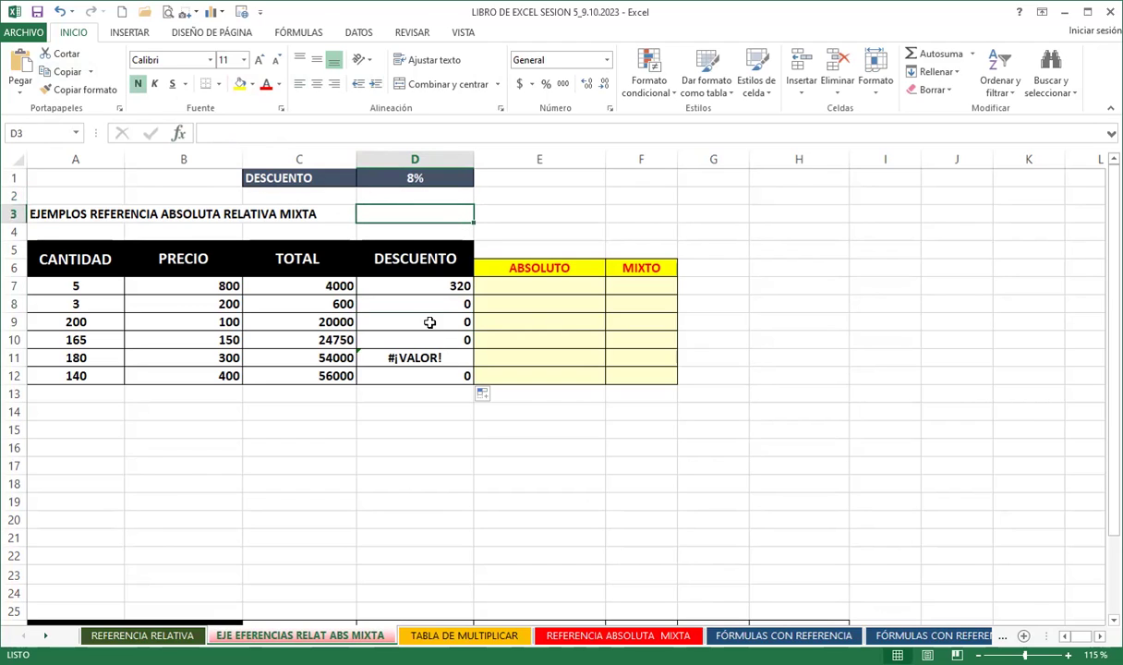
{"action": "left_click", "coordinate": [407, 320]}
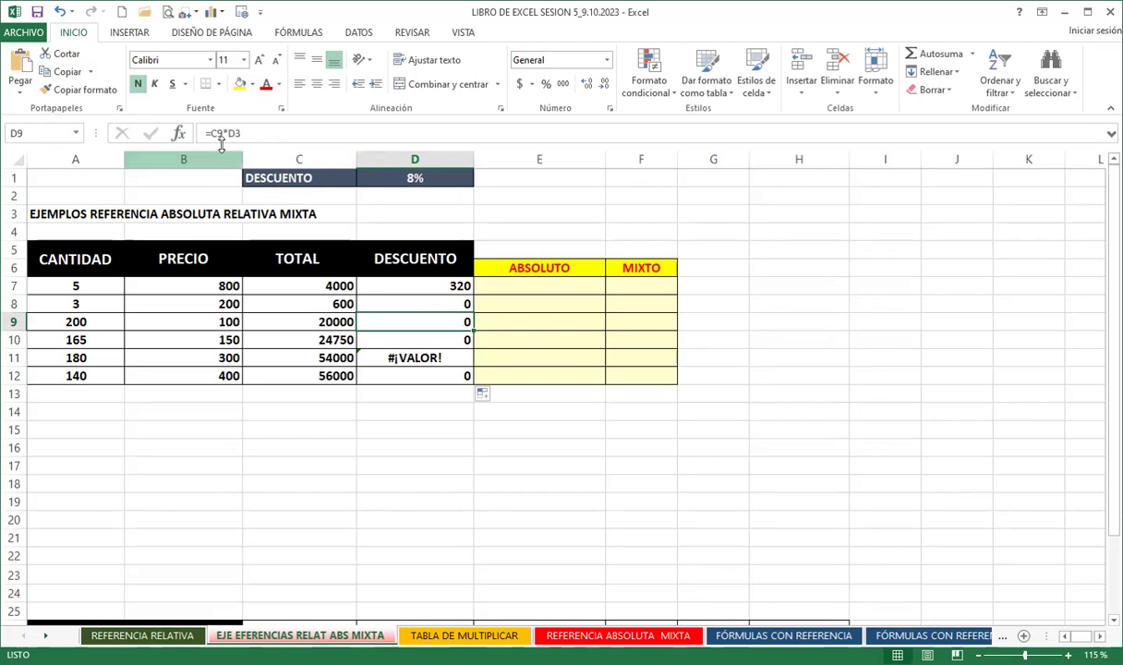
{"action": "left_click", "coordinate": [392, 334]}
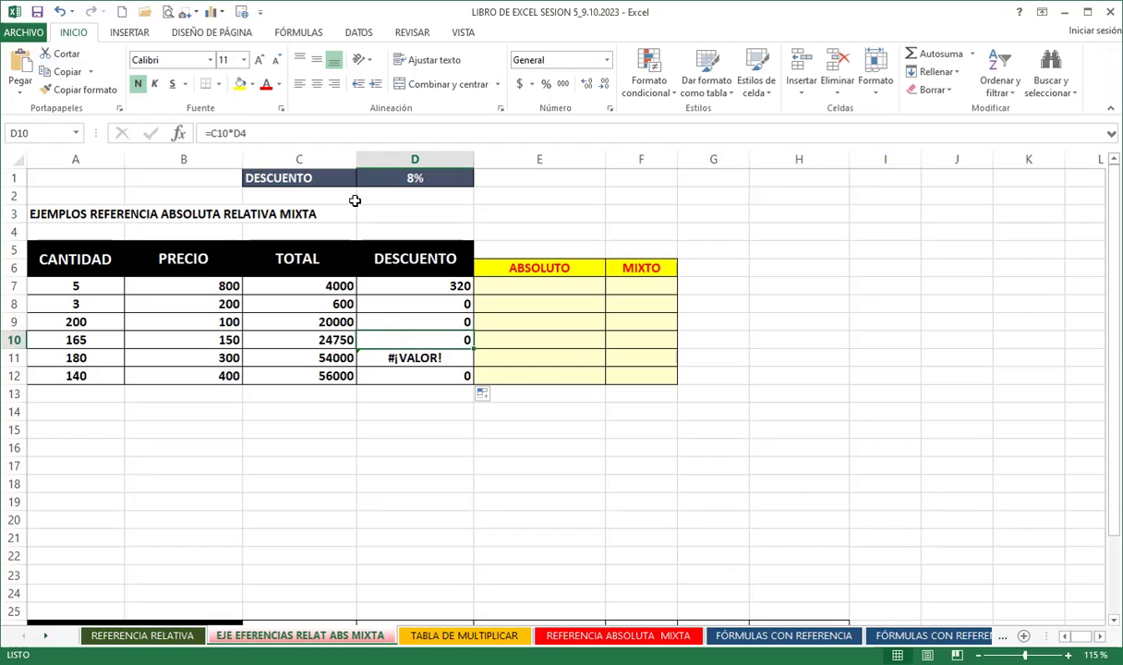
{"action": "double_click", "coordinate": [431, 335]}
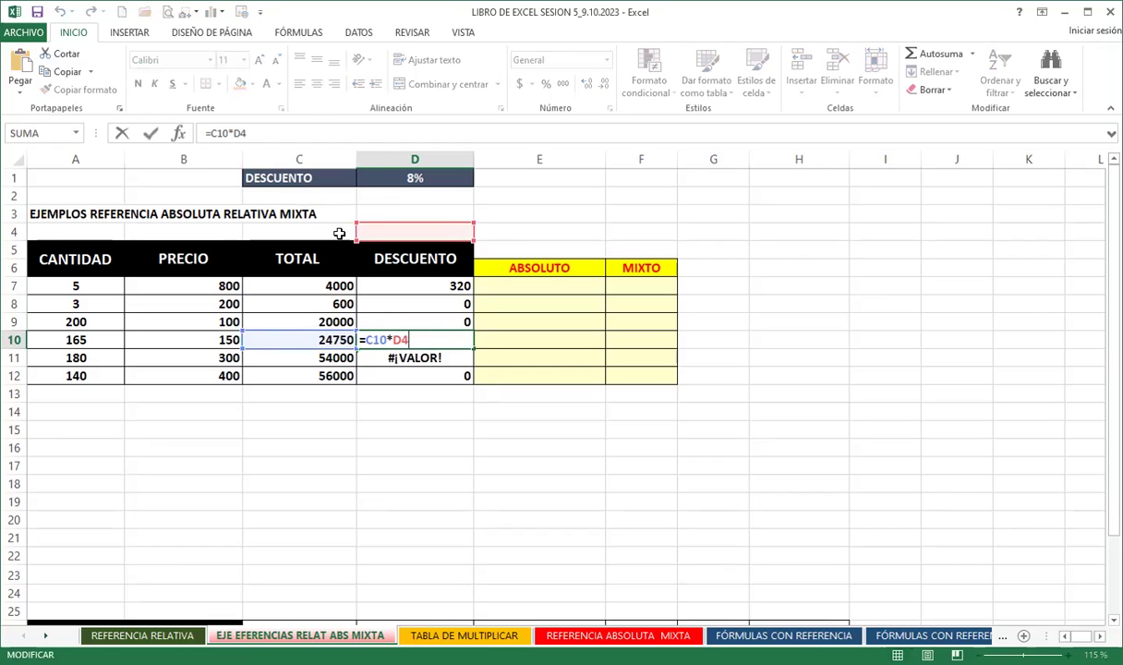
{"action": "key", "text": "Return"}
{"action": "left_click", "coordinate": [235, 133]}
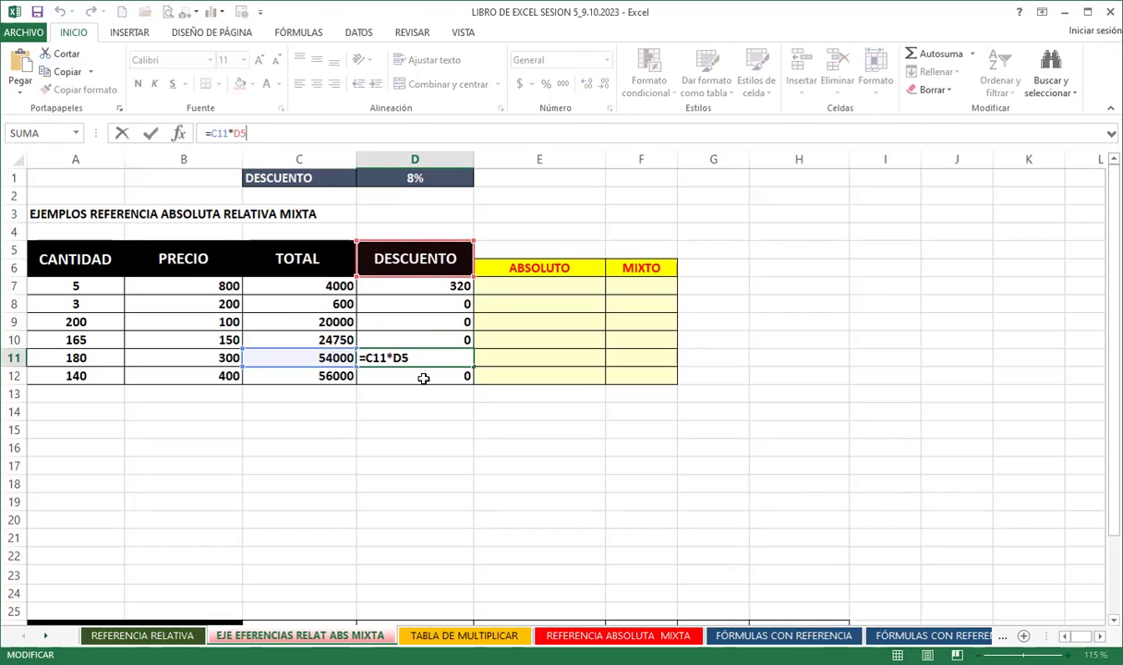
{"action": "key", "text": "Return"}
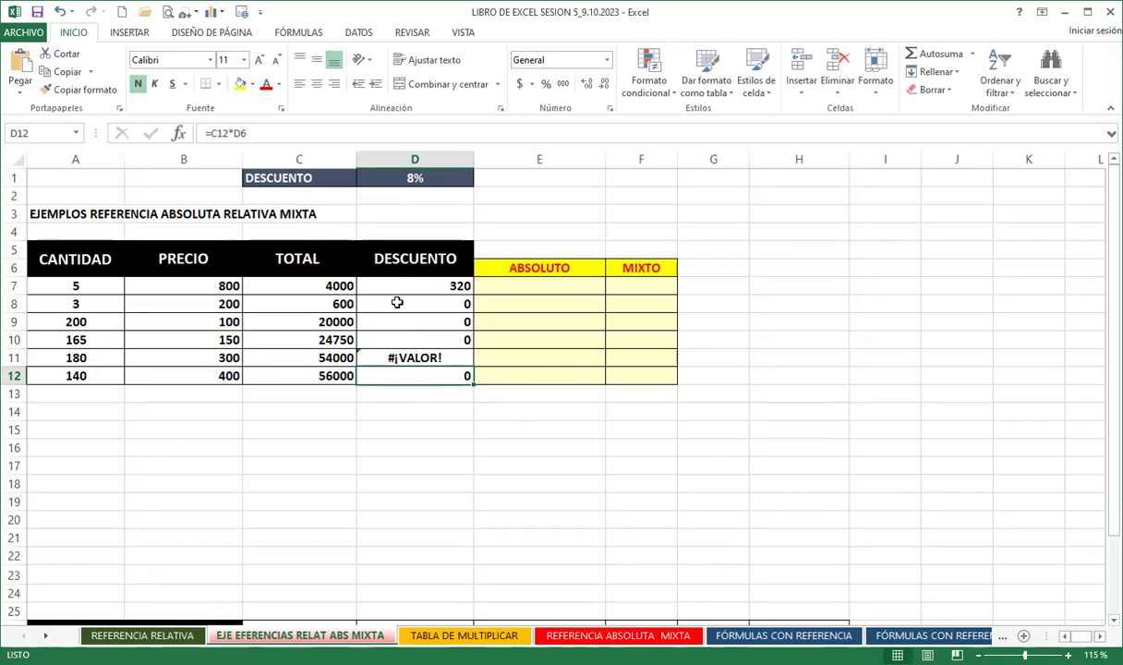
{"action": "left_click_drag", "start_coordinate": [397, 303], "coordinate": [394, 394]}
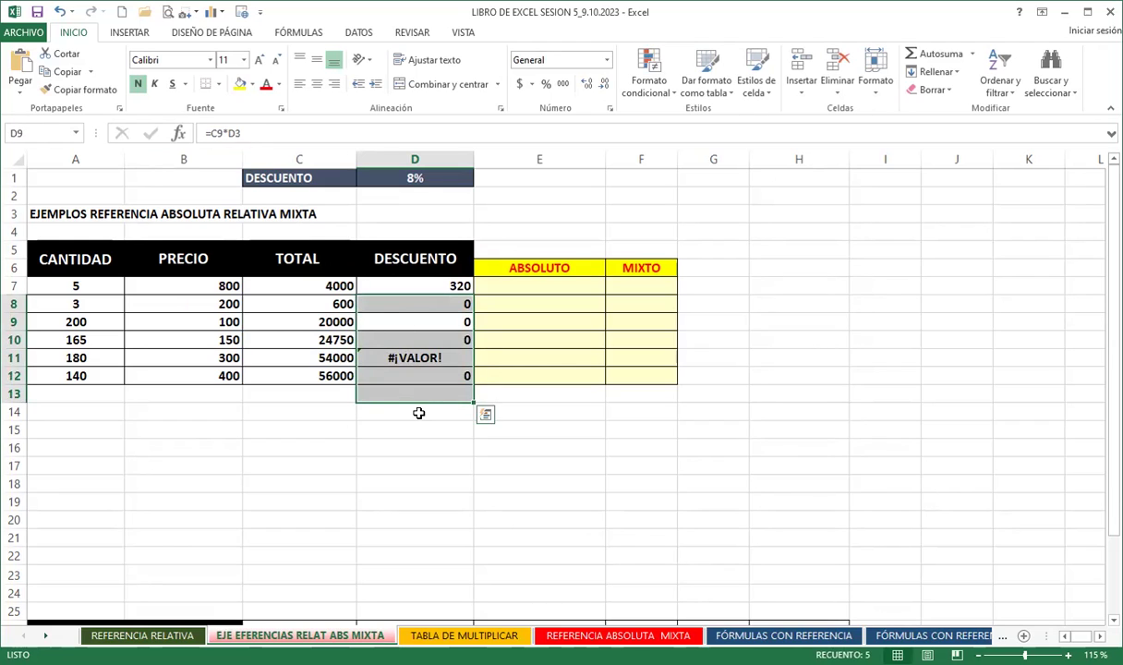
- Clear the faulty copies in D8:D12 and enter =C8*D1 in D8, giving 48
{"action": "key", "text": "Delete"}
{"action": "left_click", "coordinate": [402, 302]}
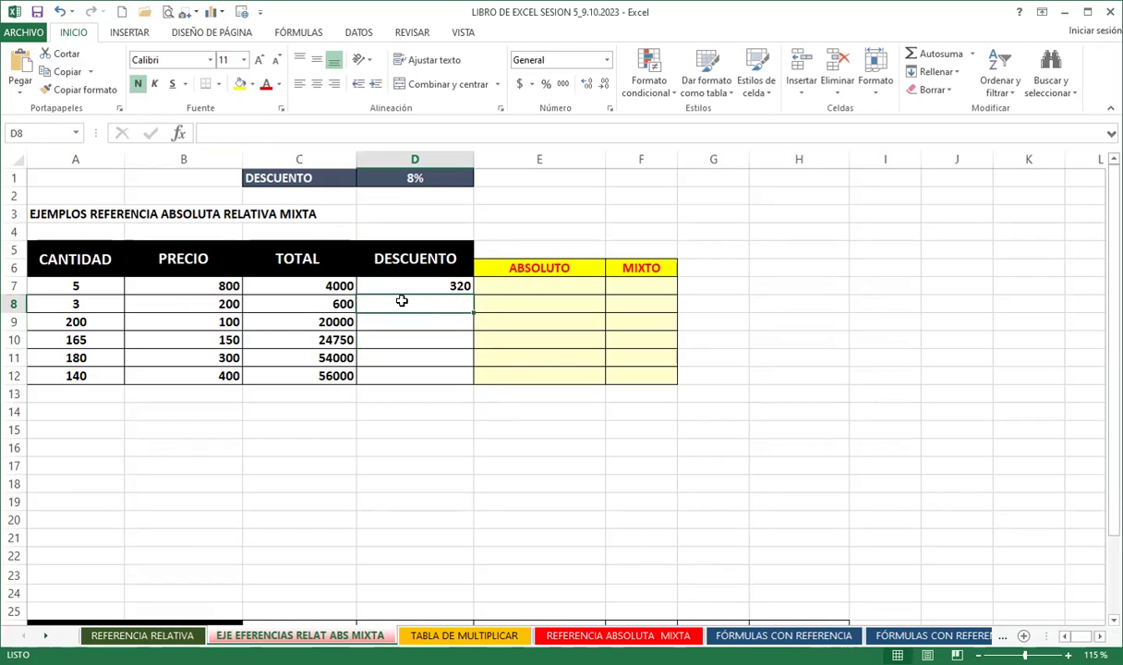
{"action": "type", "text": "="}
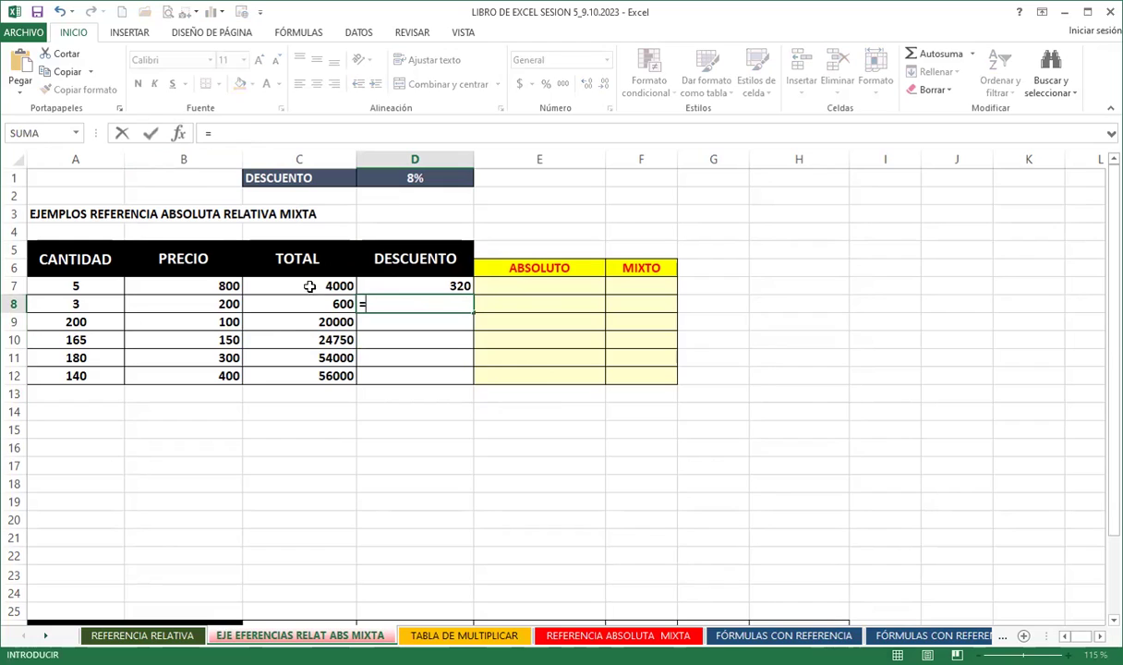
{"action": "left_click", "coordinate": [293, 301]}
{"action": "type", "text": "*"}
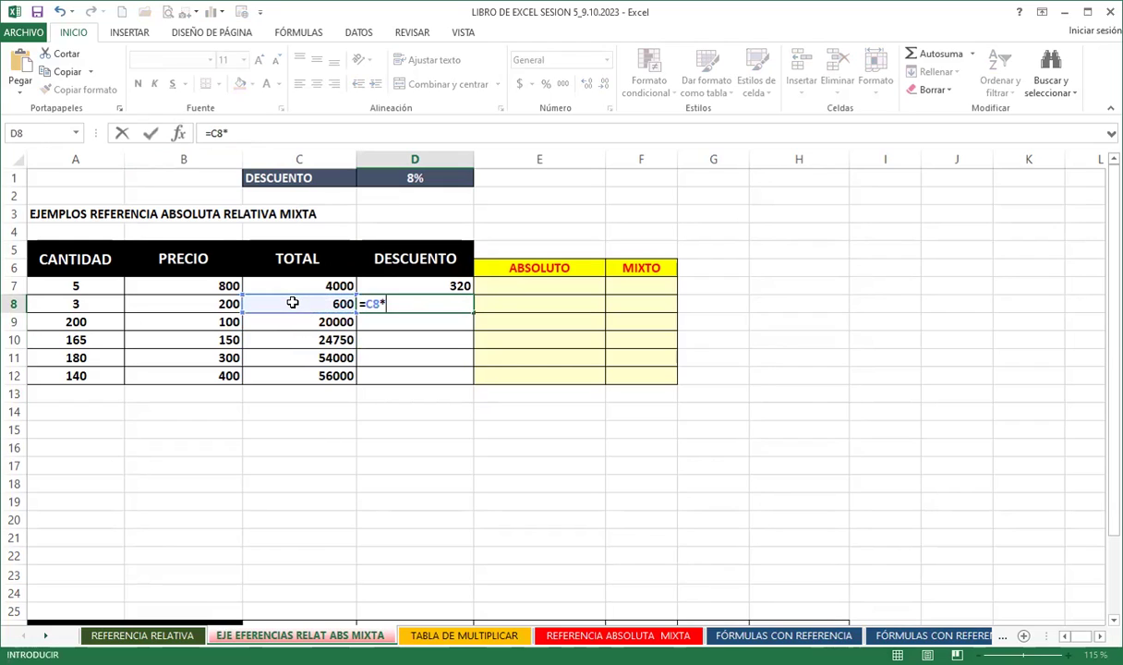
{"action": "left_click", "coordinate": [434, 180]}
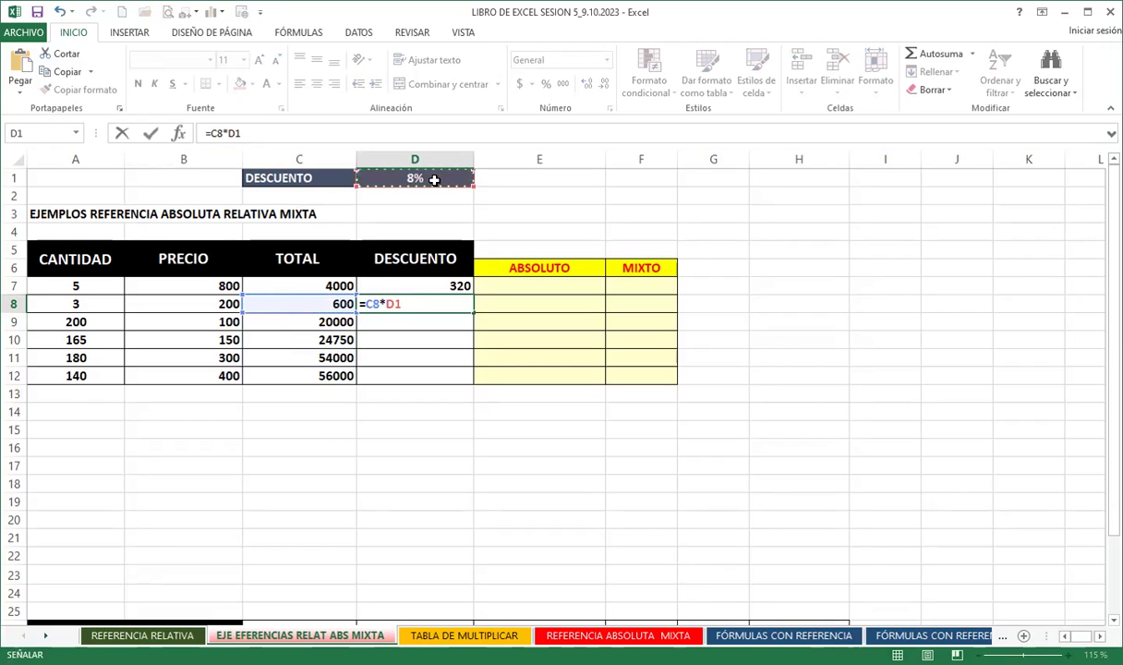
{"action": "key", "text": "Return"}
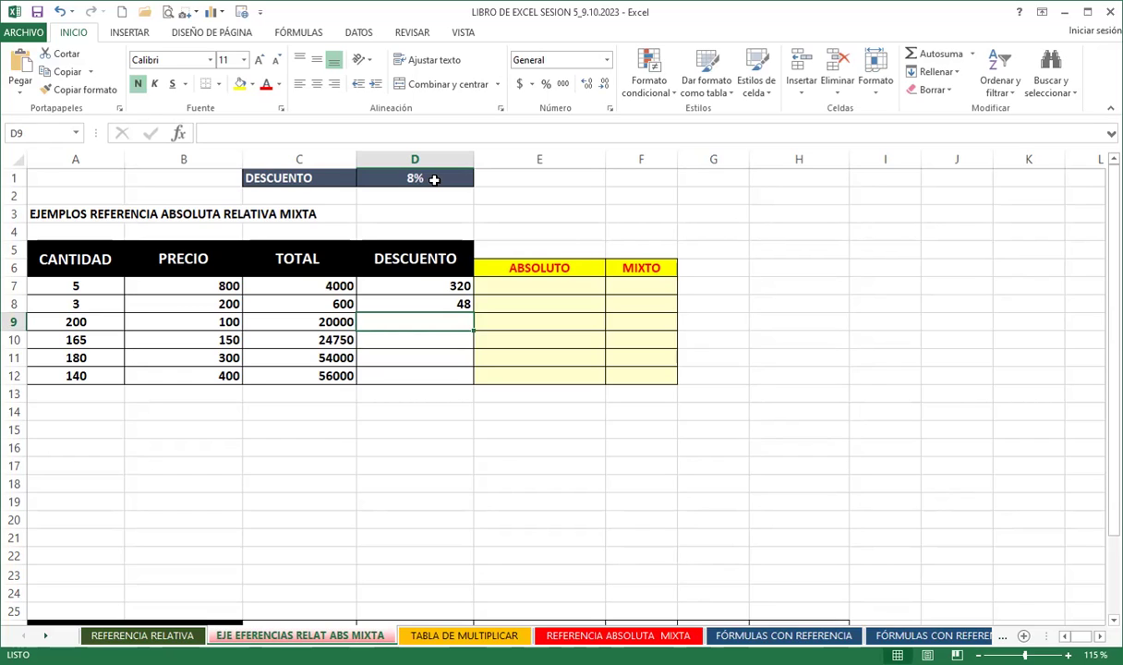
{"action": "left_click", "coordinate": [441, 301]}
- Change D7 to =C7*$D$1 and fill it down to D12: 320, 48, 1600, 1980, 4320, 4480
{"action": "key", "text": "Delete"}
{"action": "double_click", "coordinate": [424, 283]}
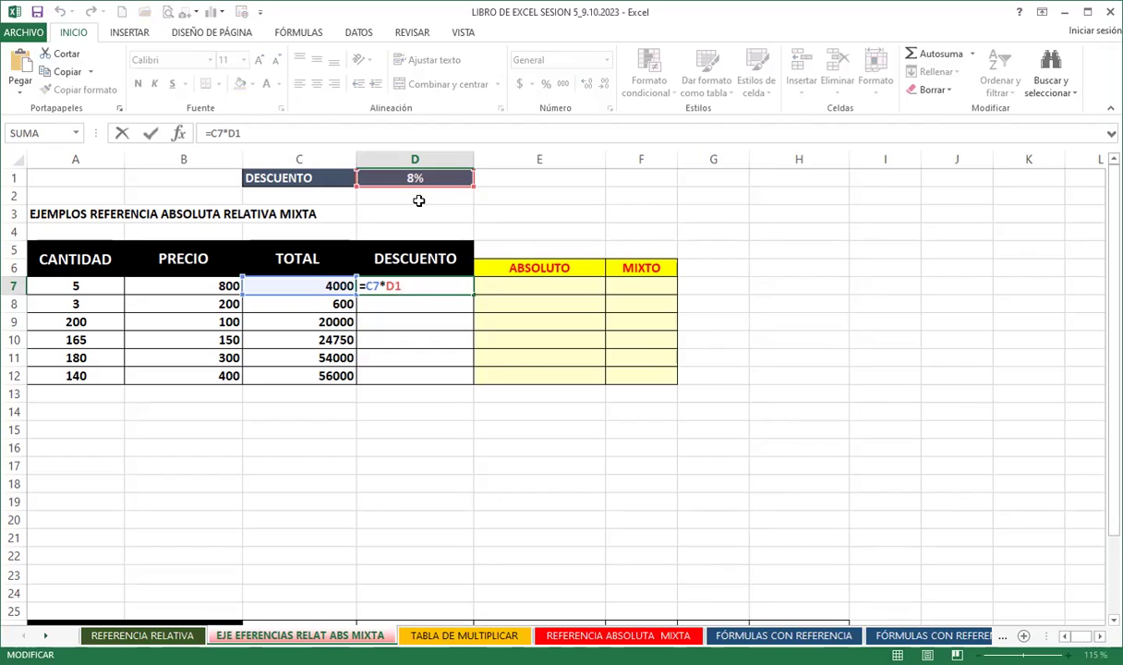
{"action": "key", "text": "F4"}
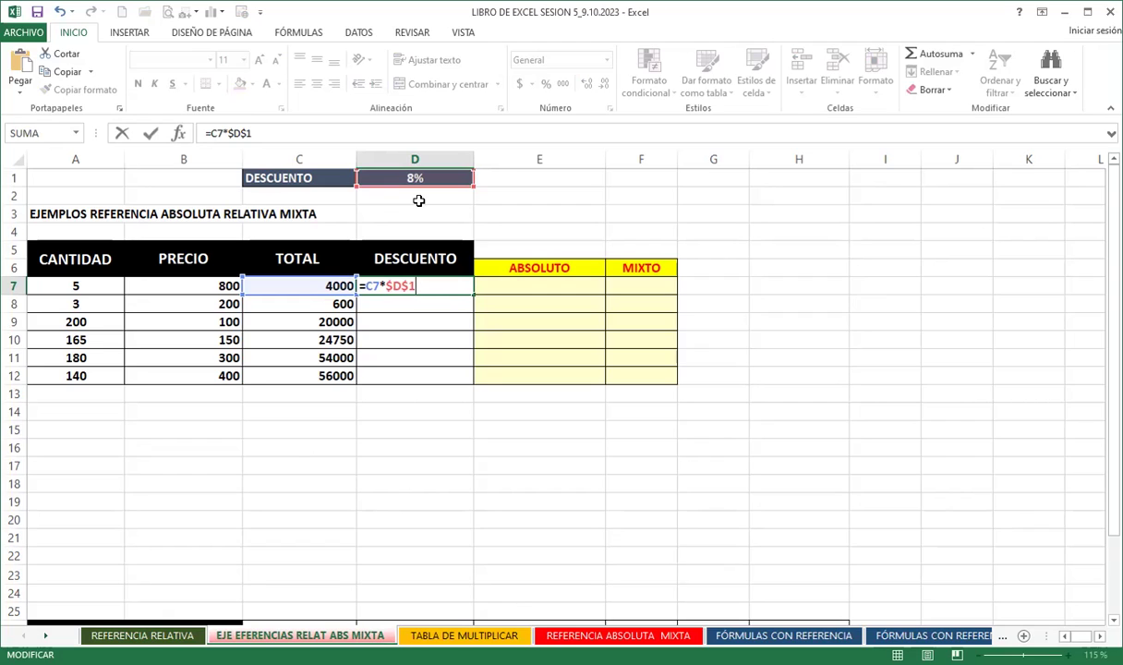
{"action": "key", "text": "Return"}
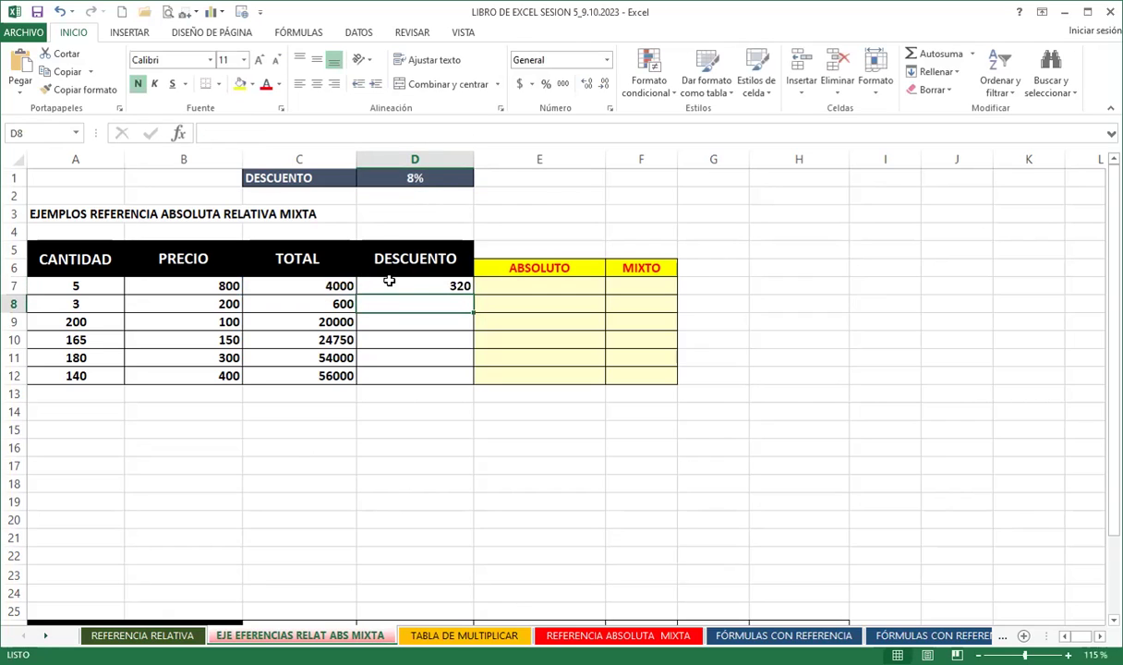
{"action": "left_click", "coordinate": [400, 284]}
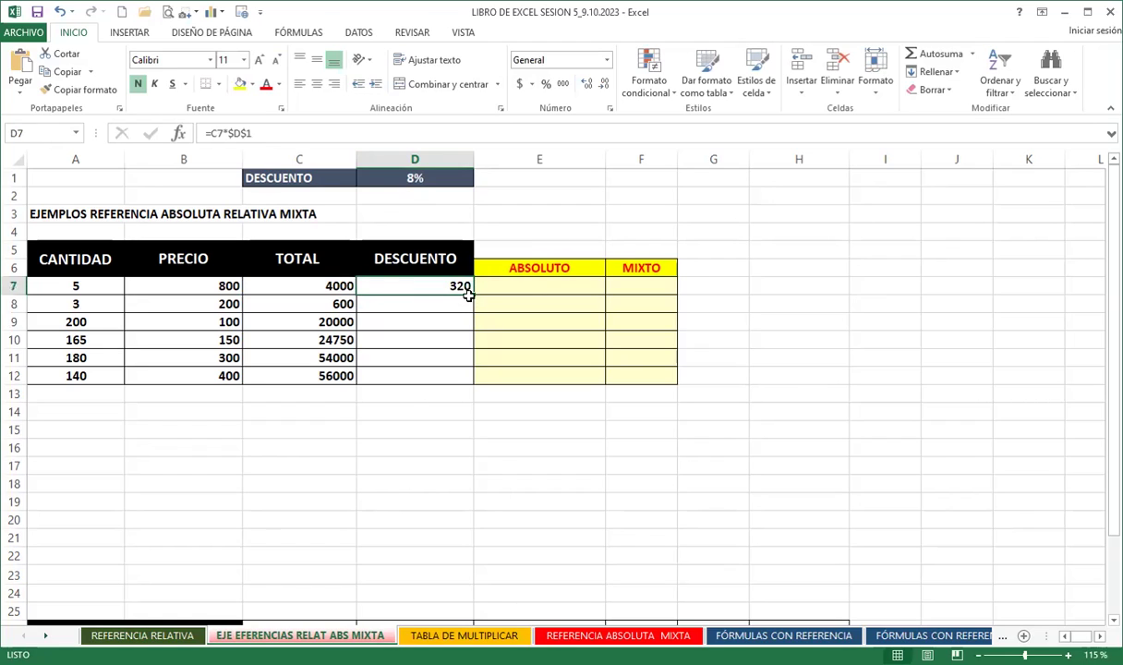
{"action": "left_click_drag", "start_coordinate": [473, 294], "coordinate": [466, 381]}
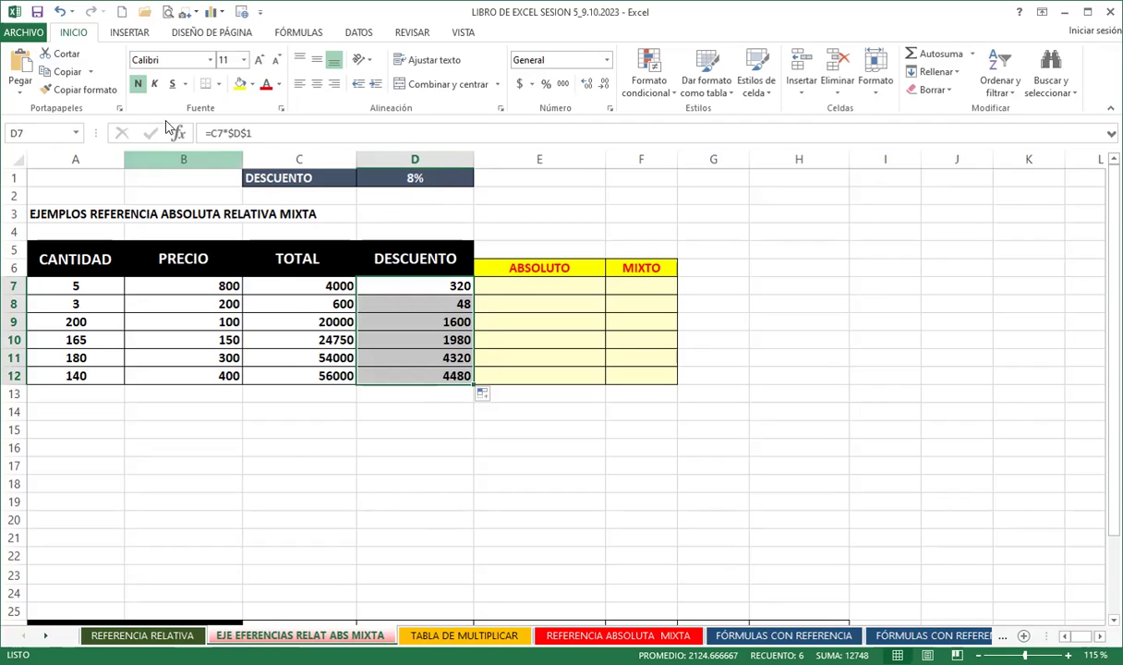
{"action": "left_click", "coordinate": [406, 283]}
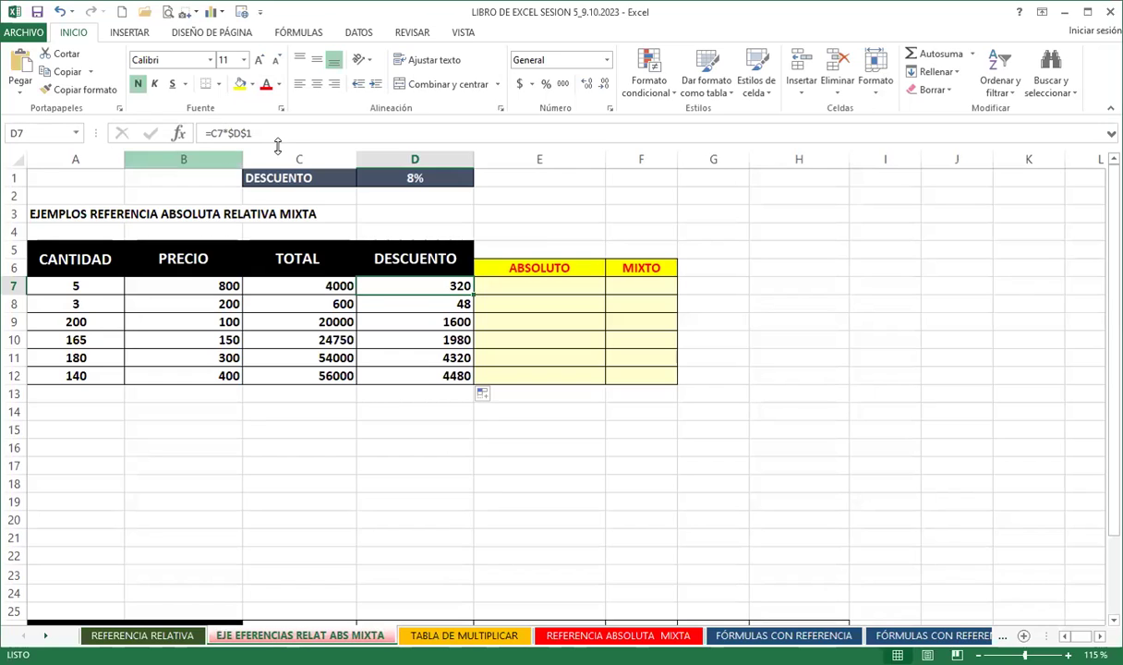
{"action": "key", "text": "Down"}
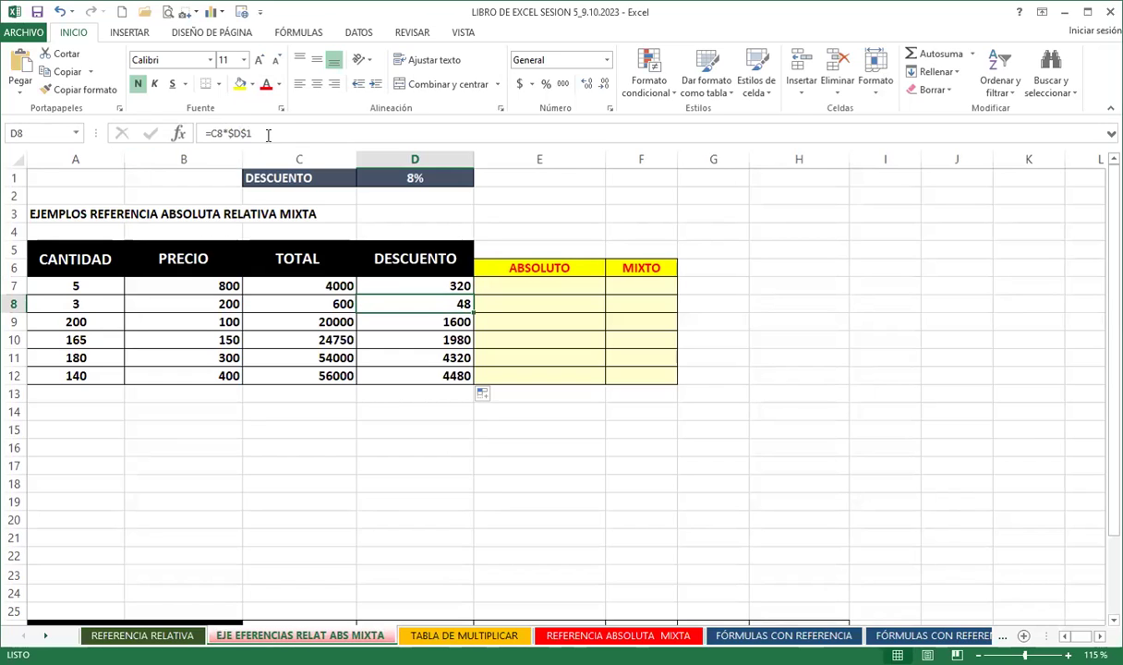
{"action": "key", "text": "Down"}
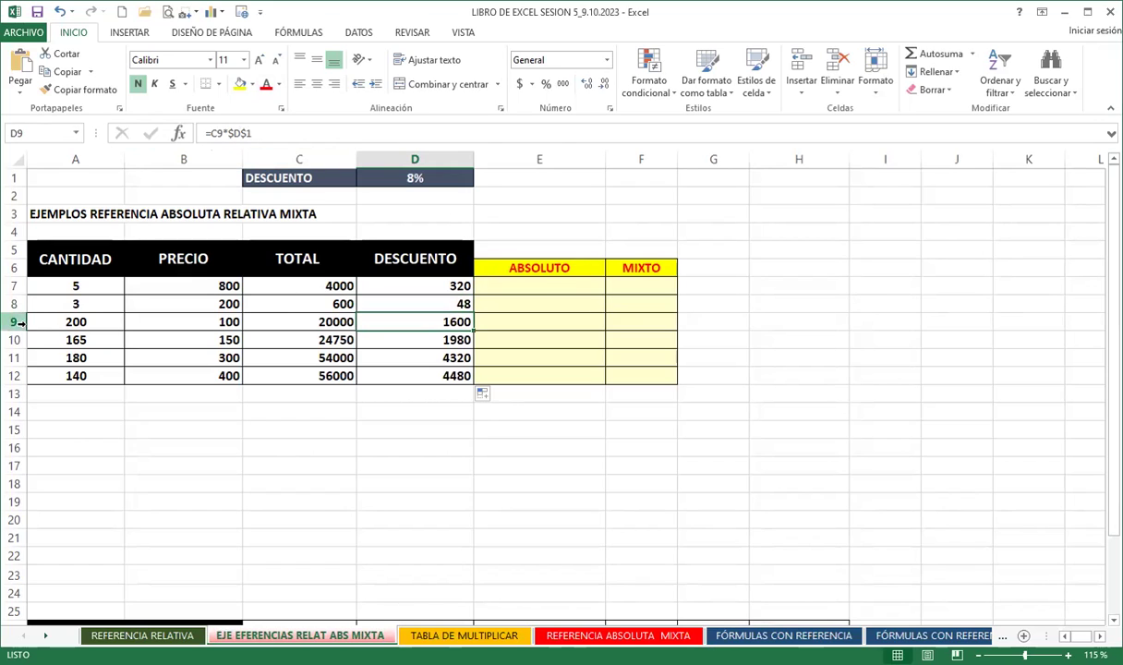
{"action": "key", "text": "Down"}
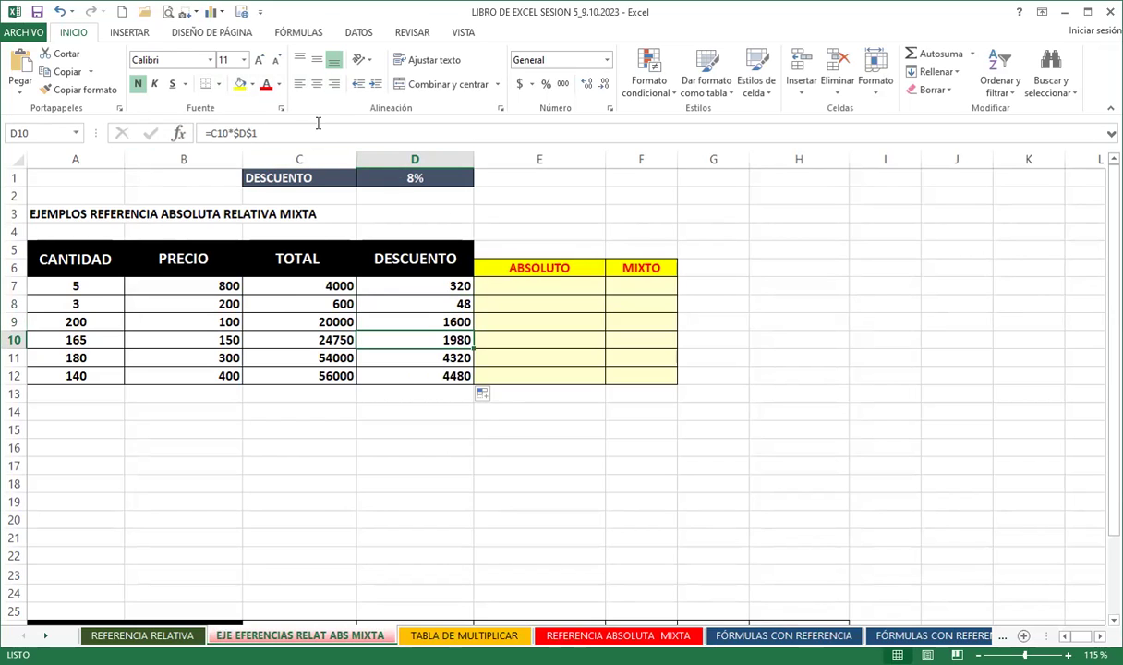
{"action": "key", "text": "Down"}
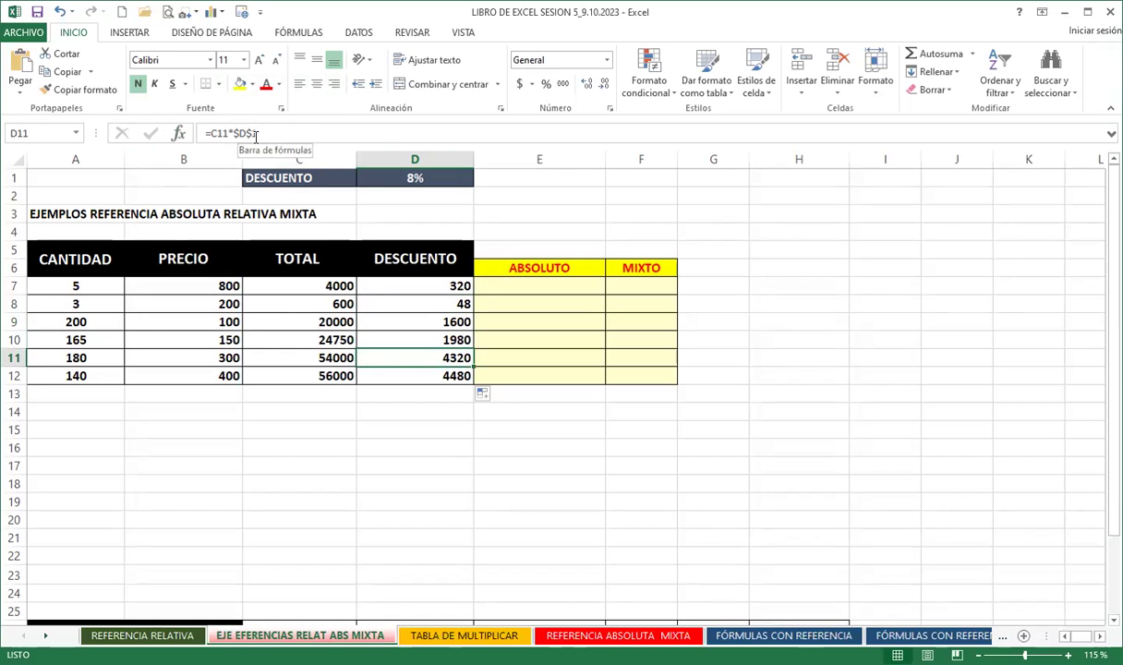
{"action": "key", "text": "Down"}
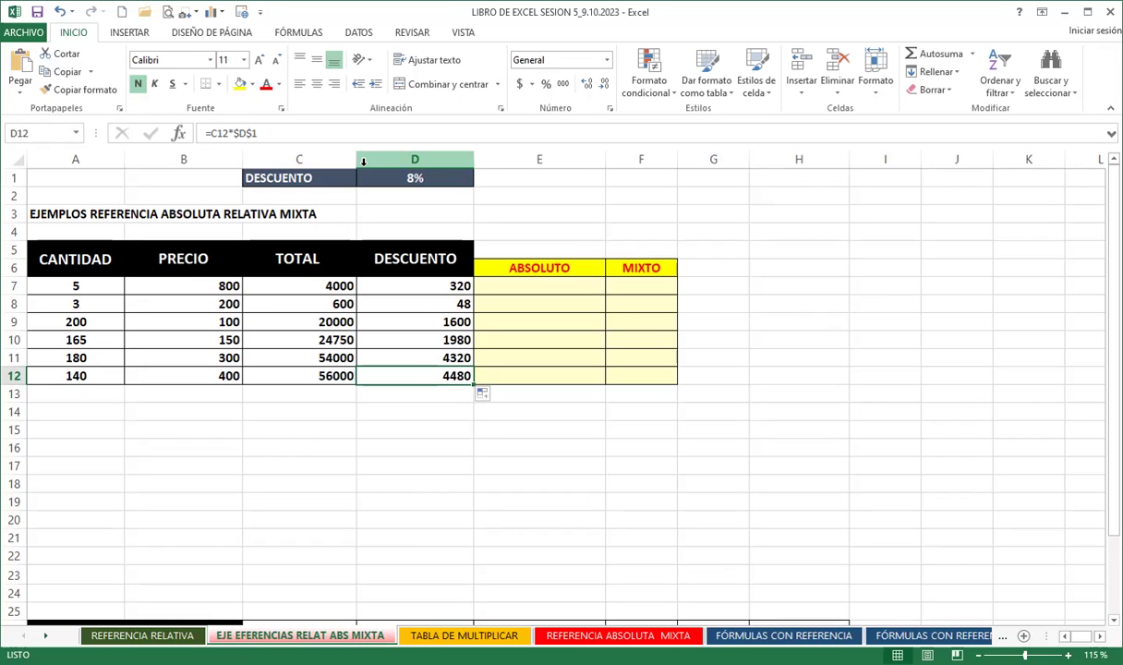
{"action": "left_click", "coordinate": [417, 198]}
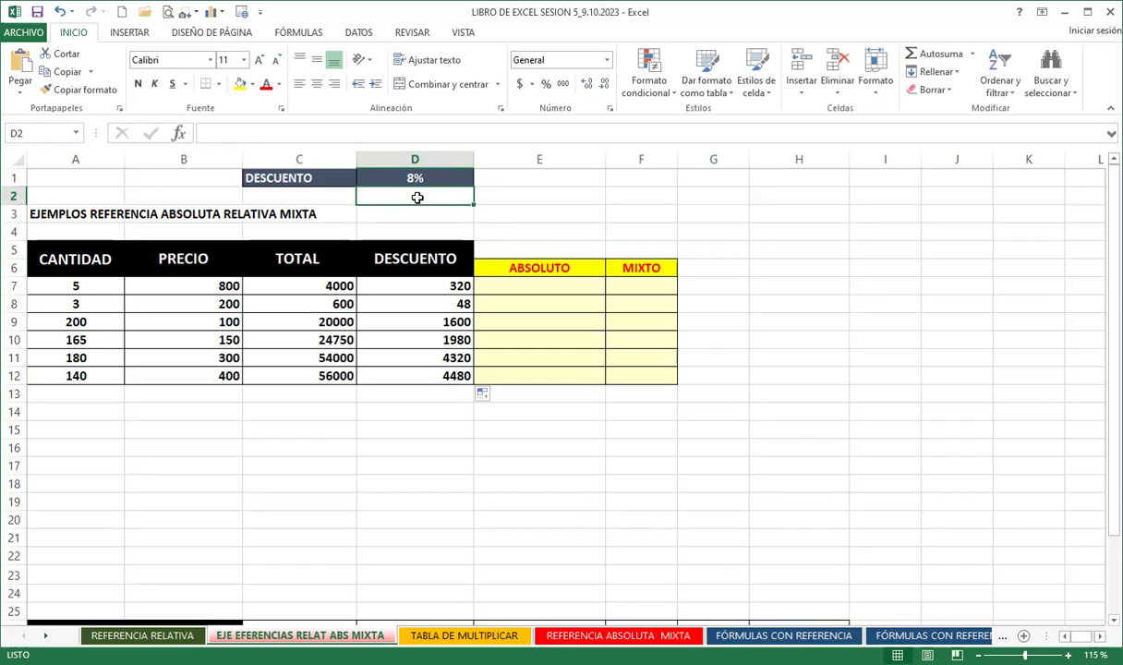
- Replace the ABSOLUTO and MIXTO headers in E6:F6 with MIXTA C and MIXTA F
{"action": "left_click", "coordinate": [562, 261]}
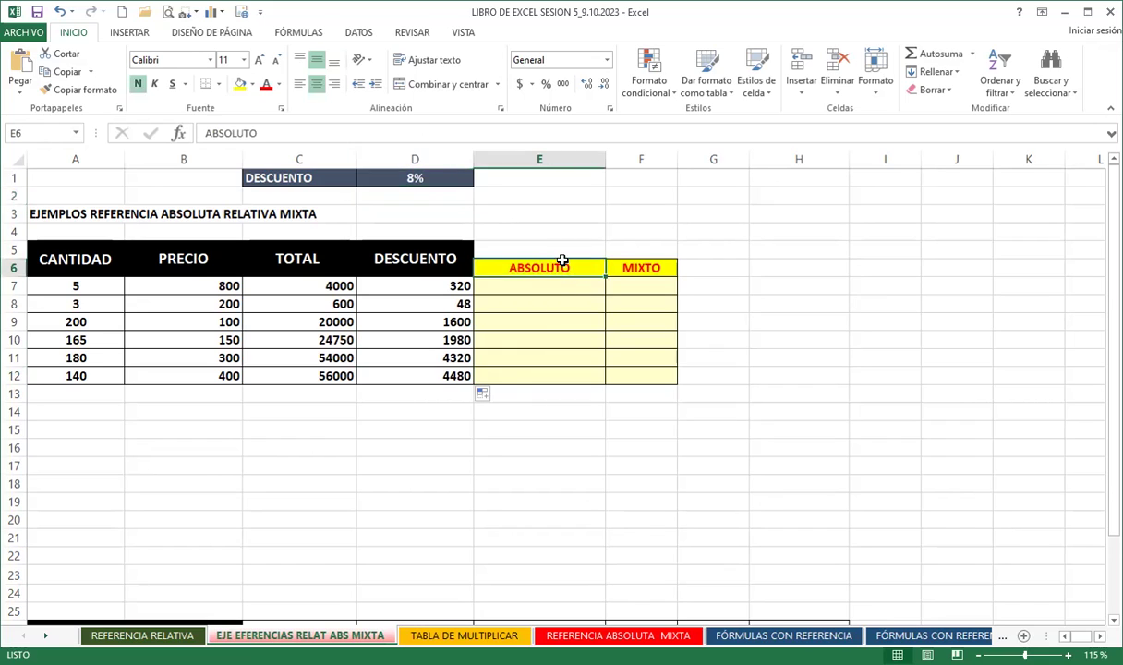
{"action": "type", "text": "MIXTA"}
{"action": "left_click", "coordinate": [539, 285]}
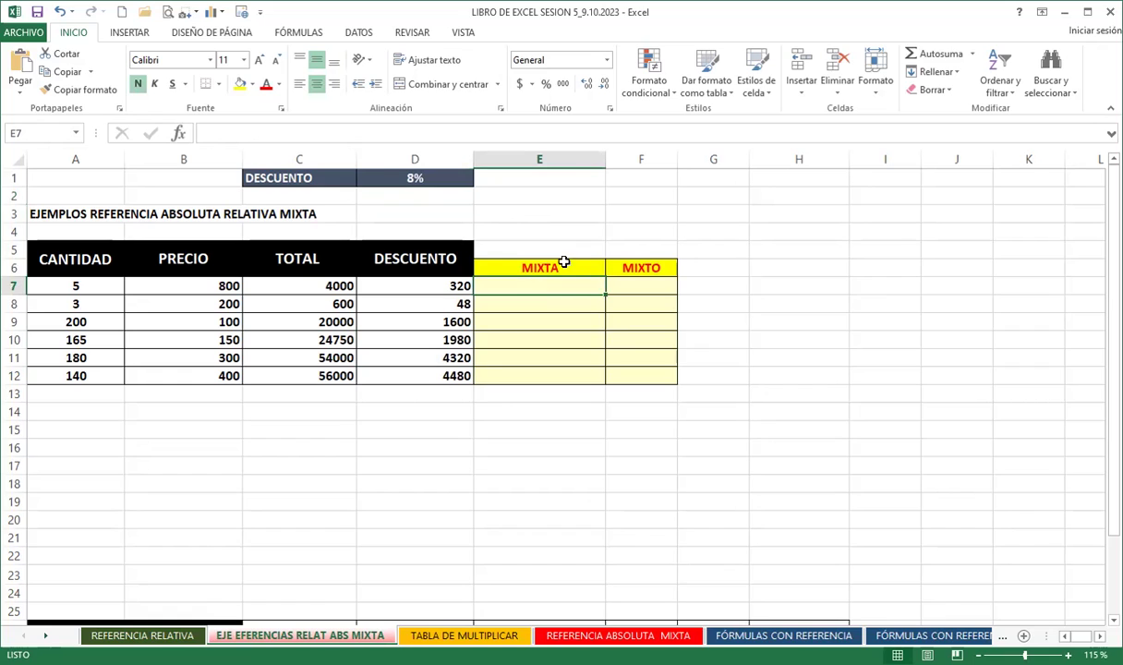
{"action": "left_click", "coordinate": [558, 266]}
{"action": "left_click_drag", "start_coordinate": [605, 274], "coordinate": [654, 269]}
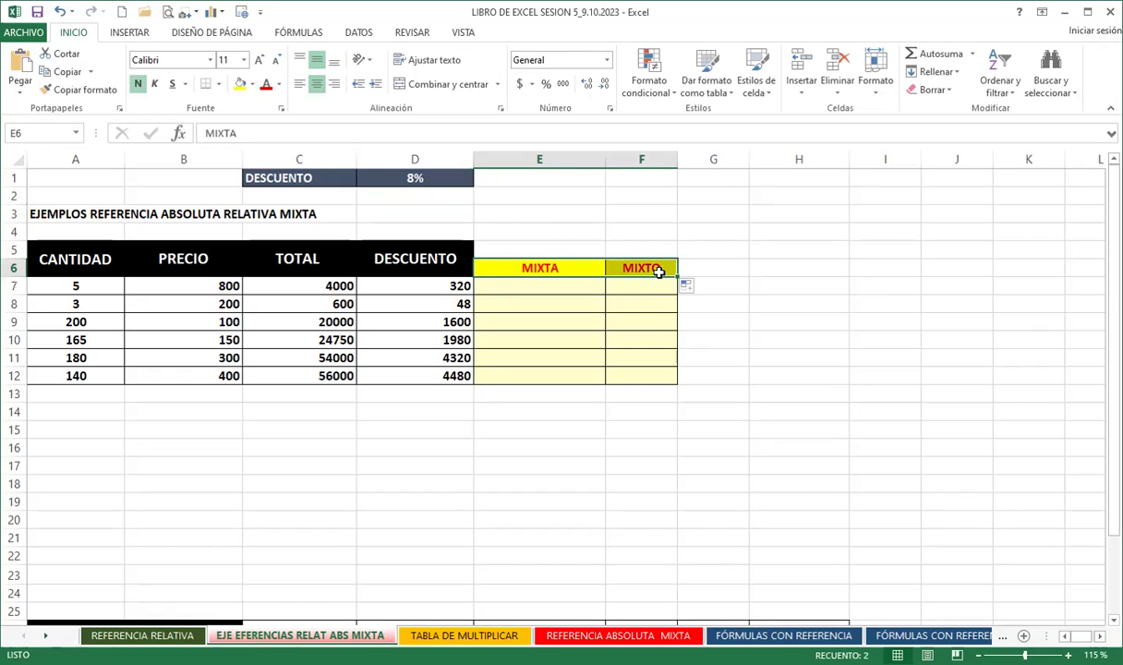
{"action": "double_click", "coordinate": [582, 268]}
{"action": "type", "text": "C"}
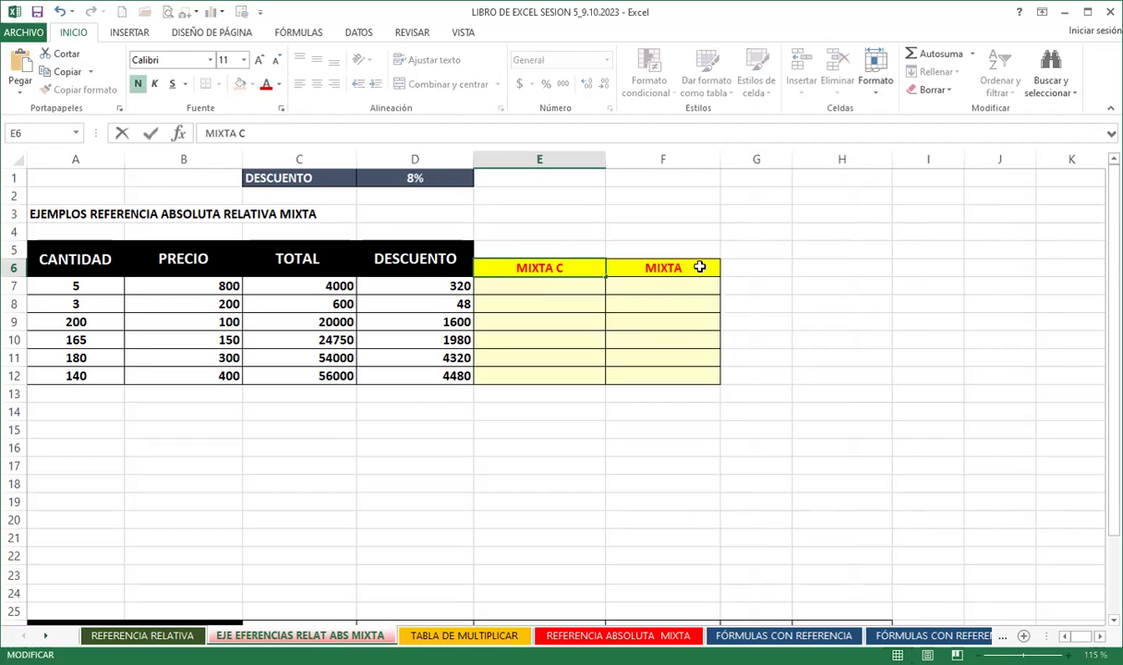
{"action": "double_click", "coordinate": [681, 267]}
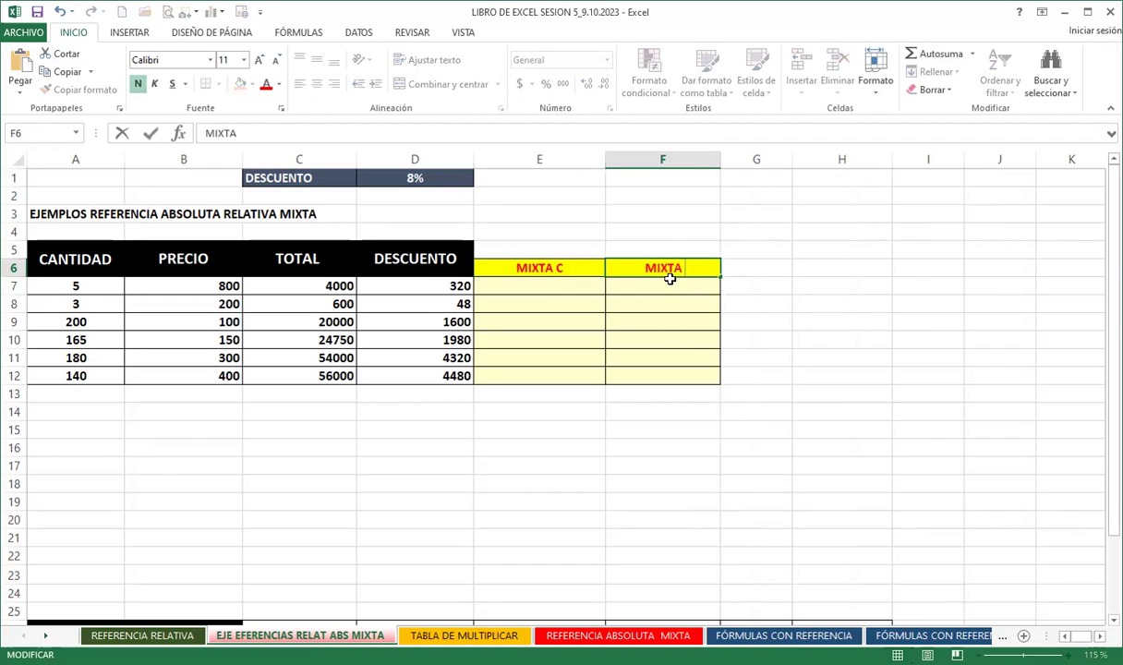
{"action": "type", "text": "F"}
{"action": "left_click", "coordinate": [578, 339]}
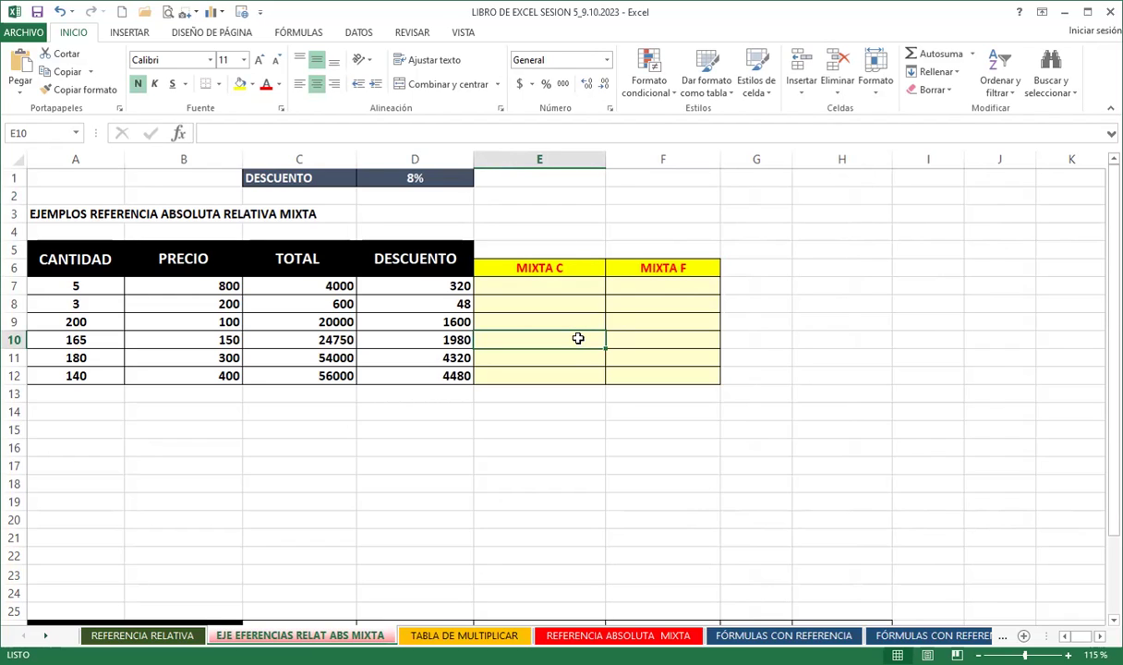
{"action": "left_click", "coordinate": [411, 179]}
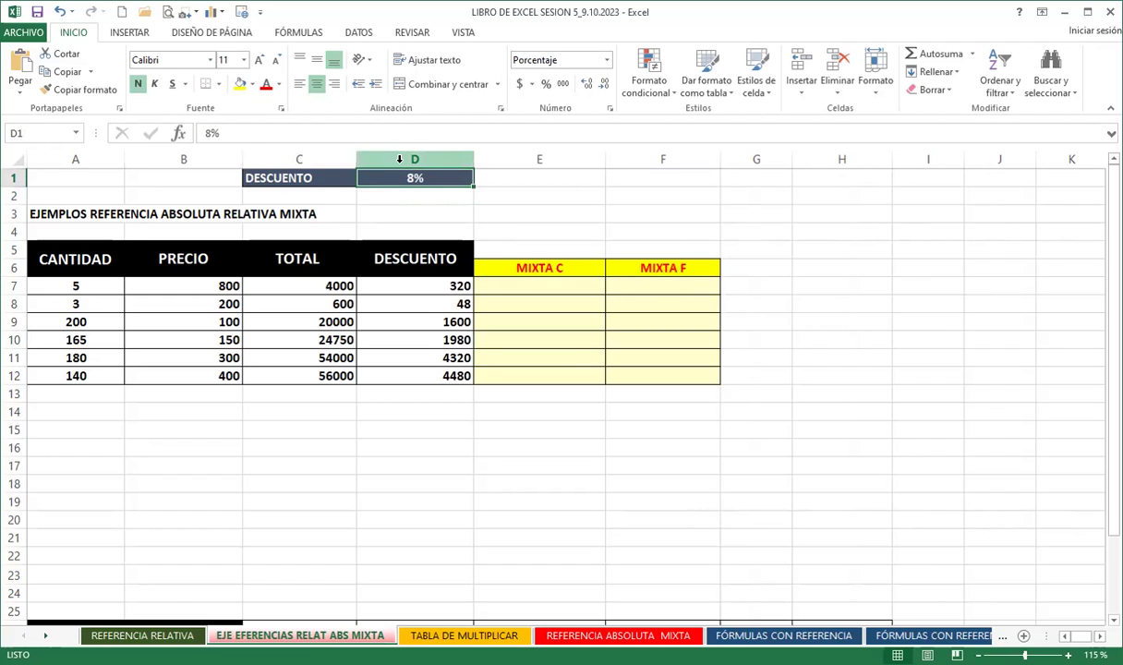
{"action": "left_click", "coordinate": [11, 177]}
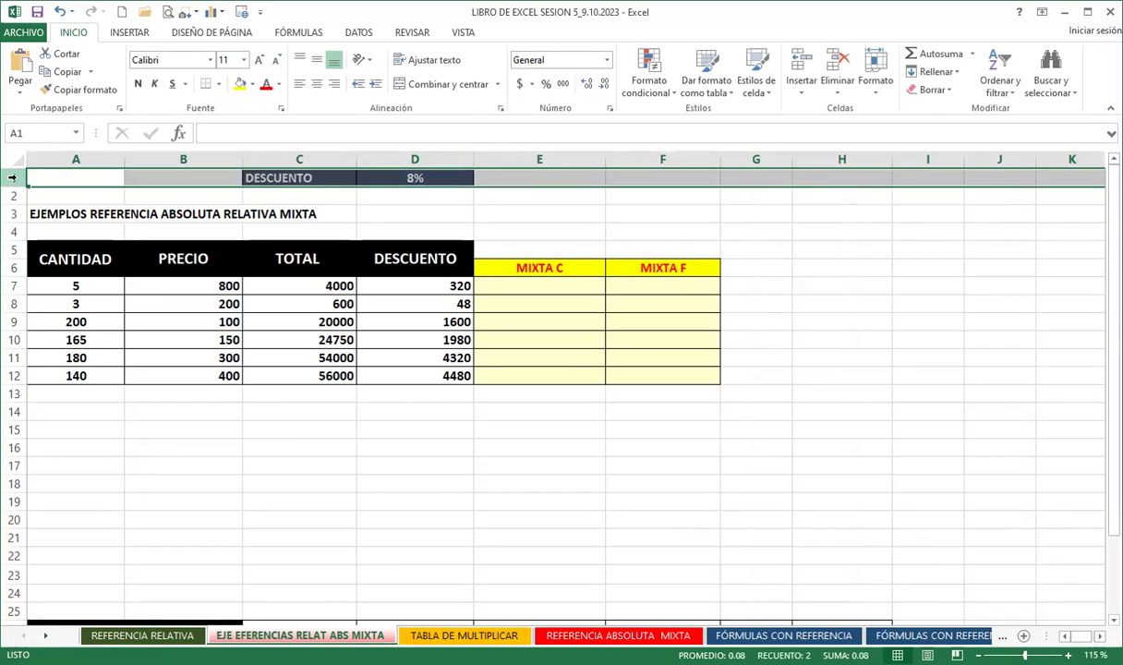
{"action": "left_click", "coordinate": [400, 285]}
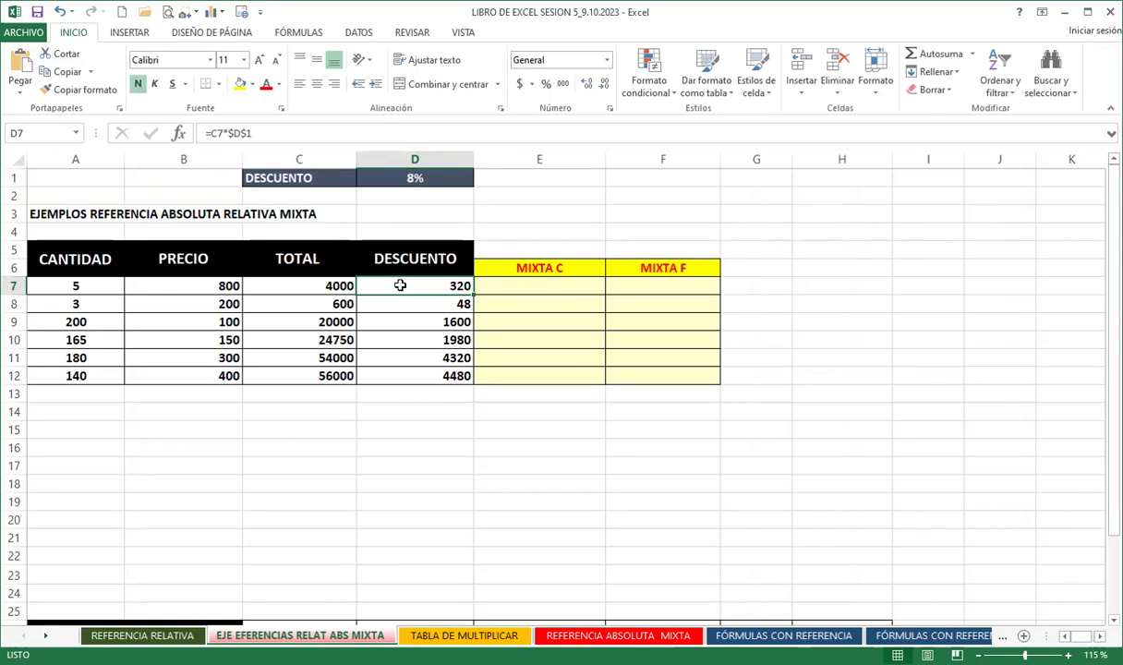
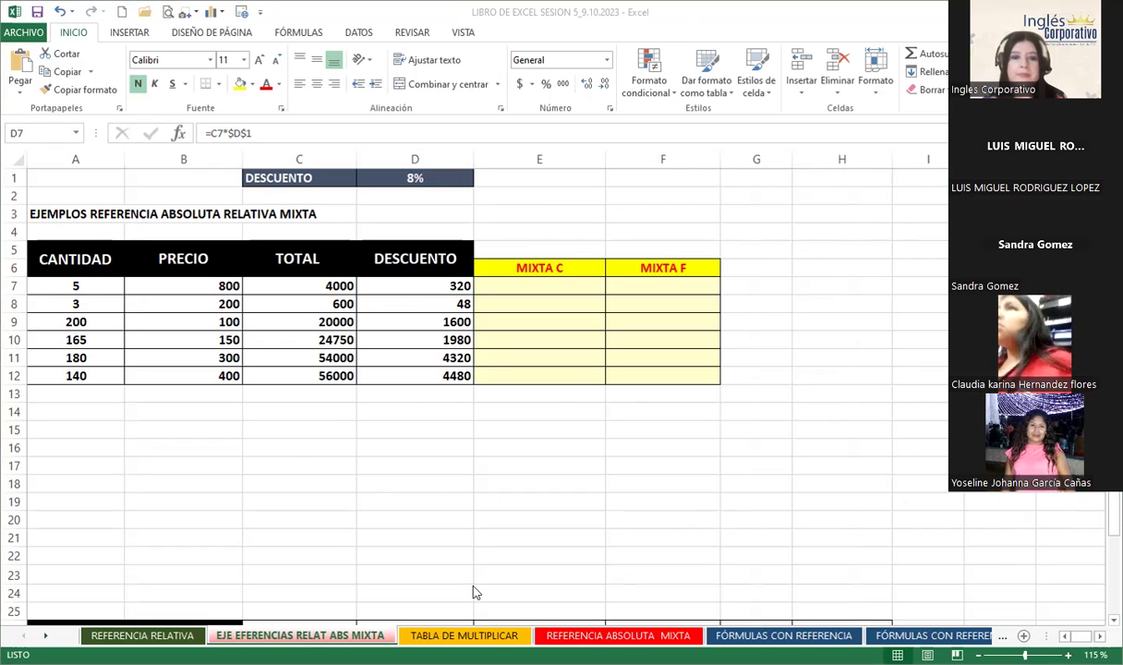
- Copy the DESCUENTO formula down through row 12 and check the references in D8
{"action": "left_click", "coordinate": [403, 285]}
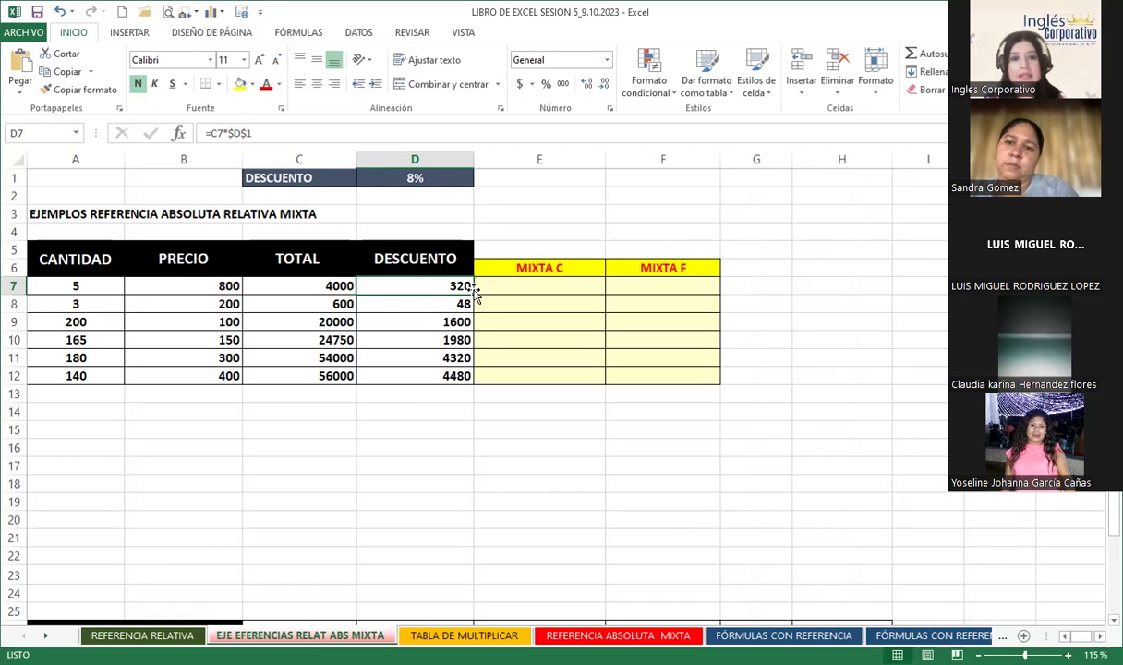
{"action": "left_click_drag", "start_coordinate": [473, 289], "coordinate": [456, 379]}
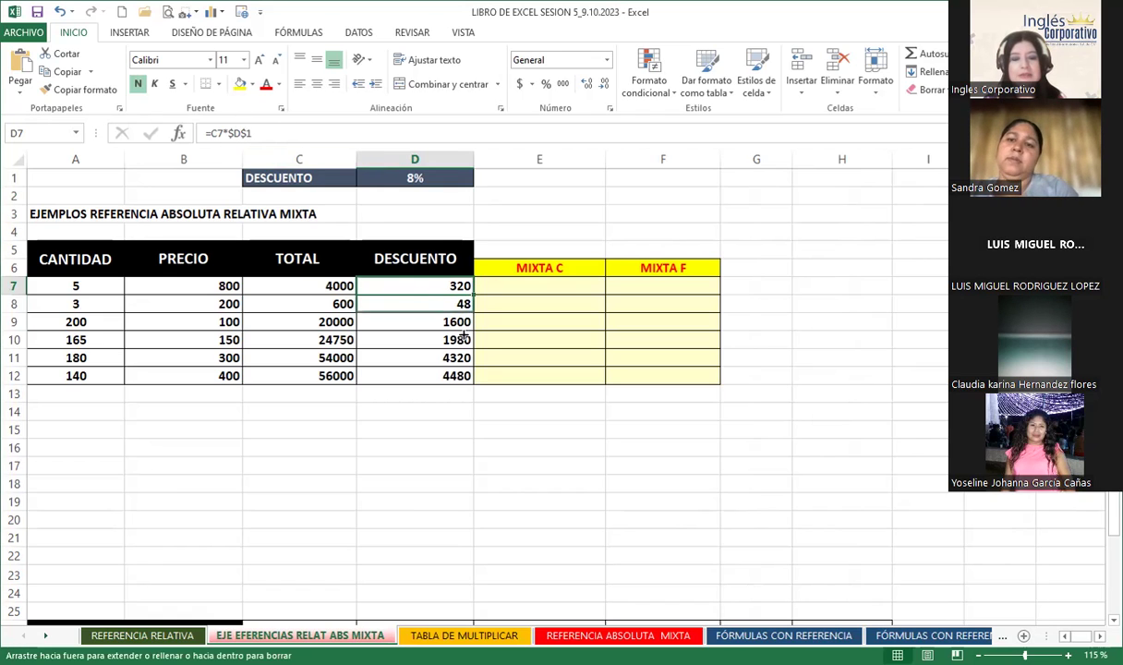
{"action": "left_click", "coordinate": [415, 304]}
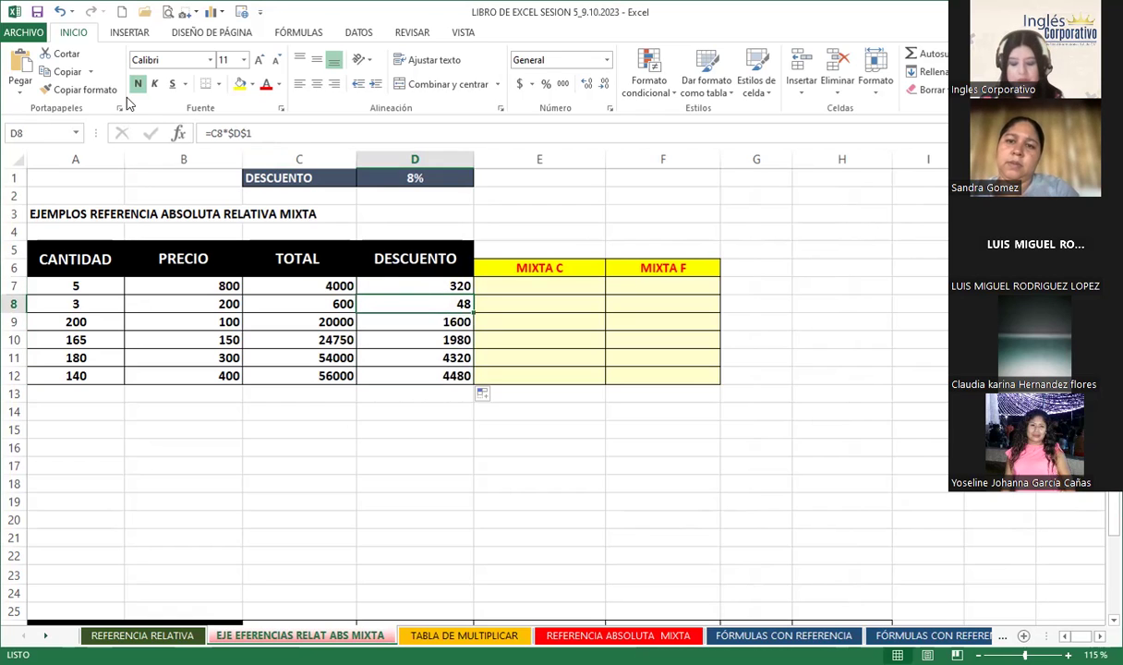
{"action": "left_click", "coordinate": [263, 130]}
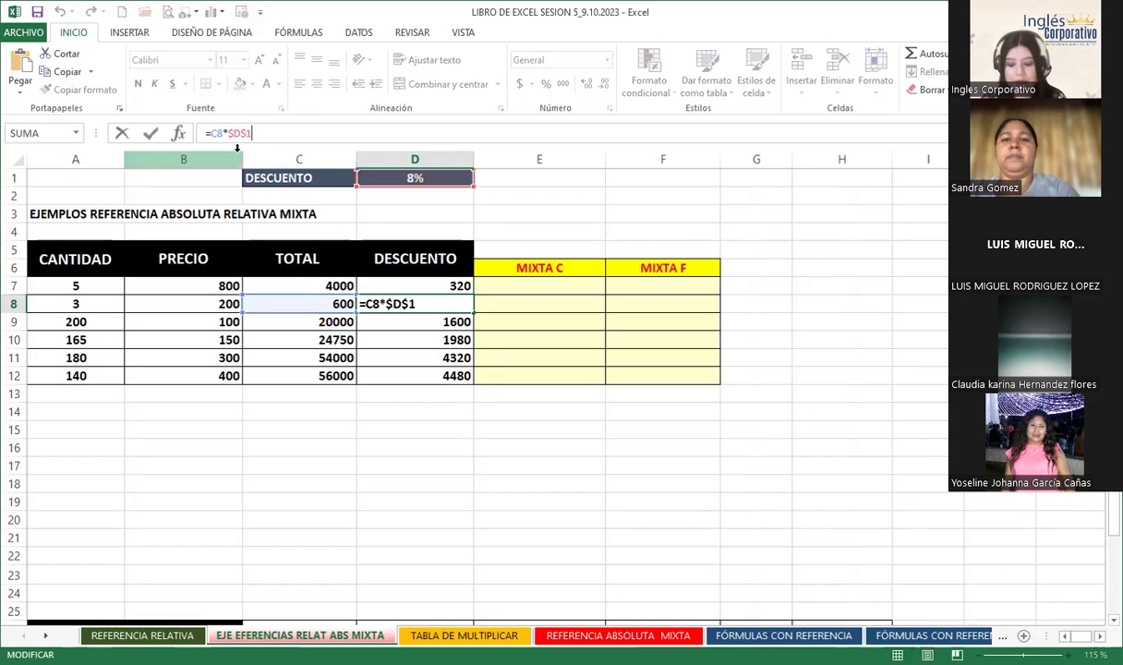
{"action": "key", "text": "Return"}
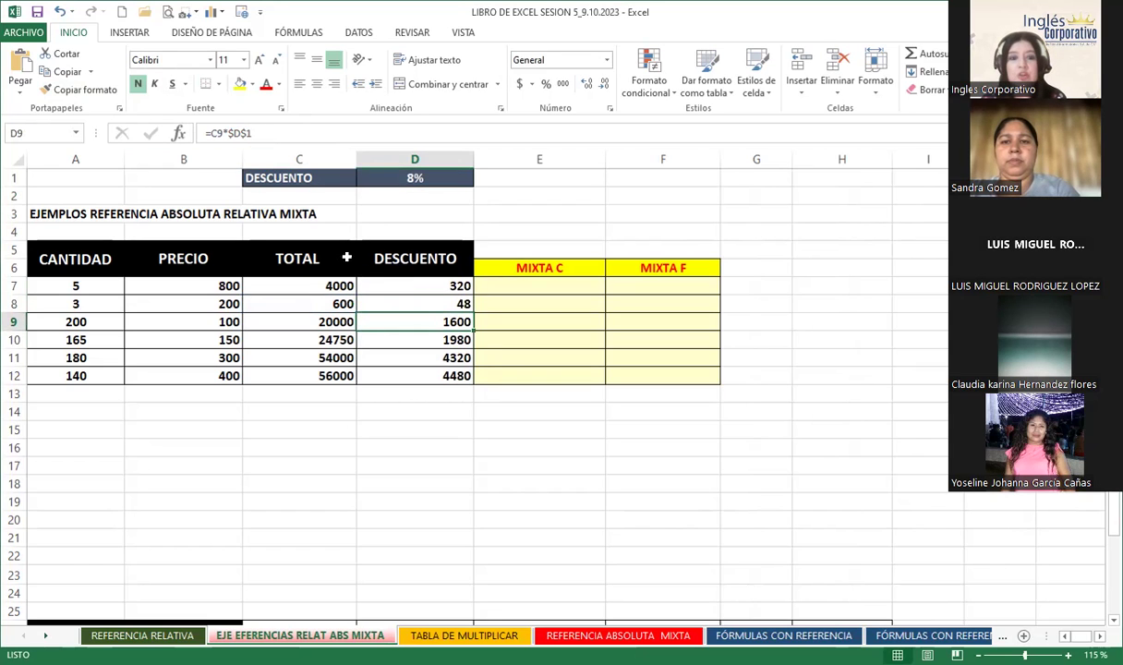
{"action": "key", "text": "Down"}
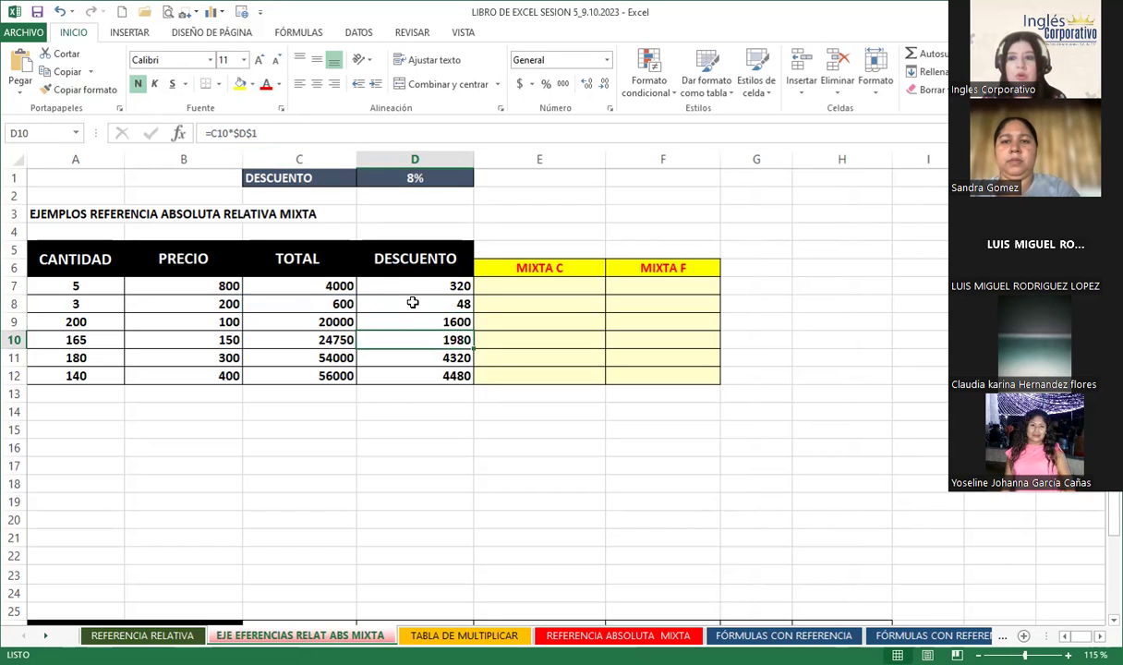
- Change the D1 discount rate to 9%, restore it to 8%, and recheck D8
{"action": "left_click", "coordinate": [396, 173]}
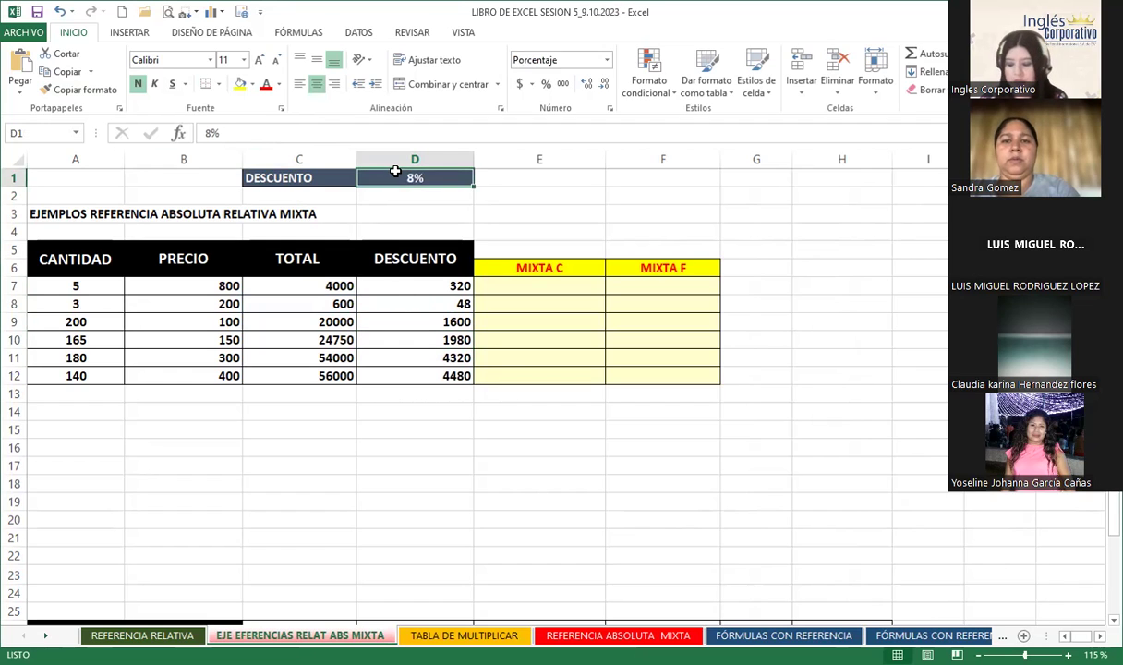
{"action": "type", "text": "9"}
{"action": "key", "text": "Return"}
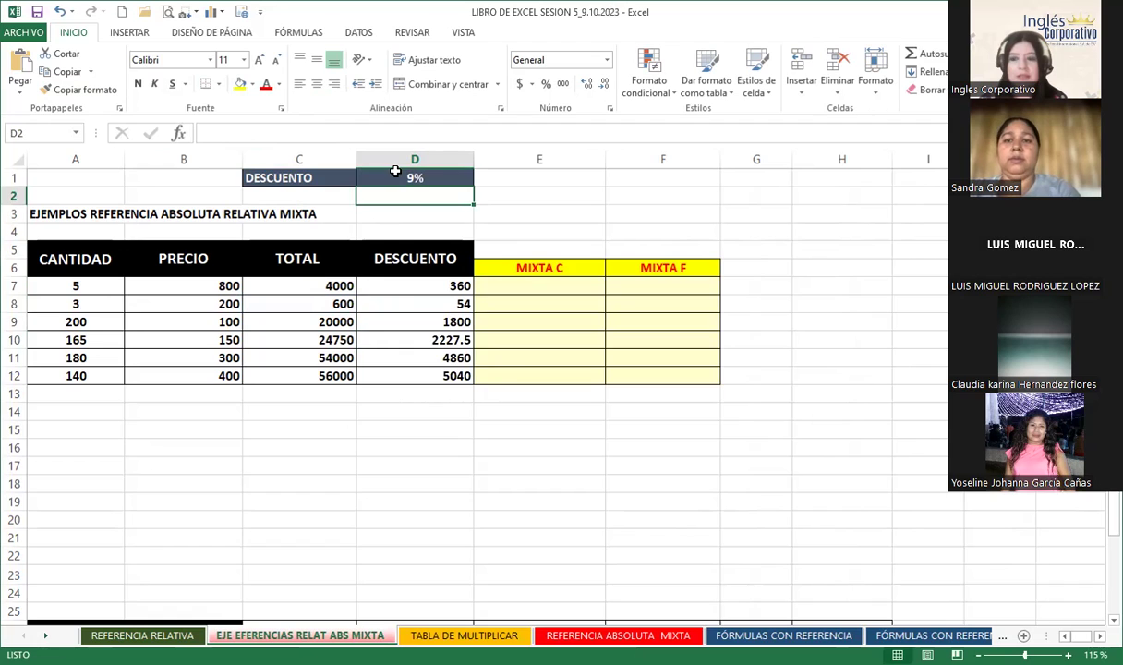
{"action": "left_click", "coordinate": [395, 173]}
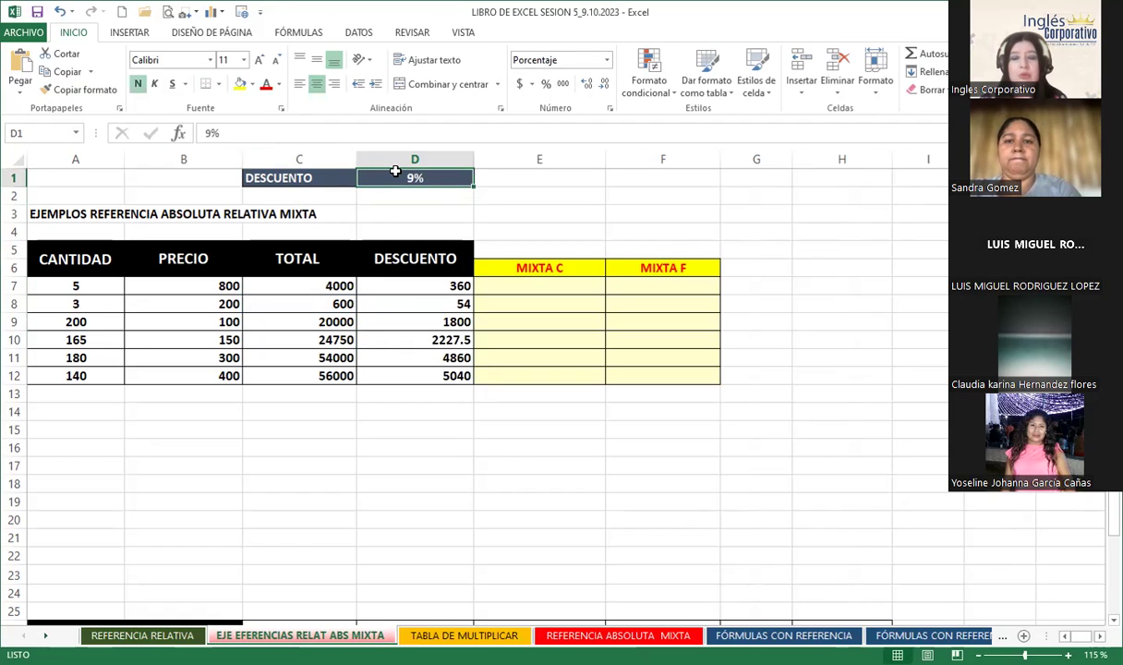
{"action": "type", "text": "8"}
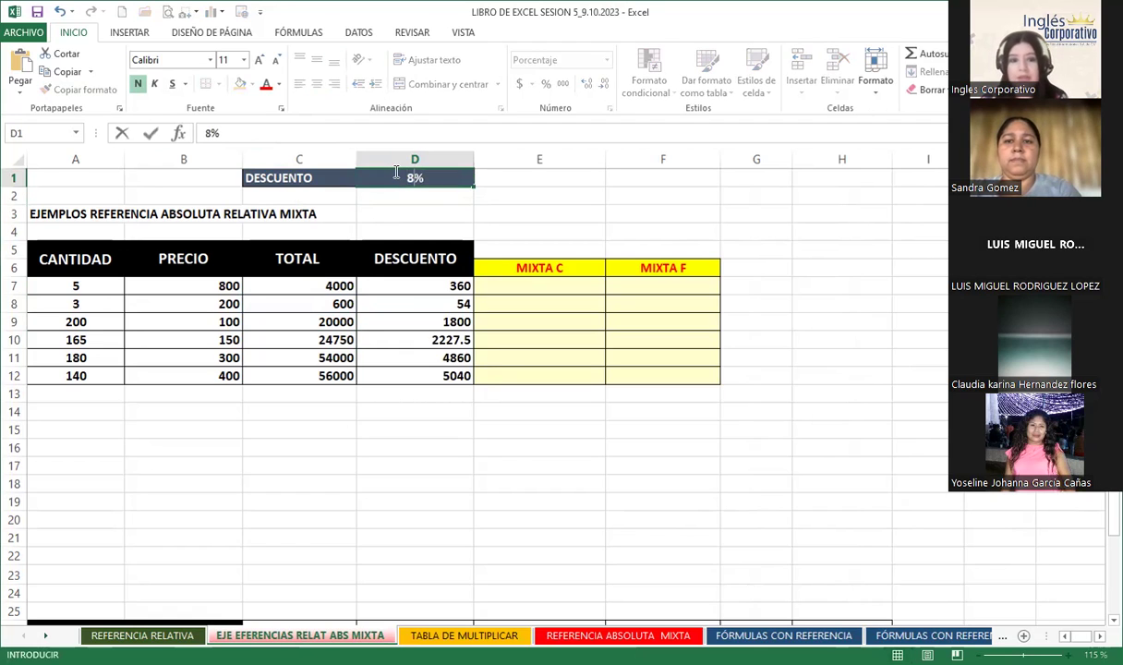
{"action": "key", "text": "Return"}
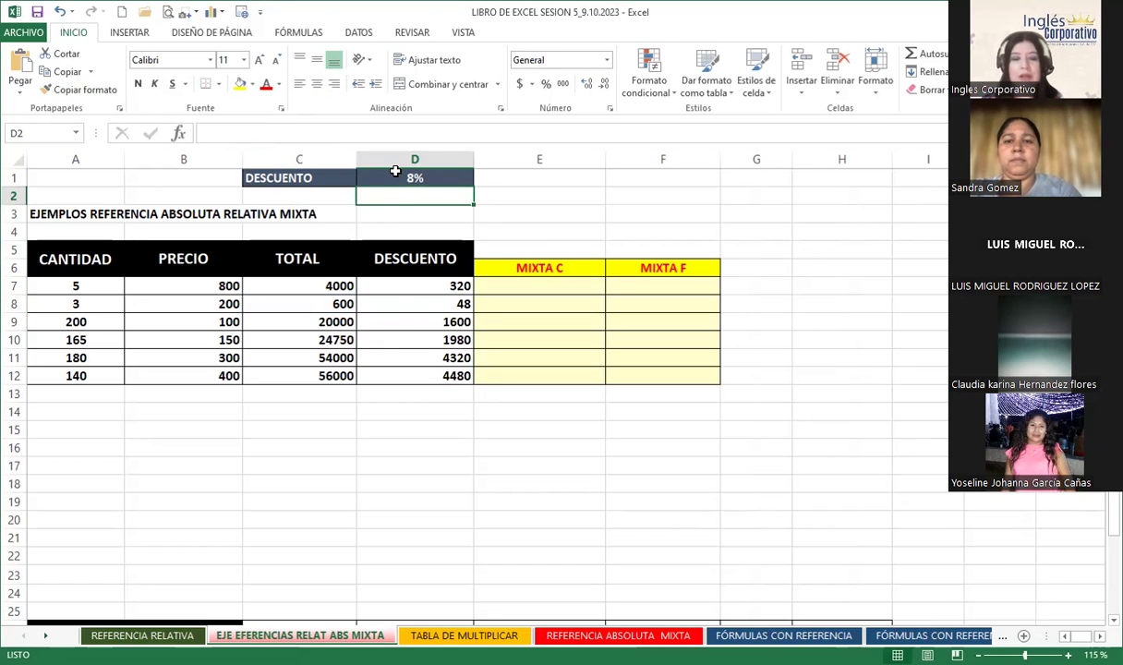
{"action": "left_click", "coordinate": [412, 297]}
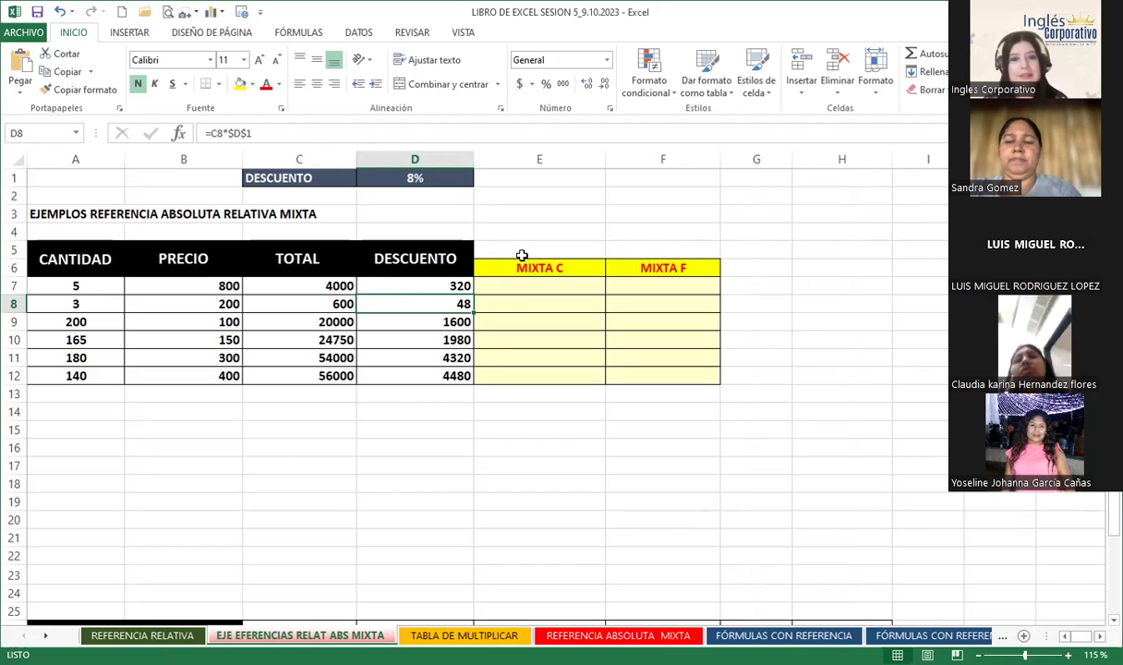
- Enter the fixed-percentage formula =C7*8% in D16 and copy it down to row 21
{"action": "left_click", "coordinate": [427, 443]}
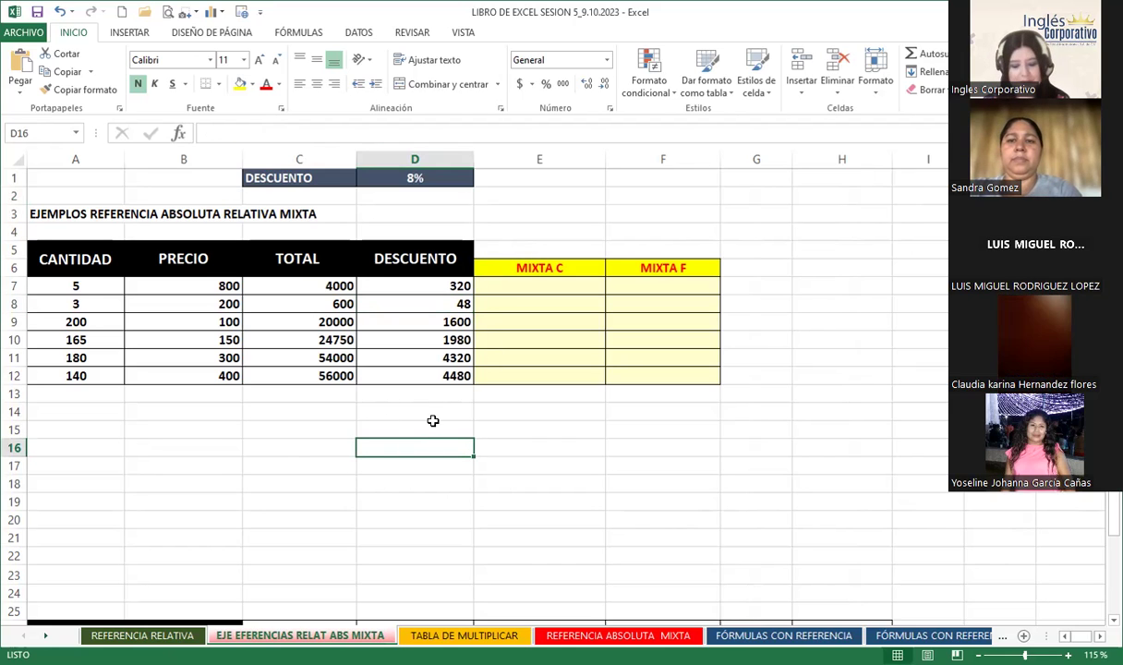
{"action": "type", "text": "="}
{"action": "left_click", "coordinate": [303, 289]}
{"action": "type", "text": "*"}
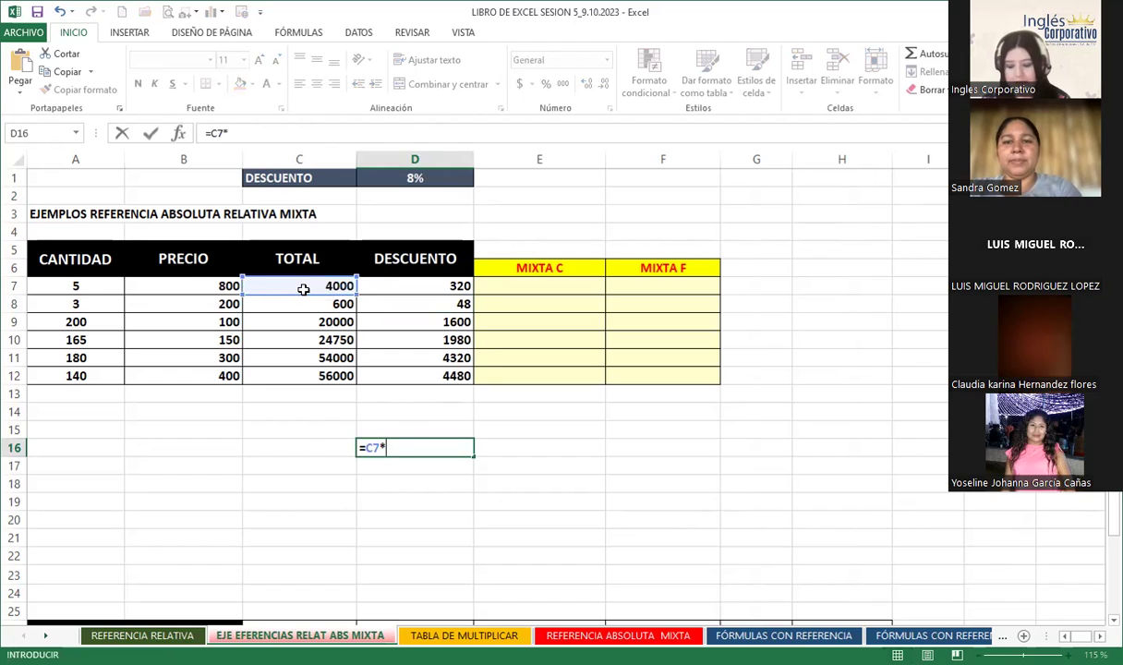
{"action": "type", "text": "8%"}
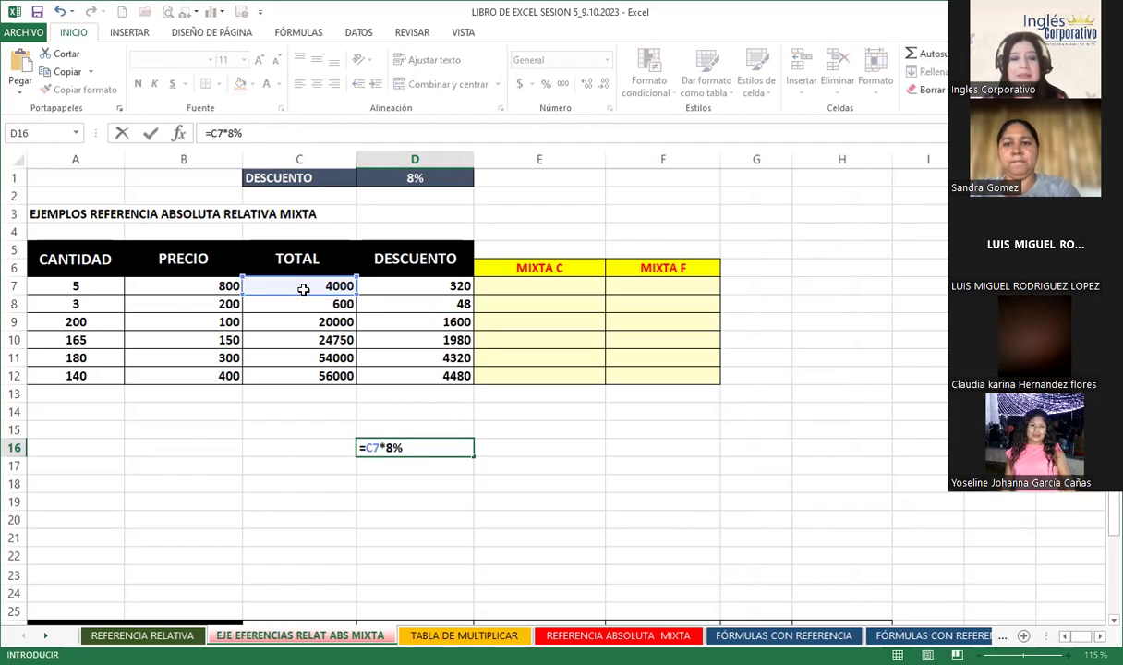
{"action": "key", "text": "Return"}
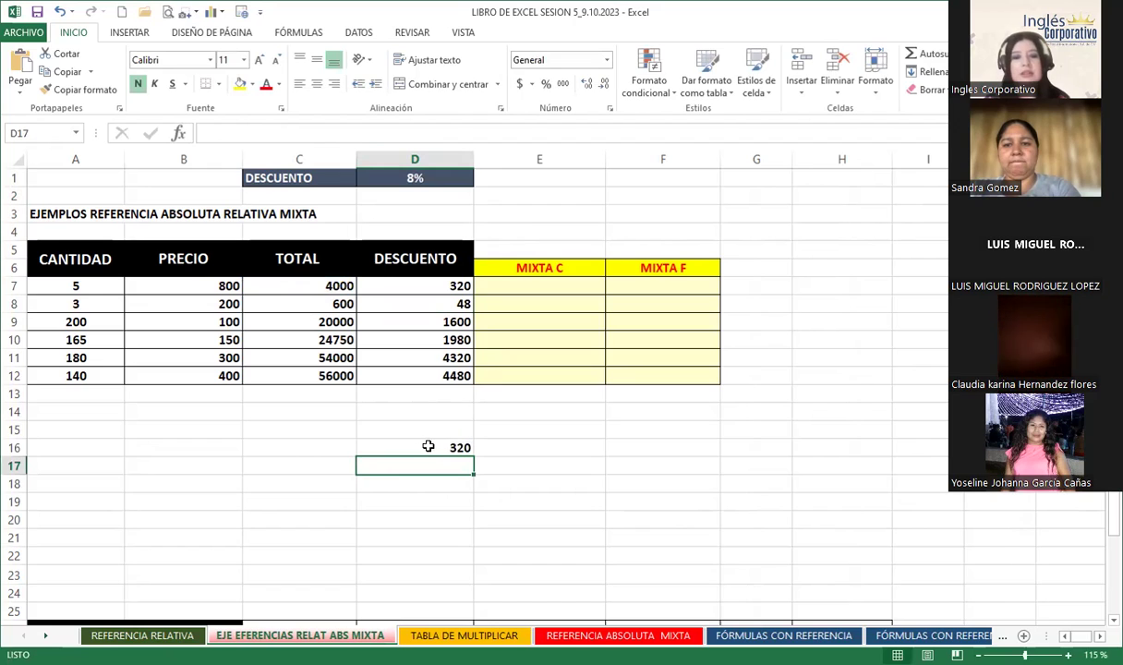
{"action": "left_click", "coordinate": [425, 447]}
{"action": "left_click_drag", "start_coordinate": [472, 456], "coordinate": [472, 543]}
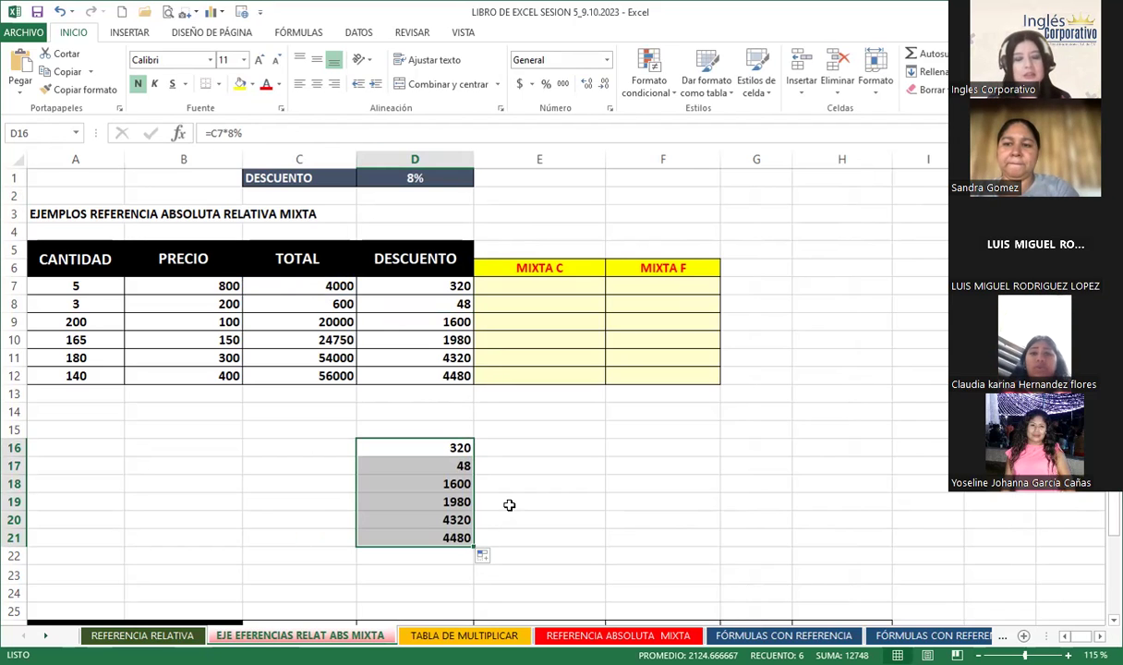
- Compare D16 with the D1 rate, delete the practice results D16:D21, and show the Referencia Mixta slide
{"action": "left_click", "coordinate": [430, 445]}
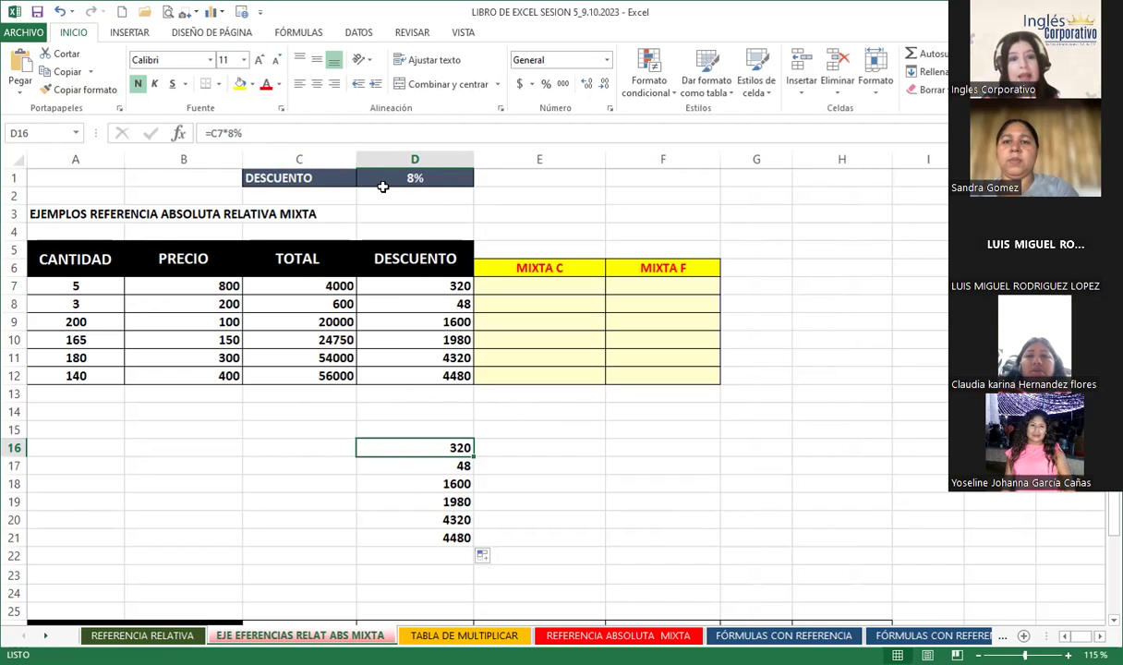
{"action": "left_click", "coordinate": [394, 176]}
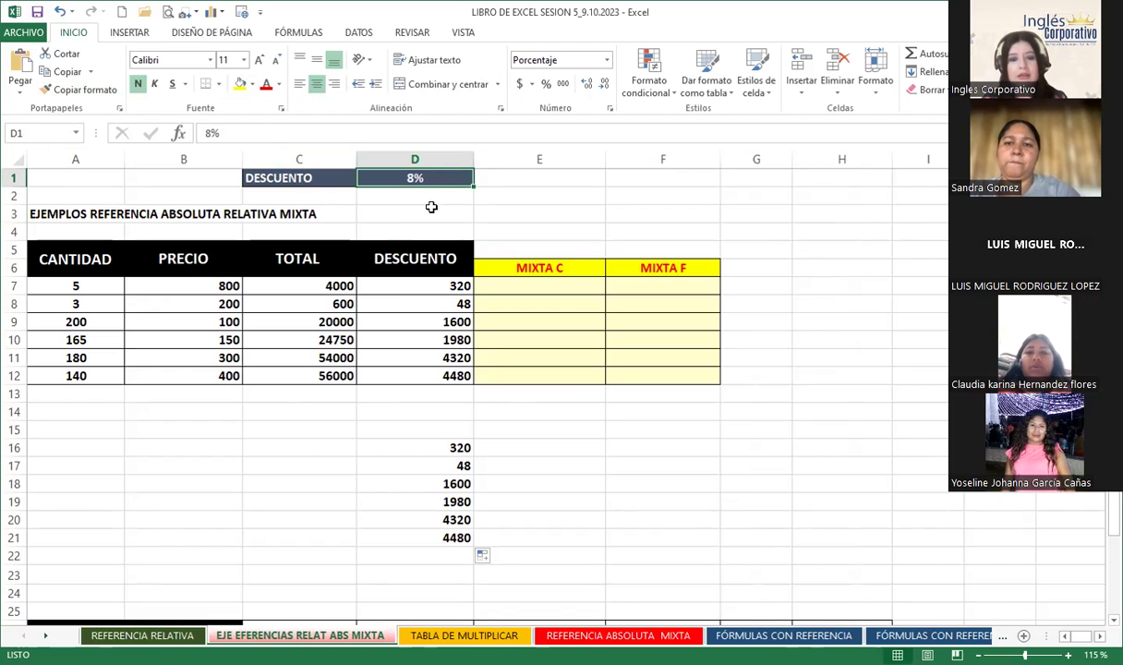
{"action": "left_click", "coordinate": [436, 442]}
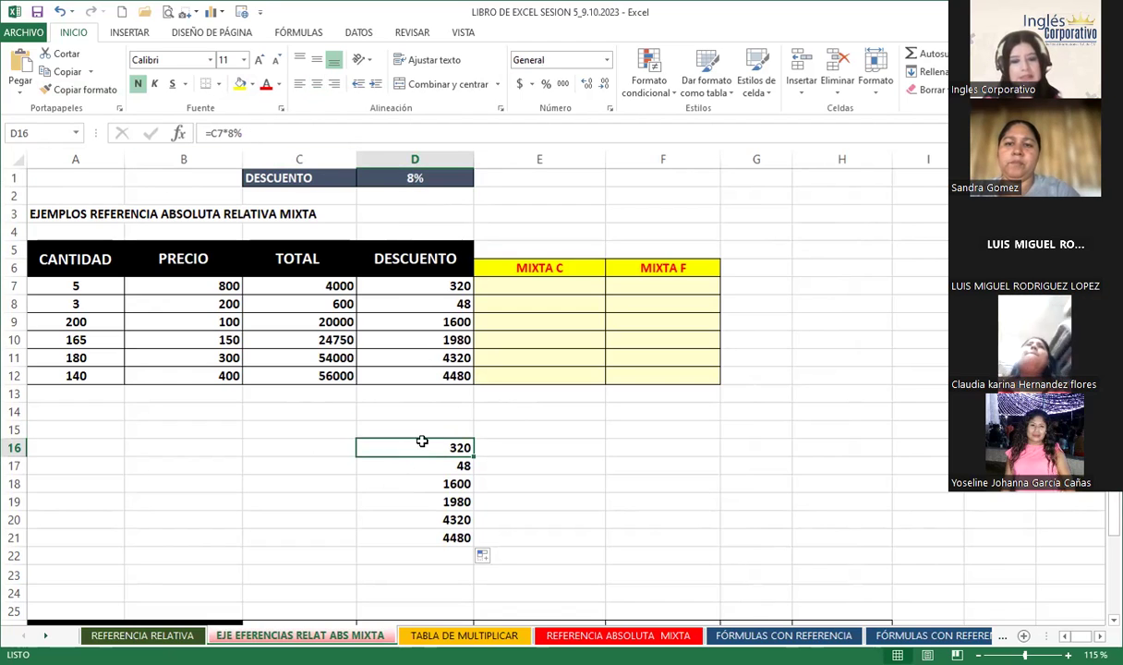
{"action": "left_click_drag", "start_coordinate": [416, 454], "coordinate": [422, 539]}
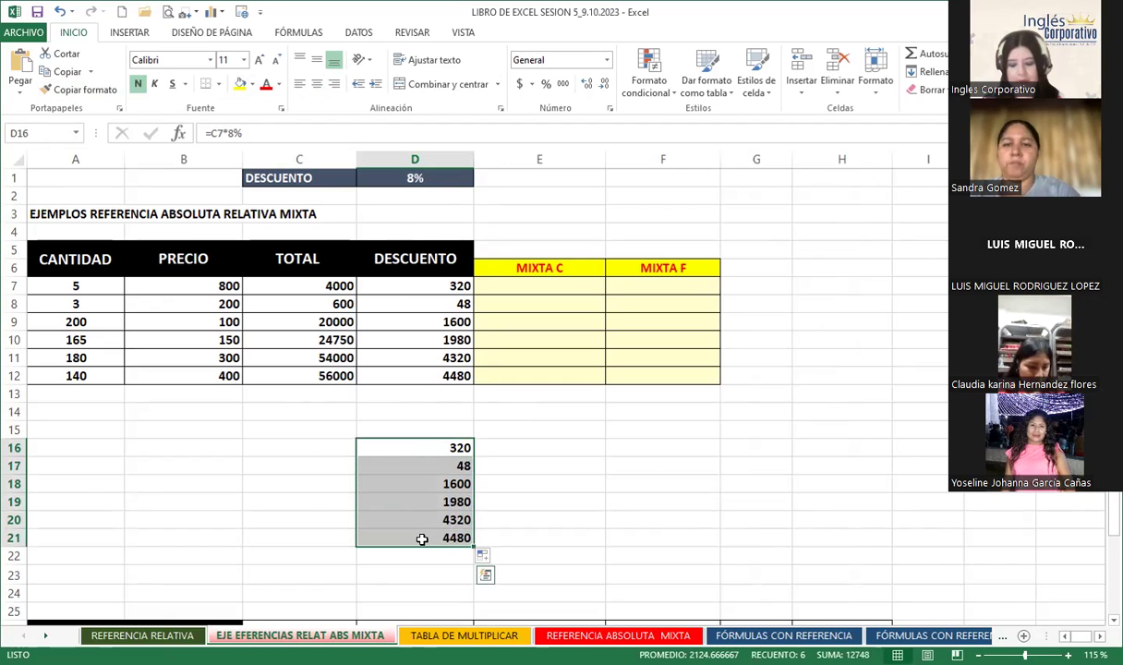
{"action": "key", "text": "Delete"}
{"action": "left_click", "coordinate": [512, 288]}
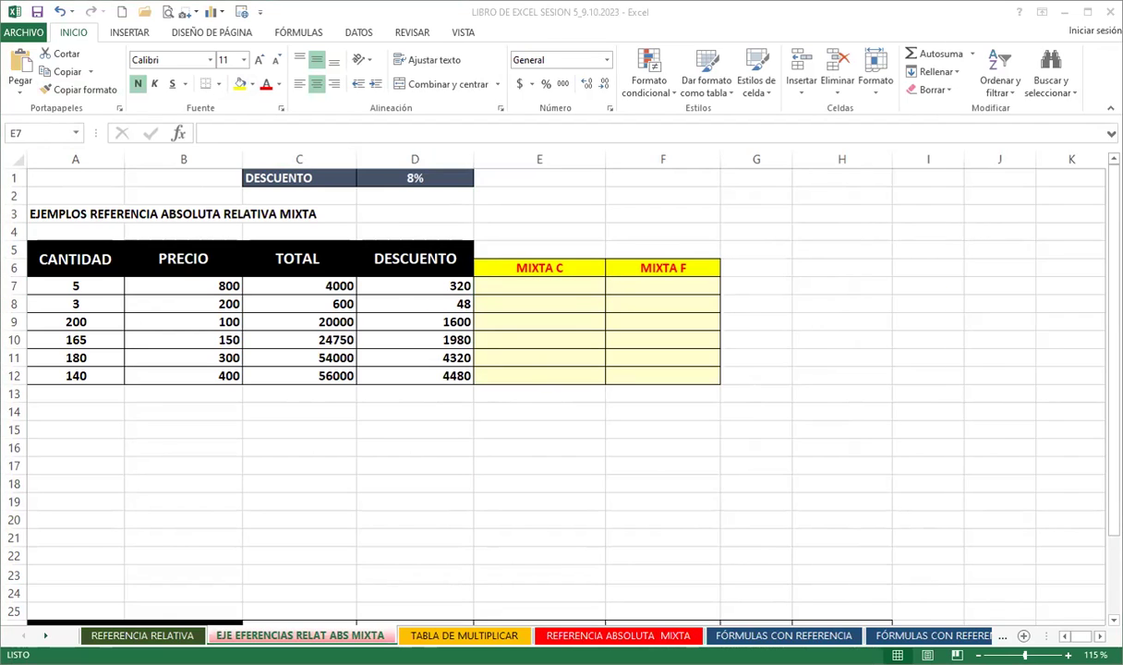
{"action": "key", "text": "Right"}
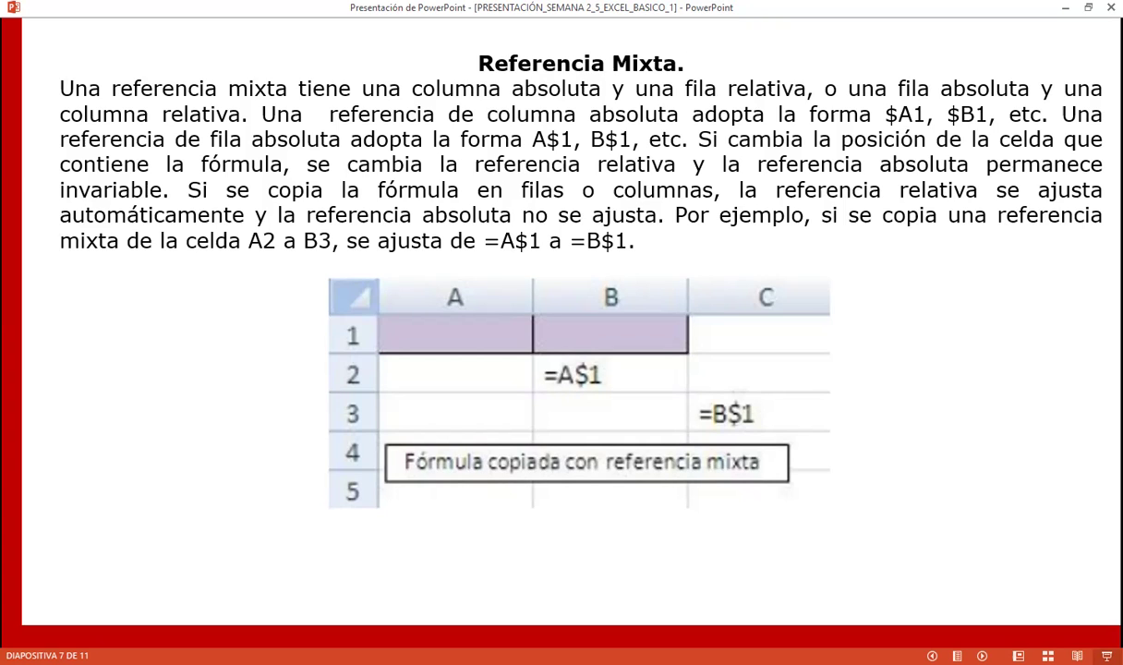
- Advance to slide 8, then return to the Excel workbook
{"action": "key", "text": "Right"}
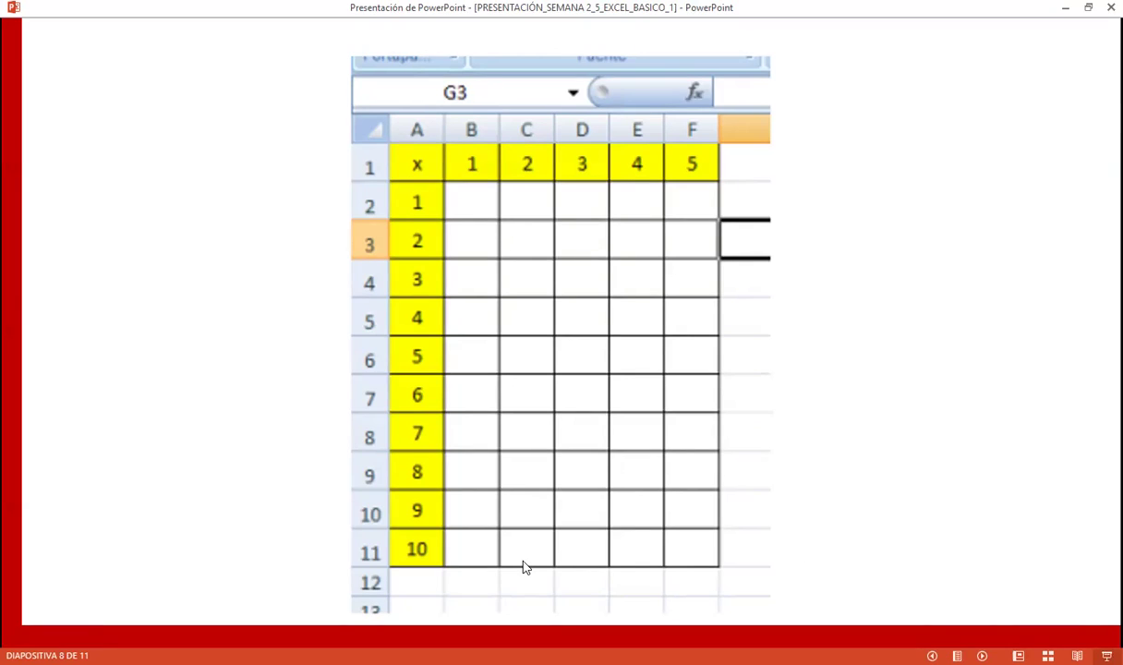
{"action": "key", "text": "alt+Tab"}
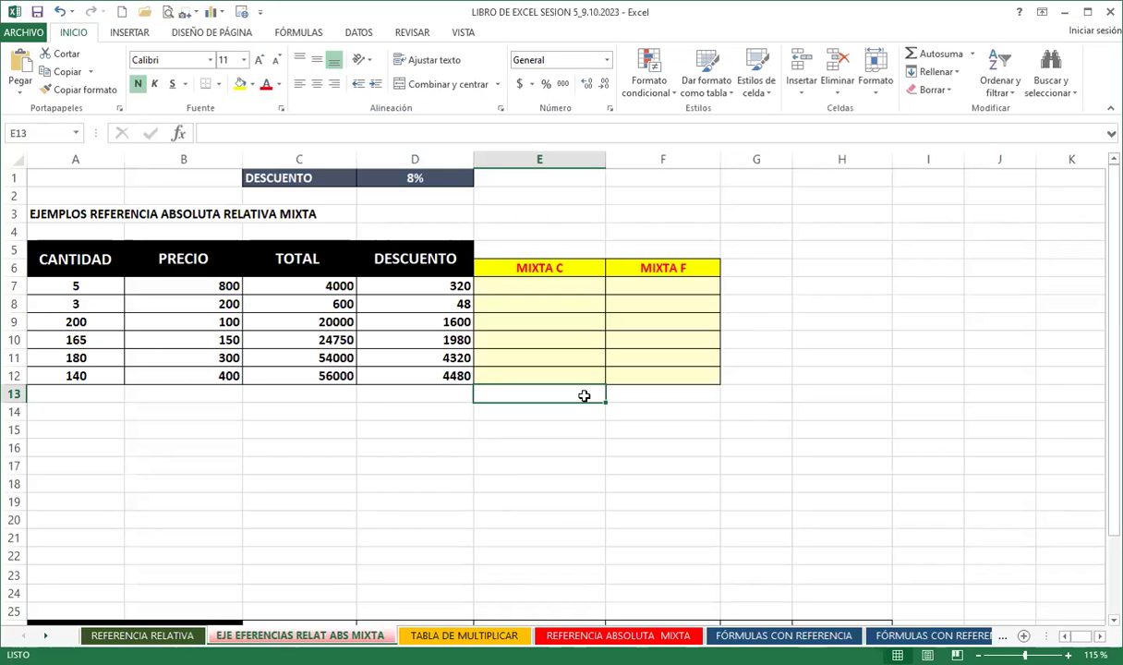
- Enter =C7*$D1 in E7 under MIXTA C, giving a 320 discount
{"action": "left_click", "coordinate": [508, 286]}
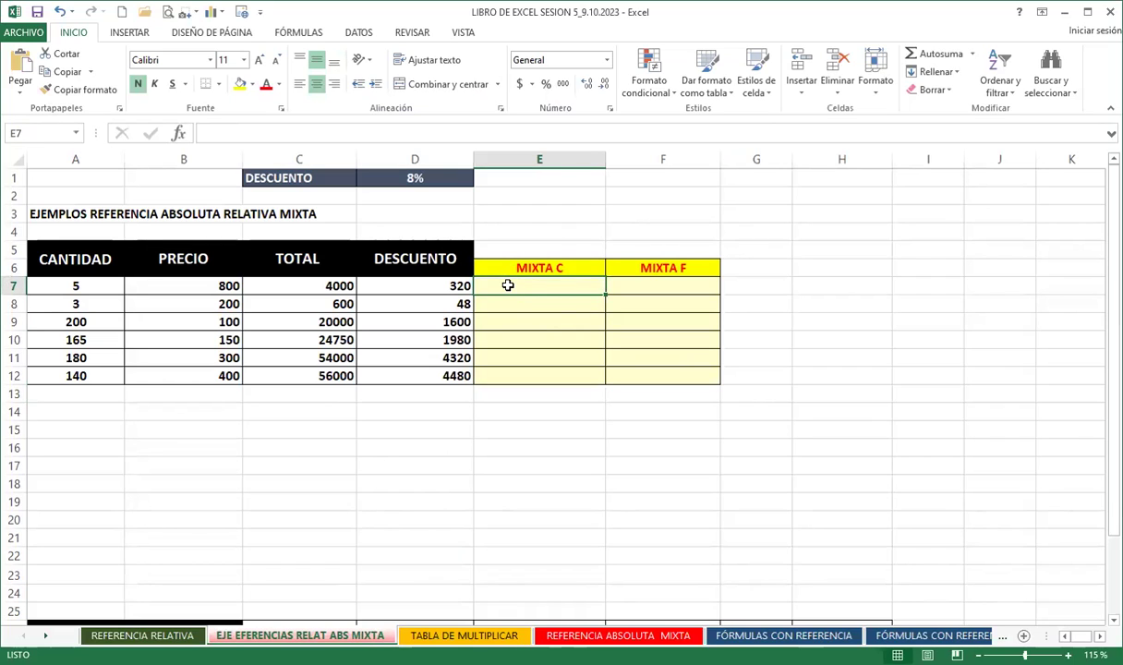
{"action": "type", "text": "="}
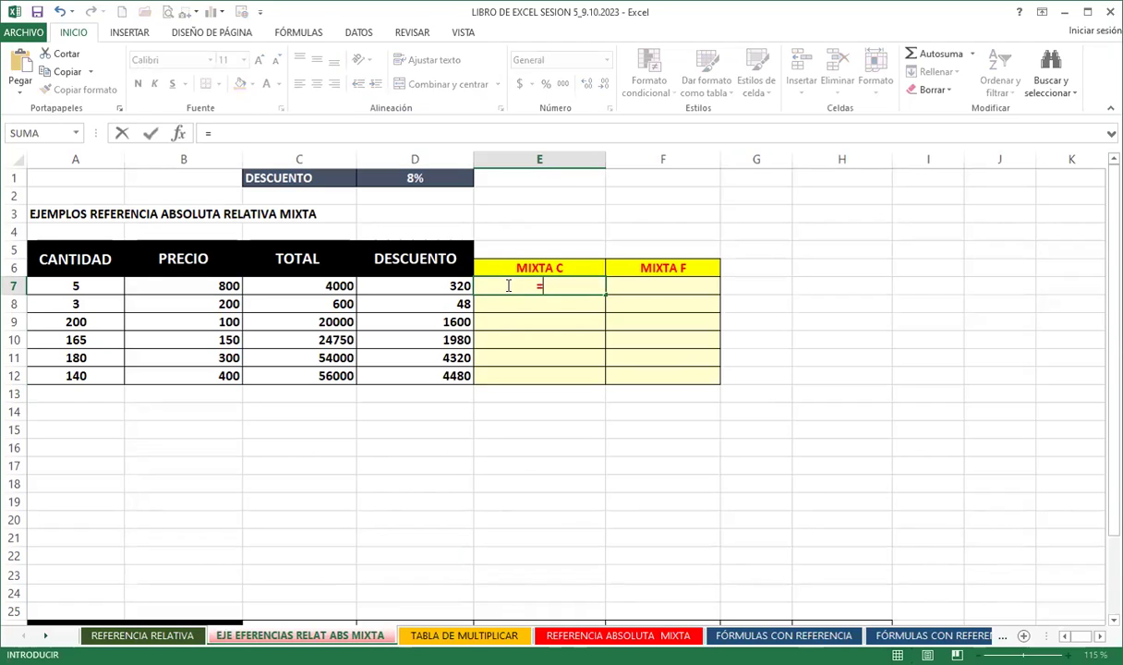
{"action": "left_click", "coordinate": [316, 291]}
{"action": "type", "text": "*"}
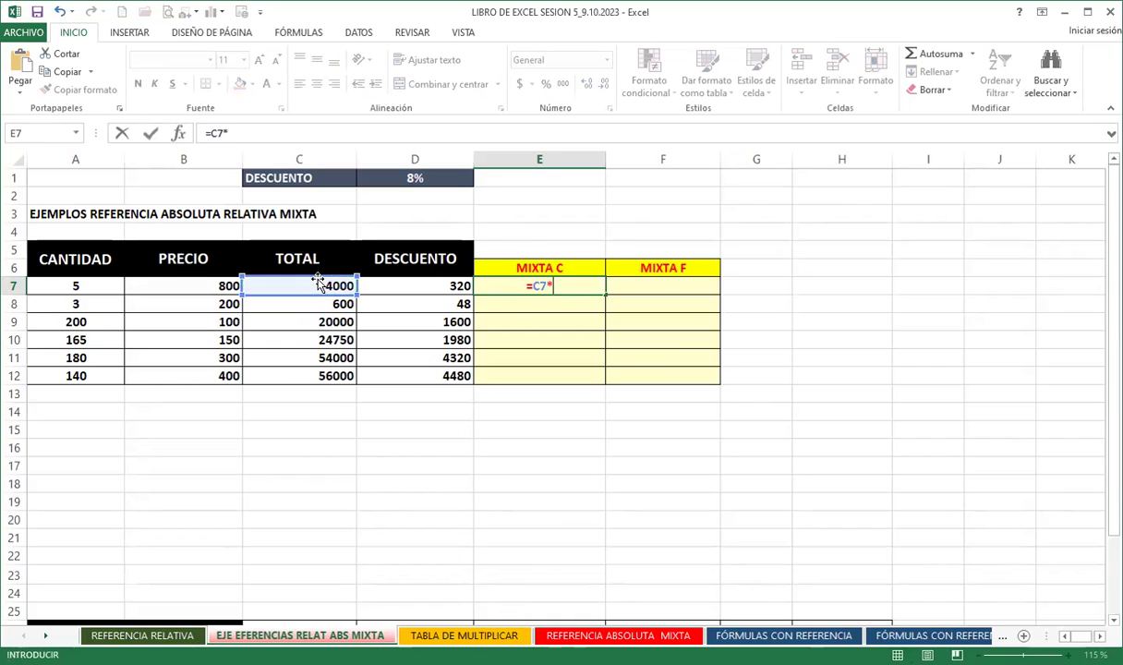
{"action": "left_click", "coordinate": [427, 177]}
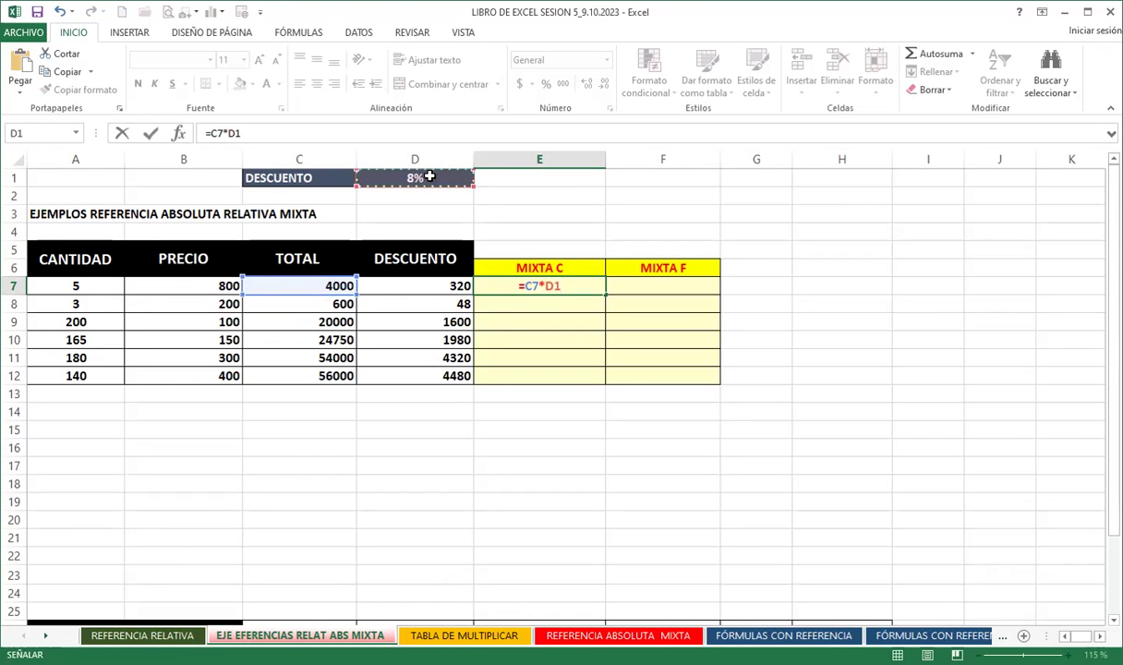
{"action": "key", "text": "F4"}
{"action": "key", "text": "F4"}
{"action": "key", "text": "F4"}
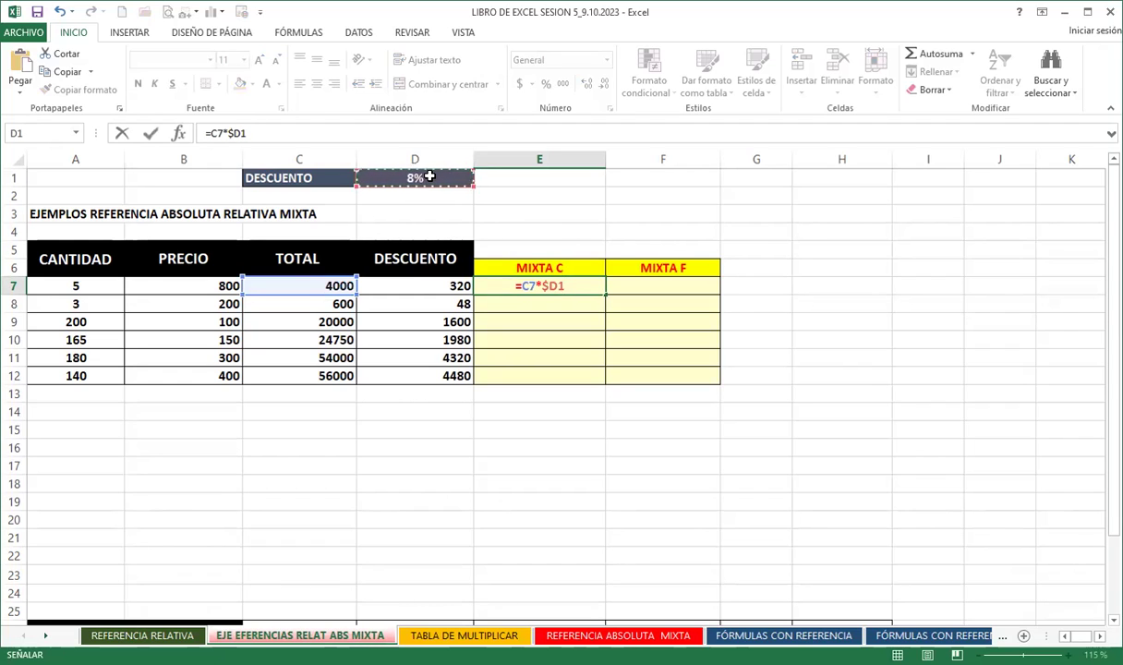
{"action": "key", "text": "Return"}
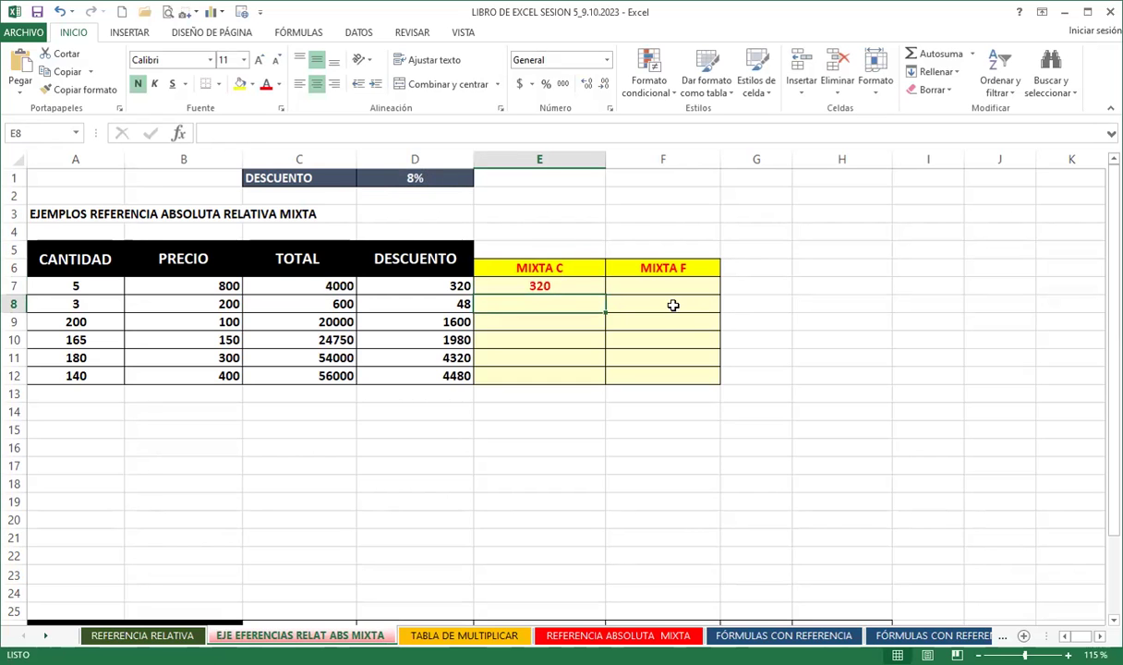
- Enter the row-locked formula =C7*D$1 in F7 under MIXTA F
{"action": "left_click", "coordinate": [671, 283]}
{"action": "scroll", "coordinate": [709, 314], "scroll_direction": "up", "scroll_amount": 3, "text": "ctrl"}
{"action": "scroll", "coordinate": [725, 316], "scroll_direction": "up", "scroll_amount": 2, "text": "ctrl"}
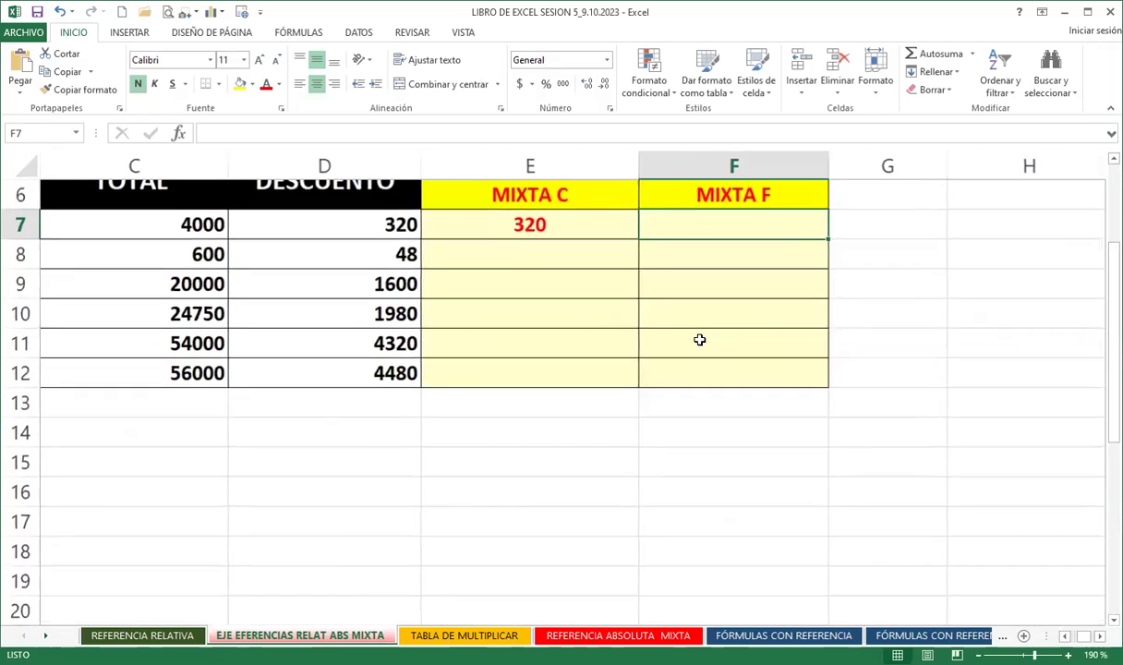
{"action": "scroll", "coordinate": [699, 340], "scroll_direction": "up", "scroll_amount": 2}
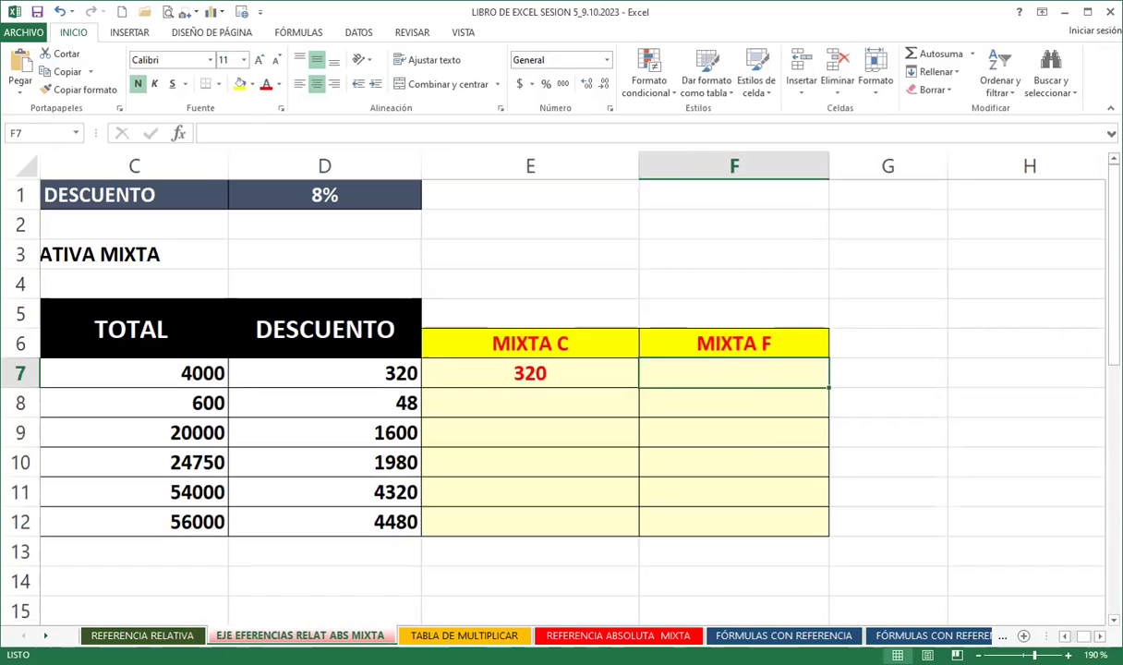
{"action": "left_click", "coordinate": [1064, 635]}
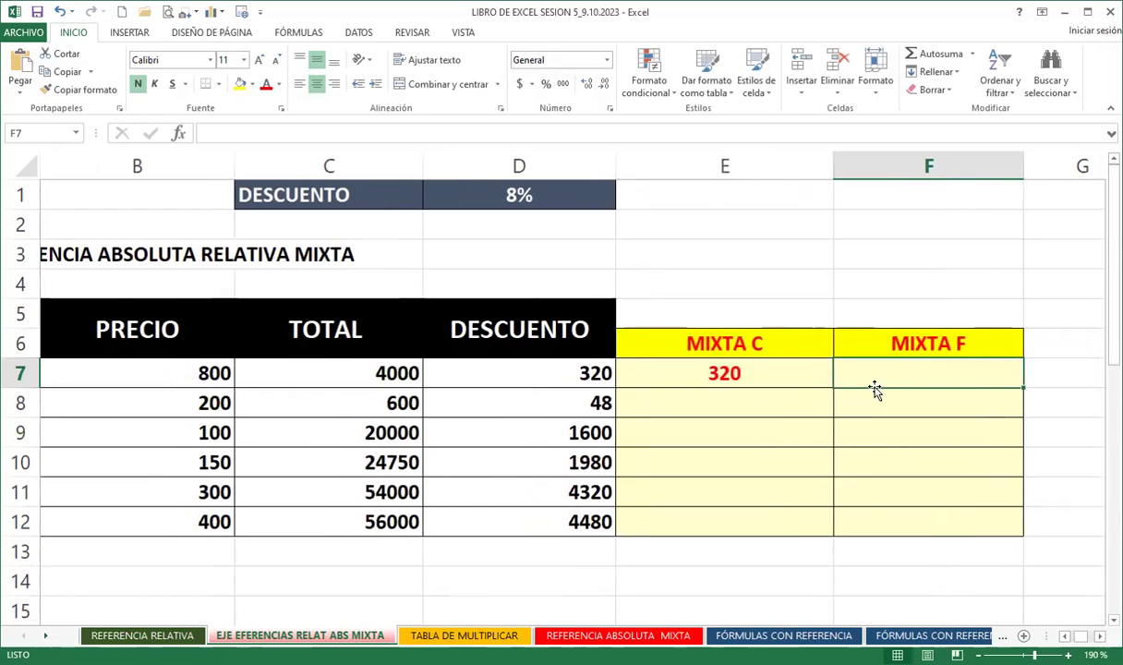
{"action": "type", "text": "="}
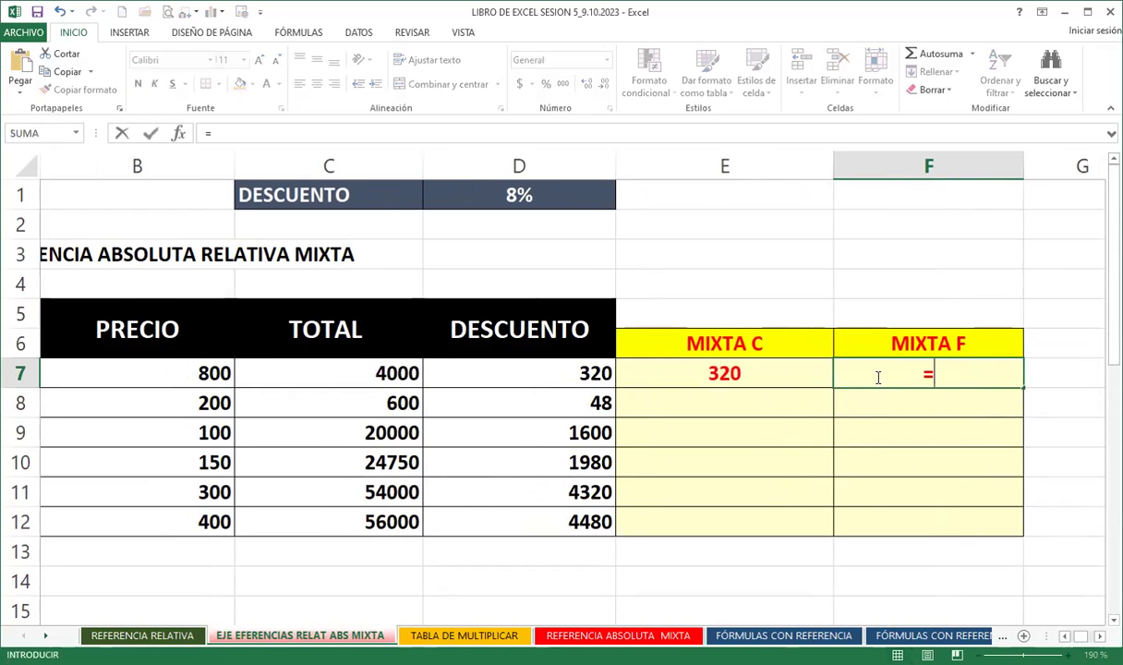
{"action": "left_click", "coordinate": [383, 373]}
{"action": "type", "text": "*"}
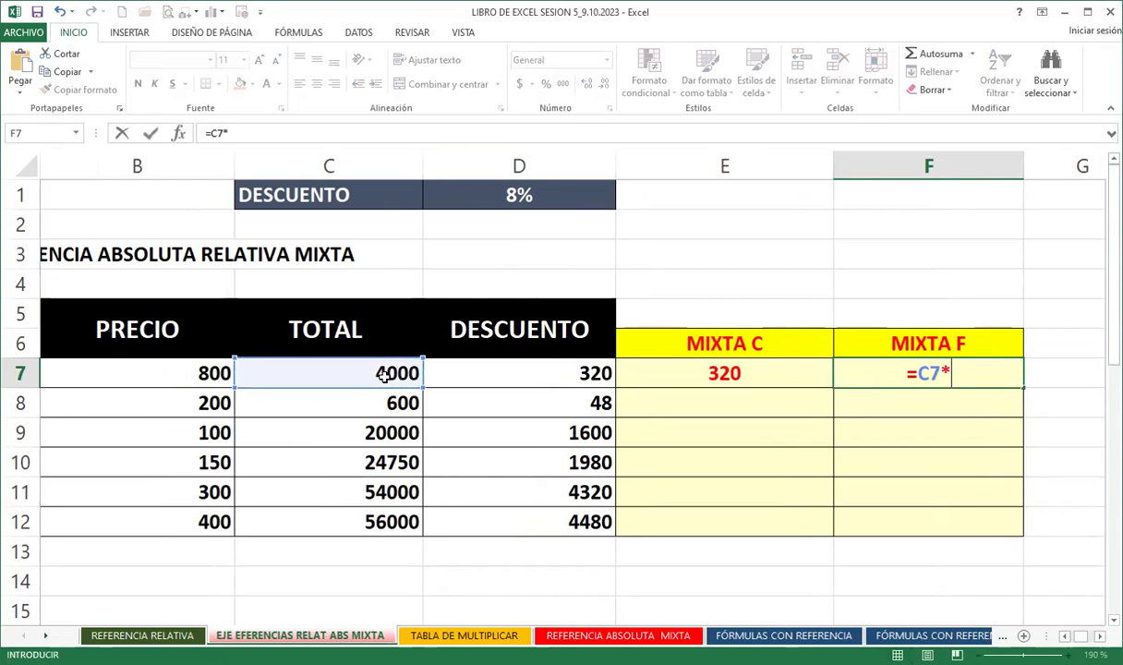
{"action": "left_click", "coordinate": [561, 201]}
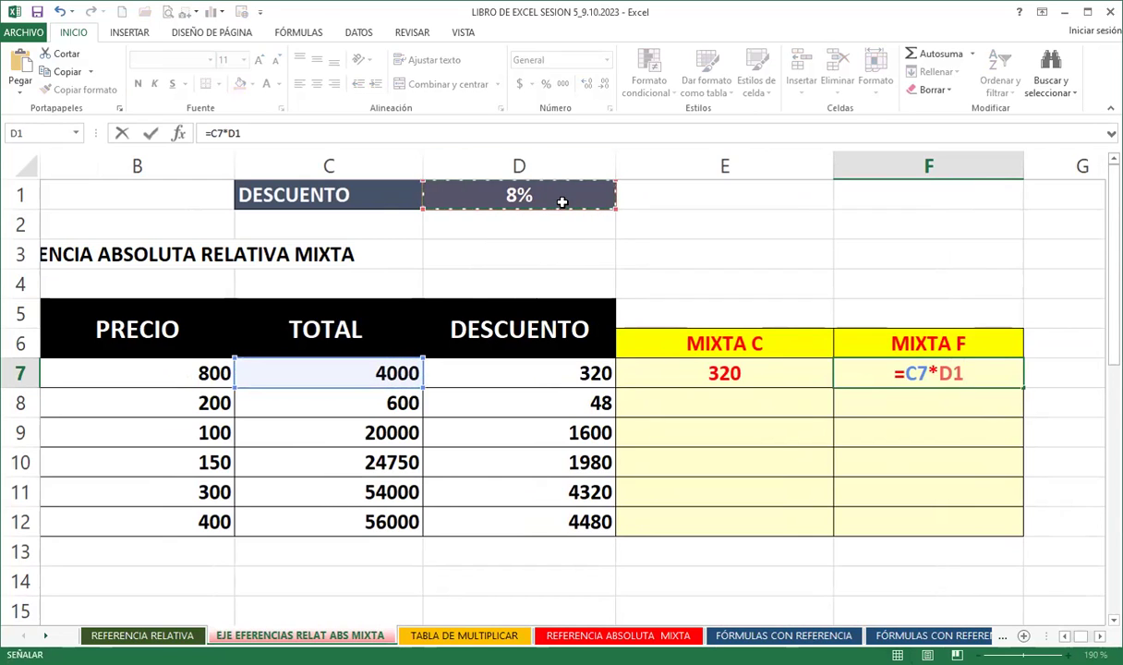
{"action": "key", "text": "F4"}
{"action": "key", "text": "F4"}
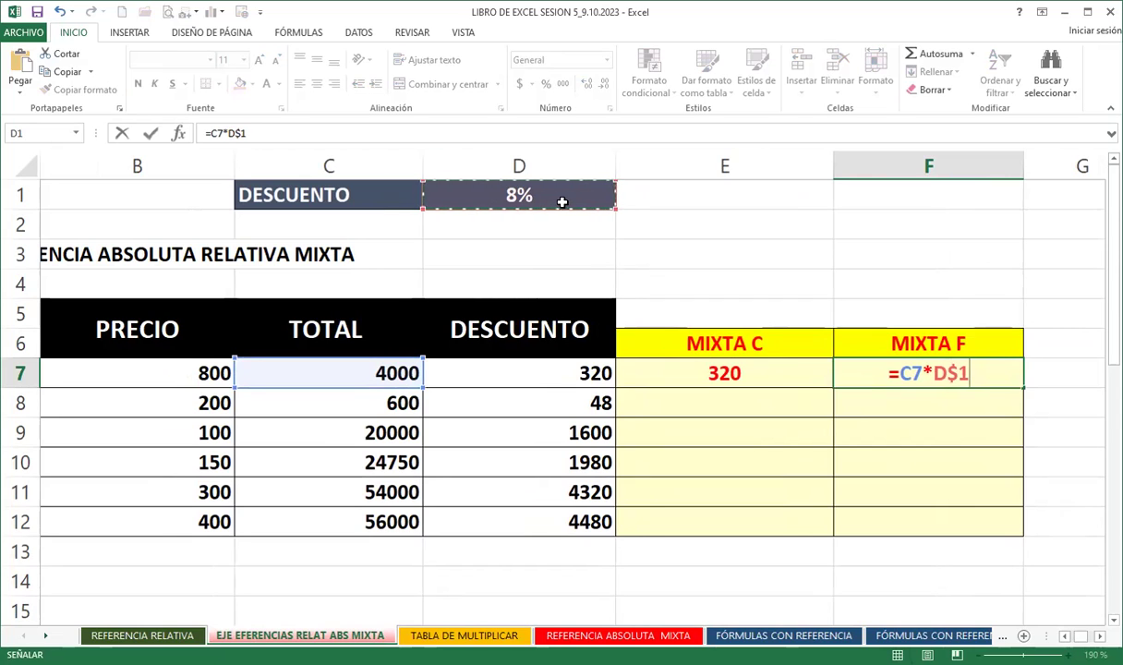
{"action": "key", "text": "Return"}
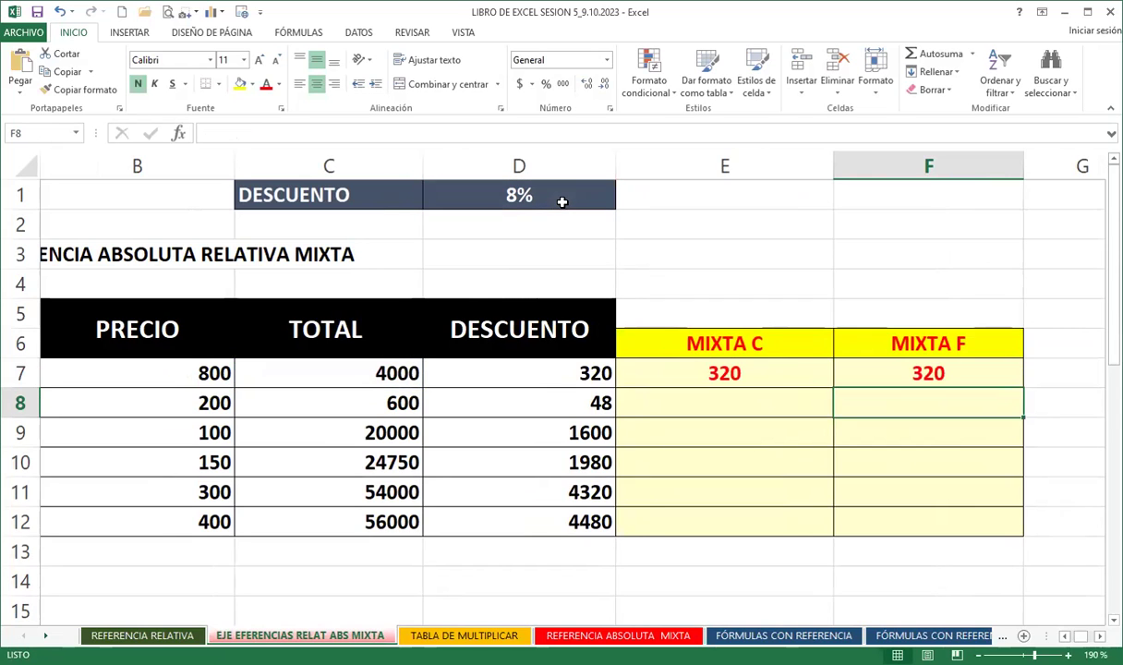
- Compare the E7, D7 and F7 formulas against the 8% rate in D1
{"action": "left_click", "coordinate": [727, 374]}
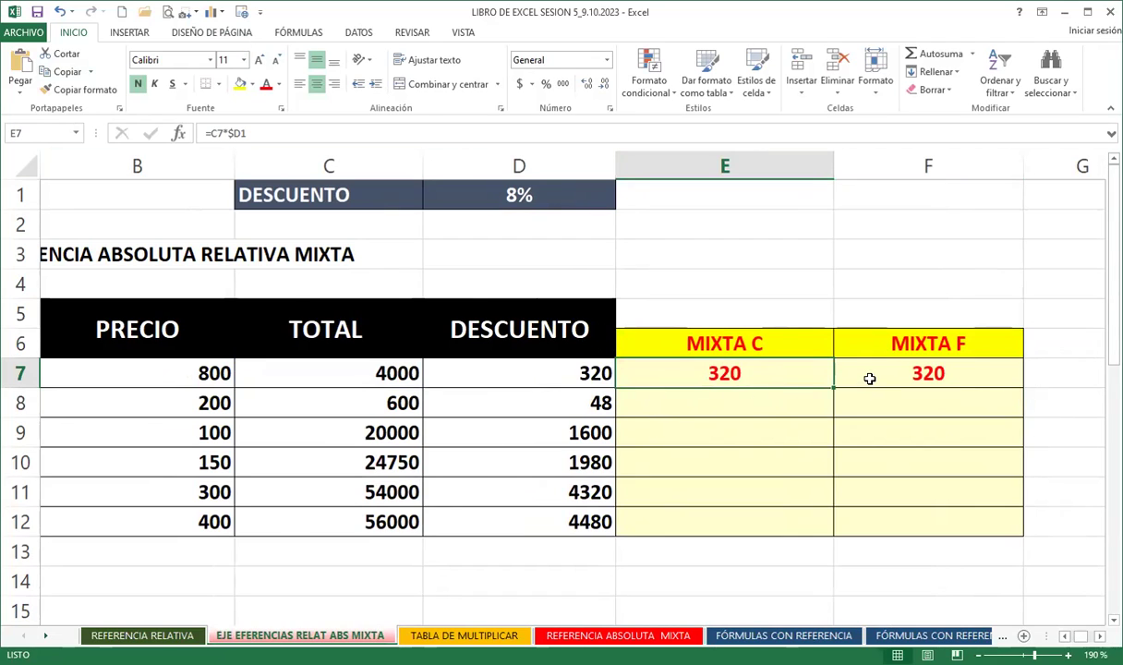
{"action": "left_click", "coordinate": [534, 369]}
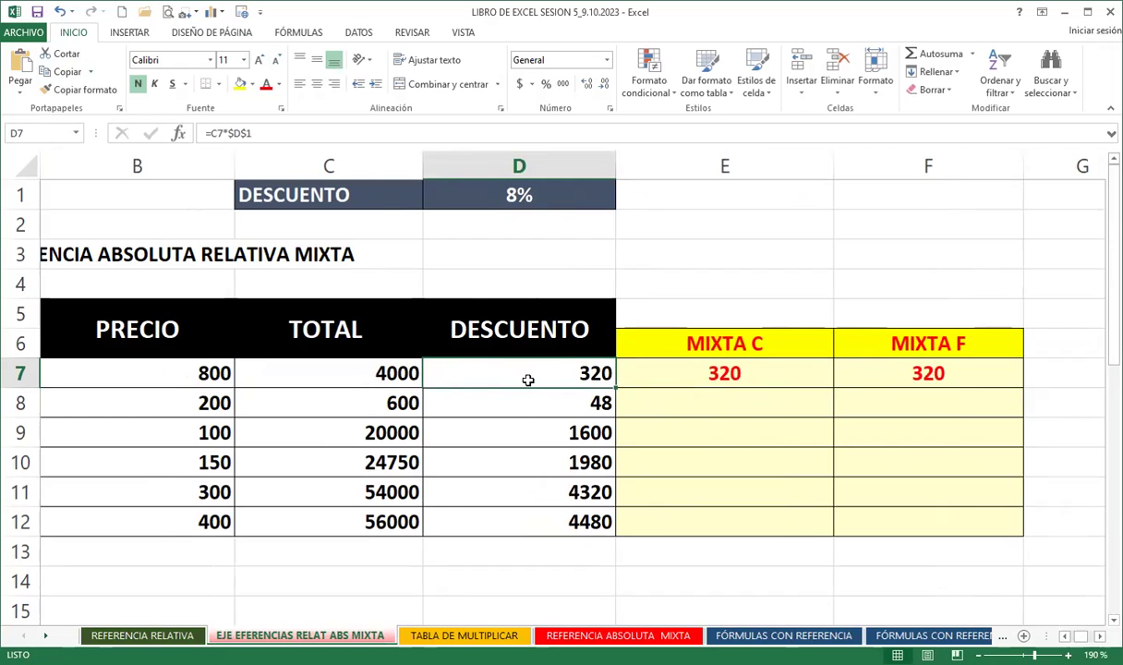
{"action": "left_click", "coordinate": [678, 373]}
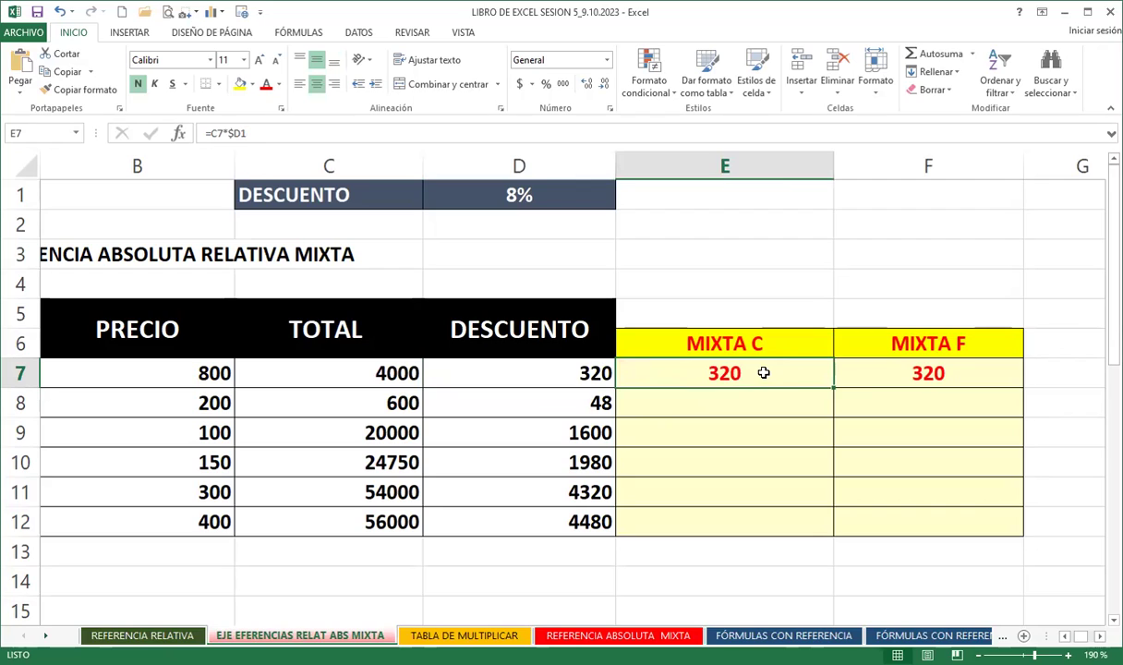
{"action": "left_click", "coordinate": [870, 377]}
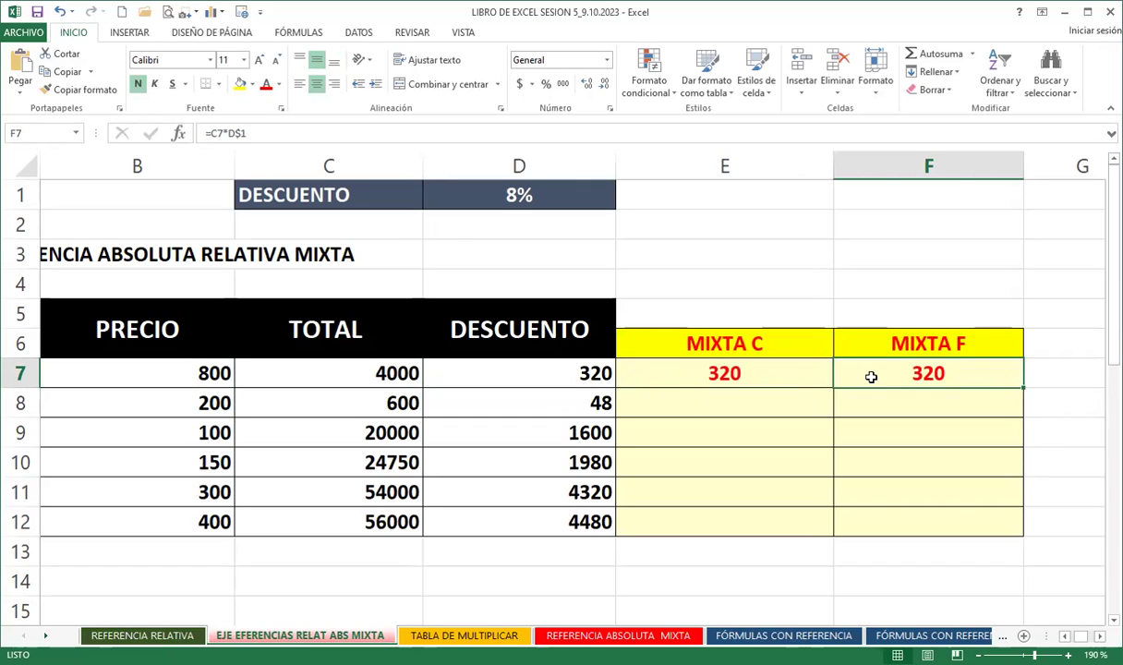
{"action": "left_click", "coordinate": [786, 371]}
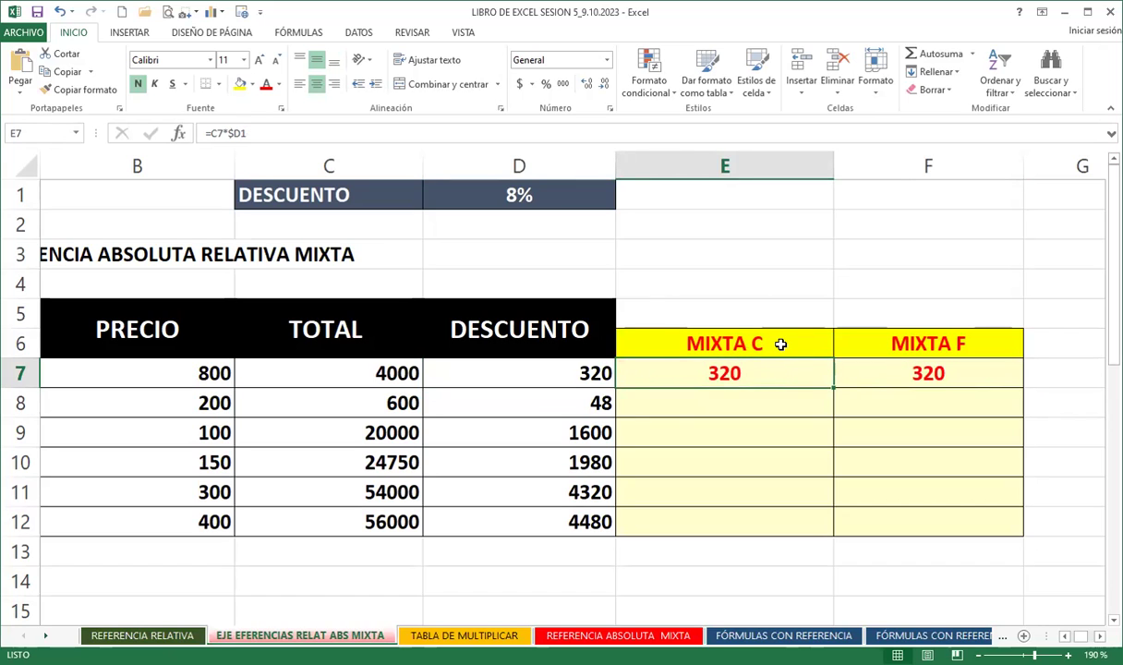
{"action": "left_click", "coordinate": [543, 198]}
- Fill the MIXTA C and MIXTA F formulas from E7 and F7 down to row 12
{"action": "left_click", "coordinate": [696, 367]}
{"action": "left_click_drag", "start_coordinate": [831, 388], "coordinate": [802, 535]}
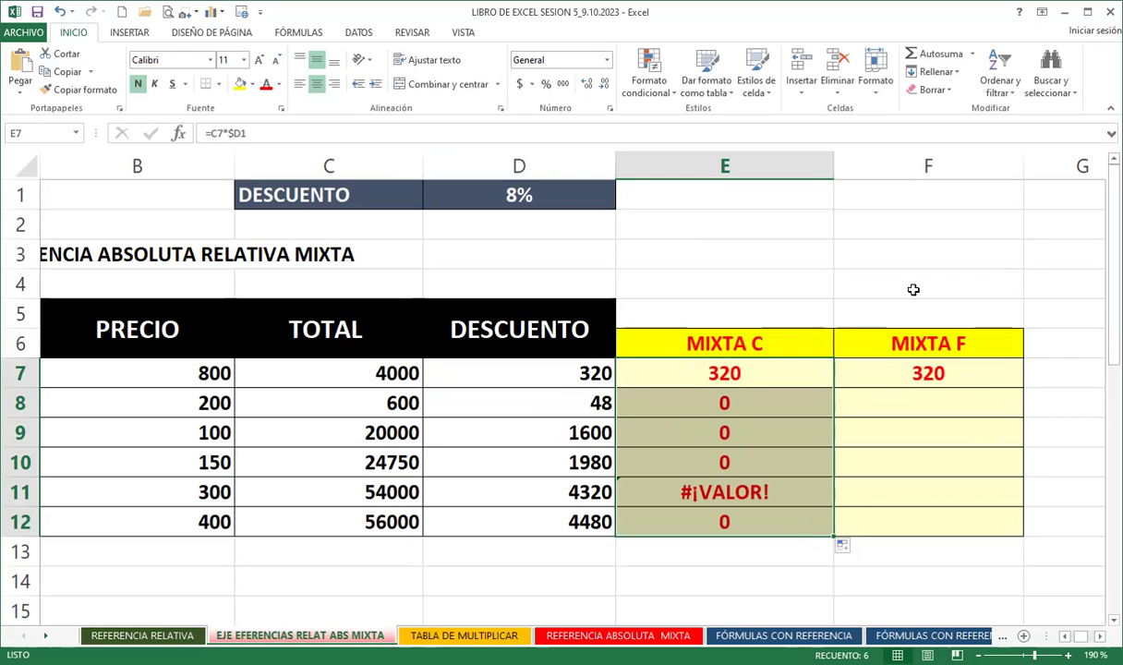
{"action": "left_click", "coordinate": [895, 366]}
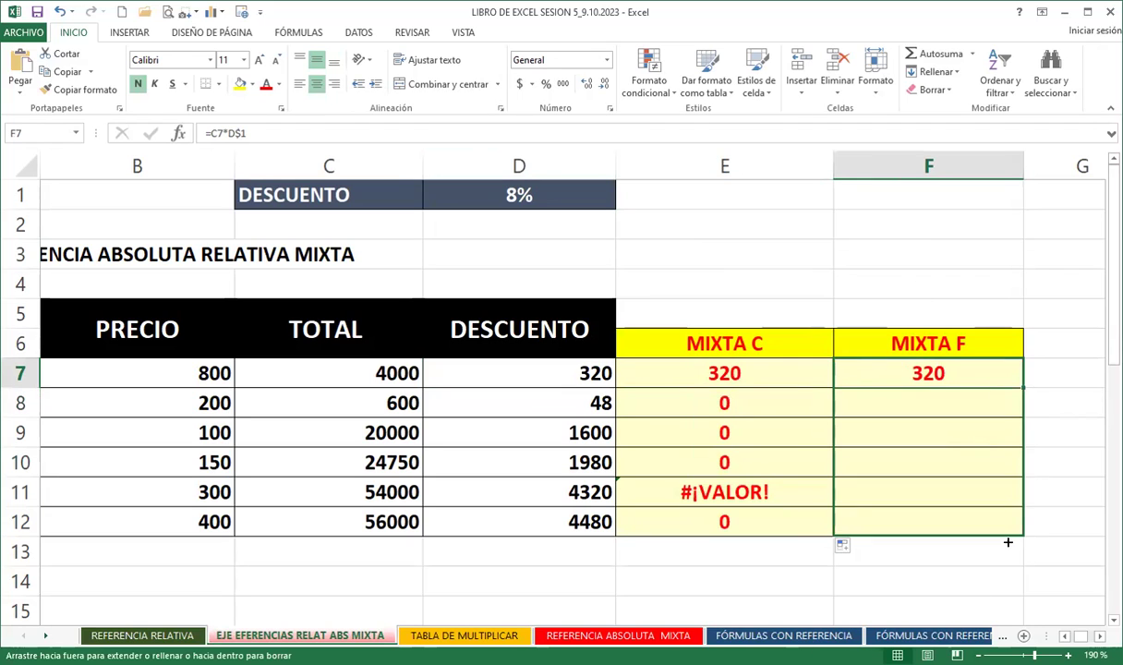
{"action": "left_click_drag", "start_coordinate": [1023, 388], "coordinate": [1007, 537]}
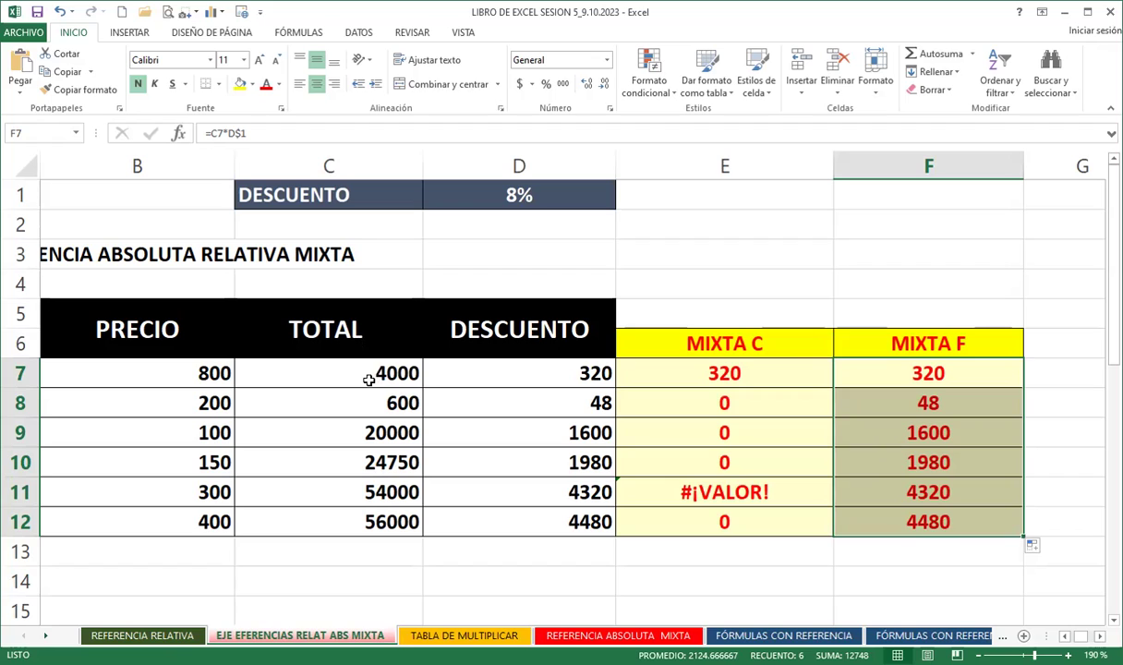
{"action": "left_click", "coordinate": [858, 370]}
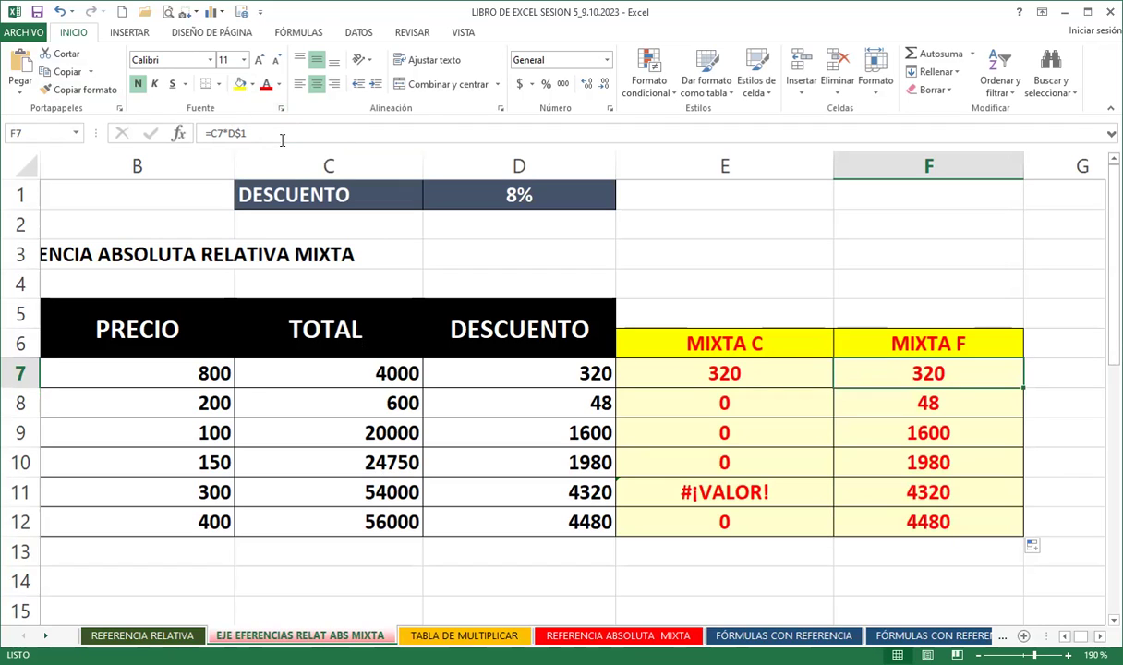
- Step through the copied MIXTA C and MIXTA F formulas, then move the 8% rate to F1
{"action": "left_click_drag", "start_coordinate": [678, 381], "coordinate": [684, 406]}
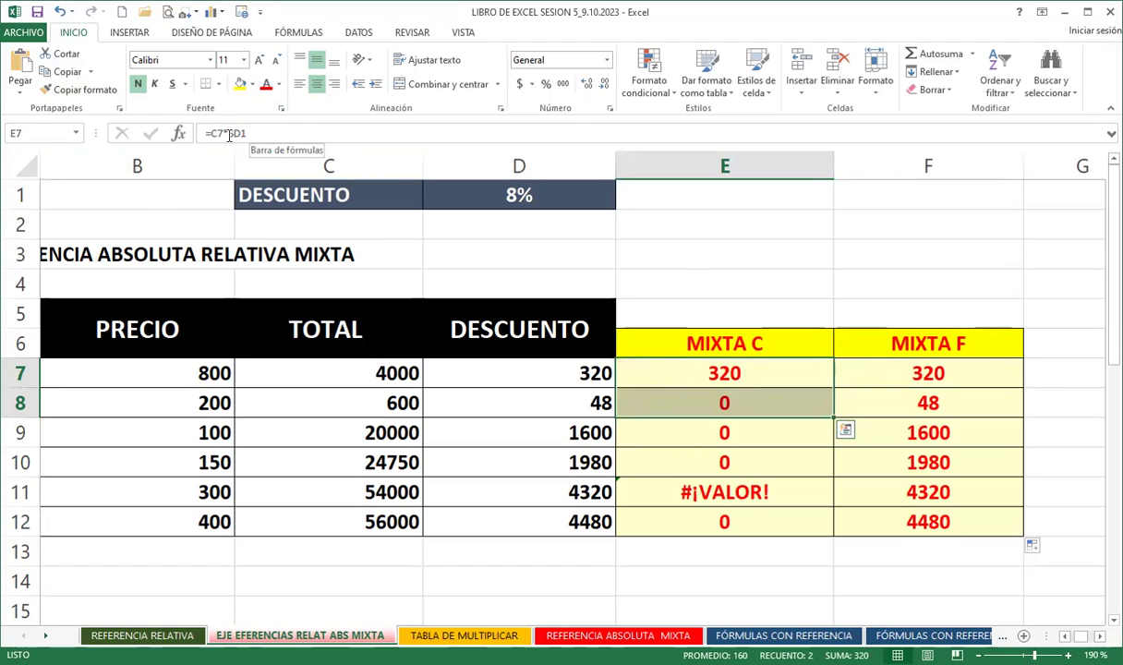
{"action": "key", "text": "Down"}
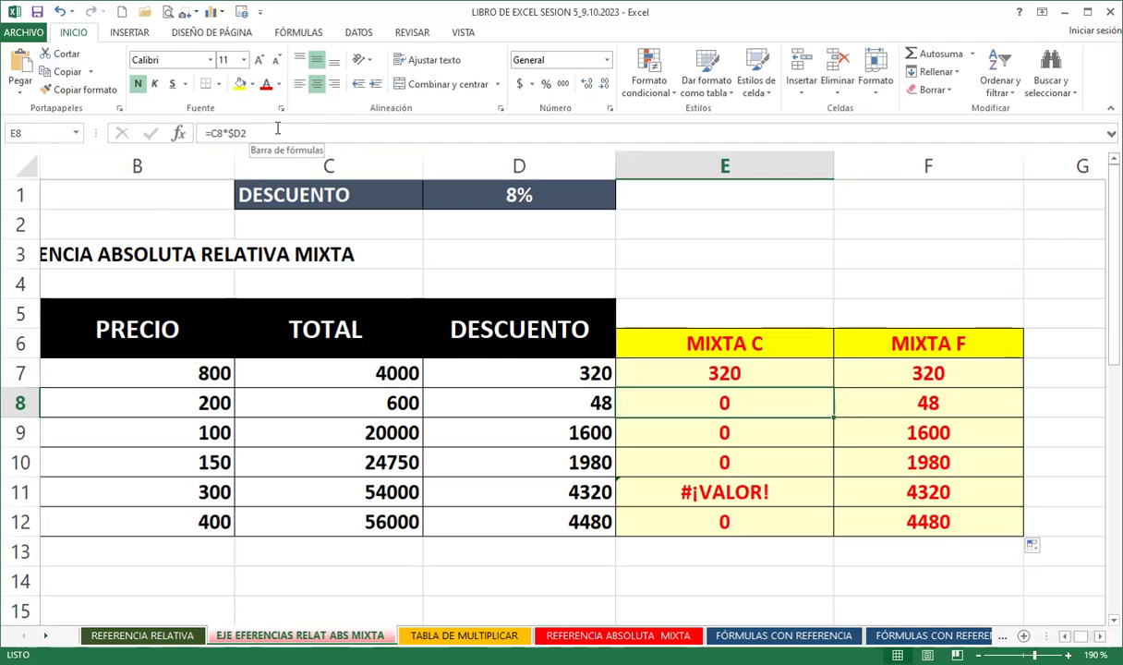
{"action": "key", "text": "Down"}
{"action": "key", "text": "Down"}
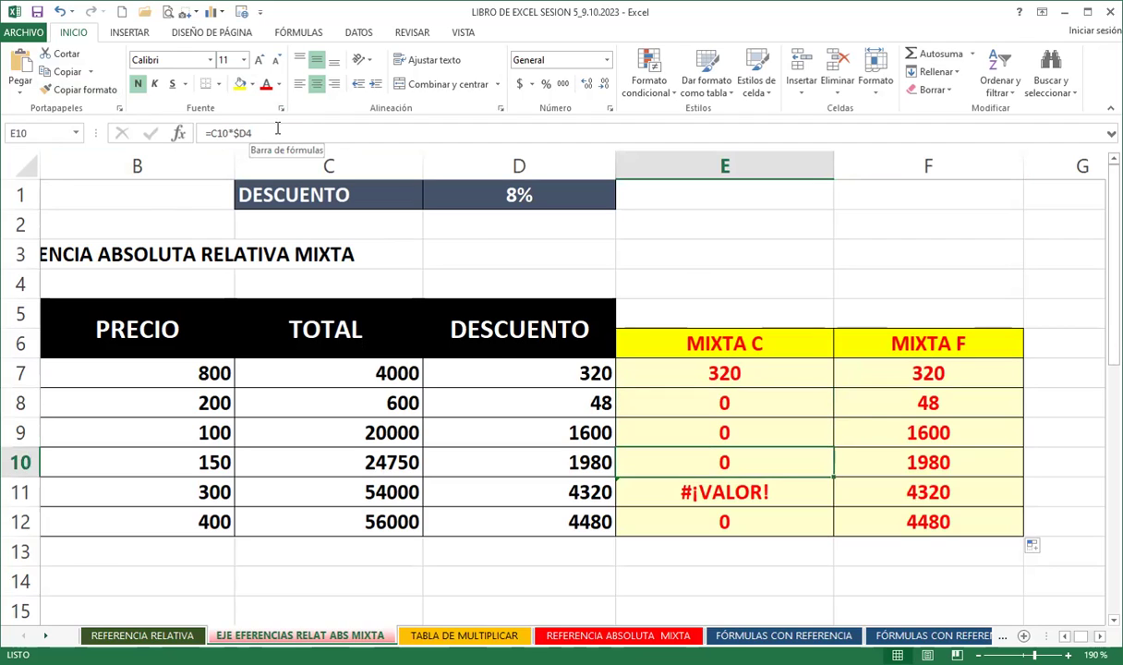
{"action": "key", "text": "Down"}
{"action": "mouse_move", "coordinate": [509, 376]}
{"action": "left_mouse_down"}
{"action": "mouse_move", "coordinate": [509, 475]}
{"action": "mouse_move", "coordinate": [493, 514]}
{"action": "left_mouse_up"}
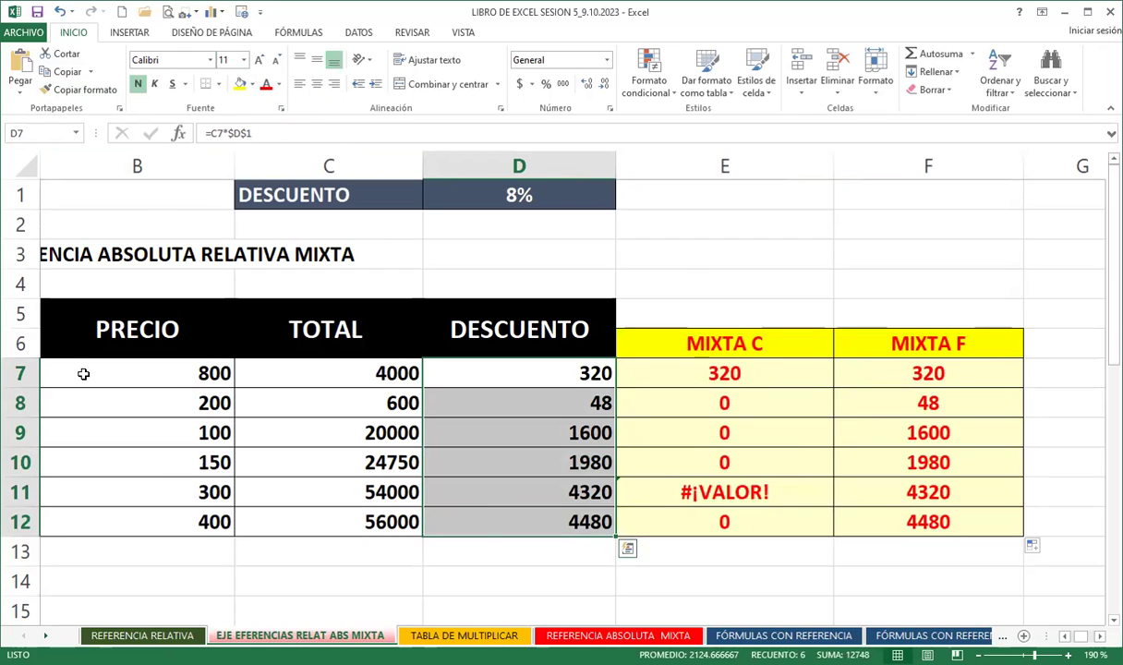
{"action": "left_click", "coordinate": [930, 373]}
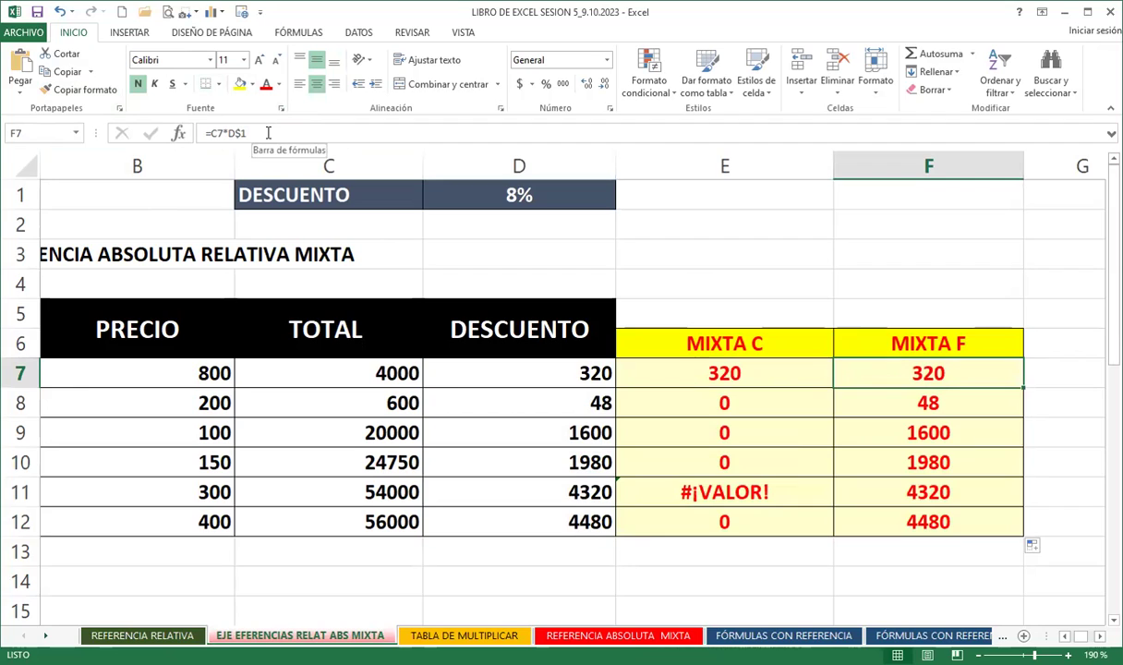
{"action": "key", "text": "Down"}
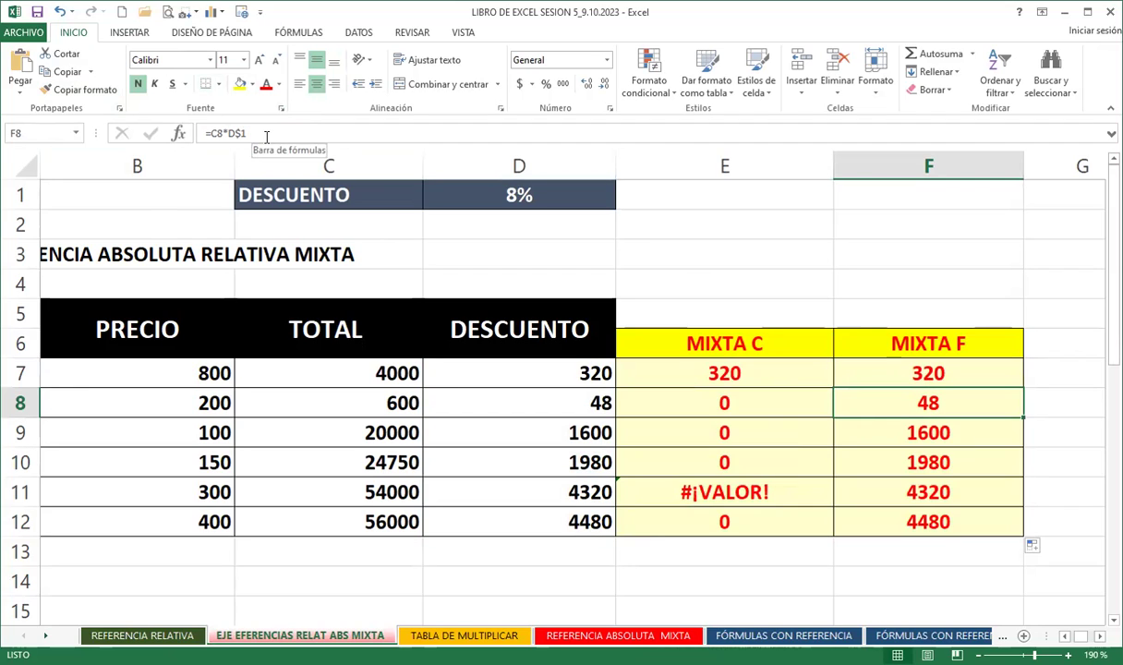
{"action": "key", "text": "Down"}
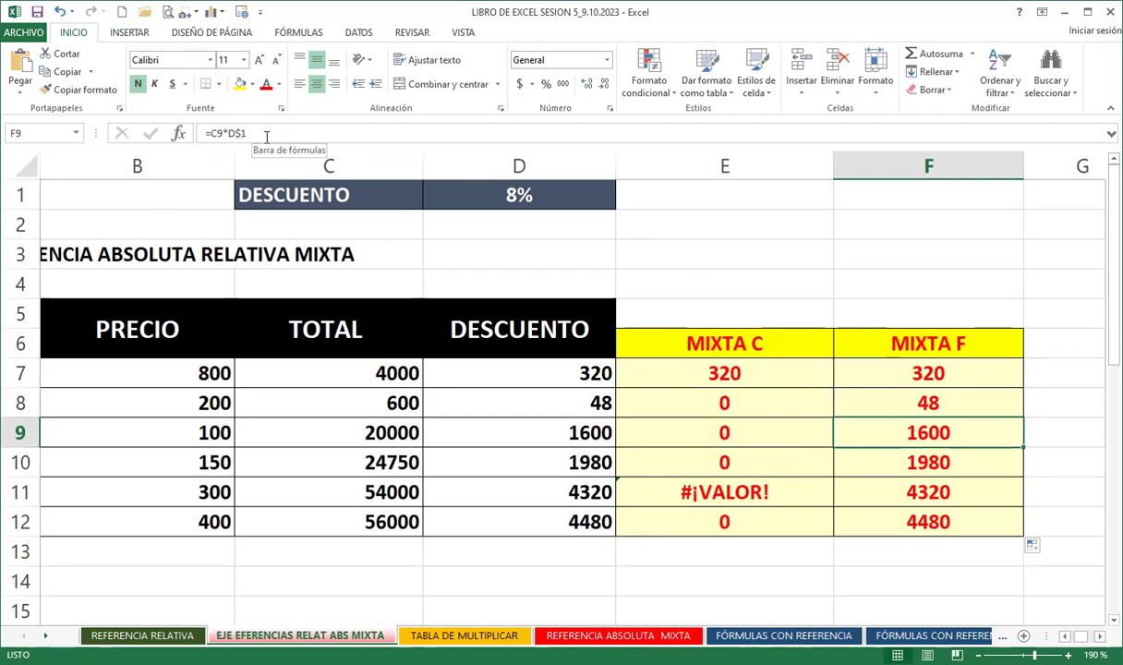
{"action": "left_click", "coordinate": [465, 193]}
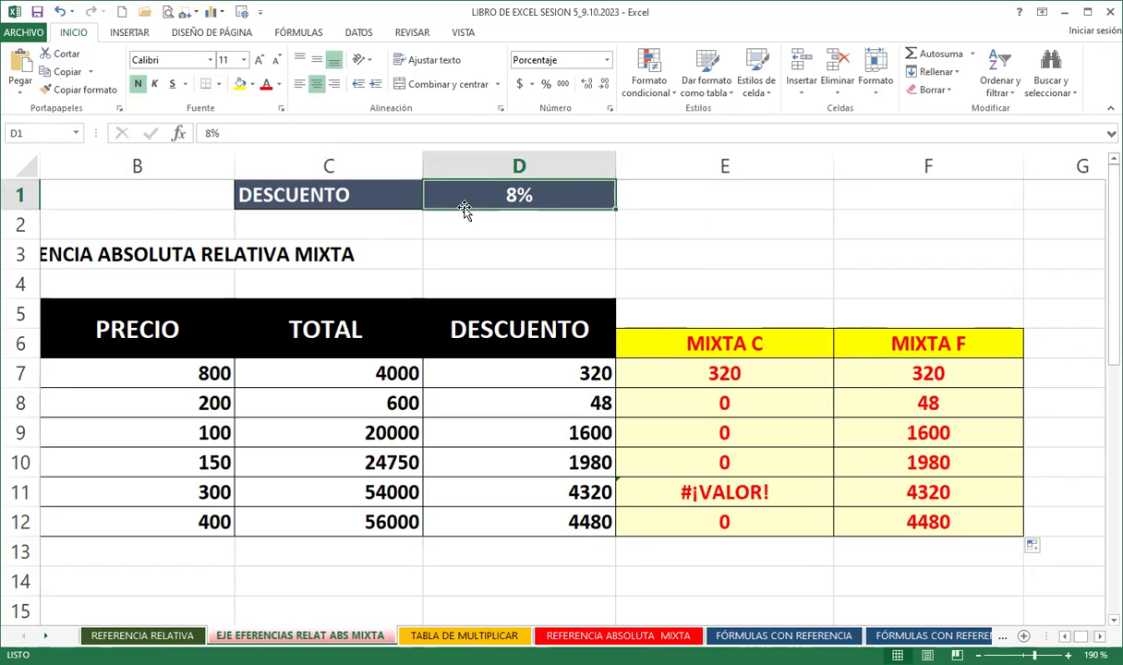
{"action": "left_click_drag", "start_coordinate": [465, 210], "coordinate": [906, 181]}
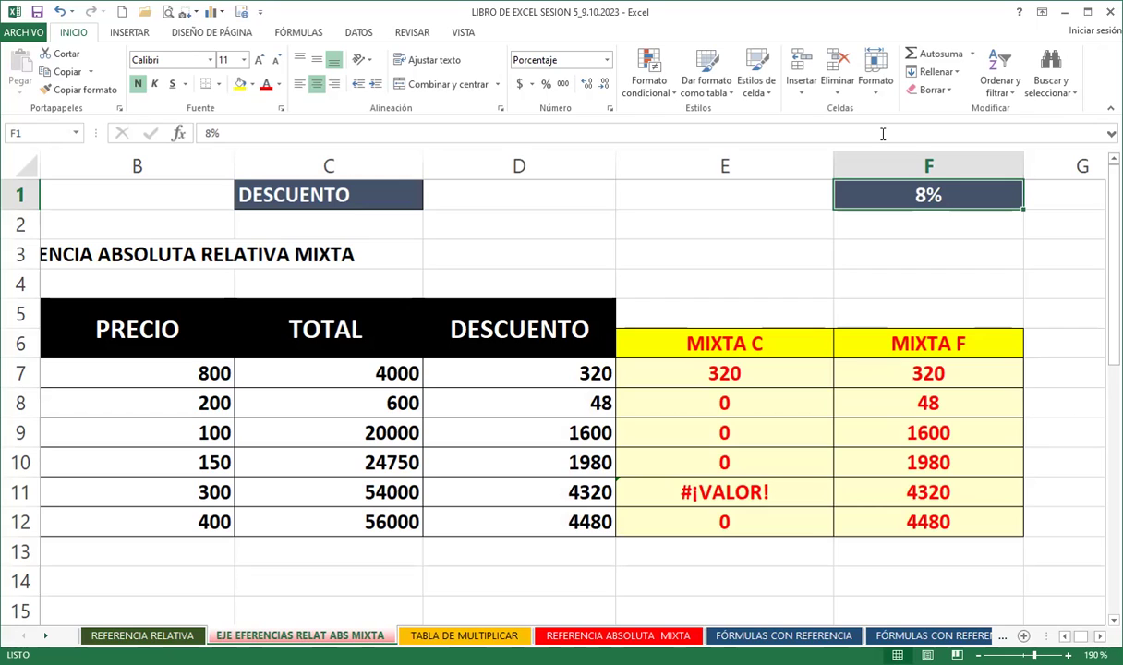
{"action": "left_click_drag", "start_coordinate": [907, 180], "coordinate": [498, 184]}
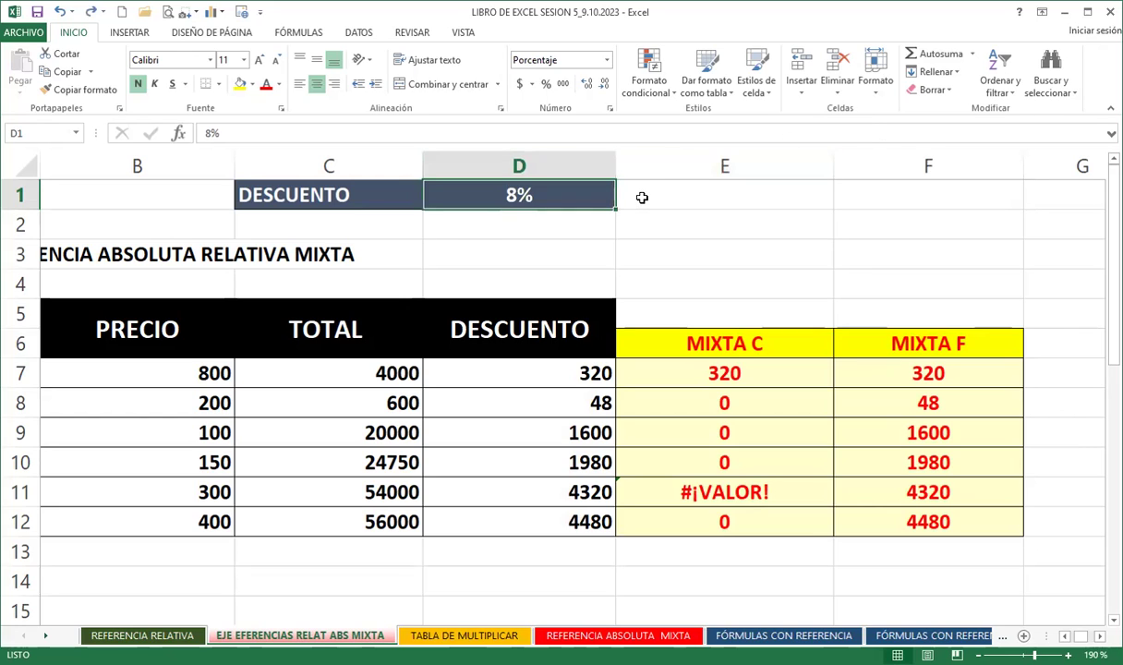
{"action": "left_click", "coordinate": [591, 167]}
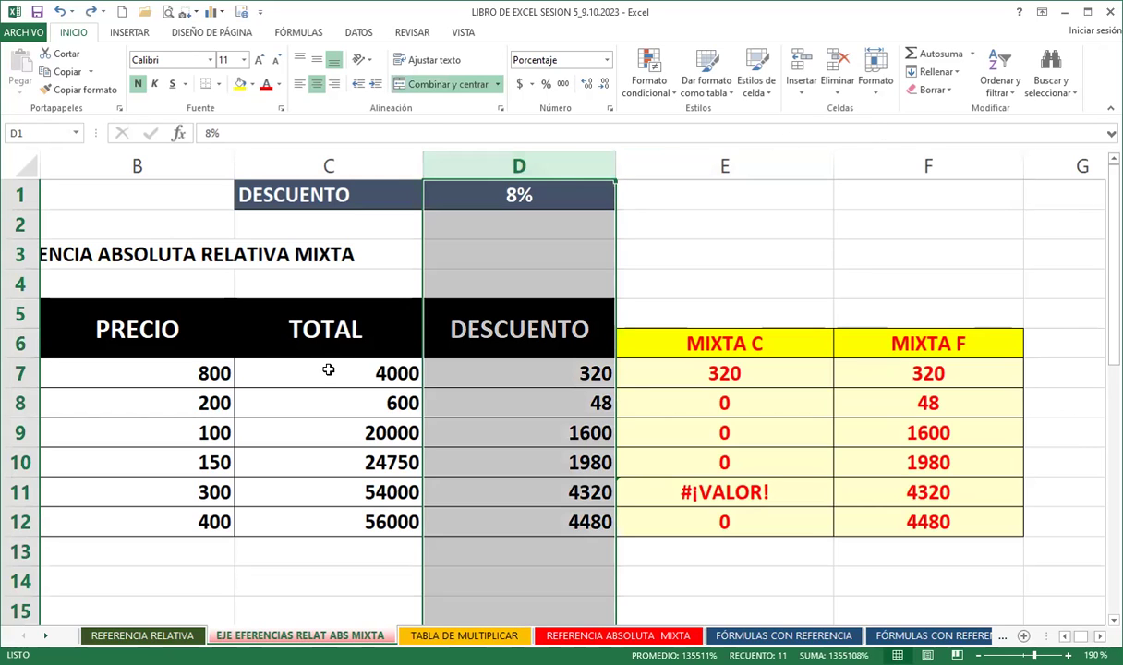
{"action": "left_click", "coordinate": [328, 370]}
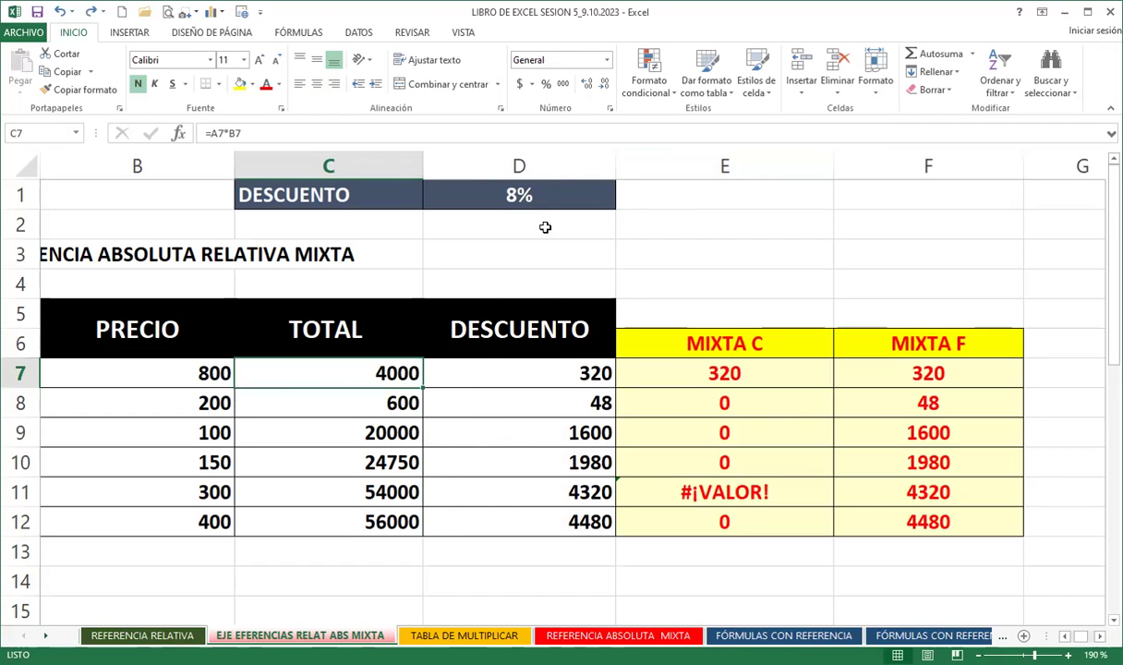
{"action": "left_click", "coordinate": [542, 187]}
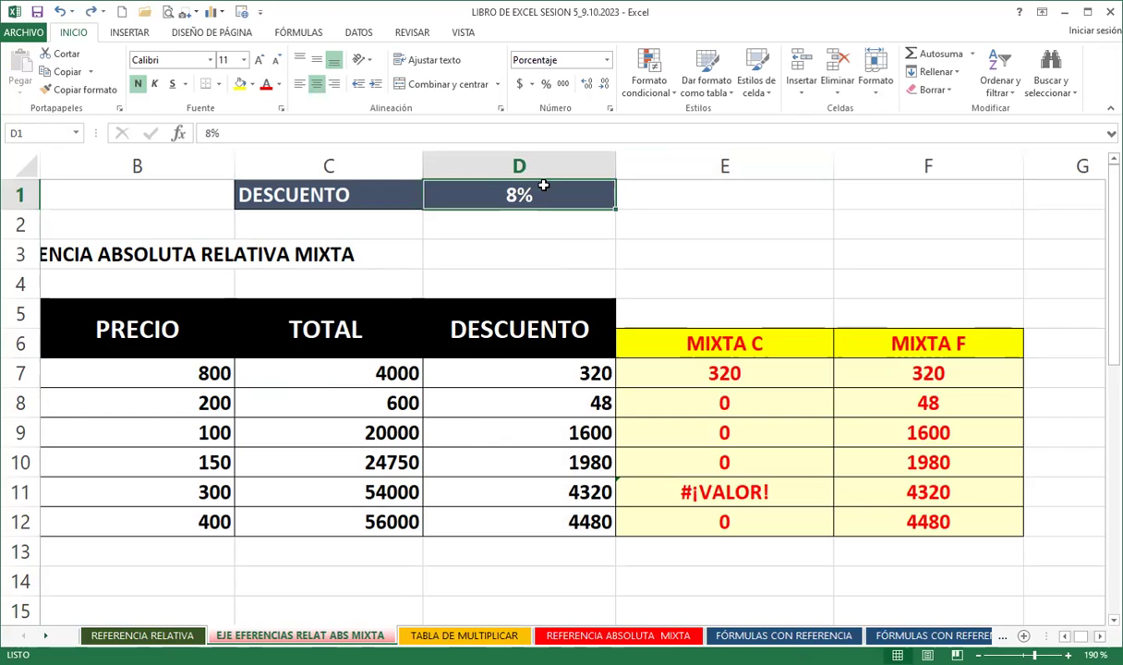
{"action": "left_click", "coordinate": [725, 365]}
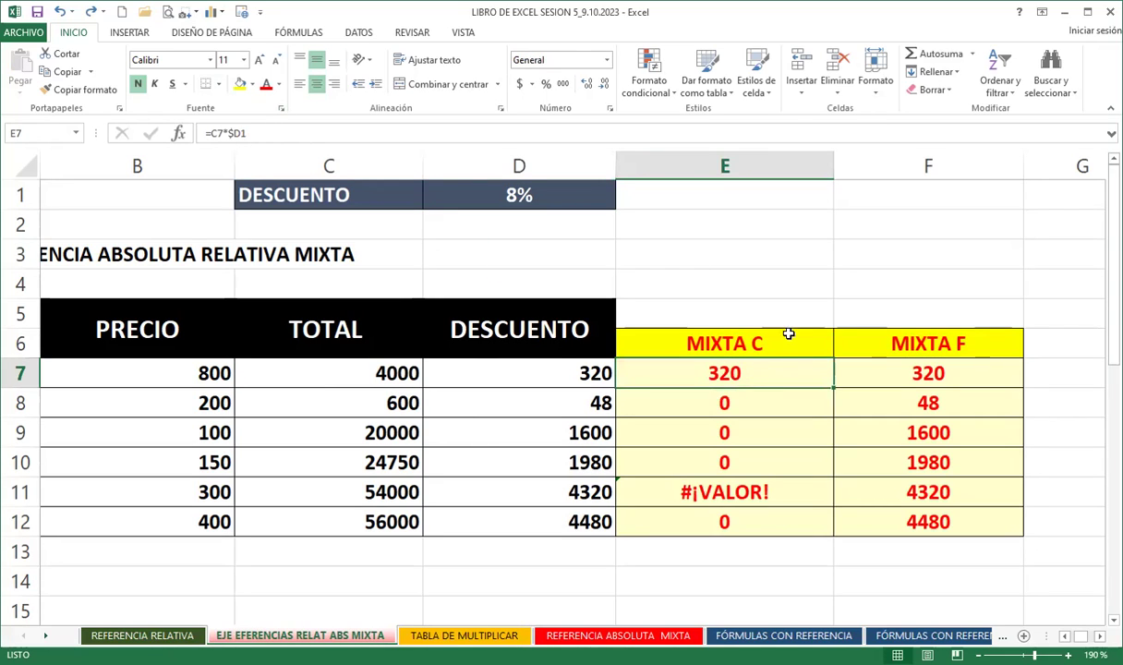
{"action": "left_click", "coordinate": [486, 231]}
{"action": "left_click", "coordinate": [489, 260]}
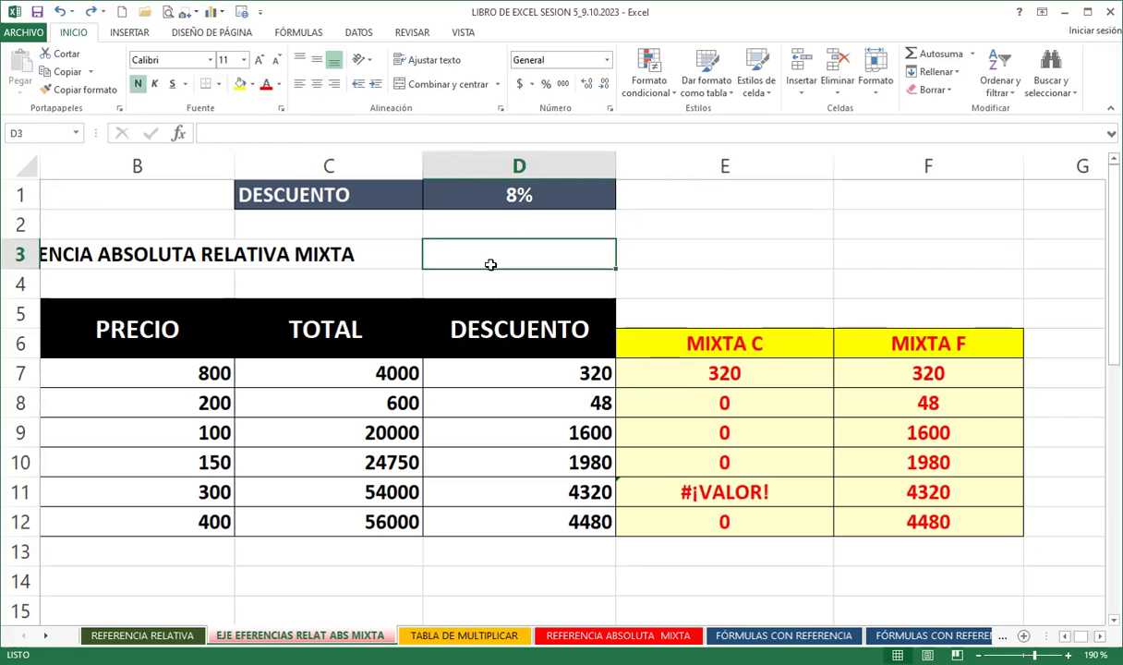
{"action": "left_click", "coordinate": [493, 286]}
{"action": "left_click", "coordinate": [482, 226]}
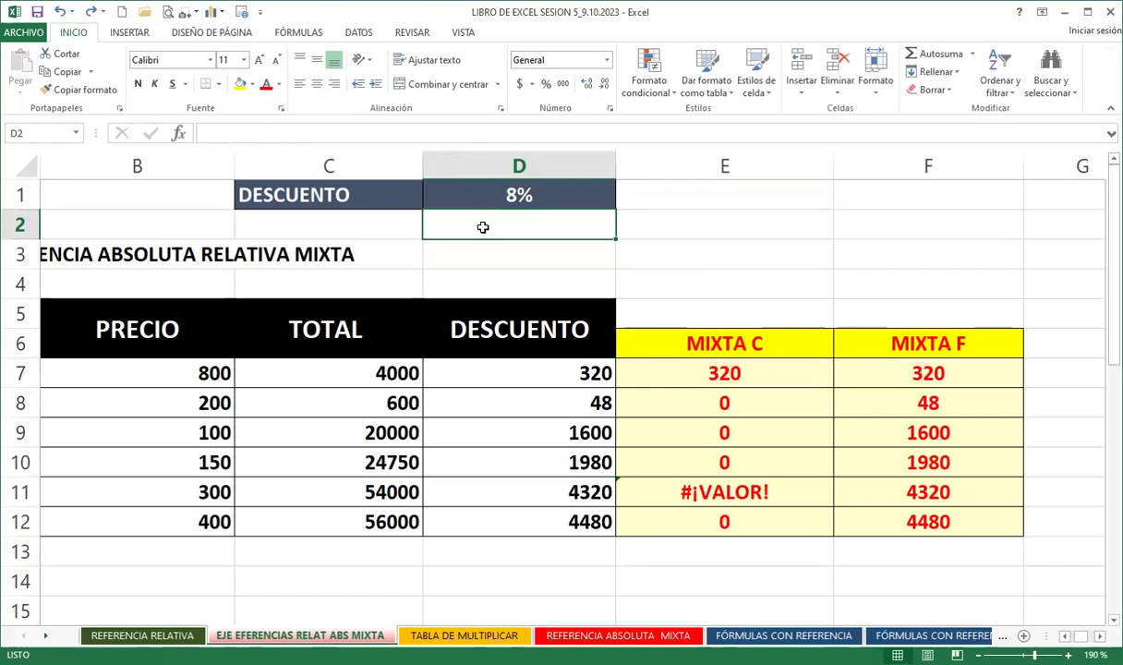
{"action": "left_click", "coordinate": [781, 343]}
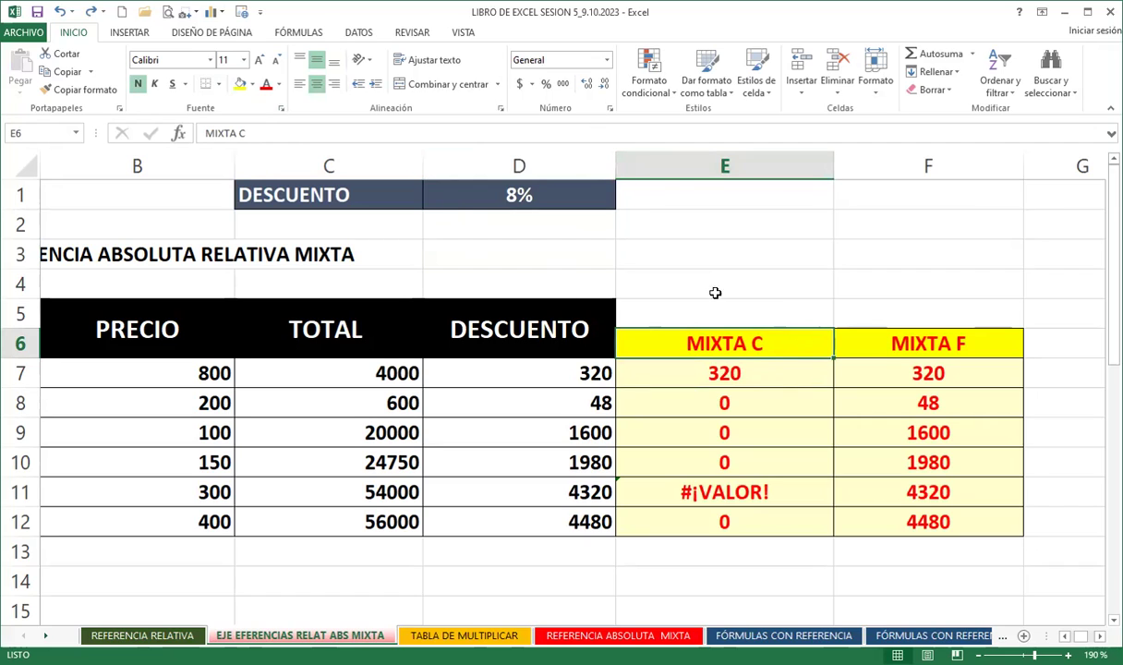
{"action": "left_click", "coordinate": [700, 363]}
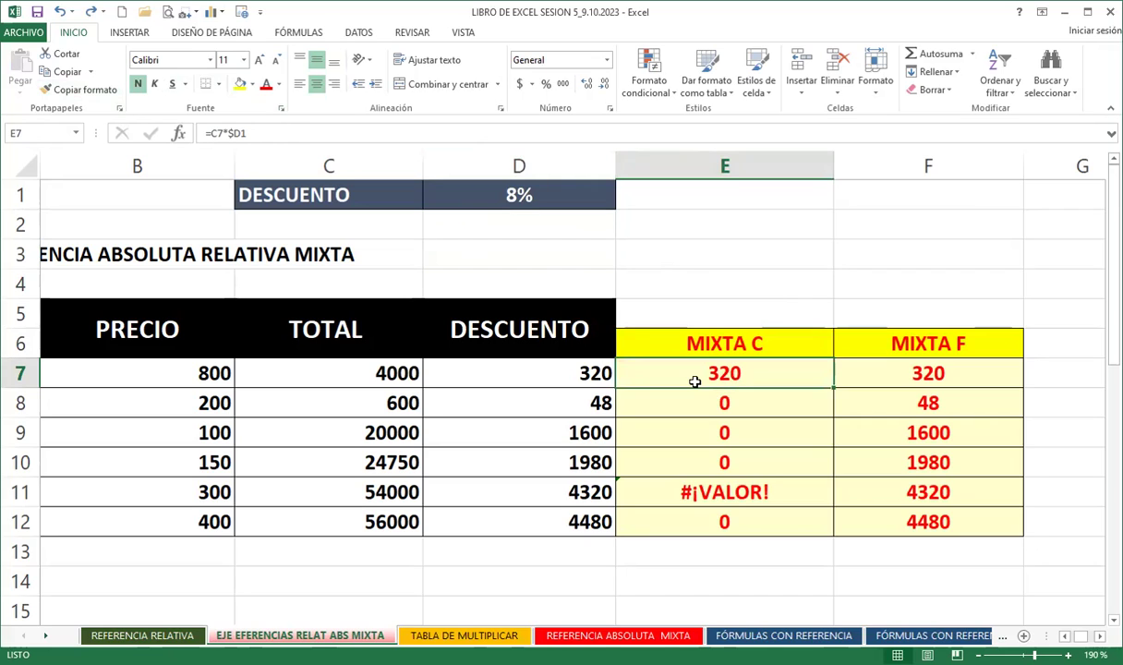
{"action": "left_click", "coordinate": [868, 362]}
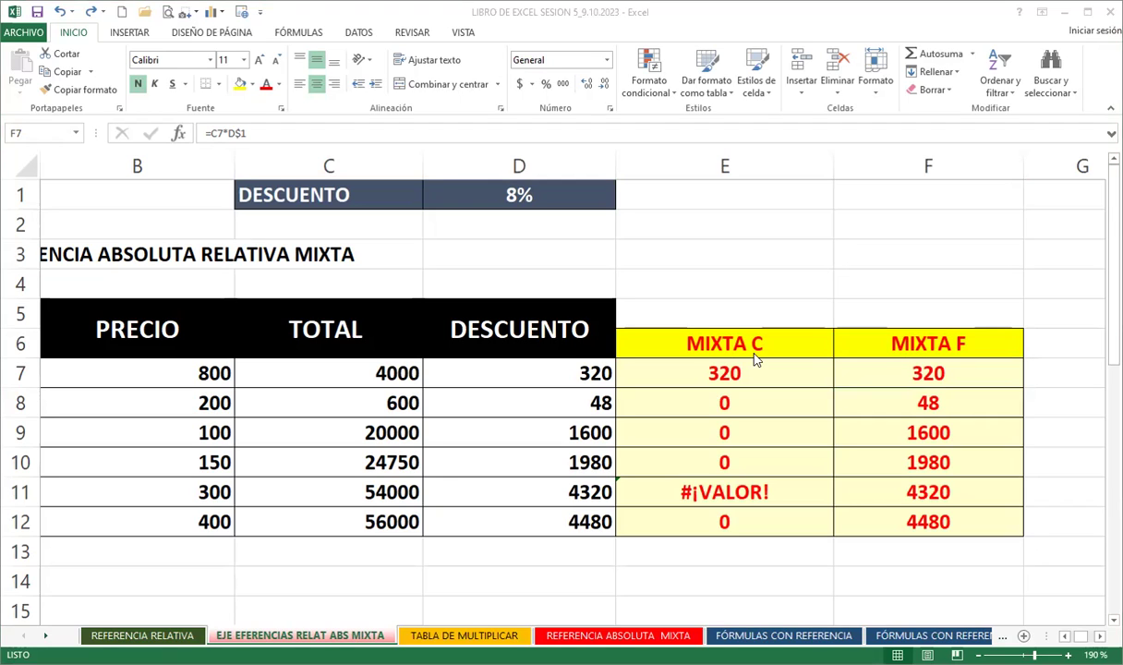
- Clear E8:F12, then explain how E7 and F7 reference the D1 rate and the C7:C12 totals
{"action": "left_click_drag", "start_coordinate": [707, 399], "coordinate": [914, 523]}
{"action": "key", "text": "Delete"}
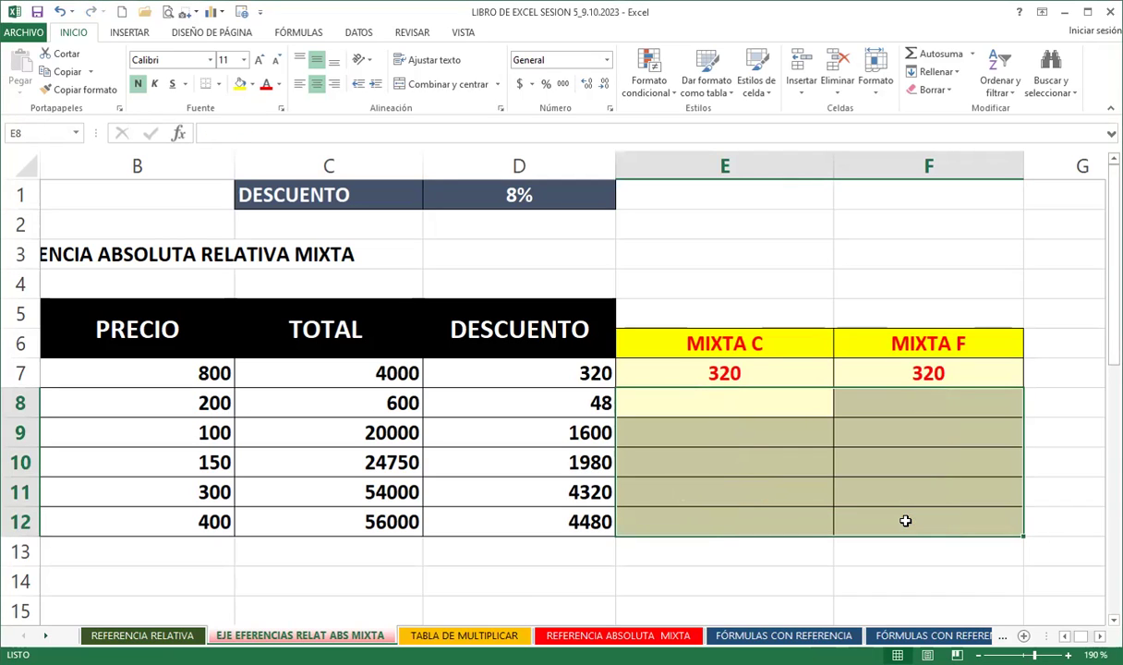
{"action": "left_click", "coordinate": [787, 376]}
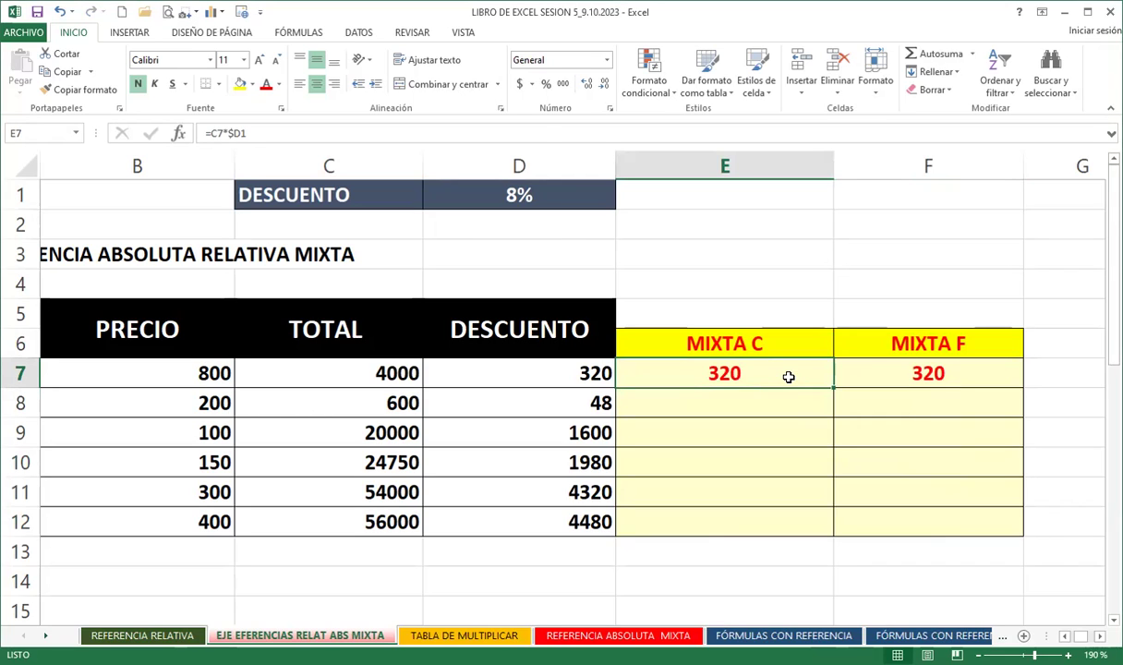
{"action": "left_click", "coordinate": [556, 191]}
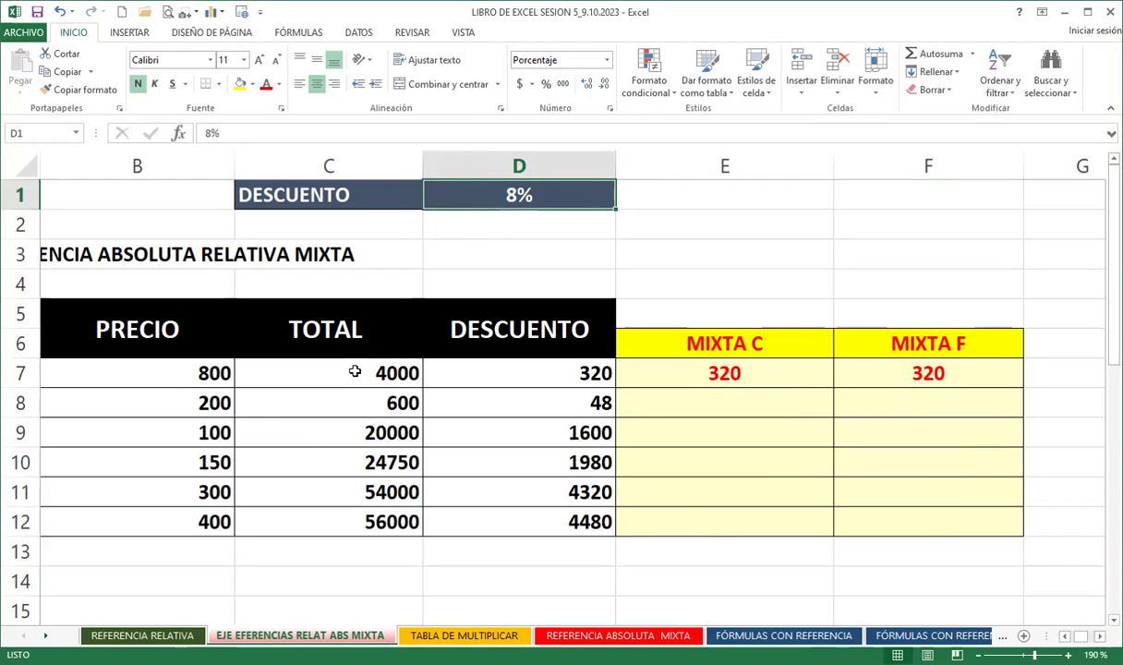
{"action": "left_click_drag", "start_coordinate": [354, 371], "coordinate": [344, 526]}
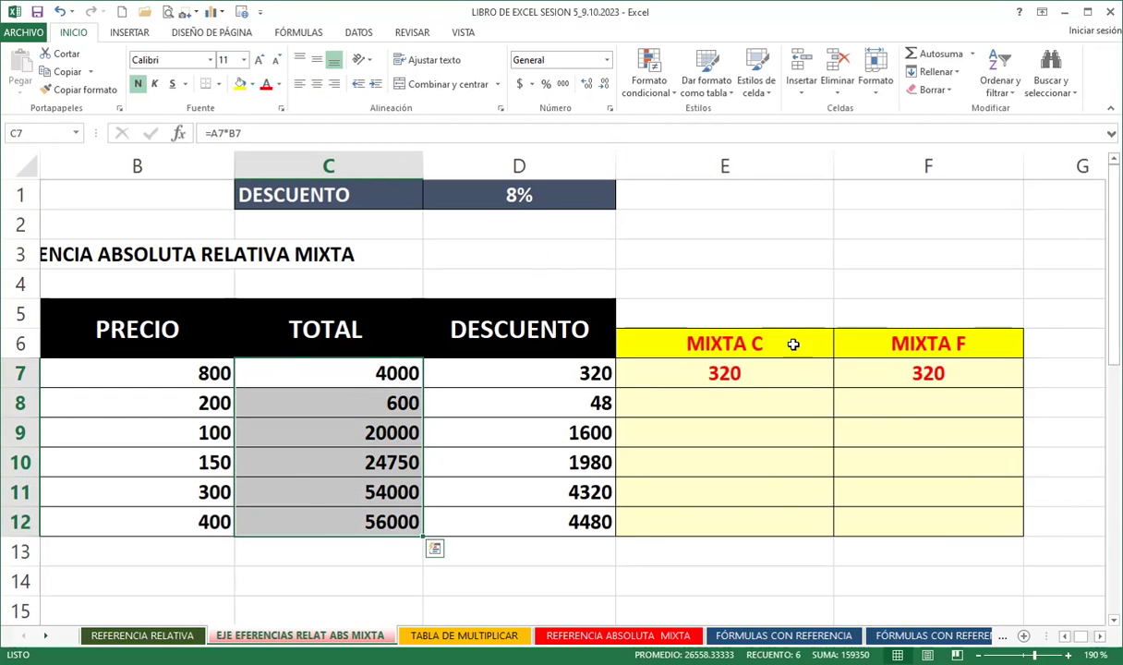
{"action": "left_click", "coordinate": [900, 372]}
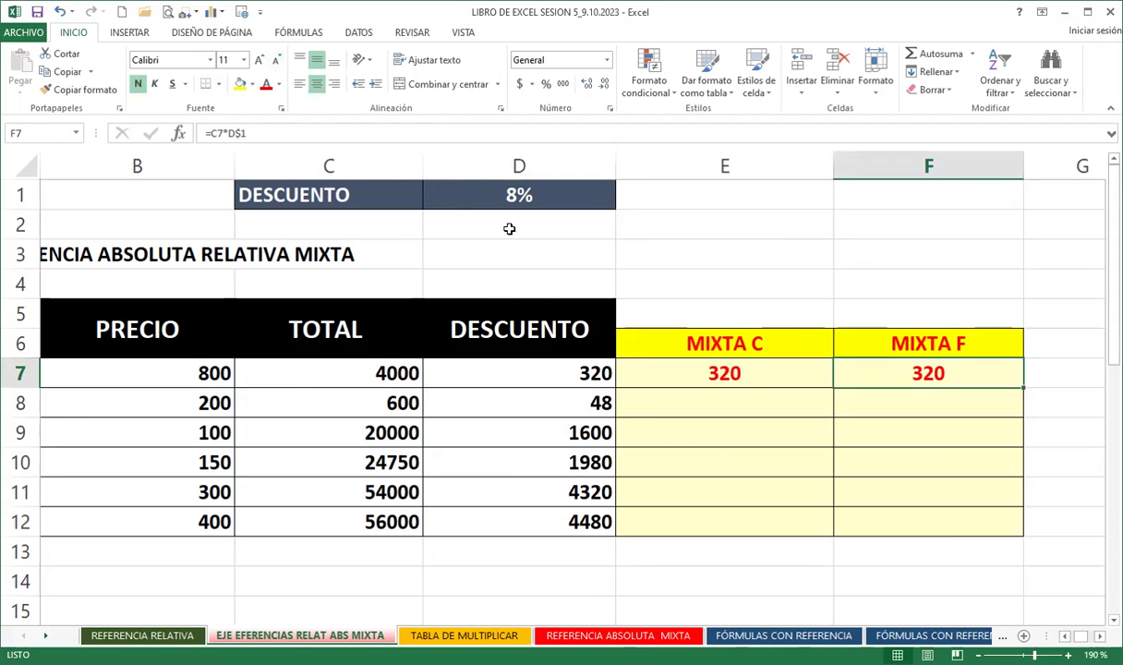
{"action": "left_click_drag", "start_coordinate": [378, 373], "coordinate": [369, 492]}
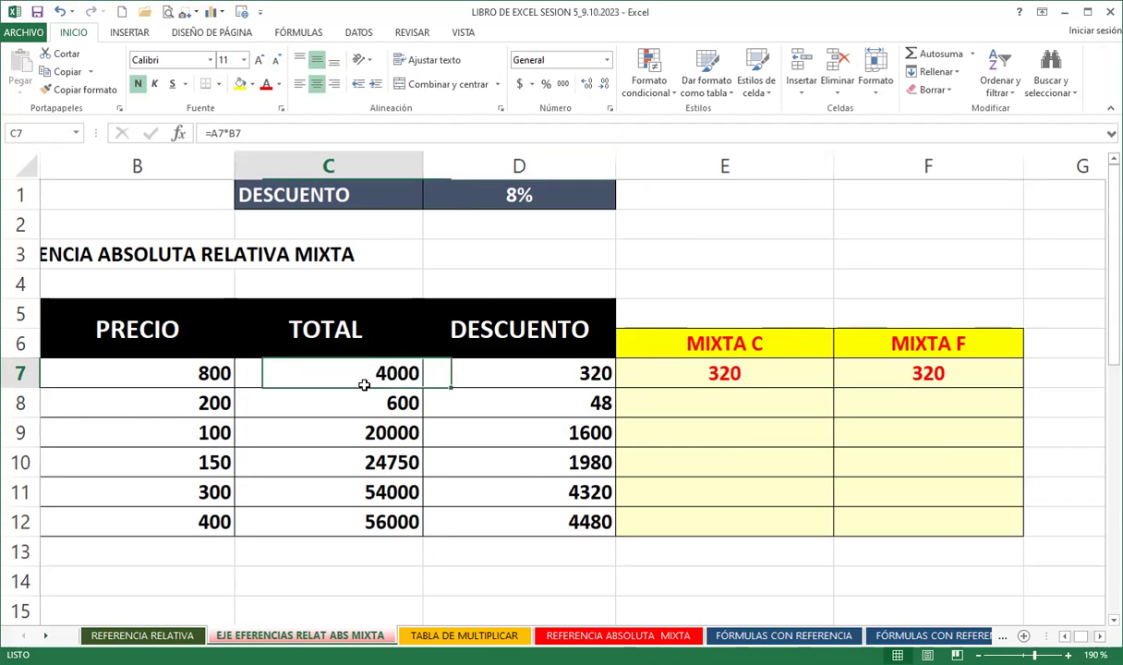
{"action": "left_click_drag", "start_coordinate": [484, 201], "coordinate": [484, 277]}
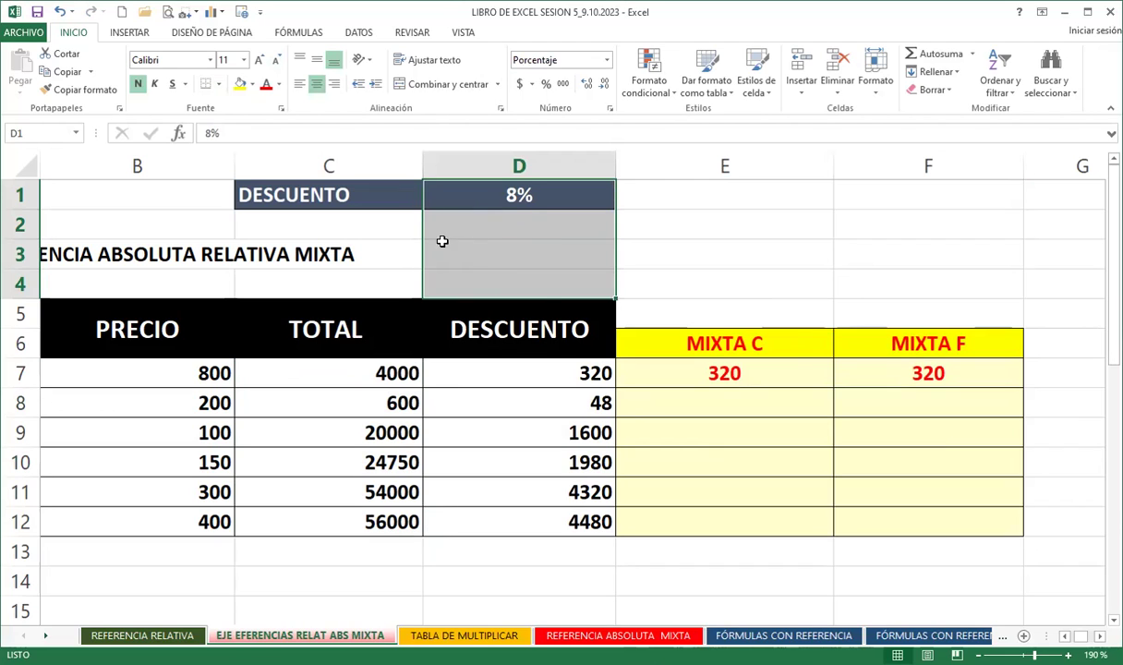
{"action": "left_click", "coordinate": [677, 383]}
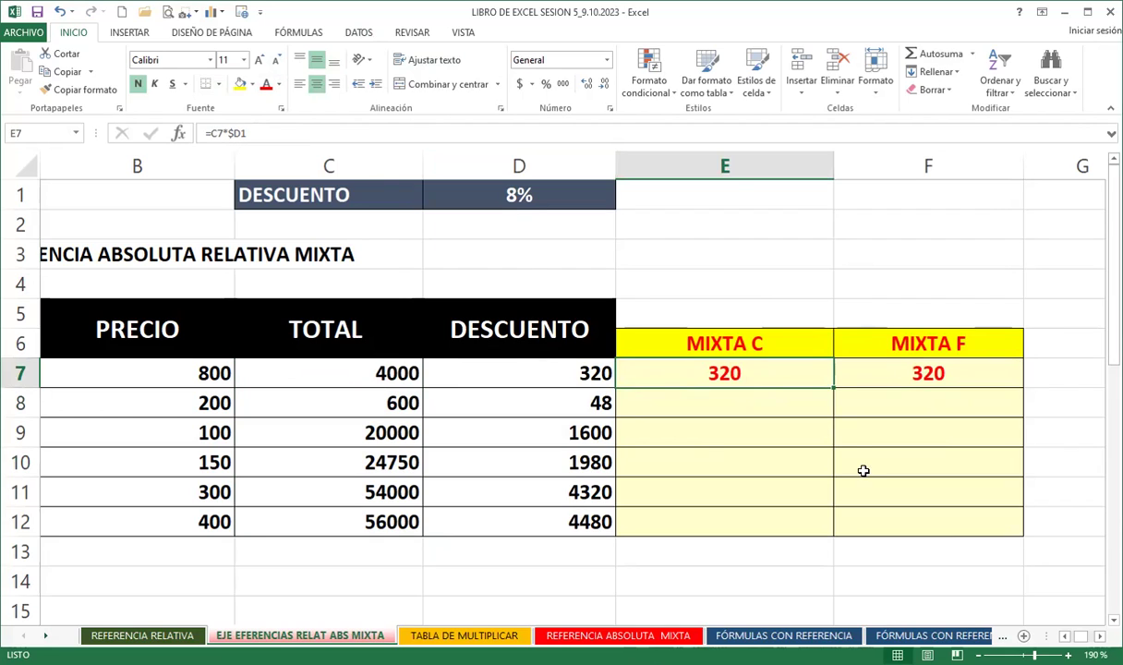
- Copy E7's =C7*$D1 down to E12 and check the resulting 0s and #¡VALOR! against D1
{"action": "left_click_drag", "start_coordinate": [835, 382], "coordinate": [824, 536]}
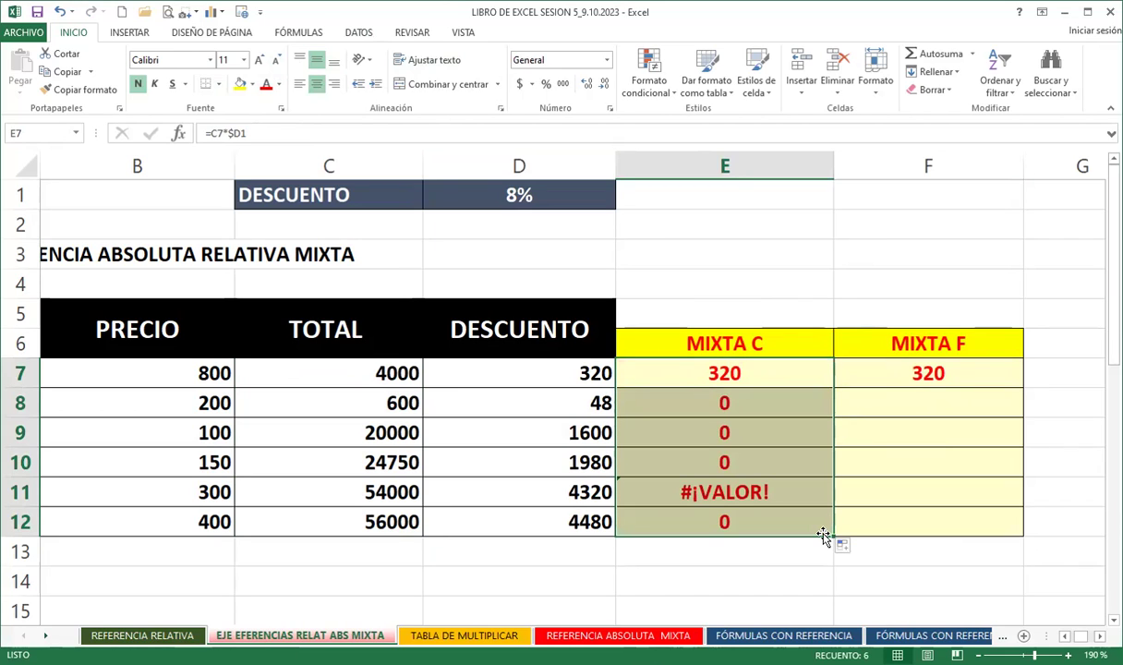
{"action": "left_click", "coordinate": [678, 378]}
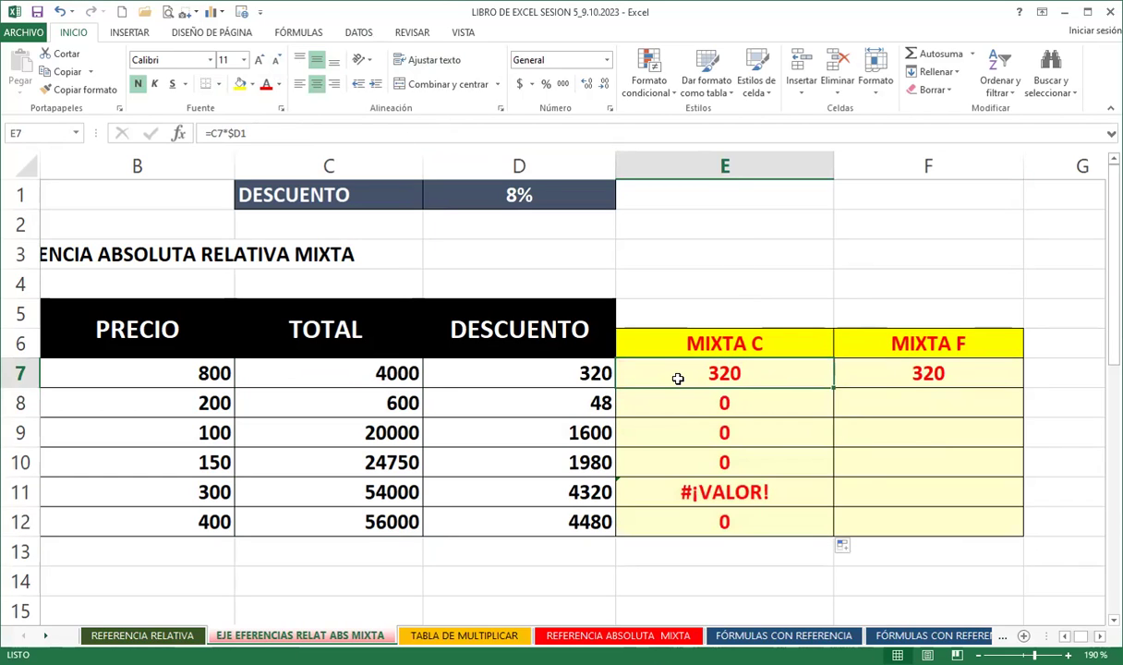
{"action": "key", "text": "Down"}
{"action": "key", "text": "Down"}
{"action": "key", "text": "Down"}
{"action": "key", "text": "Down"}
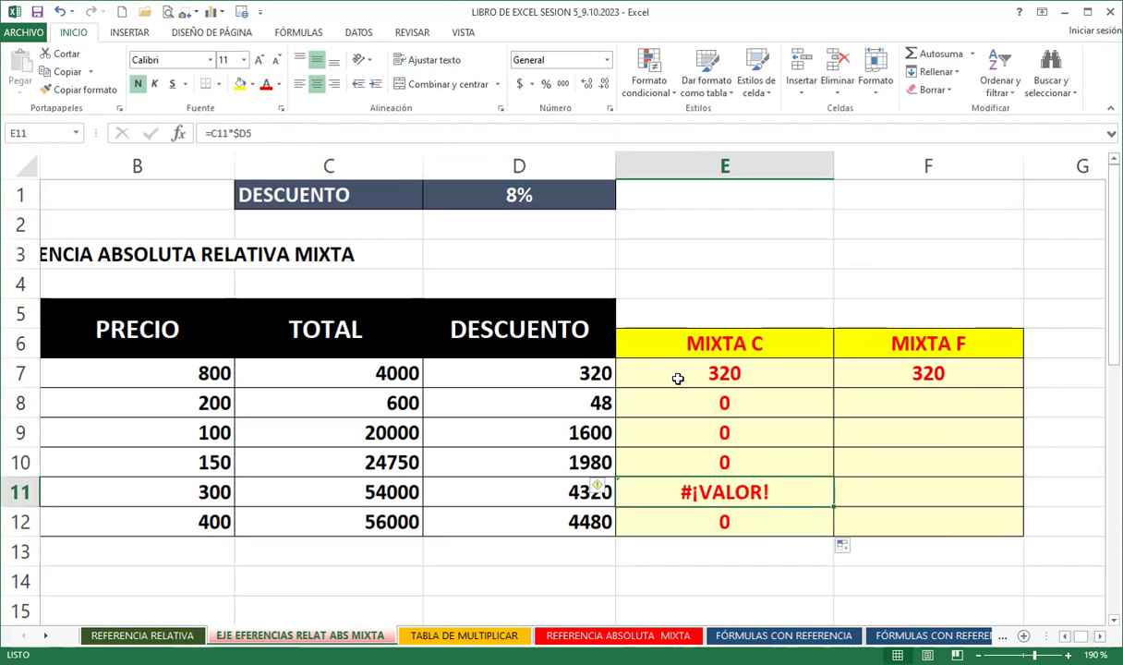
{"action": "key", "text": "Down"}
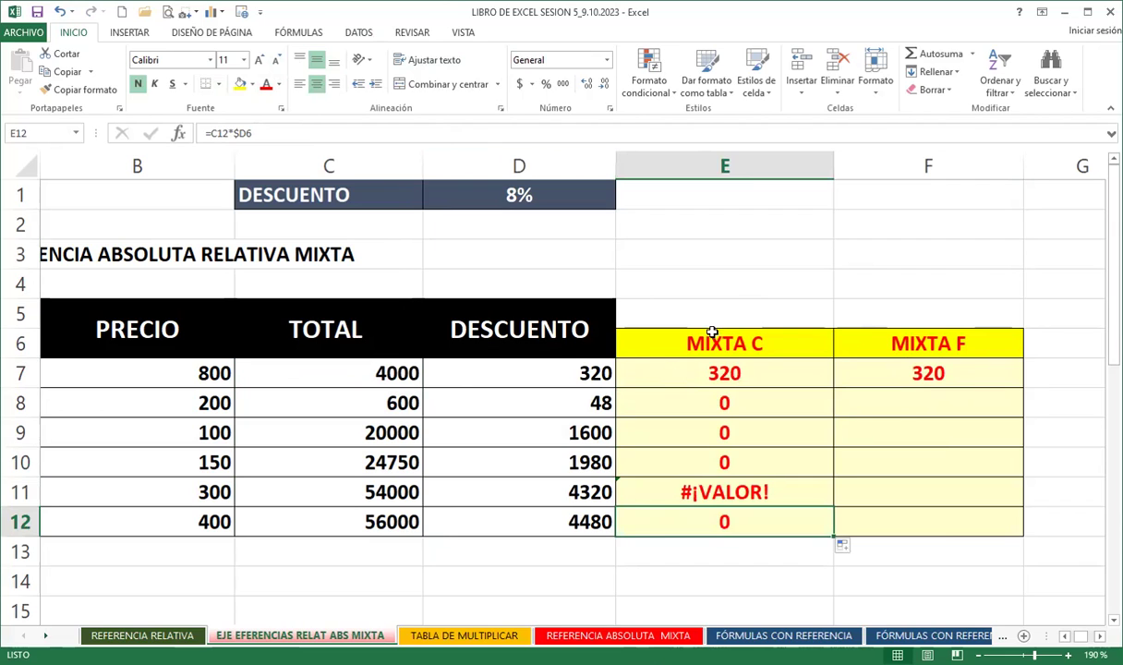
{"action": "left_click", "coordinate": [518, 203]}
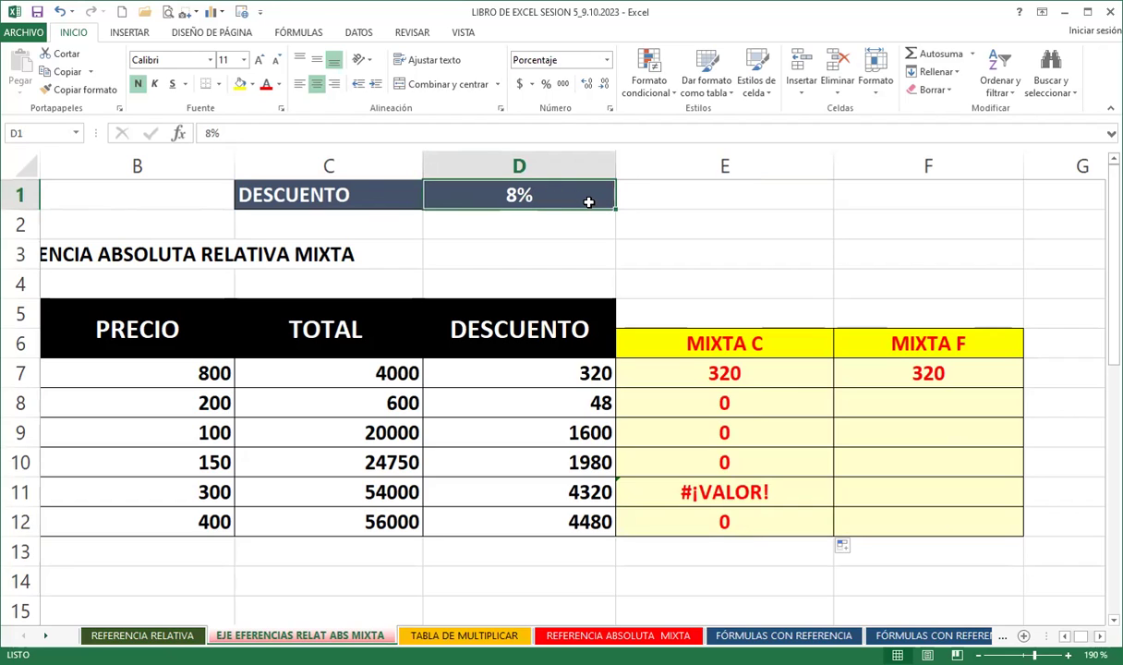
{"action": "left_click", "coordinate": [928, 372]}
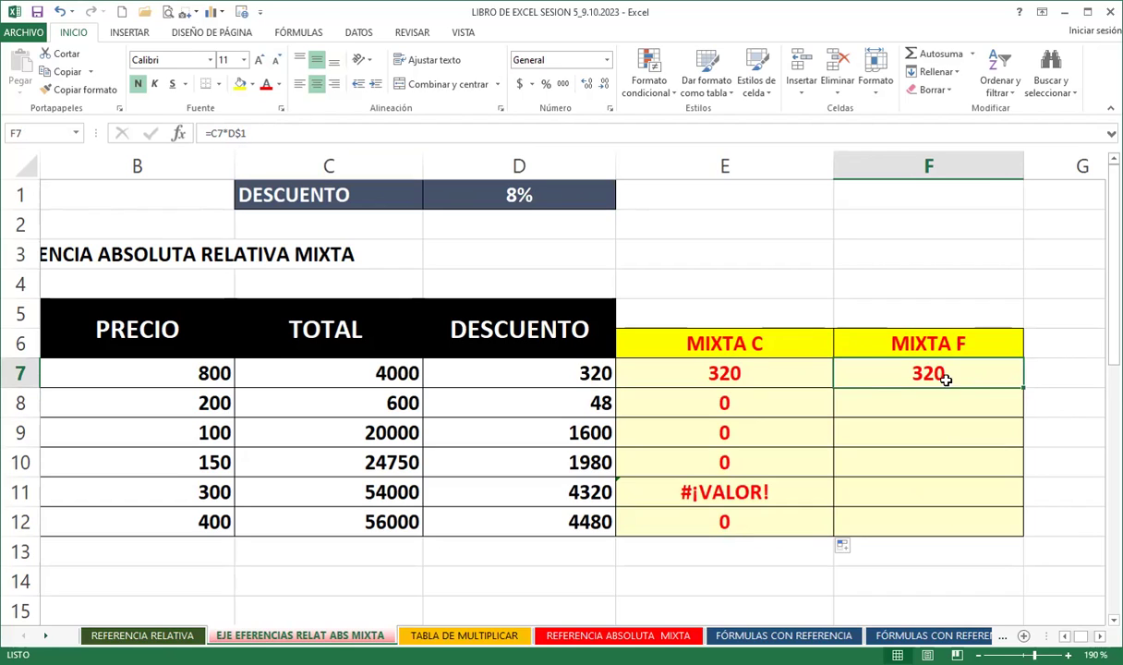
- Fill F7 down to F12 and check each copied =C*D$1 formula down the column
{"action": "double_click", "coordinate": [1021, 389]}
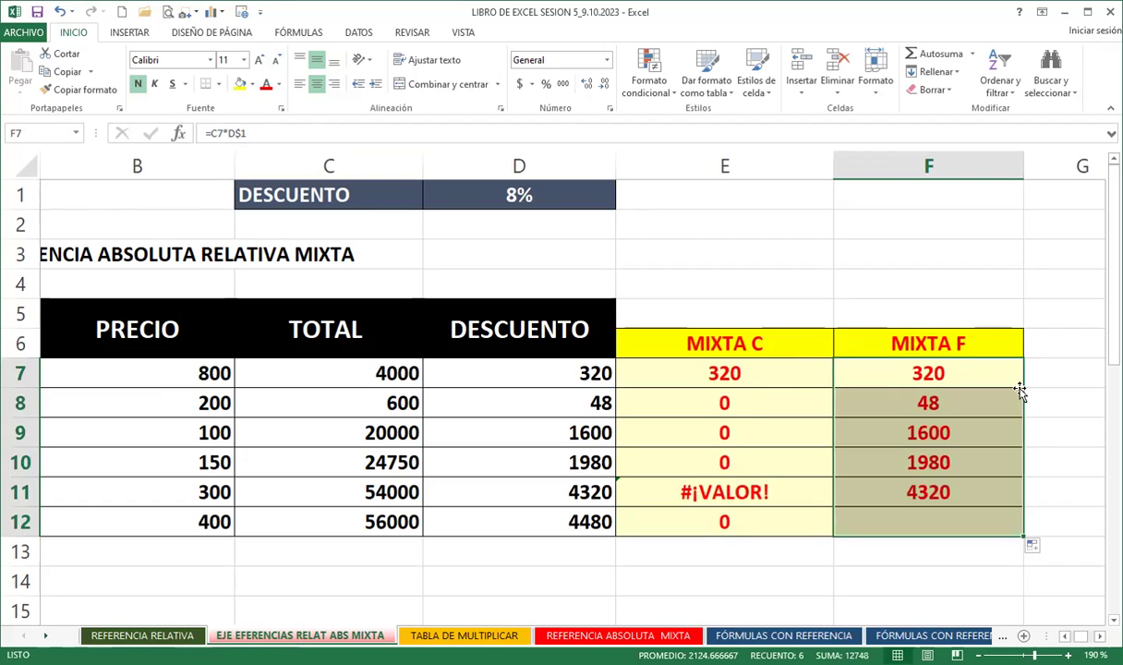
{"action": "left_click", "coordinate": [905, 401]}
{"action": "left_click_drag", "start_coordinate": [522, 377], "coordinate": [523, 524]}
{"action": "left_click", "coordinate": [927, 373]}
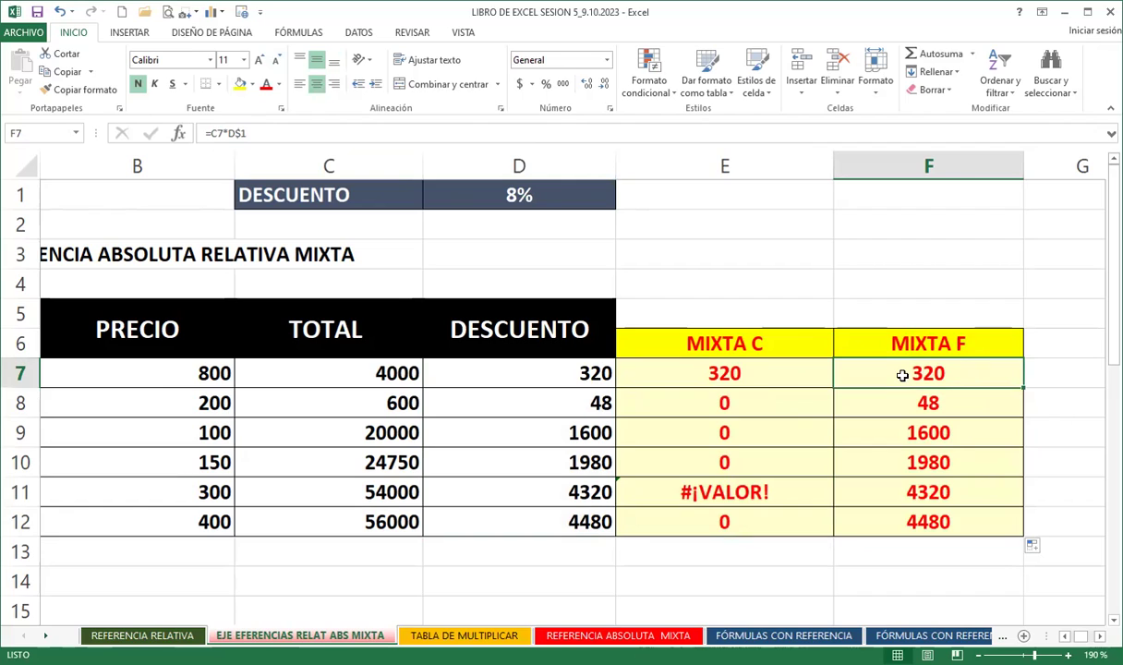
{"action": "key", "text": "Down"}
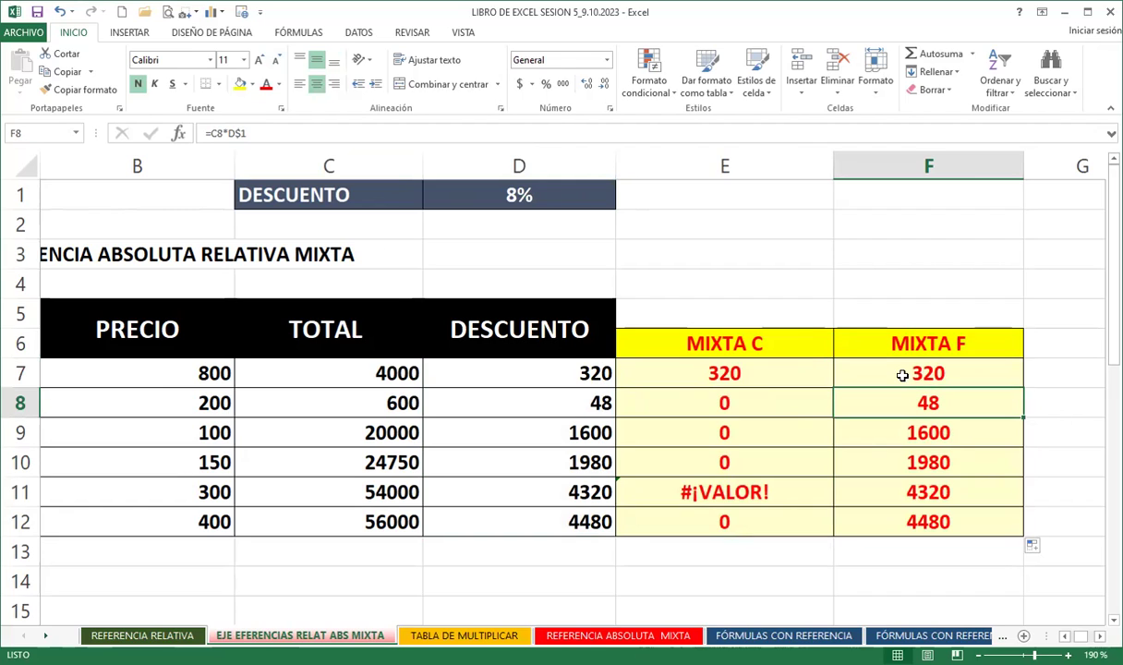
{"action": "key", "text": "Down"}
{"action": "key", "text": "Down"}
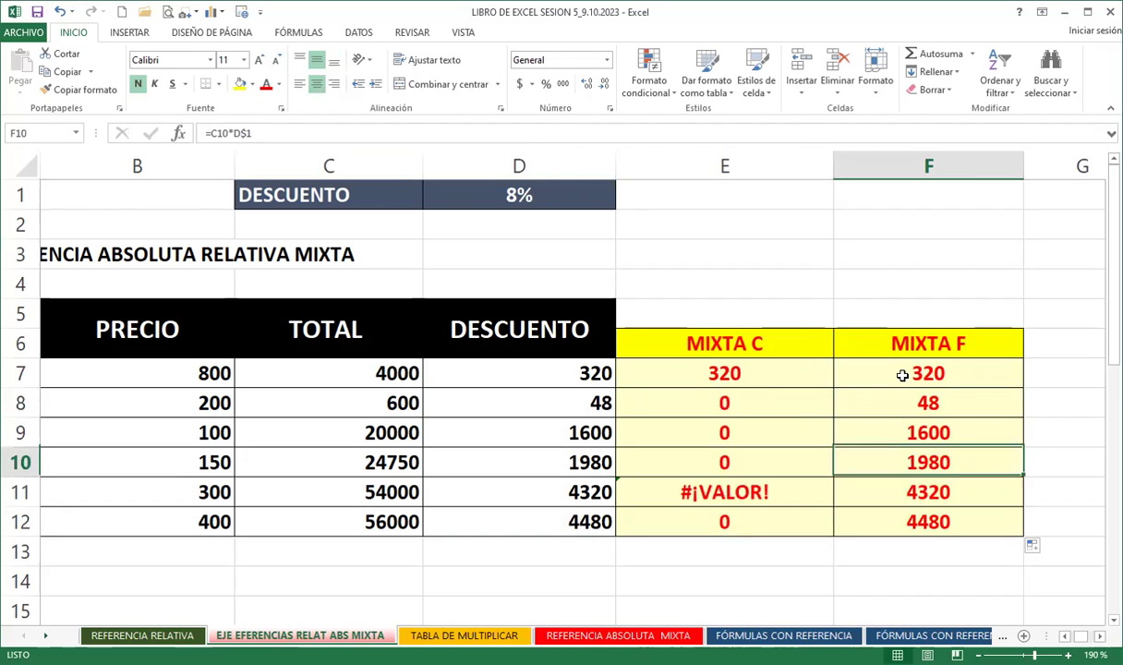
{"action": "key", "text": "Down"}
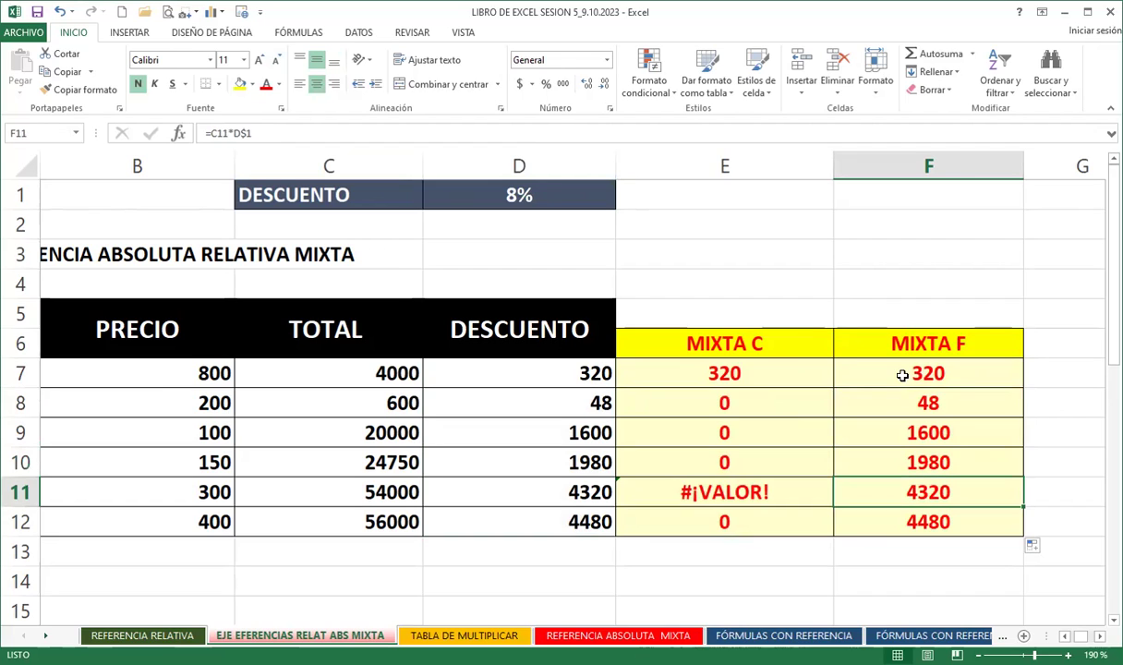
{"action": "key", "text": "Down"}
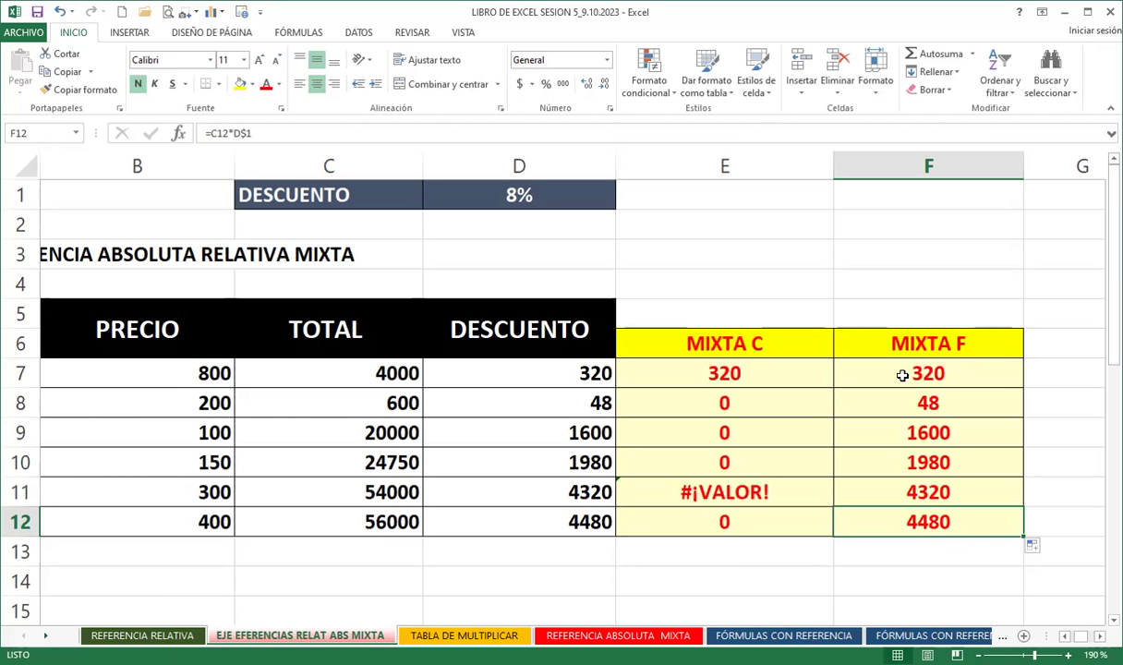
- Scroll to the lower table and review its CANTIDAD, PRECIO and TOTAL rows
{"action": "scroll", "coordinate": [596, 482], "scroll_direction": "down", "scroll_amount": 3}
{"action": "scroll", "coordinate": [591, 478], "scroll_direction": "down", "scroll_amount": 4}
{"action": "scroll", "coordinate": [370, 462], "scroll_direction": "up", "scroll_amount": 1}
{"action": "scroll", "coordinate": [266, 431], "scroll_direction": "up", "scroll_amount": 6}
{"action": "scroll", "coordinate": [370, 439], "scroll_direction": "down", "scroll_amount": 2}
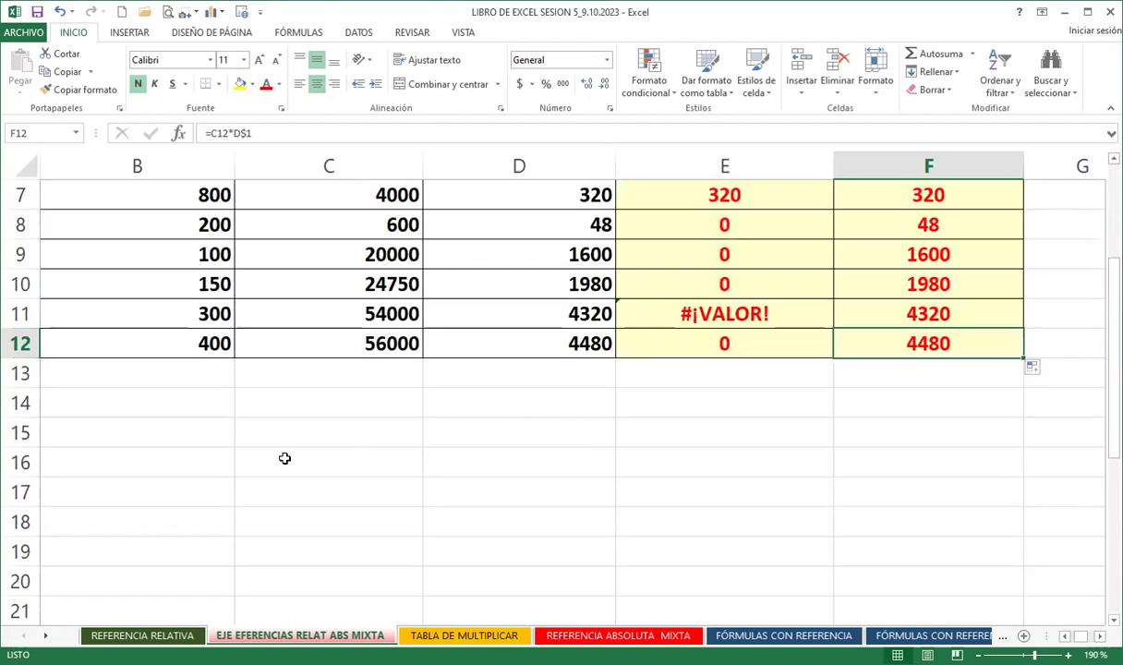
{"action": "scroll", "coordinate": [240, 466], "scroll_direction": "down", "scroll_amount": 4}
{"action": "left_click", "coordinate": [153, 408]}
{"action": "left_click", "coordinate": [161, 445]}
{"action": "left_click", "coordinate": [145, 478]}
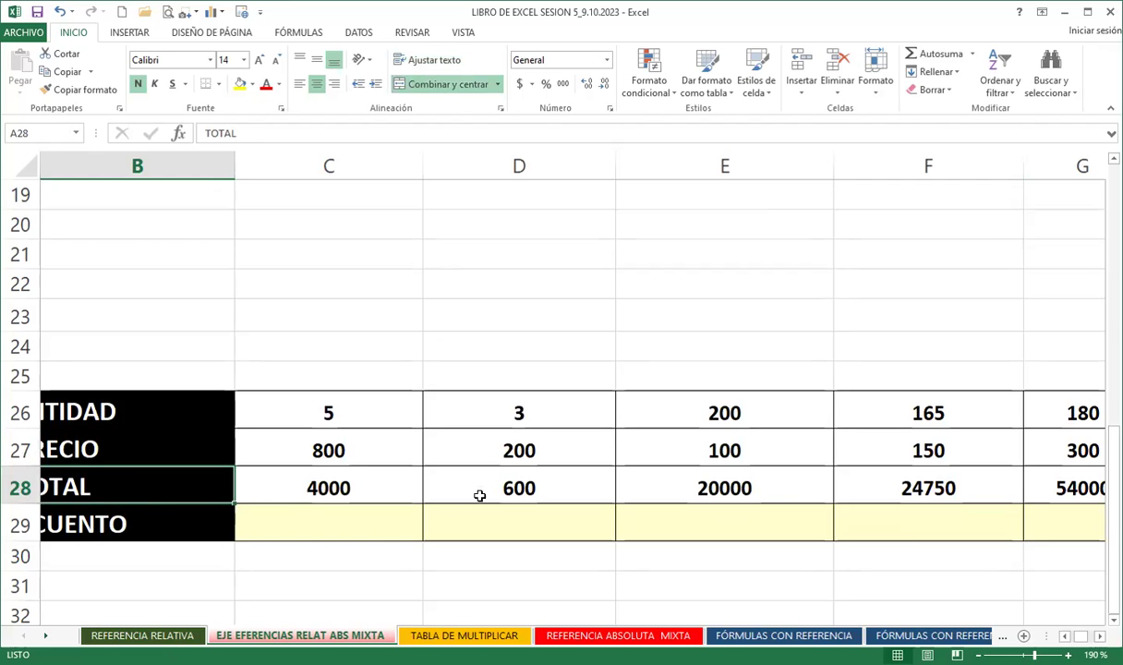
{"action": "scroll", "coordinate": [358, 497], "scroll_direction": "down", "scroll_amount": 2, "text": "ctrl"}
{"action": "scroll", "coordinate": [359, 497], "scroll_direction": "down", "scroll_amount": 2}
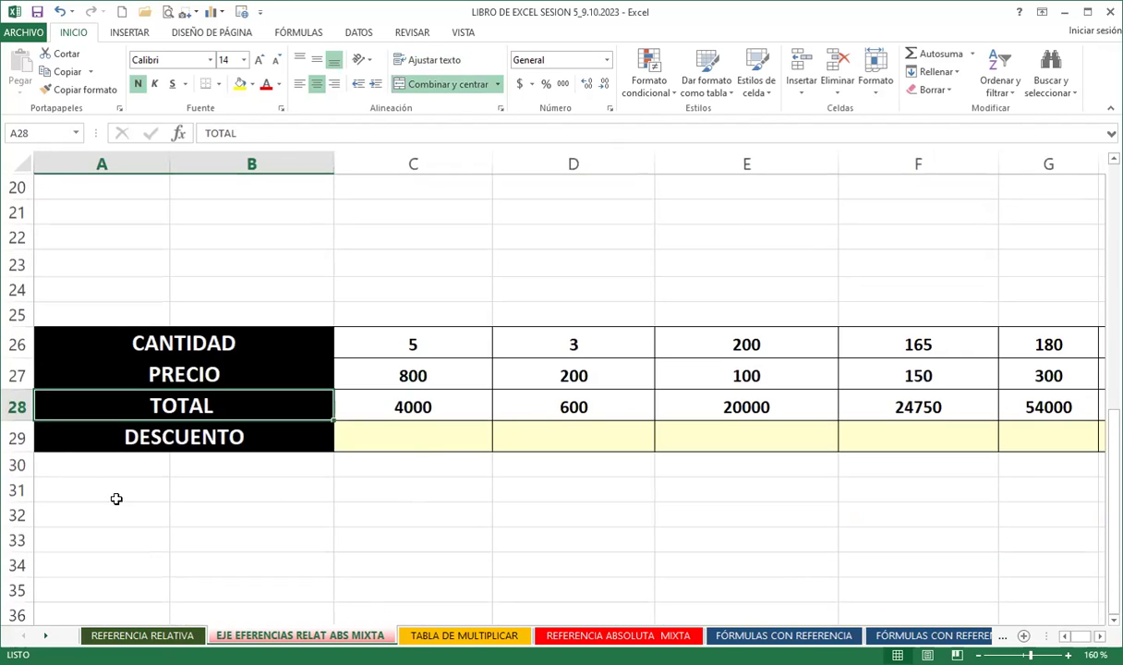
- Enter the discount formula =C28*D$1 in C29, giving 320
{"action": "left_click", "coordinate": [430, 436]}
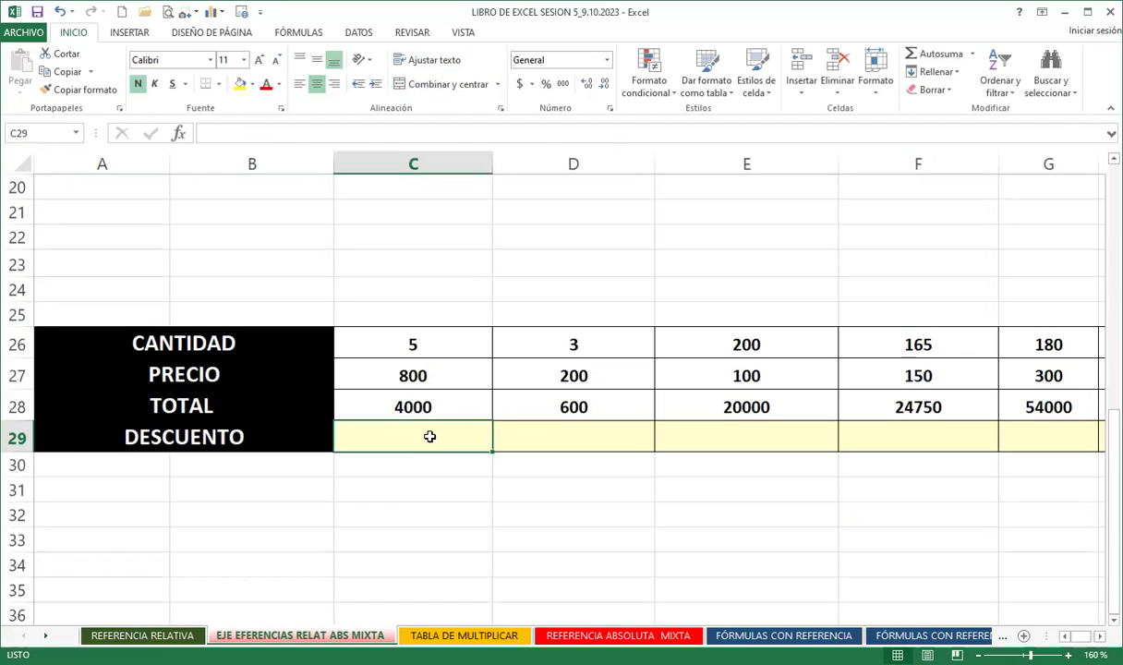
{"action": "type", "text": "="}
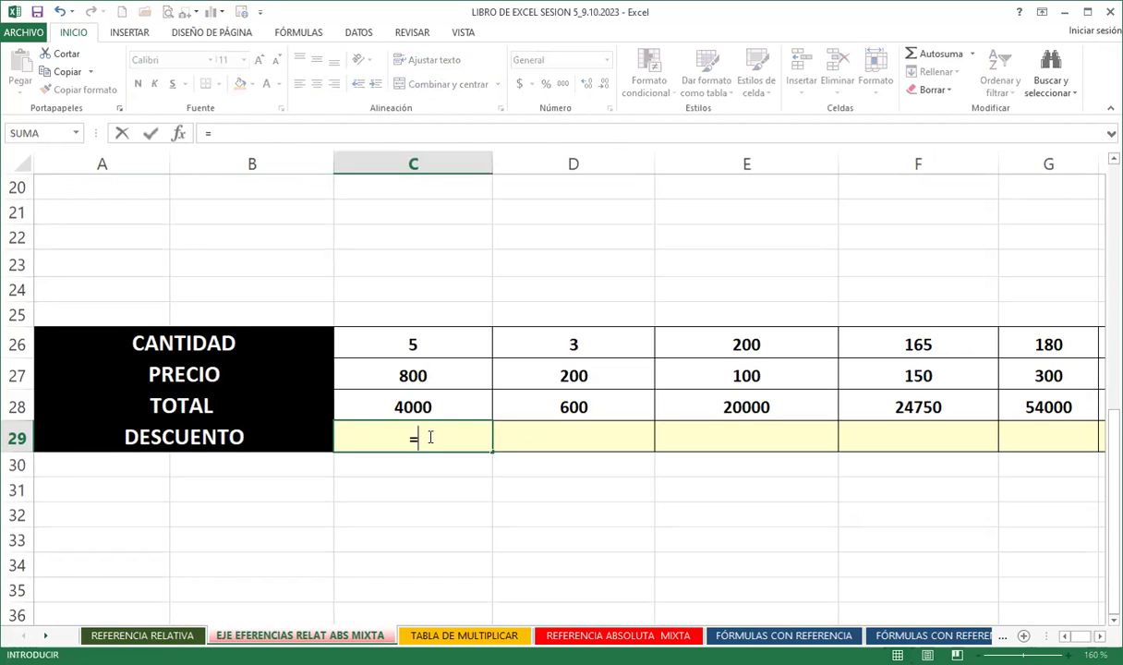
{"action": "left_click", "coordinate": [434, 403]}
{"action": "scroll", "coordinate": [416, 291], "scroll_direction": "up", "scroll_amount": 3}
{"action": "scroll", "coordinate": [442, 345], "scroll_direction": "up", "scroll_amount": 3}
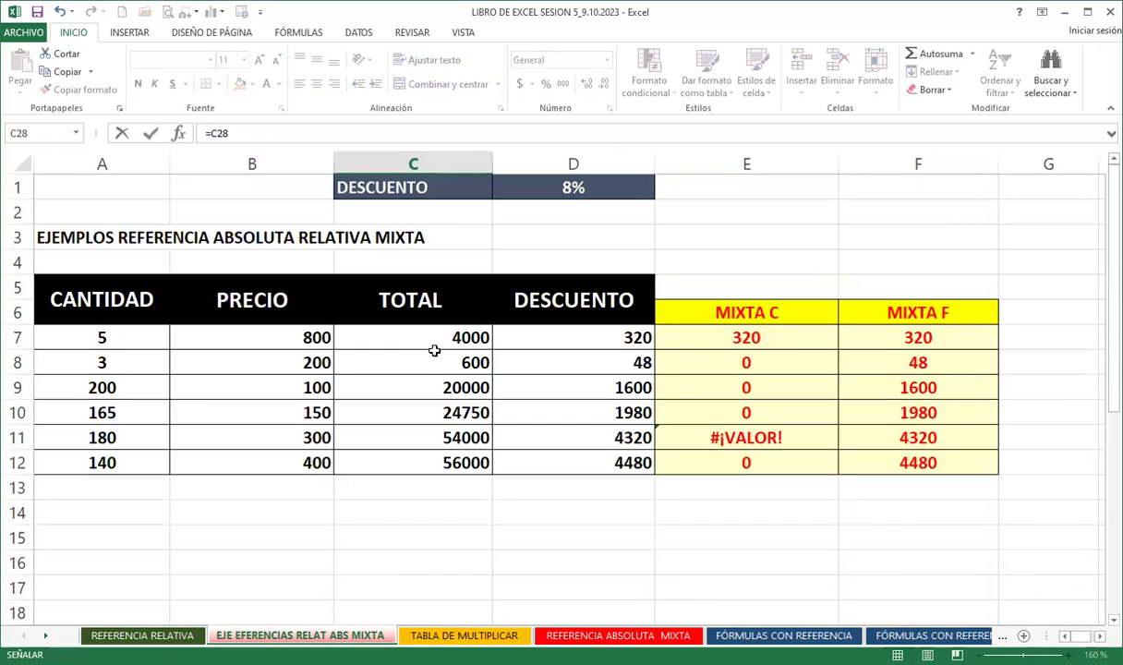
{"action": "scroll", "coordinate": [434, 351], "scroll_direction": "down", "scroll_amount": 6}
{"action": "type", "text": "*"}
{"action": "scroll", "coordinate": [590, 483], "scroll_direction": "up", "scroll_amount": 6}
{"action": "left_click", "coordinate": [556, 190]}
{"action": "scroll", "coordinate": [503, 531], "scroll_direction": "down", "scroll_amount": 5}
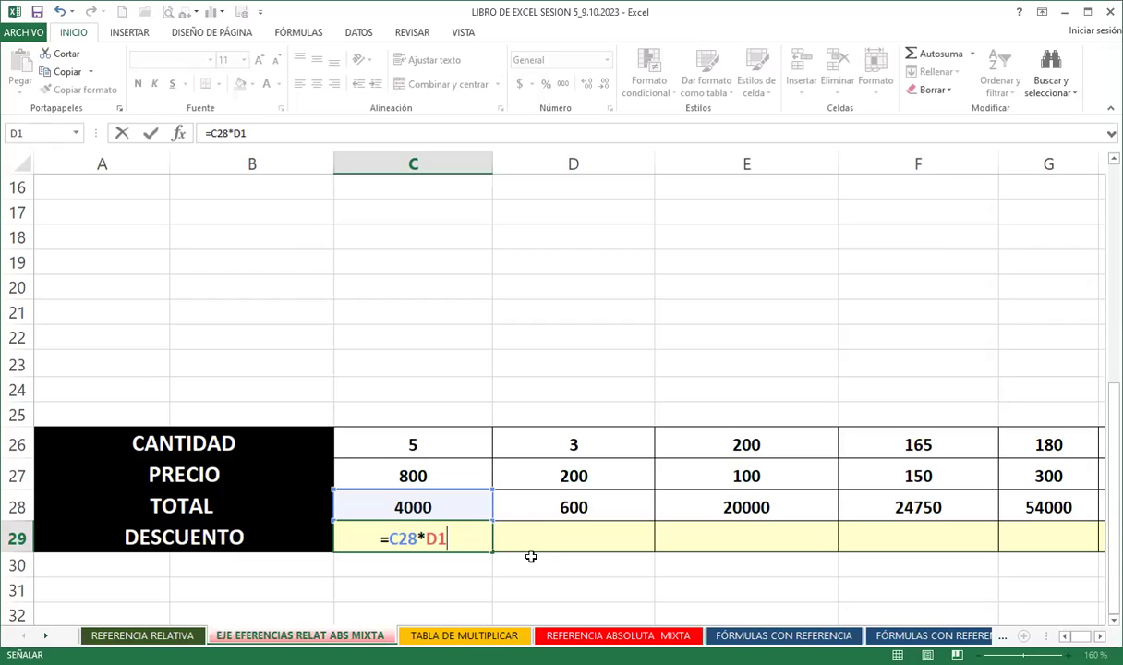
{"action": "key", "text": "F4"}
{"action": "key", "text": "F4"}
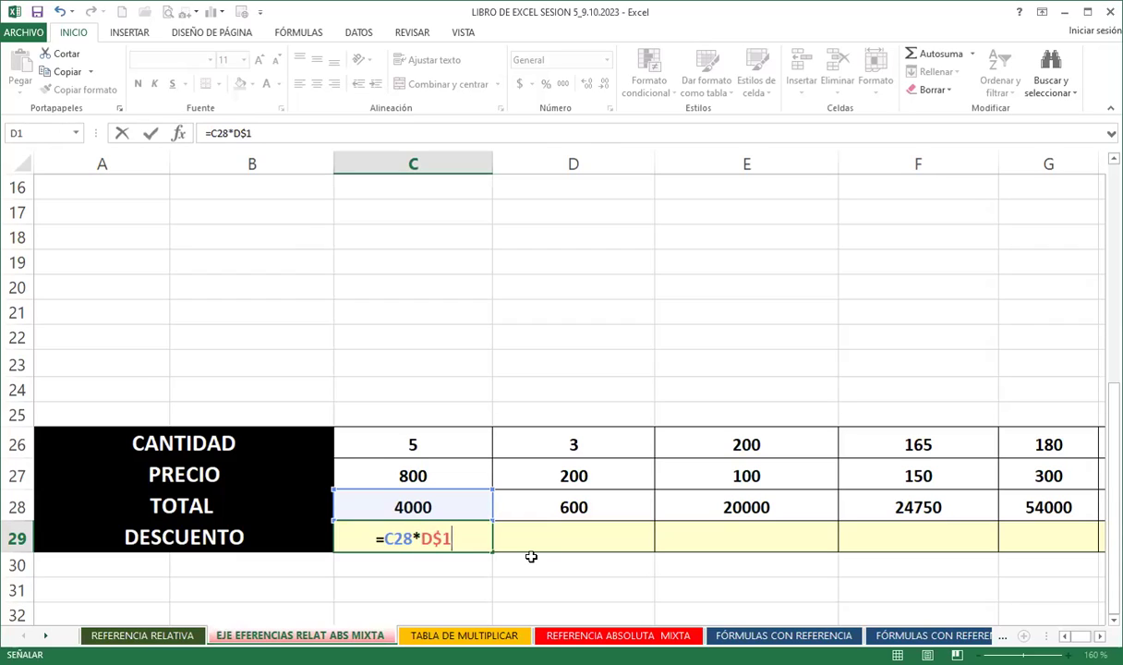
{"action": "key", "text": "Return"}
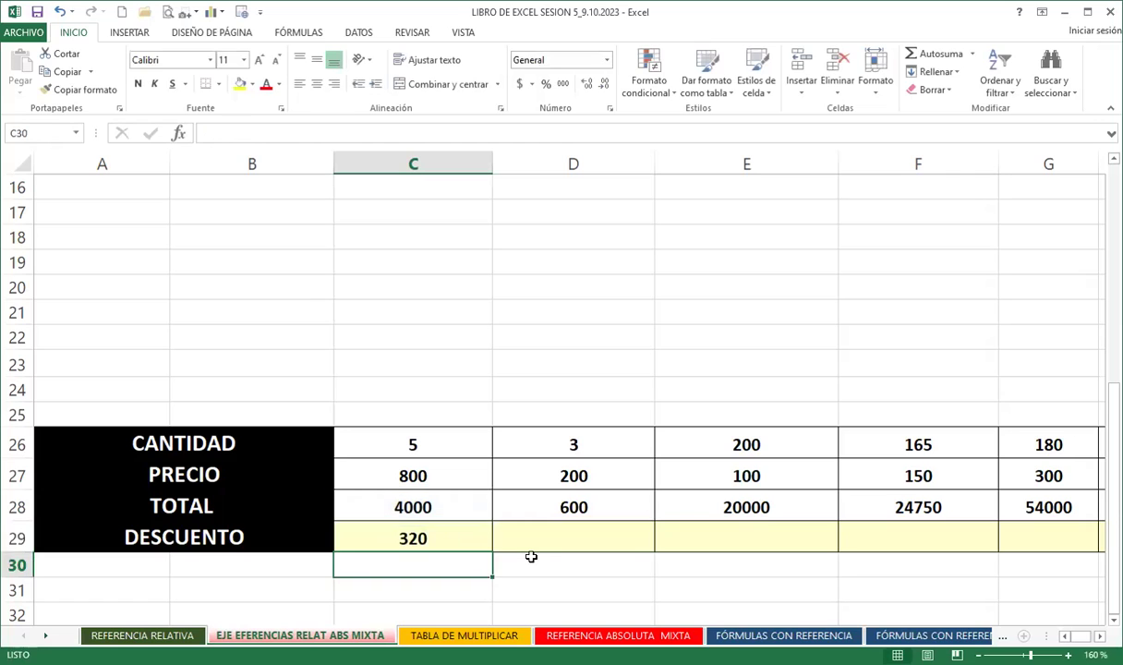
- Copy C29 across to D29:E29, then undo the copy that produced zeros
{"action": "left_click", "coordinate": [442, 536]}
{"action": "scroll", "coordinate": [499, 416], "scroll_direction": "up", "scroll_amount": 2}
{"action": "scroll", "coordinate": [499, 416], "scroll_direction": "up", "scroll_amount": 3}
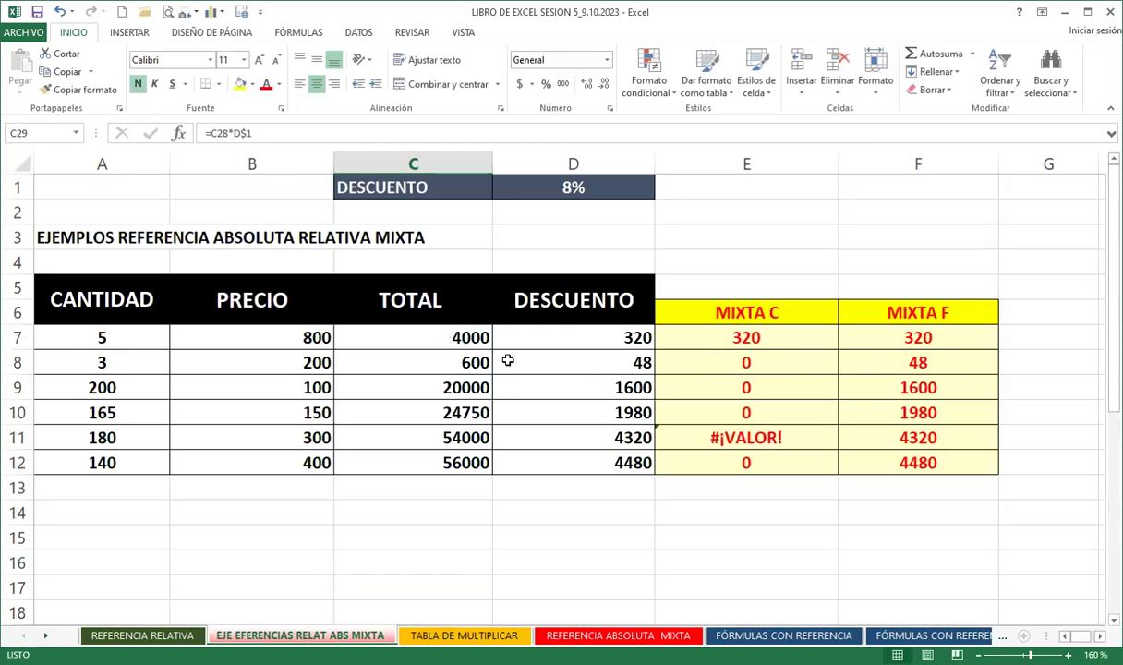
{"action": "scroll", "coordinate": [610, 462], "scroll_direction": "down", "scroll_amount": 4}
{"action": "scroll", "coordinate": [608, 472], "scroll_direction": "down", "scroll_amount": 2}
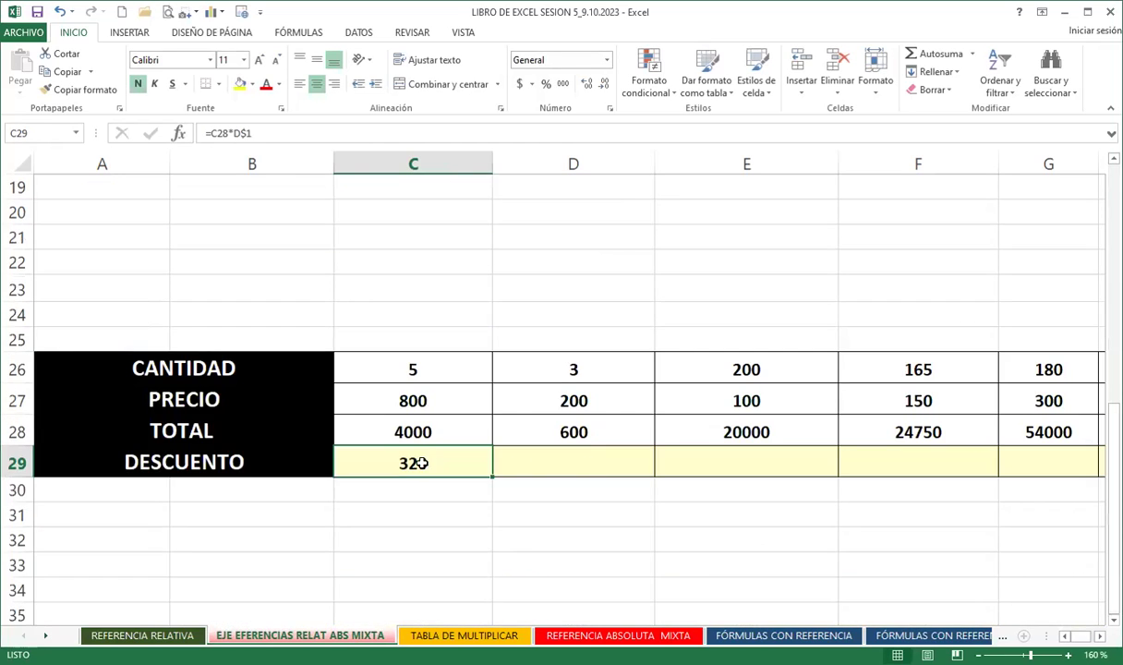
{"action": "left_click", "coordinate": [494, 478]}
{"action": "left_click", "coordinate": [486, 473]}
{"action": "left_click_drag", "start_coordinate": [493, 475], "coordinate": [816, 462]}
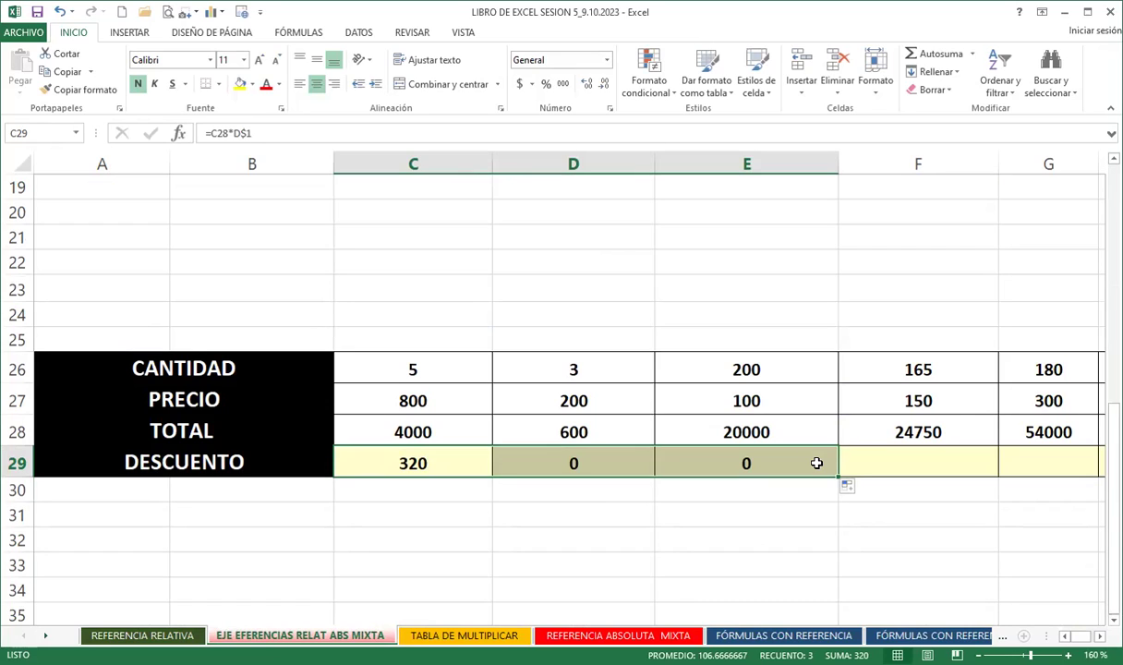
{"action": "key", "text": "ctrl+z"}
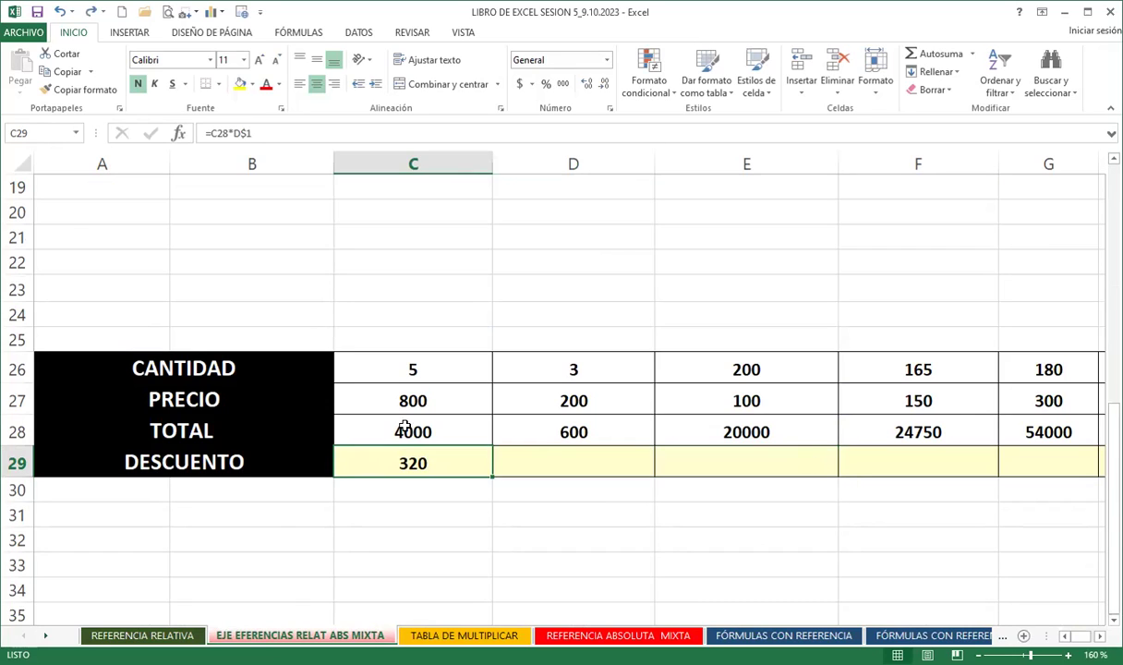
- Change C29's formula to =C28*$D1, locking column D, still returning 320
{"action": "double_click", "coordinate": [391, 462]}
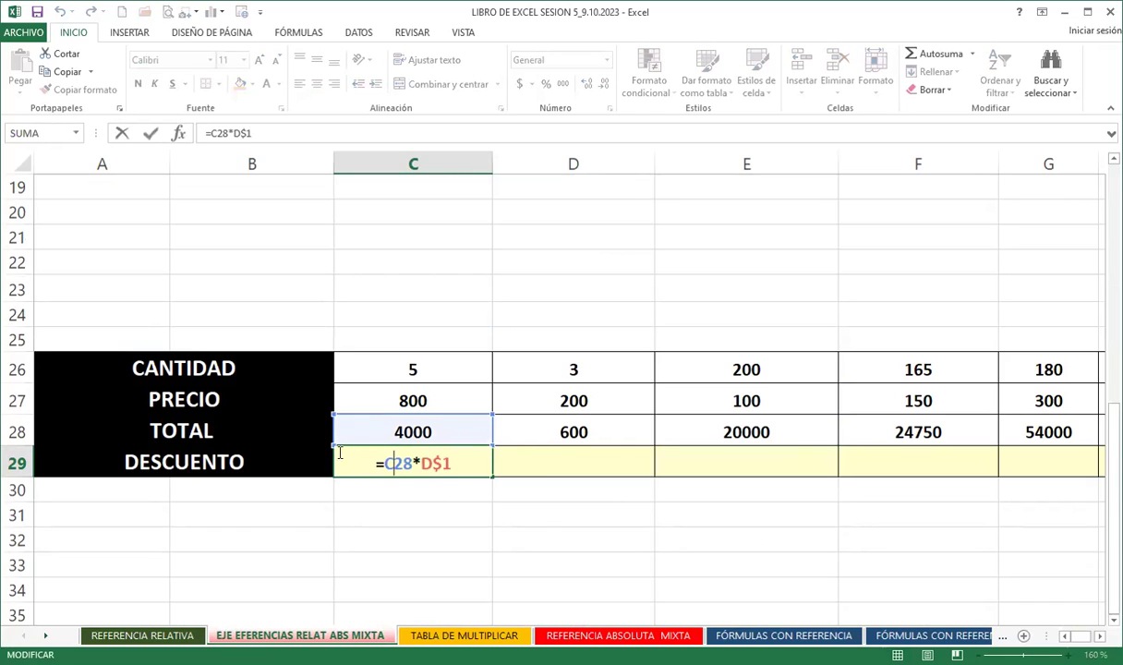
{"action": "key", "text": "F4"}
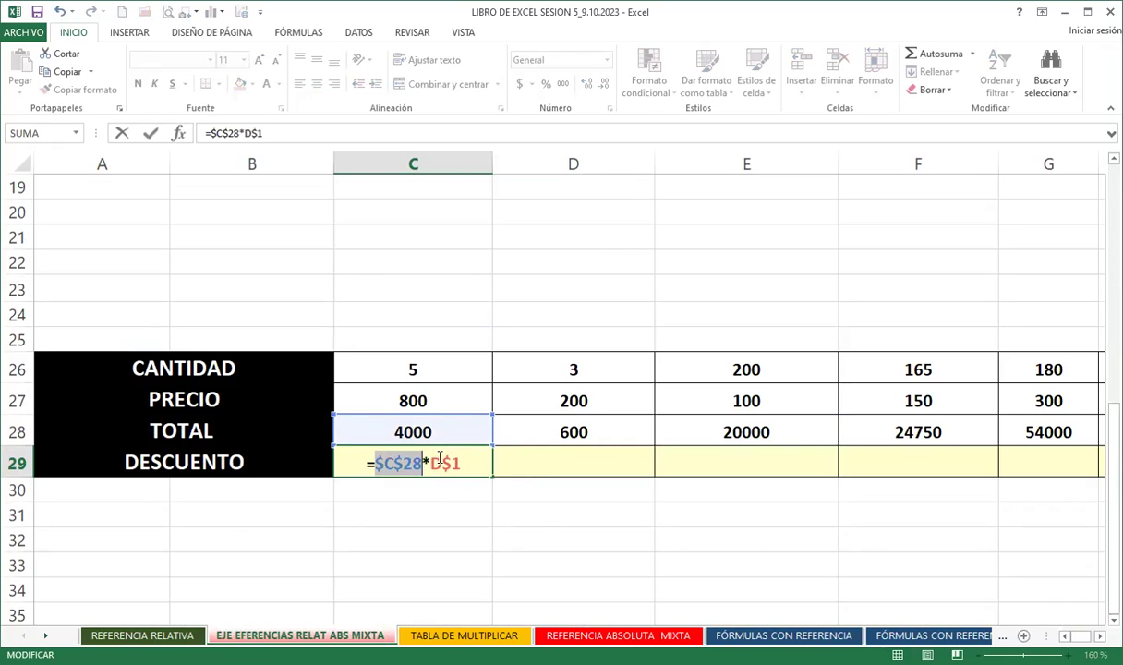
{"action": "key", "text": "F4"}
{"action": "key", "text": "F4"}
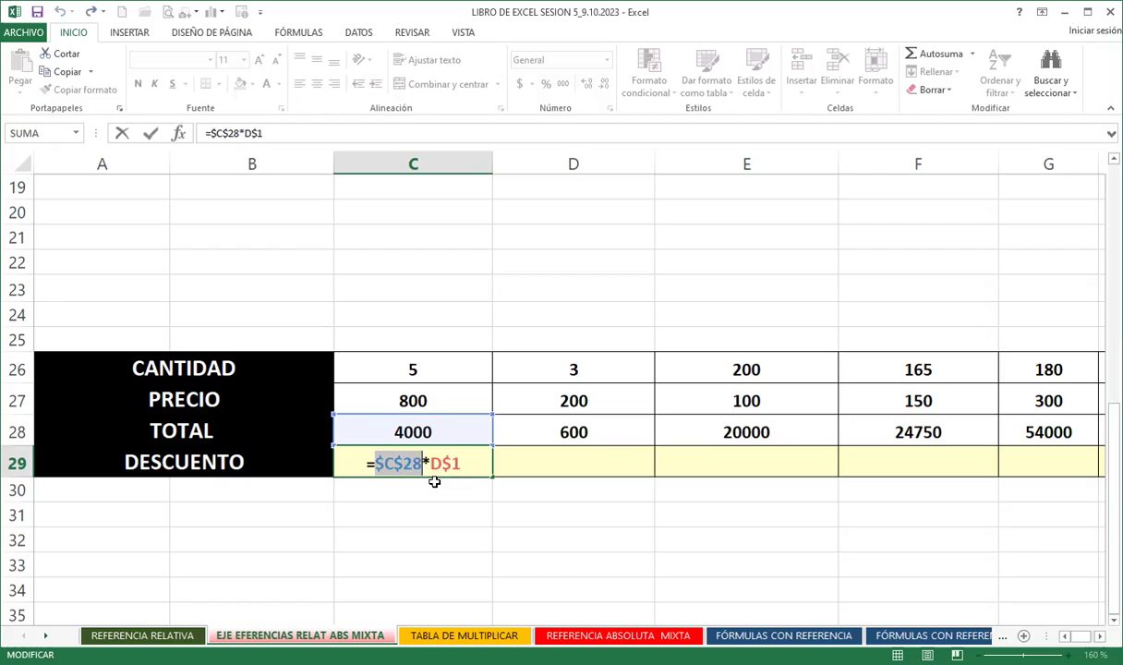
{"action": "key", "text": "F4"}
{"action": "key", "text": "F4"}
{"action": "key", "text": "F4"}
{"action": "key", "text": "F4"}
{"action": "key", "text": "F4"}
{"action": "key", "text": "Right"}
{"action": "key", "text": "Right"}
{"action": "key", "text": "Right"}
{"action": "key", "text": "F4"}
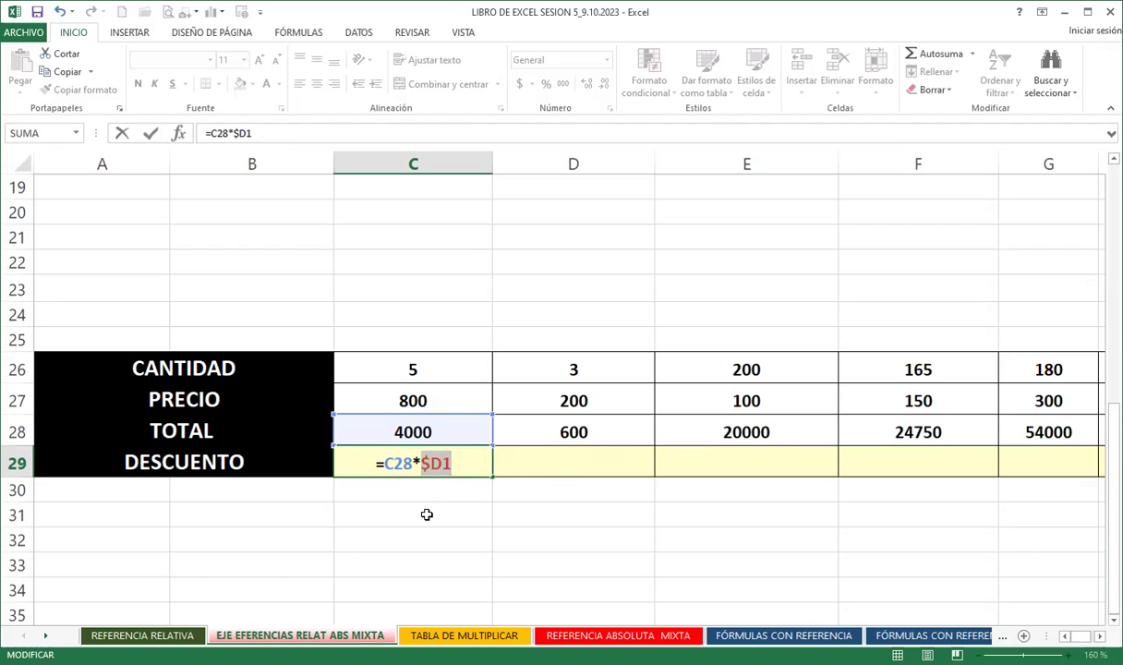
{"action": "key", "text": "Return"}
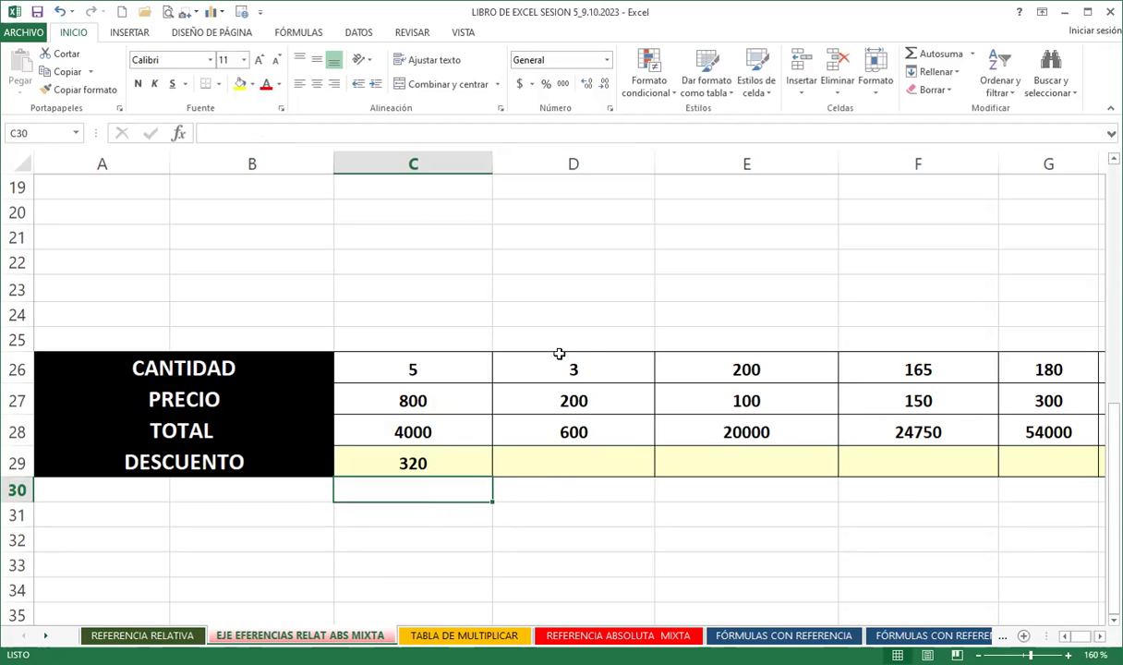
{"action": "left_click", "coordinate": [425, 421]}
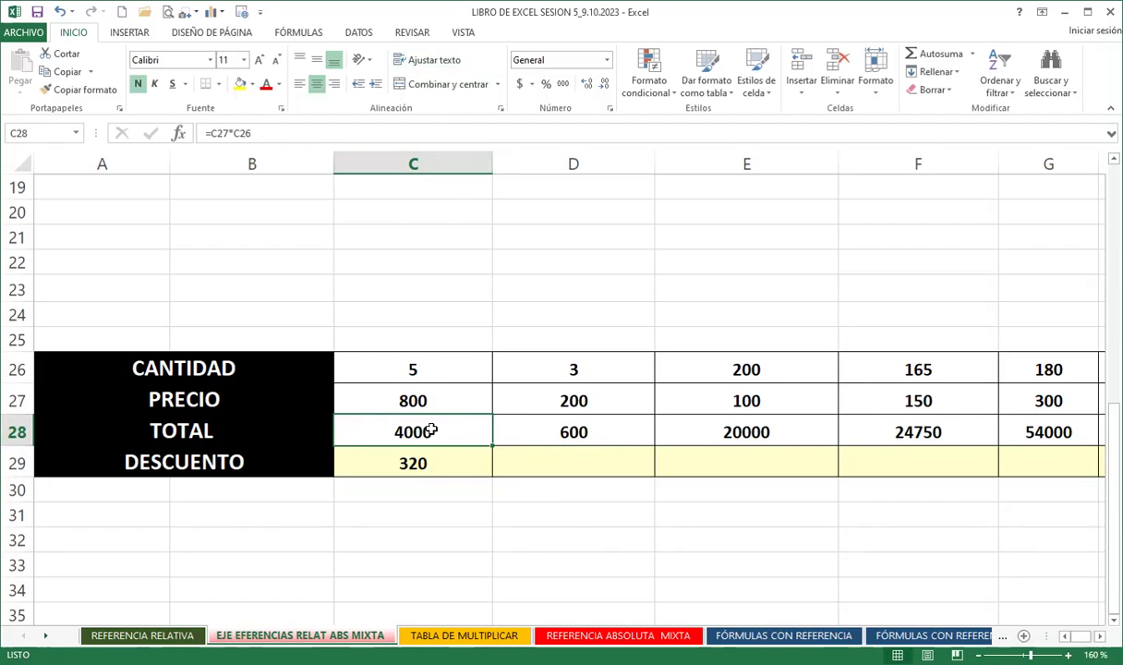
{"action": "left_click", "coordinate": [523, 416]}
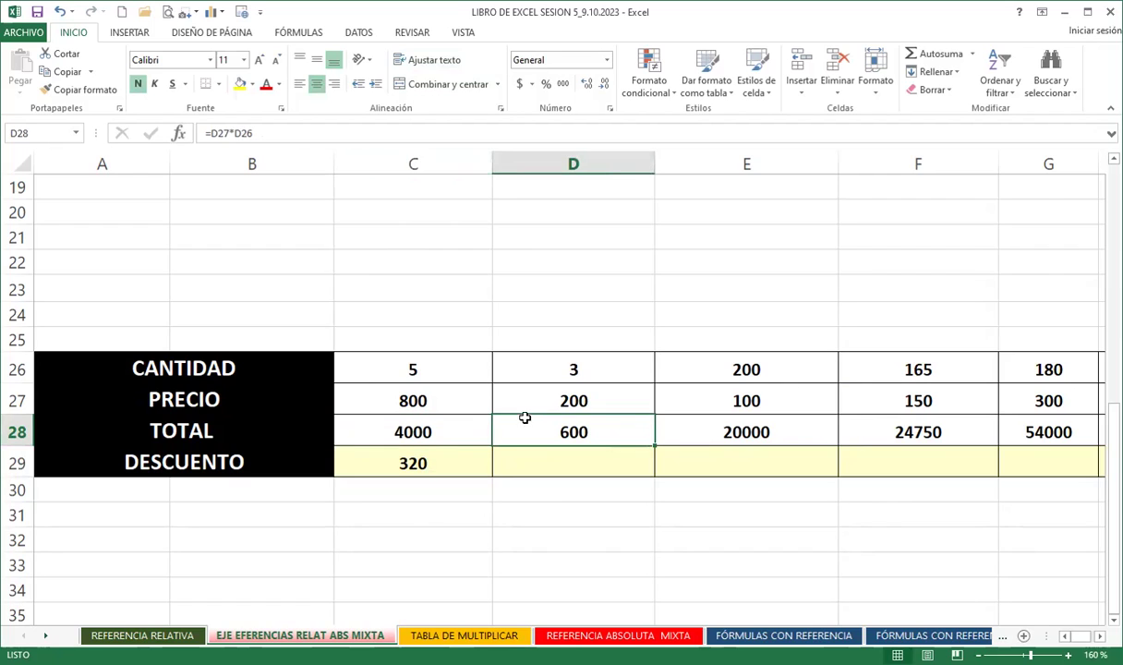
{"action": "left_click", "coordinate": [709, 428]}
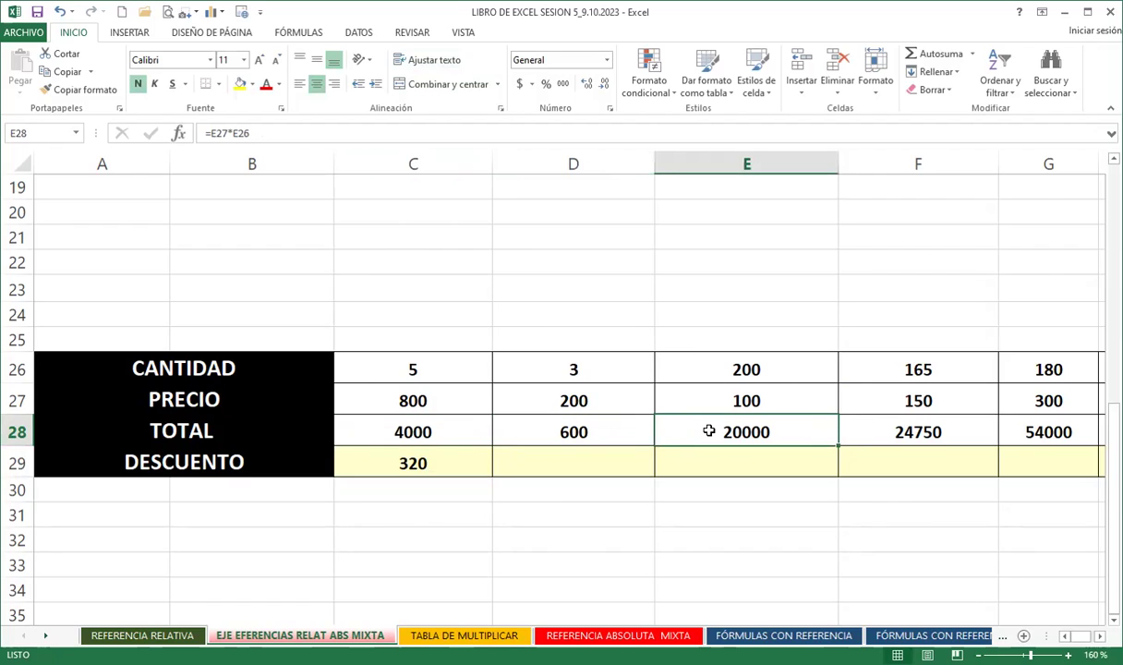
{"action": "left_click", "coordinate": [892, 432]}
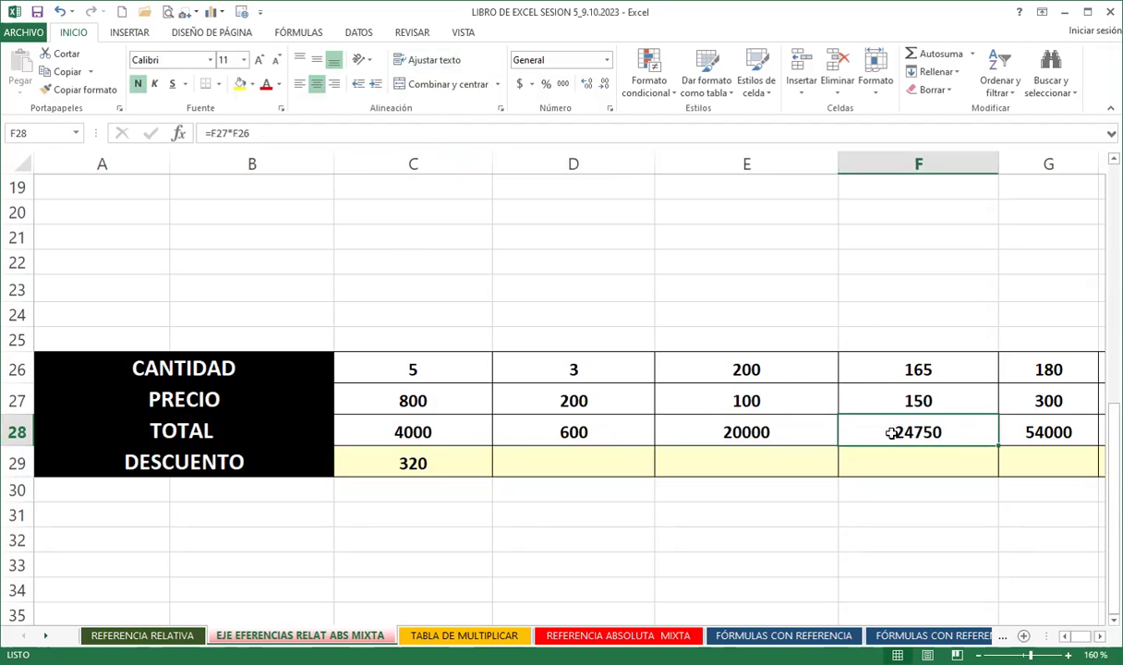
{"action": "left_click", "coordinate": [1035, 429]}
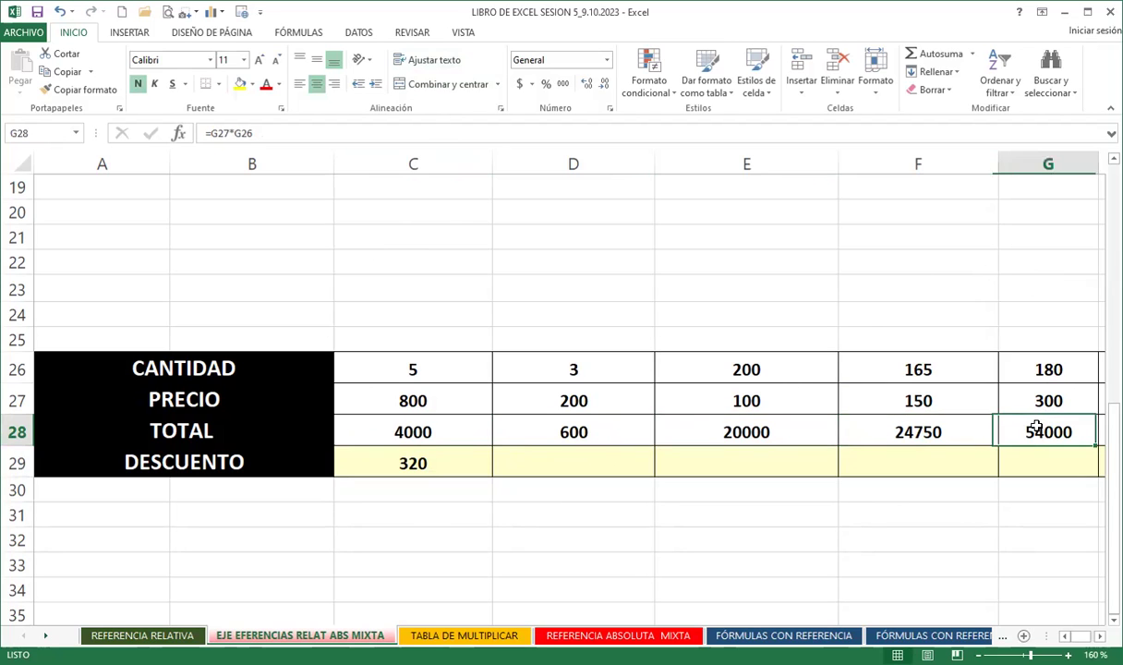
{"action": "scroll", "coordinate": [393, 283], "scroll_direction": "up", "scroll_amount": 4}
{"action": "scroll", "coordinate": [386, 276], "scroll_direction": "up", "scroll_amount": 2}
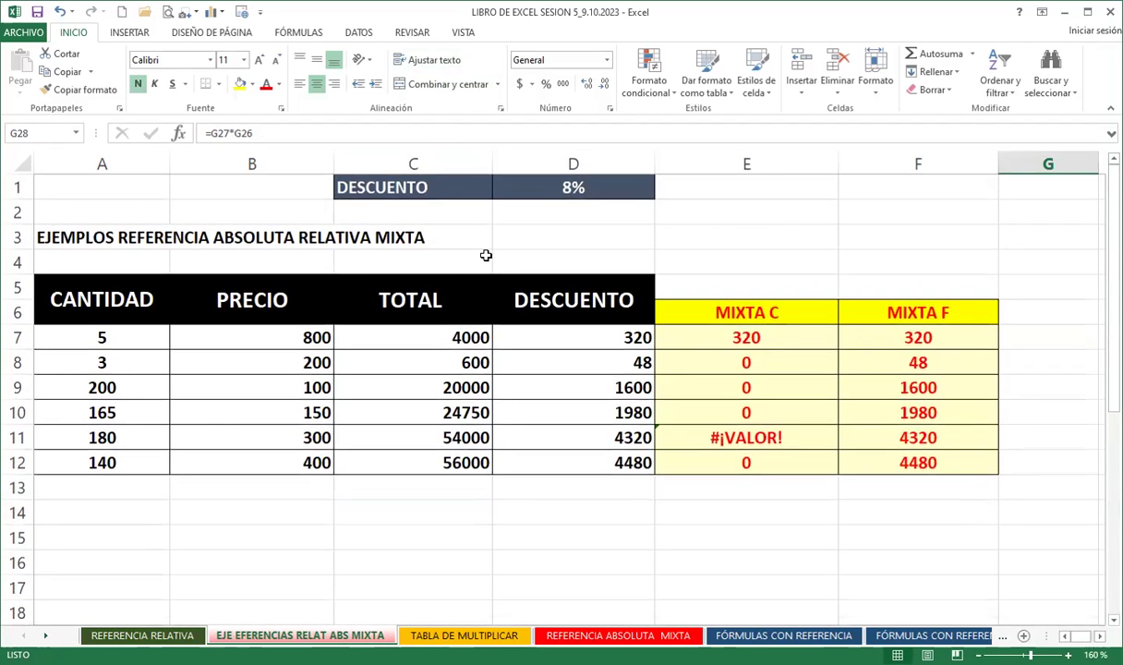
{"action": "left_click", "coordinate": [552, 187]}
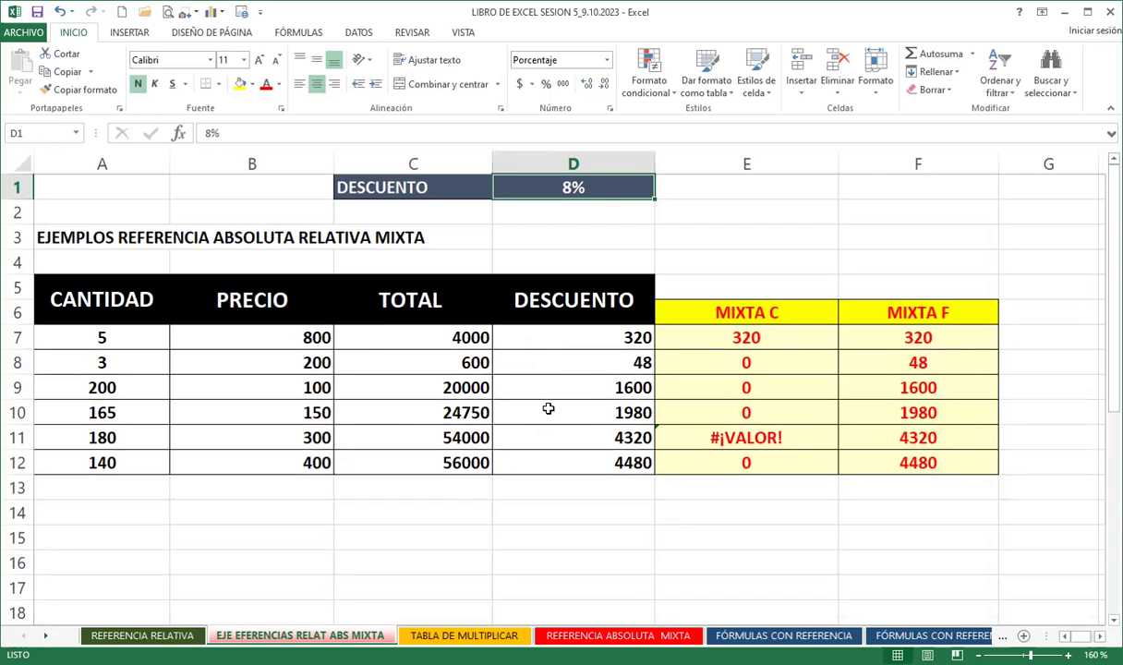
{"action": "scroll", "coordinate": [549, 409], "scroll_direction": "down", "scroll_amount": 3}
{"action": "scroll", "coordinate": [604, 437], "scroll_direction": "down", "scroll_amount": 3}
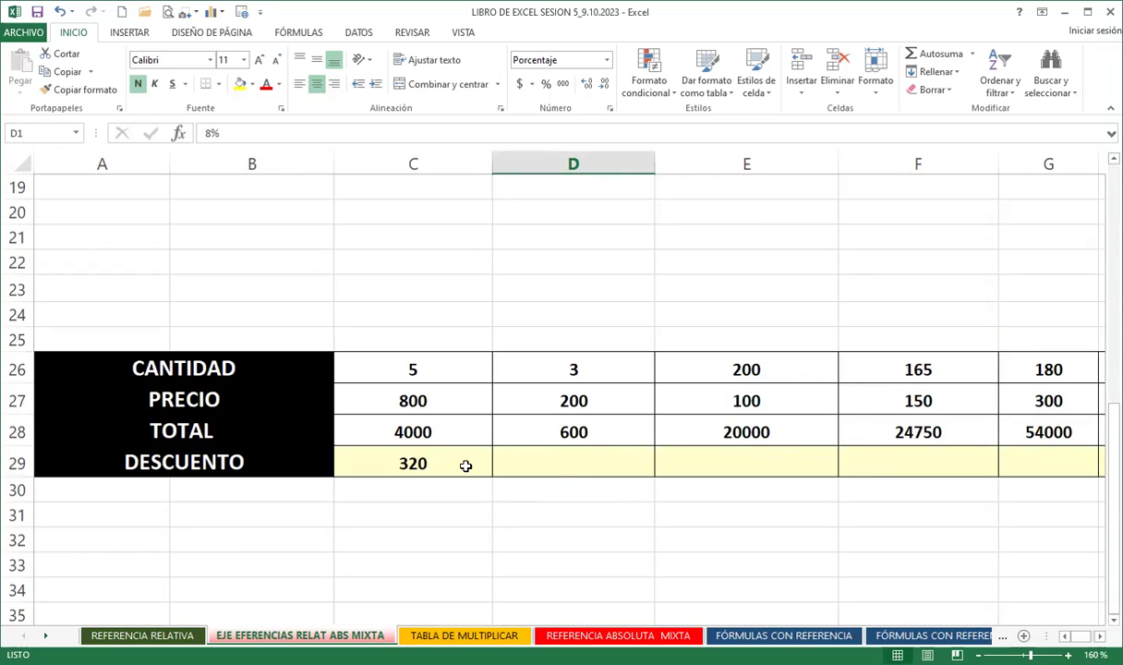
{"action": "left_click", "coordinate": [419, 434]}
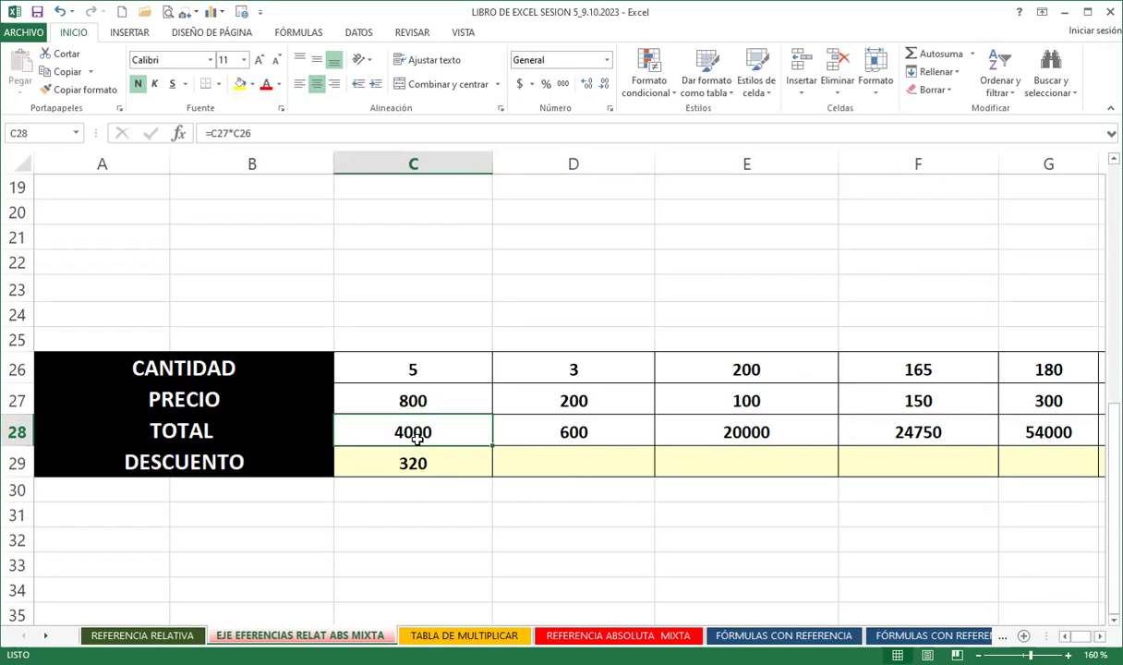
{"action": "left_click", "coordinate": [549, 424]}
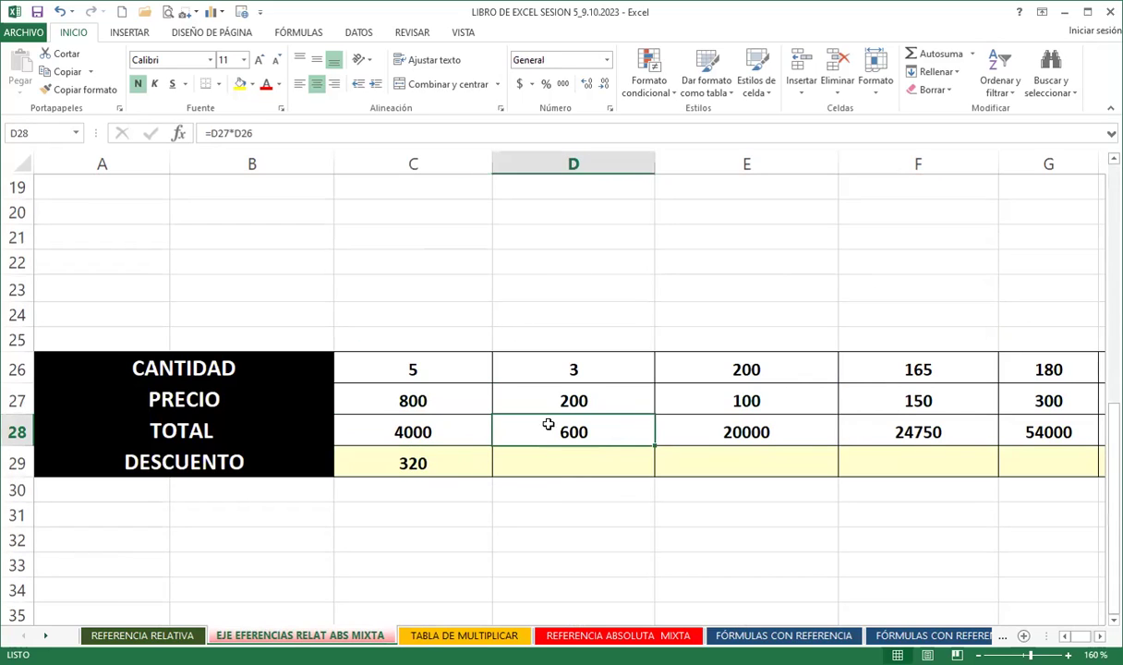
{"action": "left_click", "coordinate": [669, 428]}
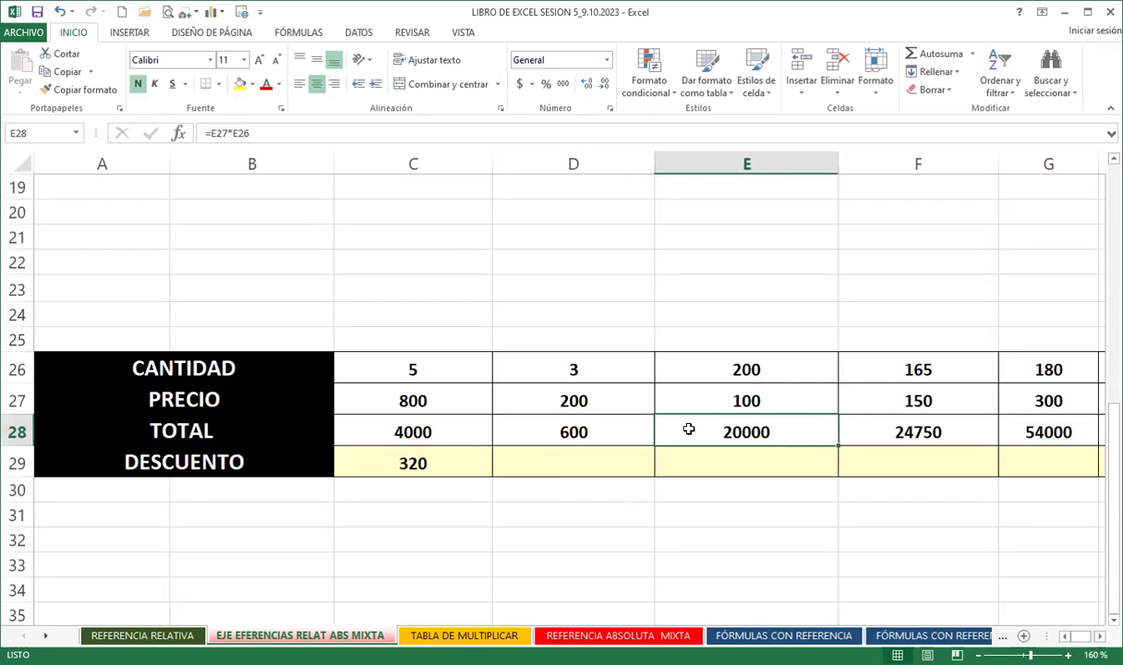
{"action": "left_click", "coordinate": [417, 462]}
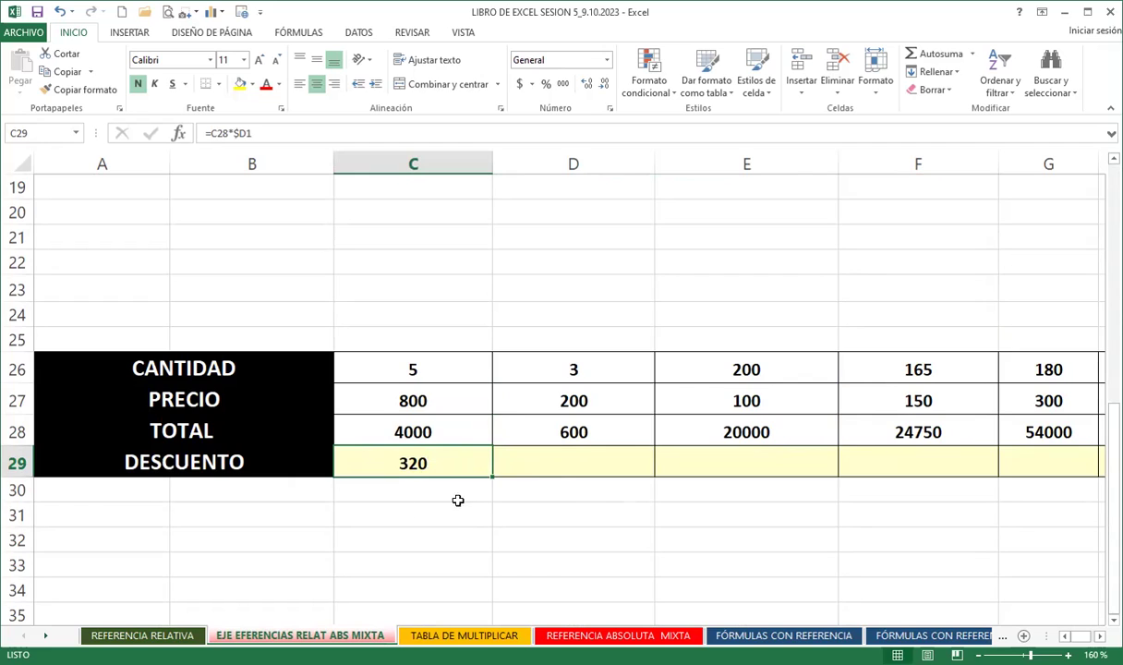
- Copy C29's =C28*$D1 discount formula across to H29, using the 8% rate in D1
{"action": "scroll", "coordinate": [404, 373], "scroll_direction": "up", "scroll_amount": 6}
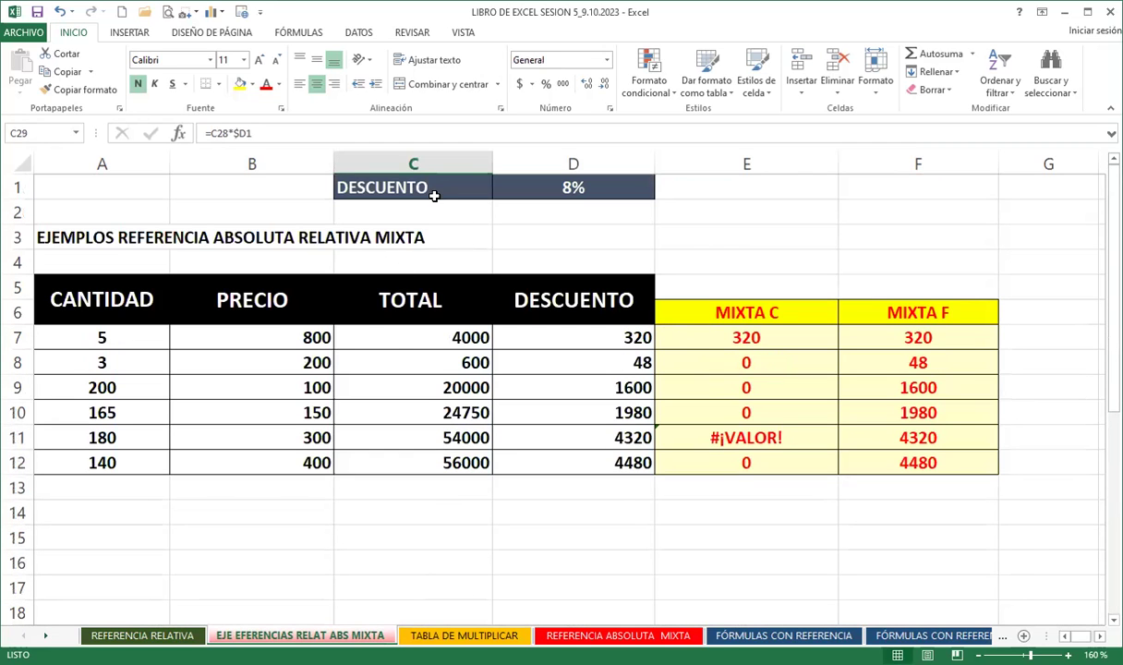
{"action": "left_click", "coordinate": [574, 187]}
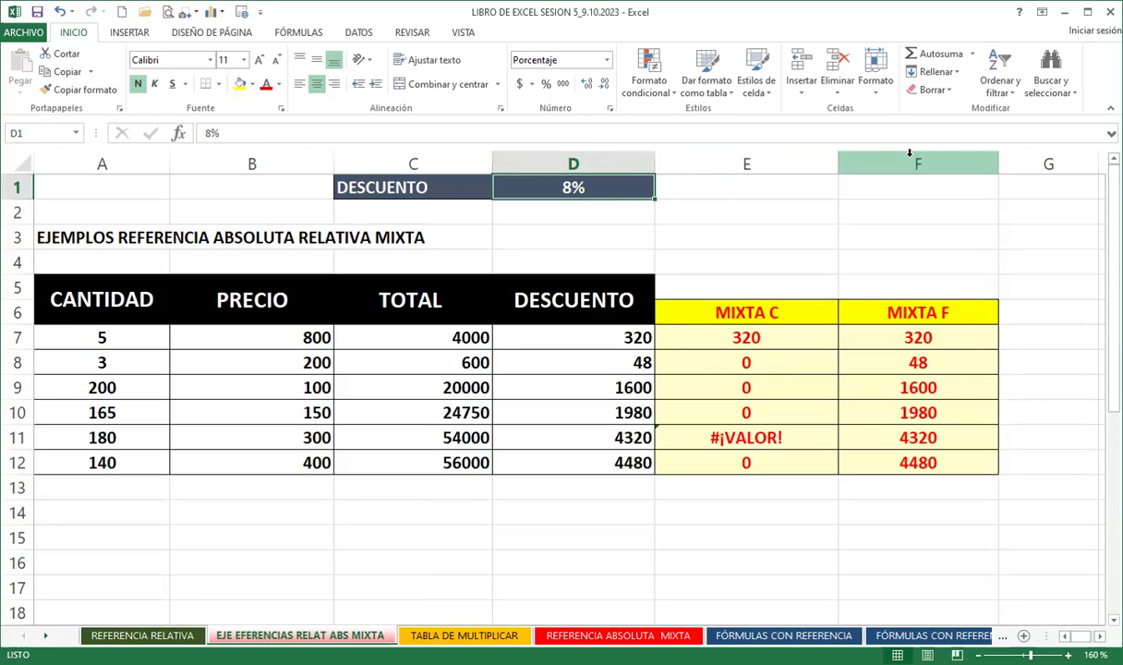
{"action": "scroll", "coordinate": [628, 541], "scroll_direction": "down", "scroll_amount": 4}
{"action": "scroll", "coordinate": [627, 544], "scroll_direction": "down", "scroll_amount": 1}
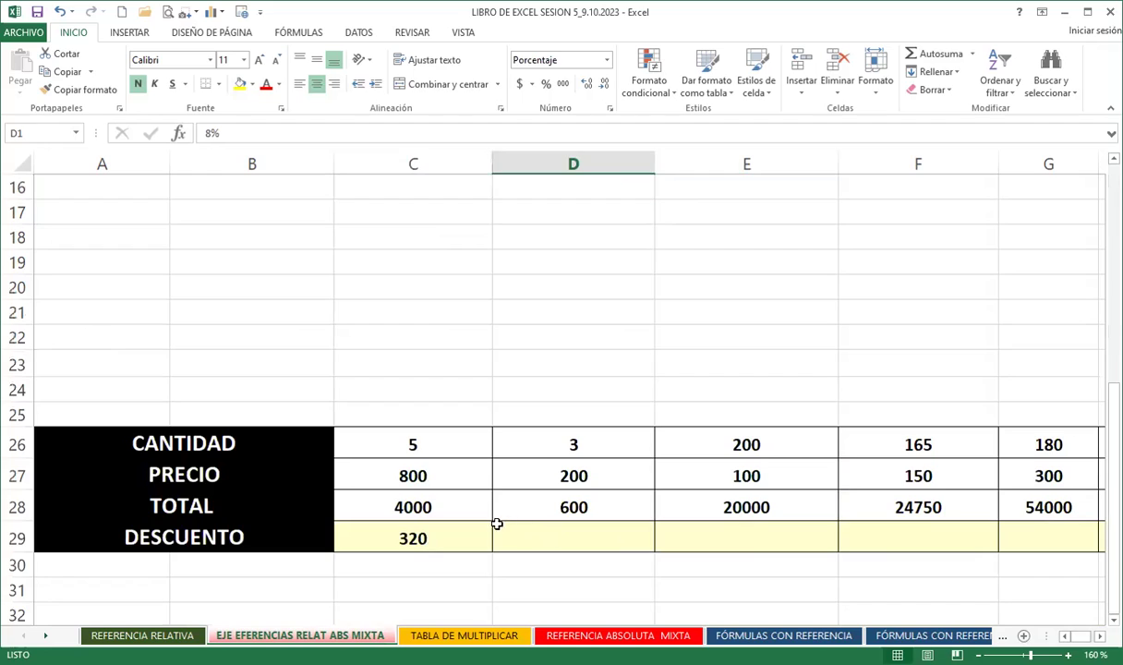
{"action": "left_click", "coordinate": [461, 541]}
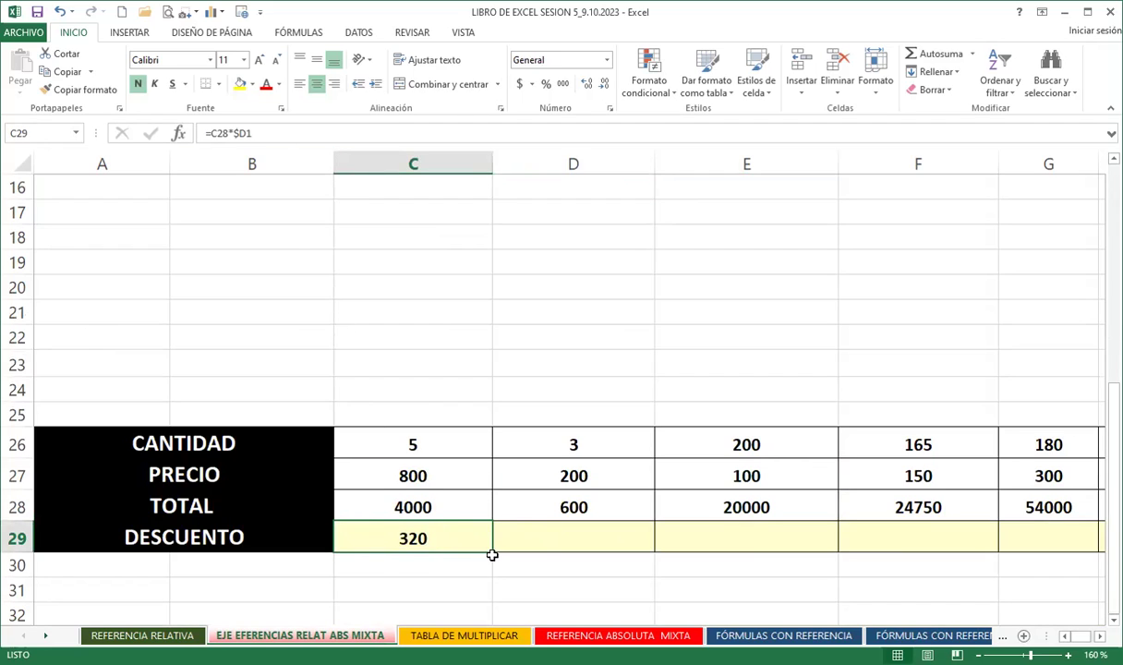
{"action": "left_click_drag", "start_coordinate": [492, 551], "coordinate": [873, 549]}
- Verify the copied discount formulas in E29 and D29, where D29 reads =D28*$D1
{"action": "scroll", "coordinate": [794, 498], "scroll_direction": "up", "scroll_amount": 5}
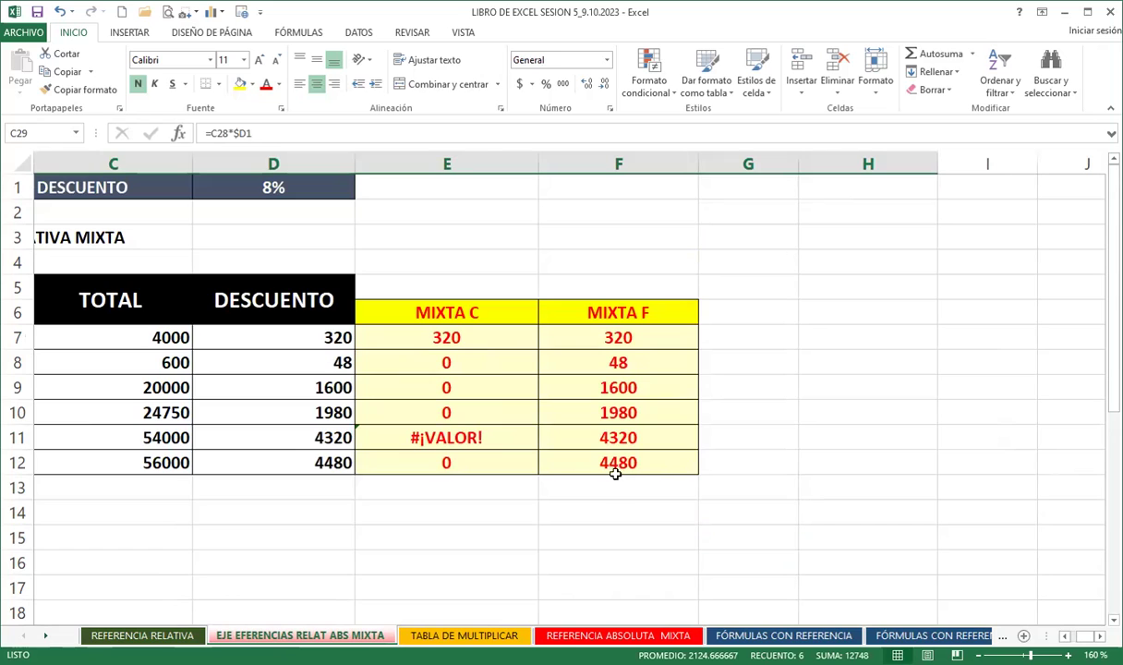
{"action": "scroll", "coordinate": [618, 490], "scroll_direction": "down", "scroll_amount": 1}
{"action": "scroll", "coordinate": [618, 489], "scroll_direction": "down", "scroll_amount": 4}
{"action": "scroll", "coordinate": [618, 490], "scroll_direction": "down", "scroll_amount": 2}
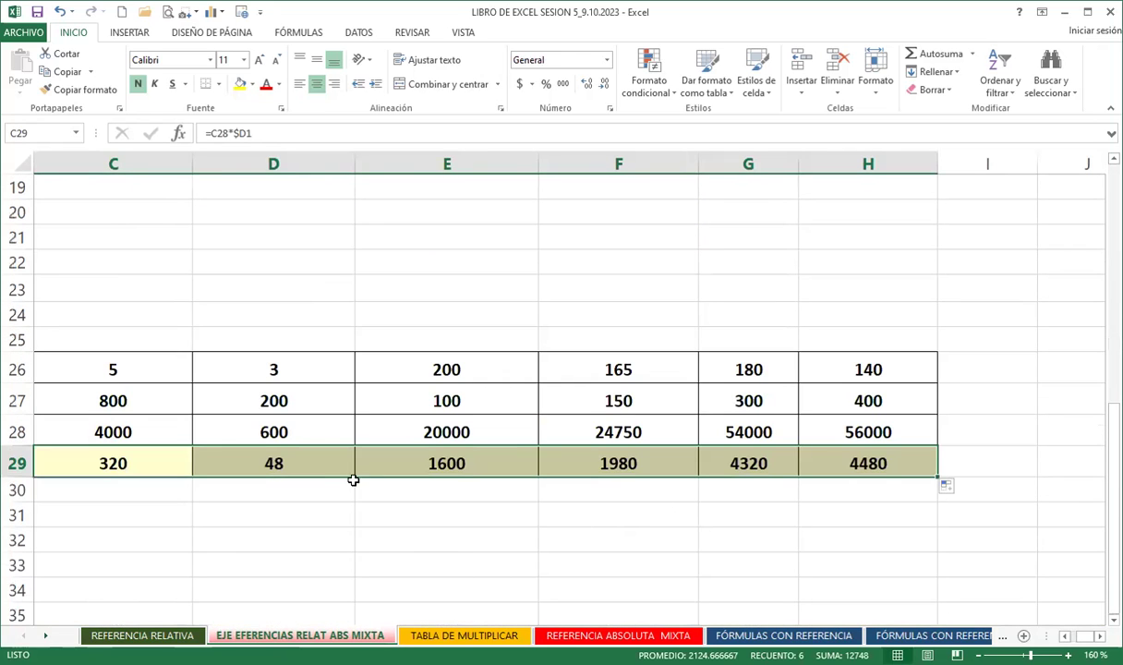
{"action": "scroll", "coordinate": [576, 467], "scroll_direction": "left", "scroll_amount": 3}
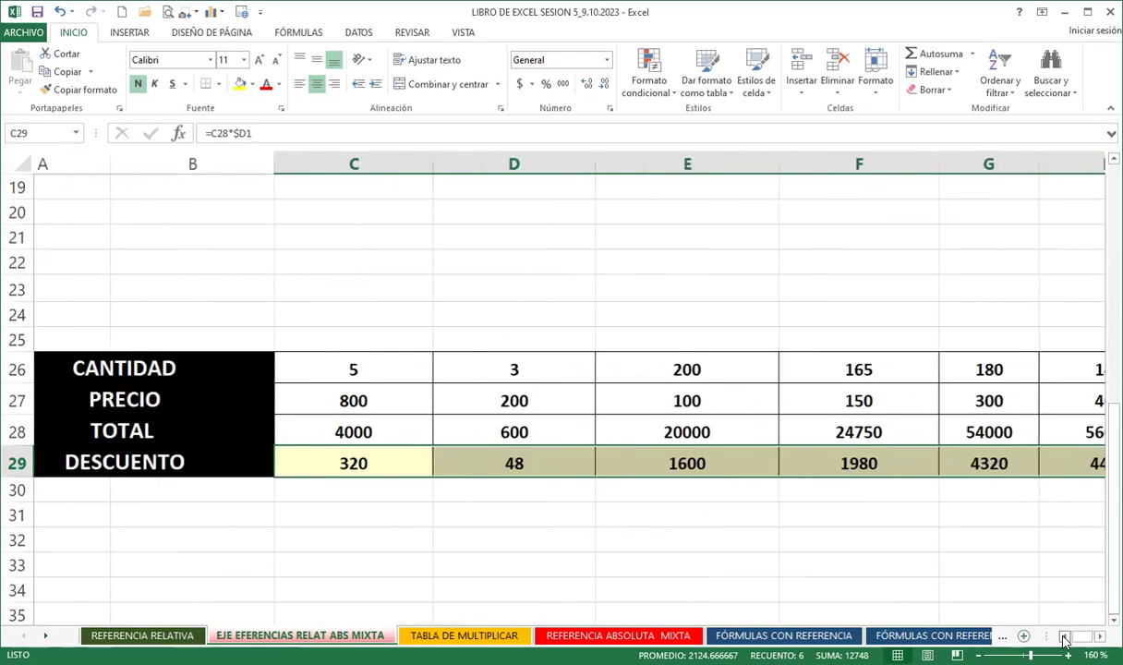
{"action": "left_click", "coordinate": [723, 471]}
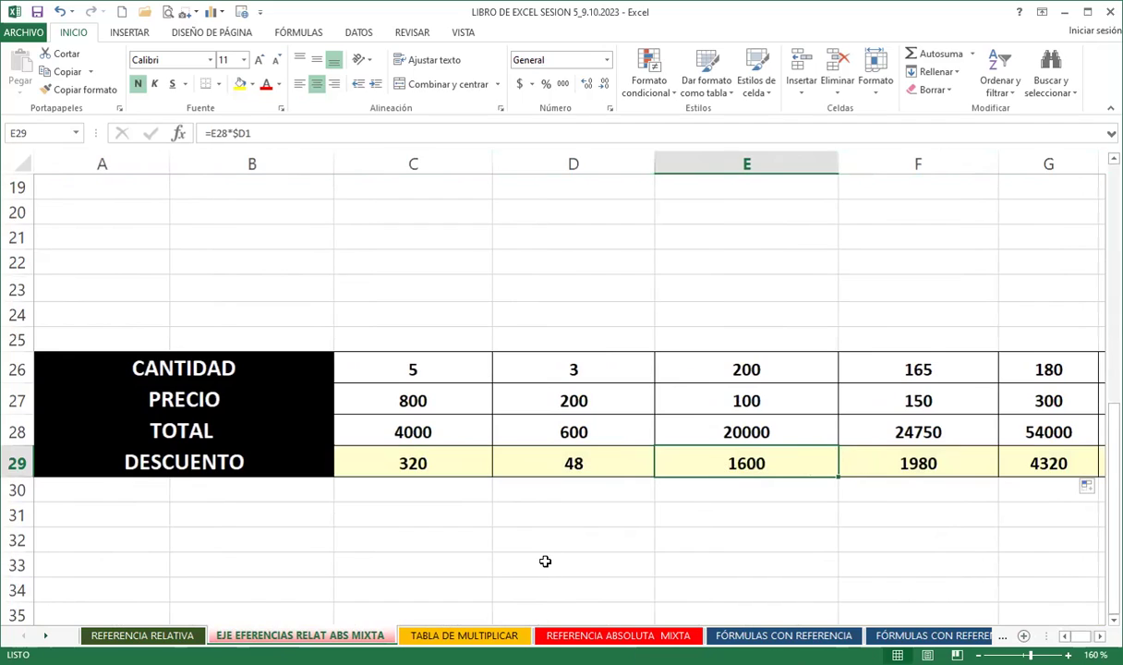
{"action": "left_click", "coordinate": [570, 463]}
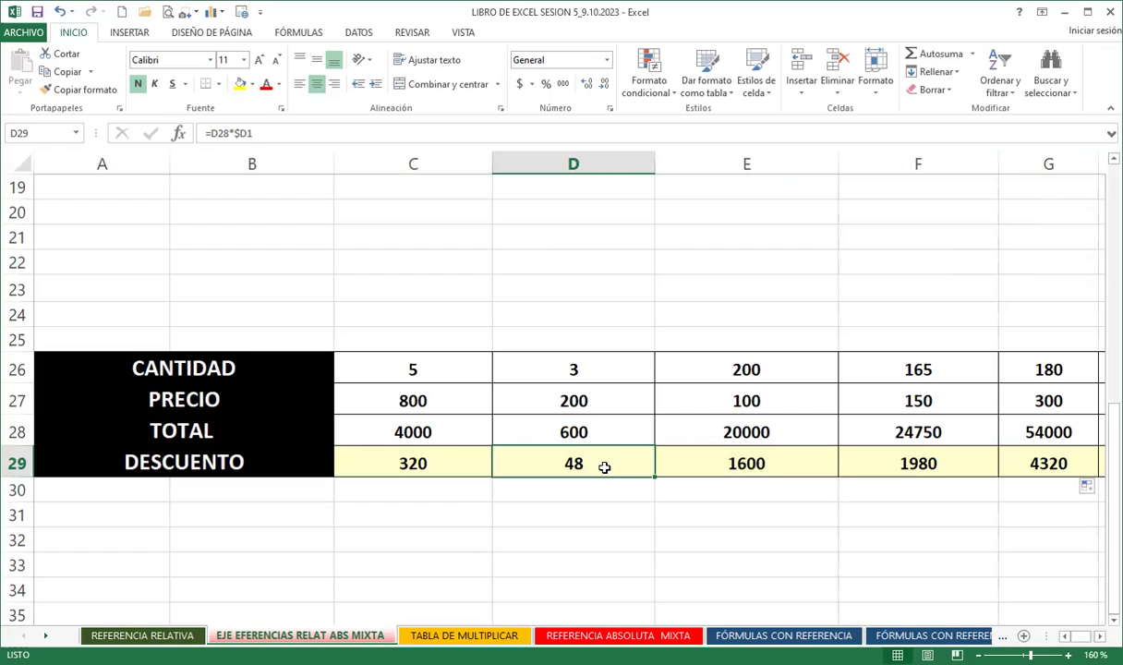
{"action": "left_click", "coordinate": [17, 430]}
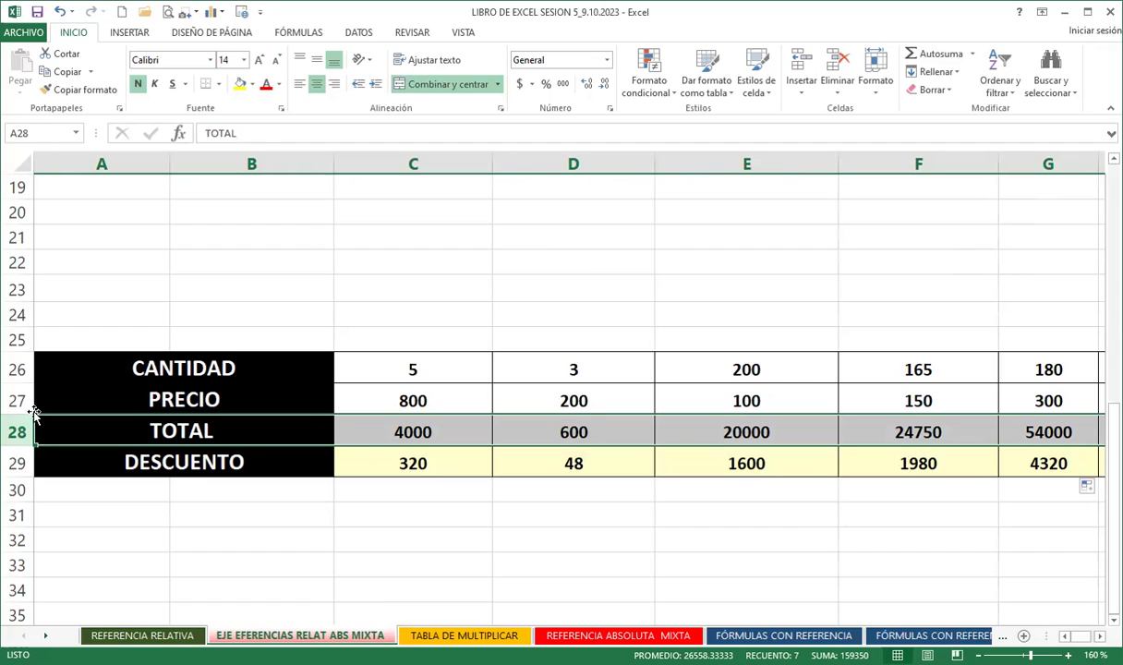
{"action": "left_click", "coordinate": [446, 461]}
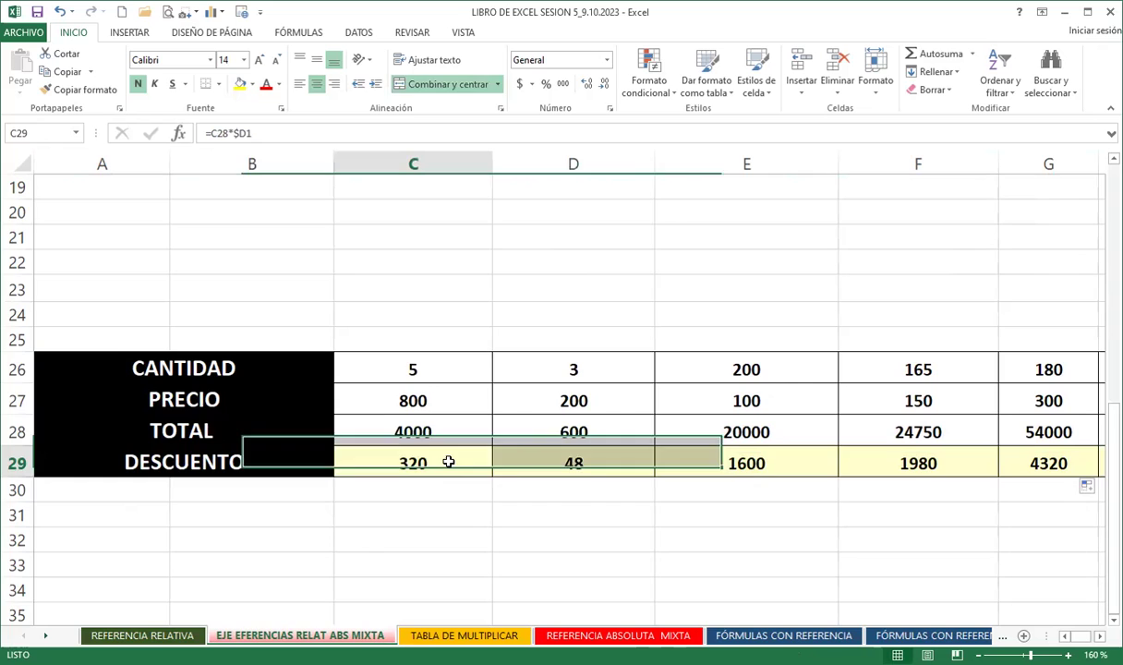
{"action": "scroll", "coordinate": [447, 444], "scroll_direction": "up", "scroll_amount": 4}
{"action": "scroll", "coordinate": [446, 444], "scroll_direction": "up", "scroll_amount": 2}
{"action": "scroll", "coordinate": [450, 442], "scroll_direction": "down", "scroll_amount": 4}
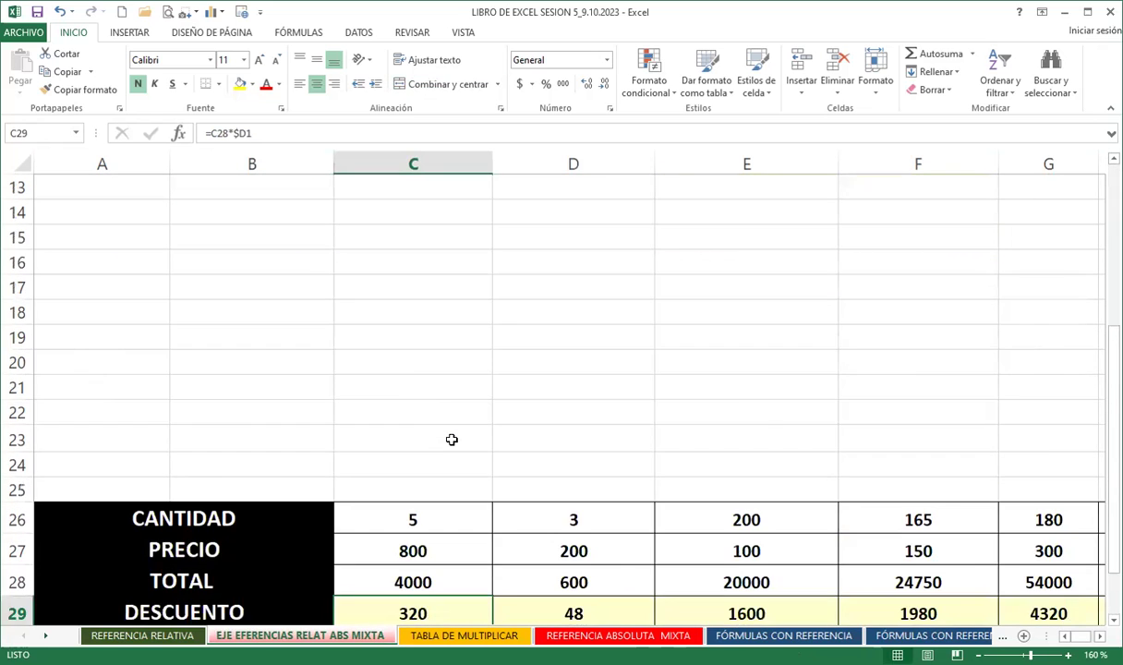
{"action": "scroll", "coordinate": [452, 443], "scroll_direction": "down", "scroll_amount": 2}
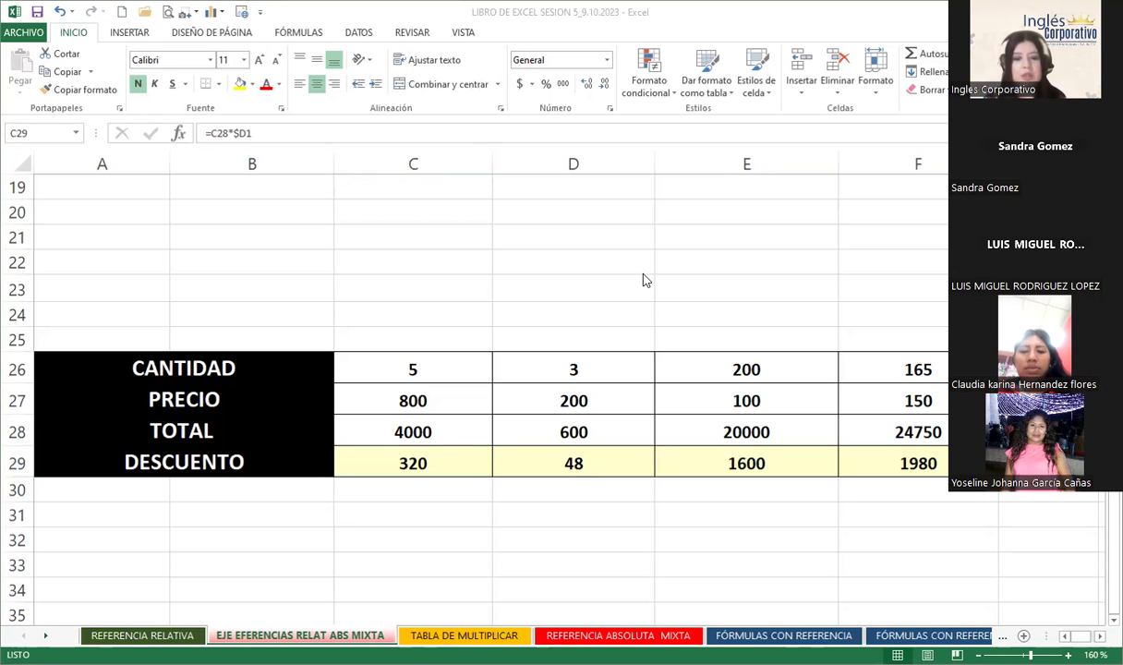
- Switch to the TABLA DE MULTIPLICAR sheet and select the multiplier 3 in B1
{"action": "left_click", "coordinate": [459, 635]}
{"action": "left_click", "coordinate": [190, 308]}
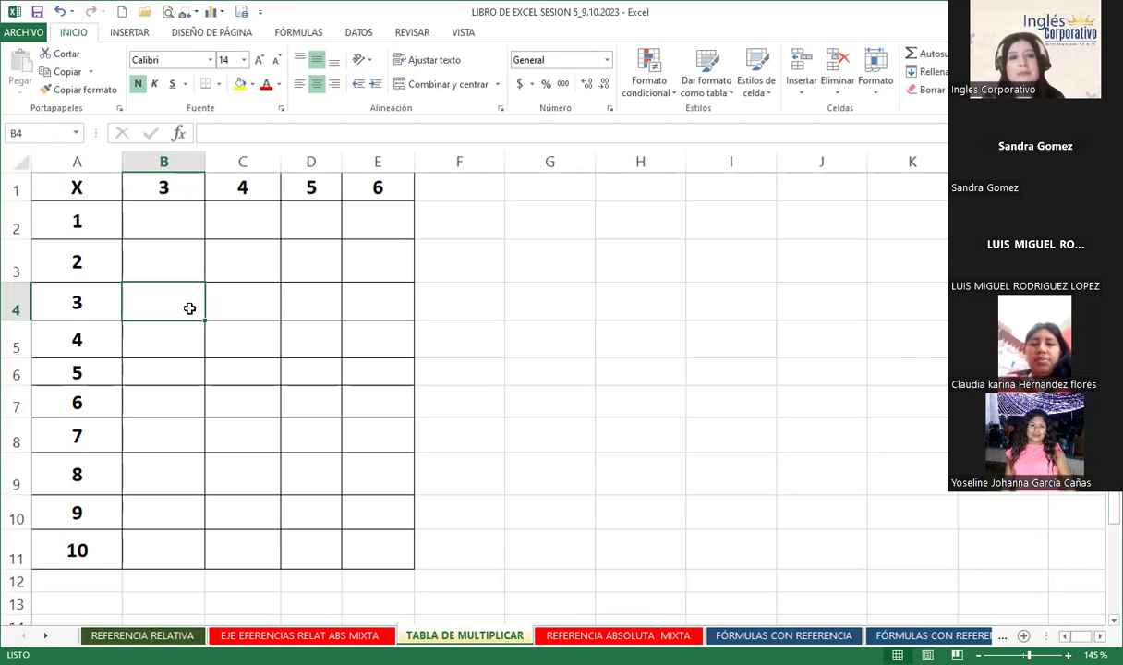
{"action": "left_click", "coordinate": [173, 183]}
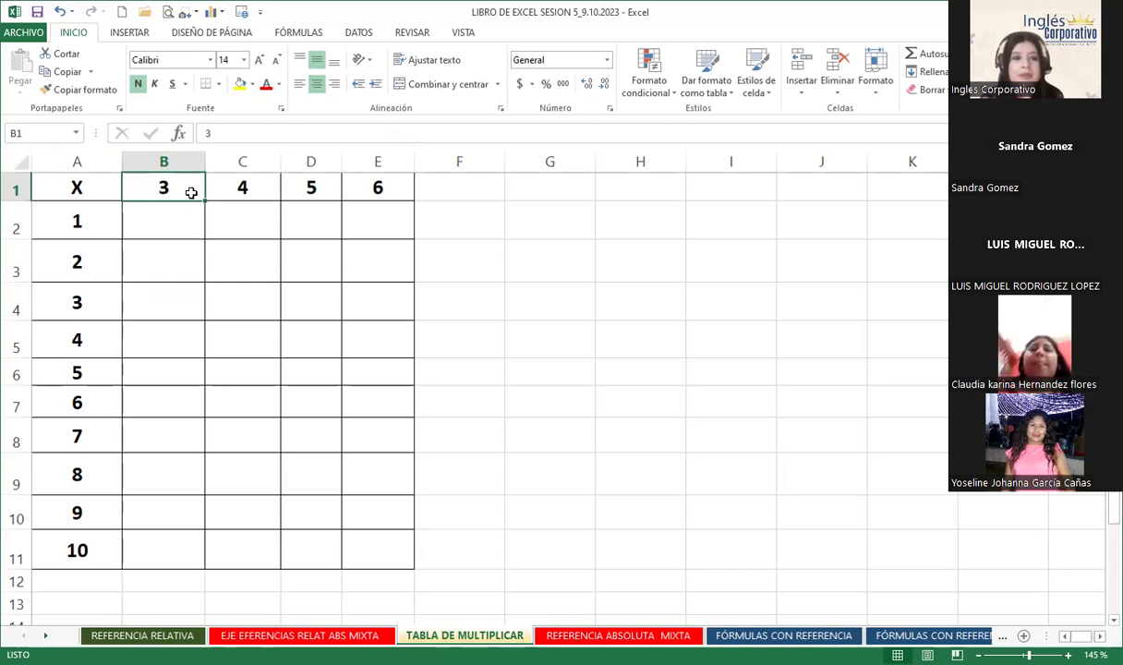
- Undo the stray edit in B1 and begin a formula with = in B2
{"action": "type", "text": "="}
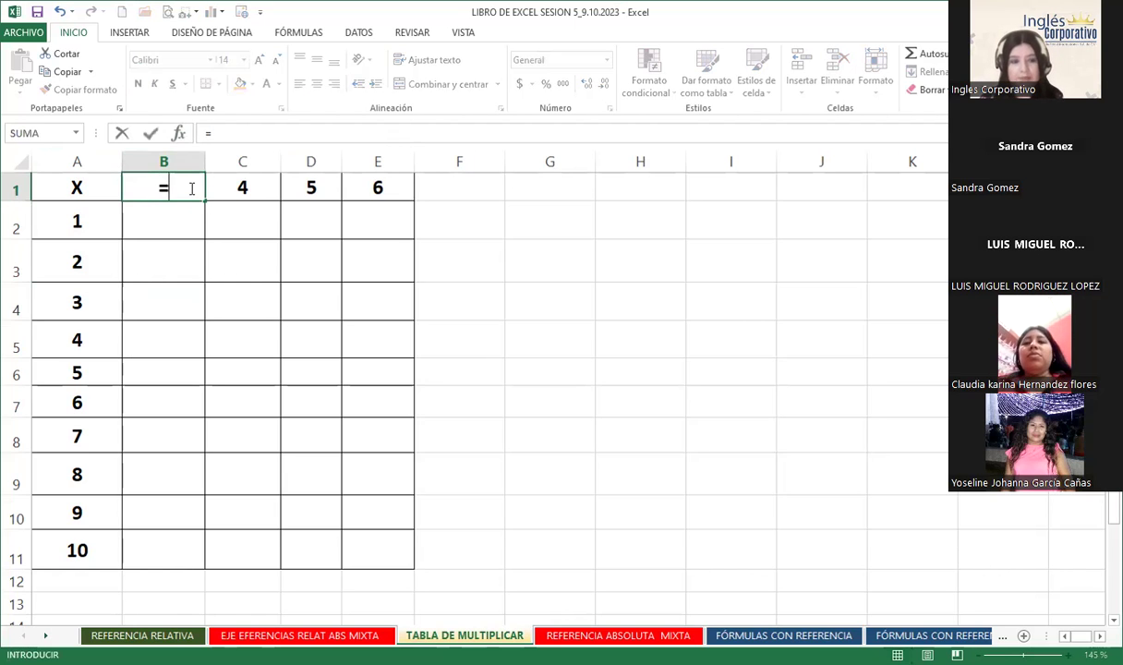
{"action": "key", "text": "ctrl+z"}
{"action": "left_click", "coordinate": [166, 247]}
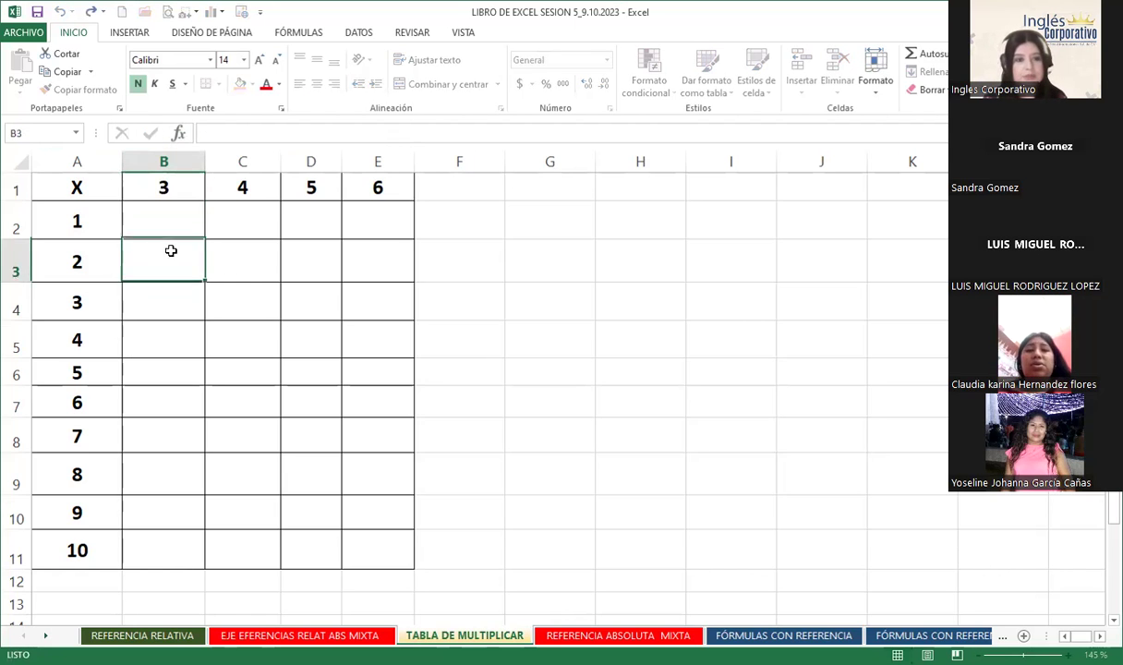
{"action": "left_click", "coordinate": [172, 222]}
{"action": "type", "text": "="}
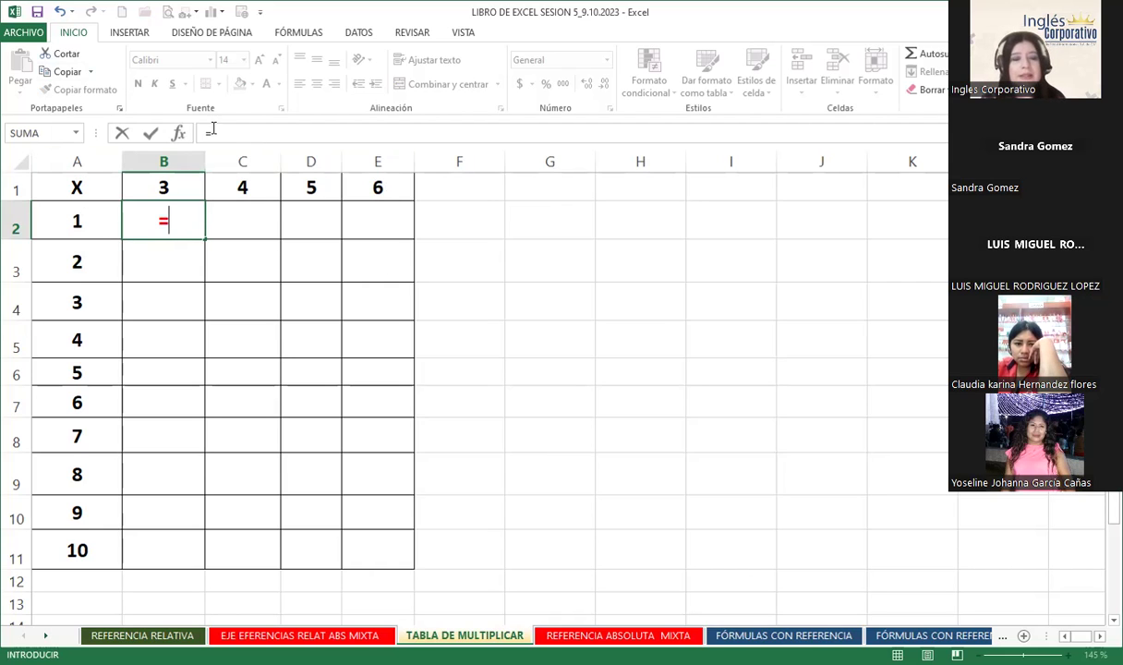
- Enter =$B$1*A2 in B2, with B1 made absolute via F4
{"action": "left_click", "coordinate": [185, 183]}
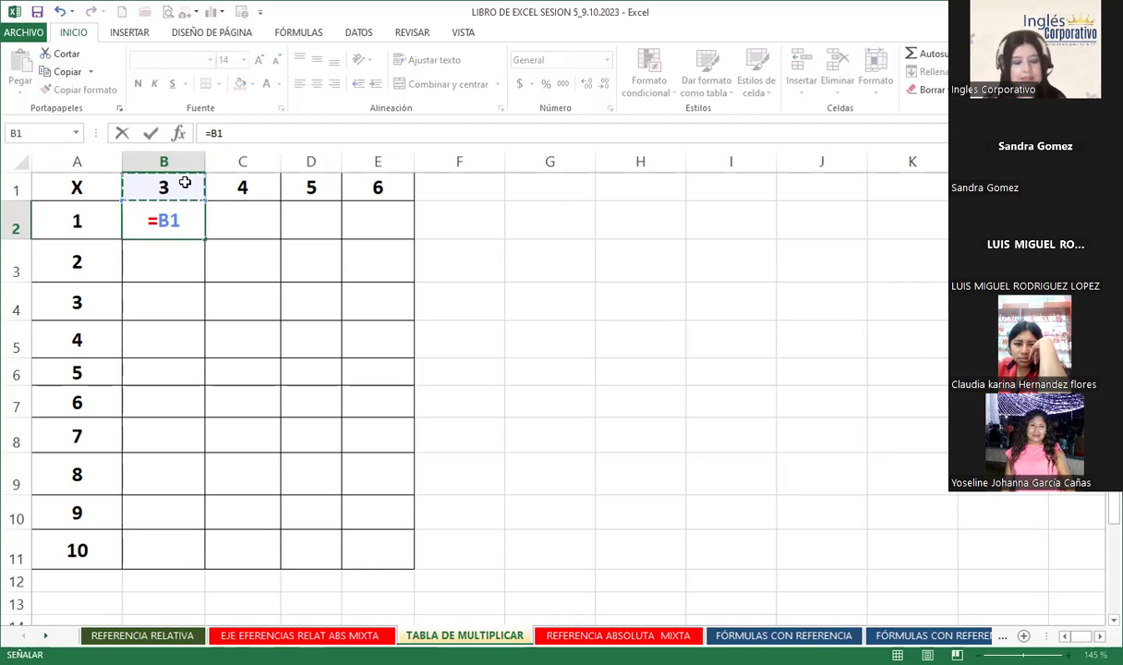
{"action": "key", "text": "F4"}
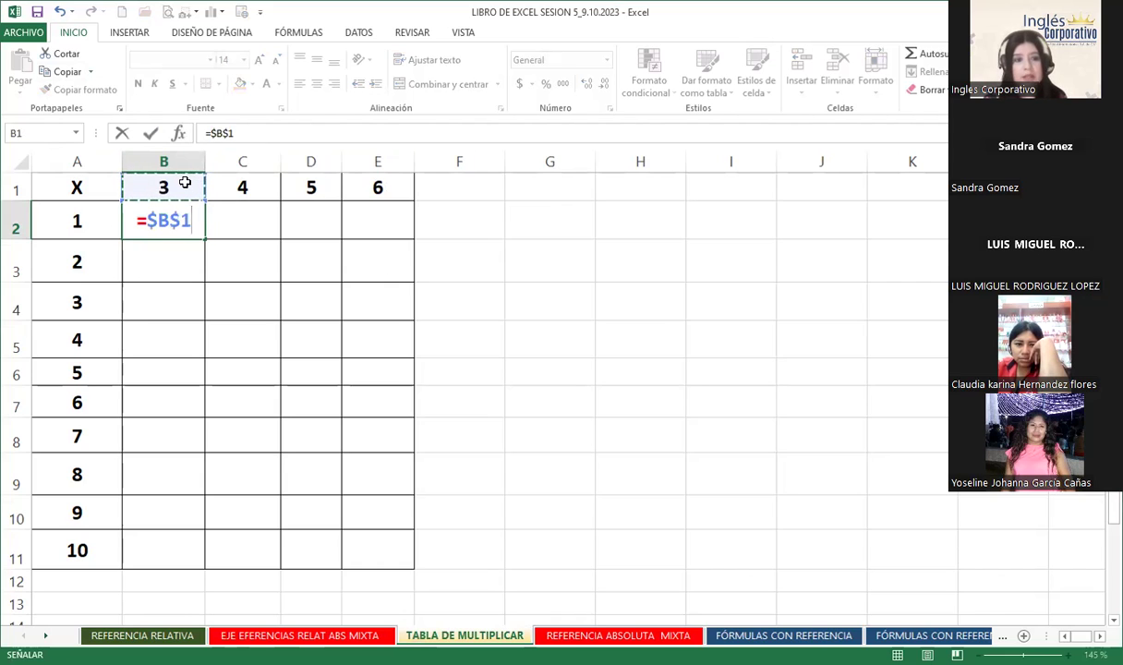
{"action": "type", "text": "*"}
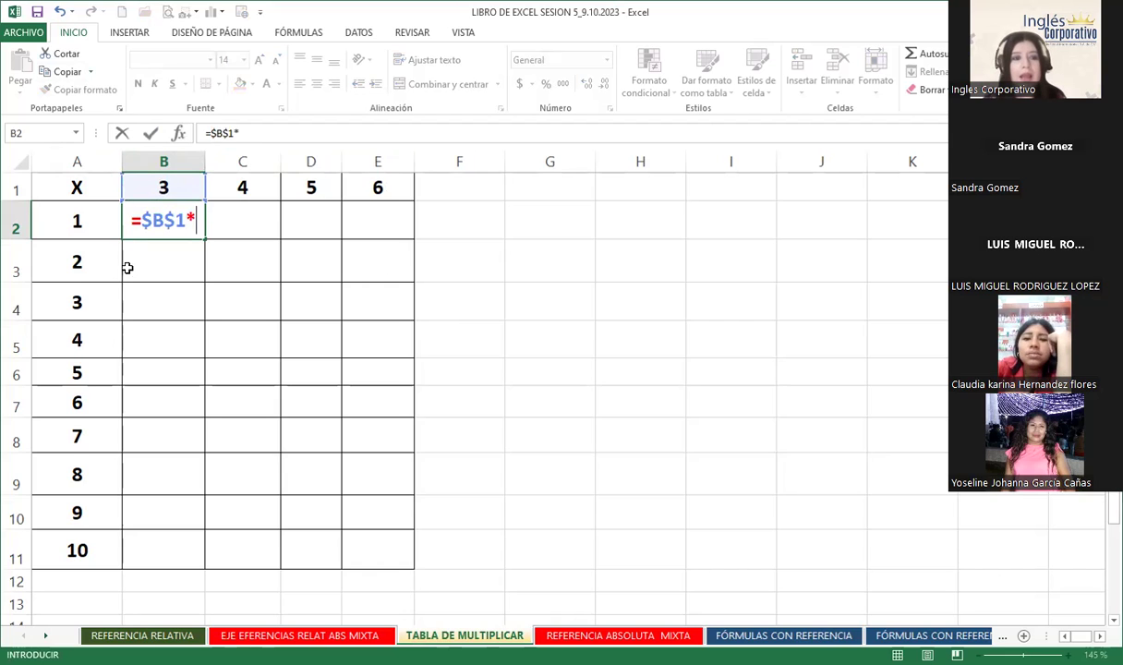
{"action": "left_click", "coordinate": [92, 222]}
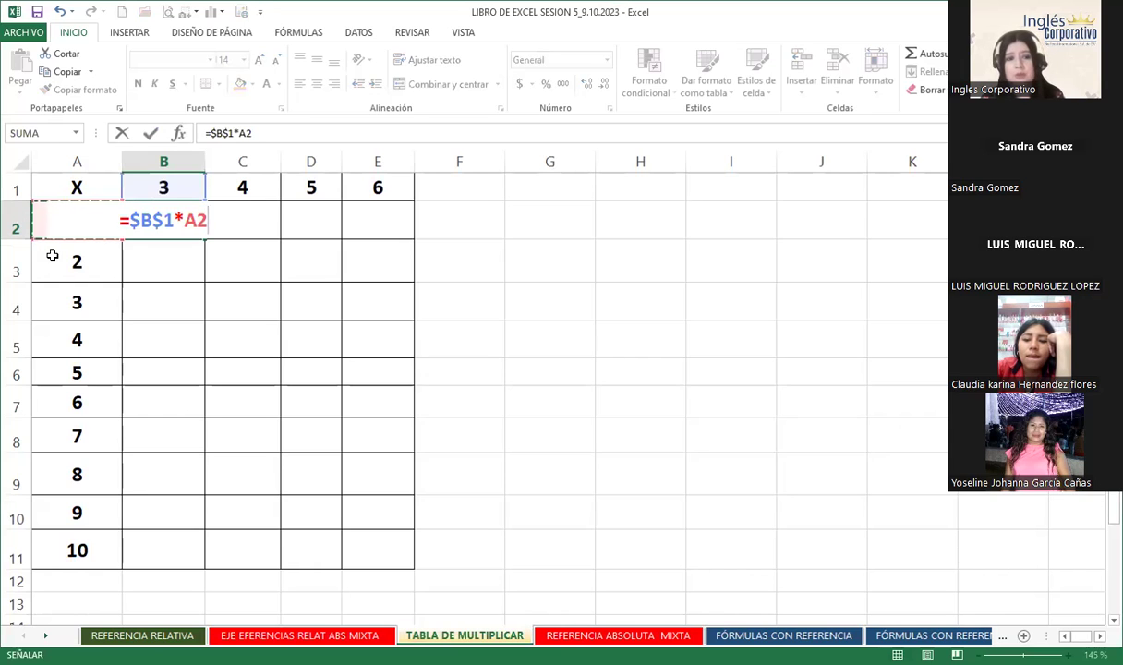
{"action": "key", "text": "Return"}
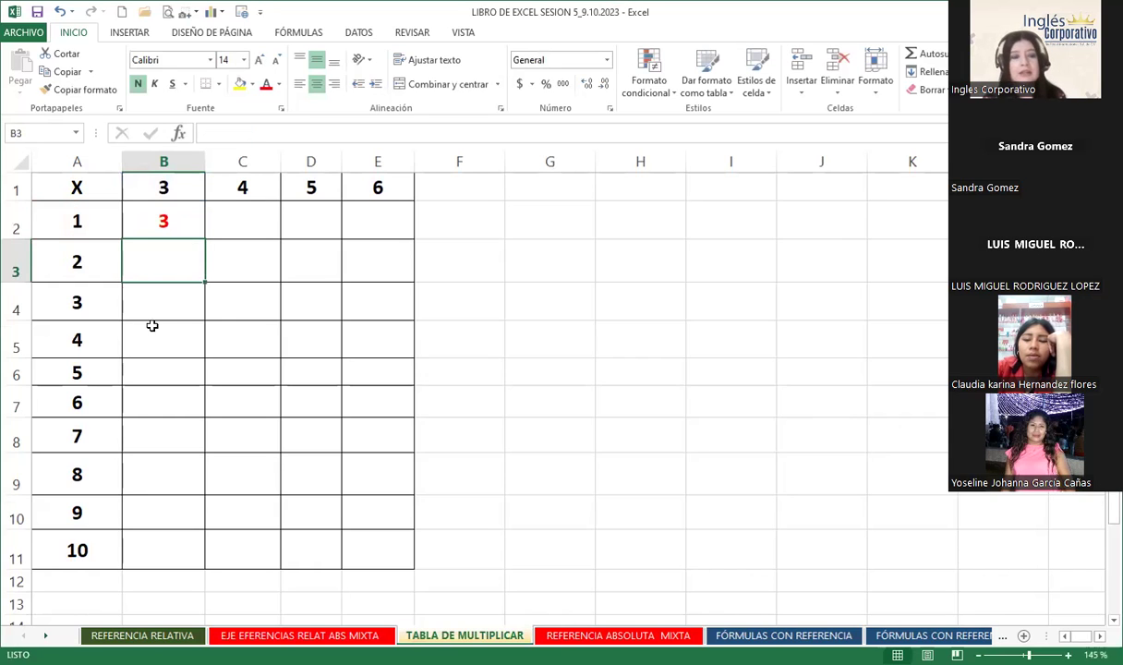
- Fill B2's formula down to B11 and check the results run 3 to 30
{"action": "left_click", "coordinate": [180, 229]}
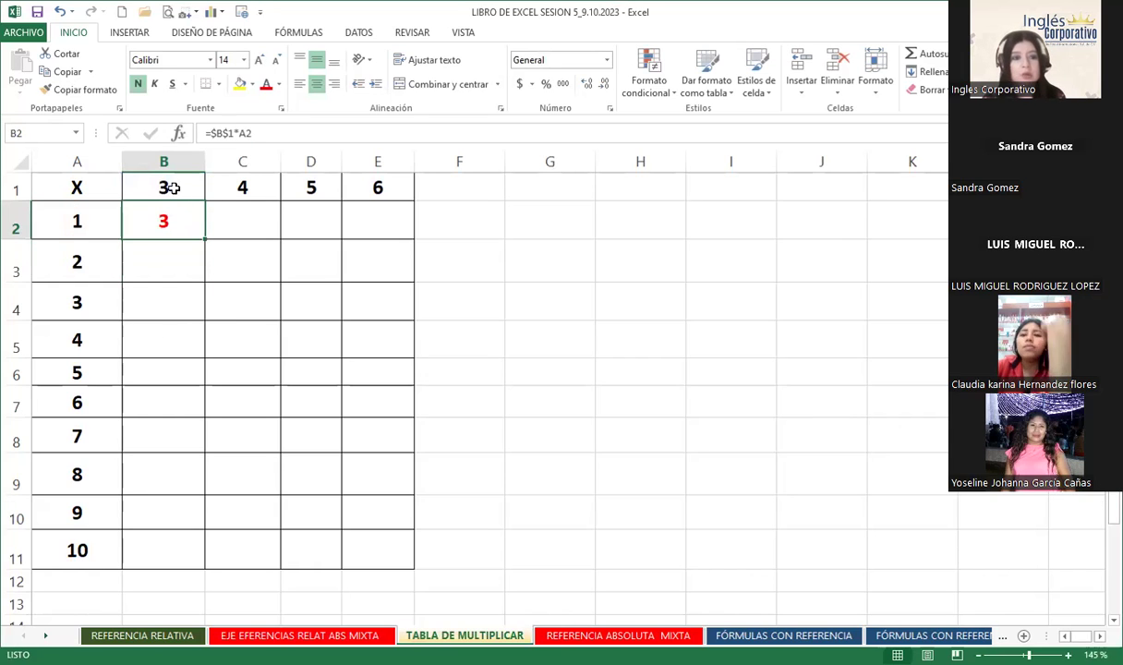
{"action": "double_click", "coordinate": [207, 239]}
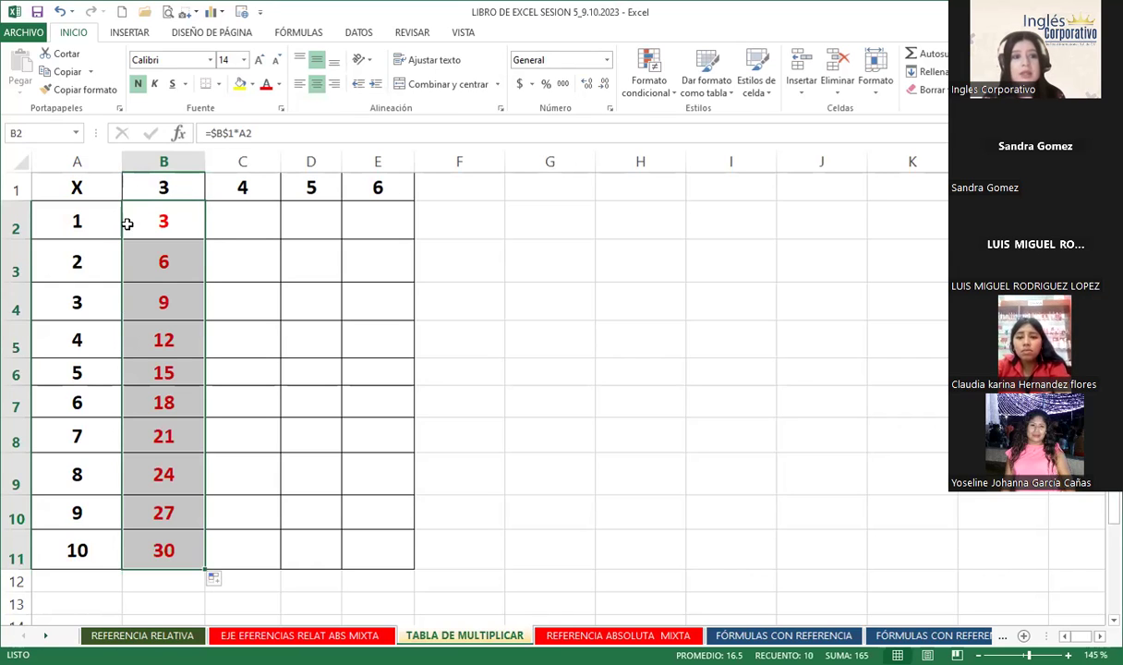
{"action": "left_click", "coordinate": [170, 264]}
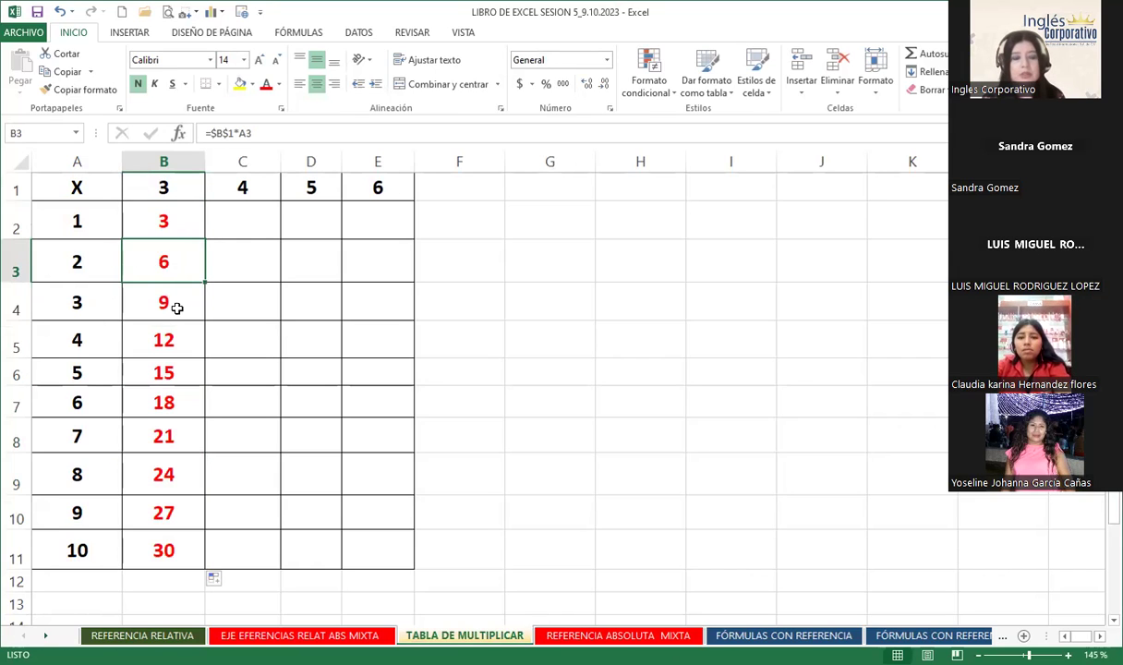
{"action": "left_click", "coordinate": [175, 304]}
{"action": "left_click", "coordinate": [158, 186]}
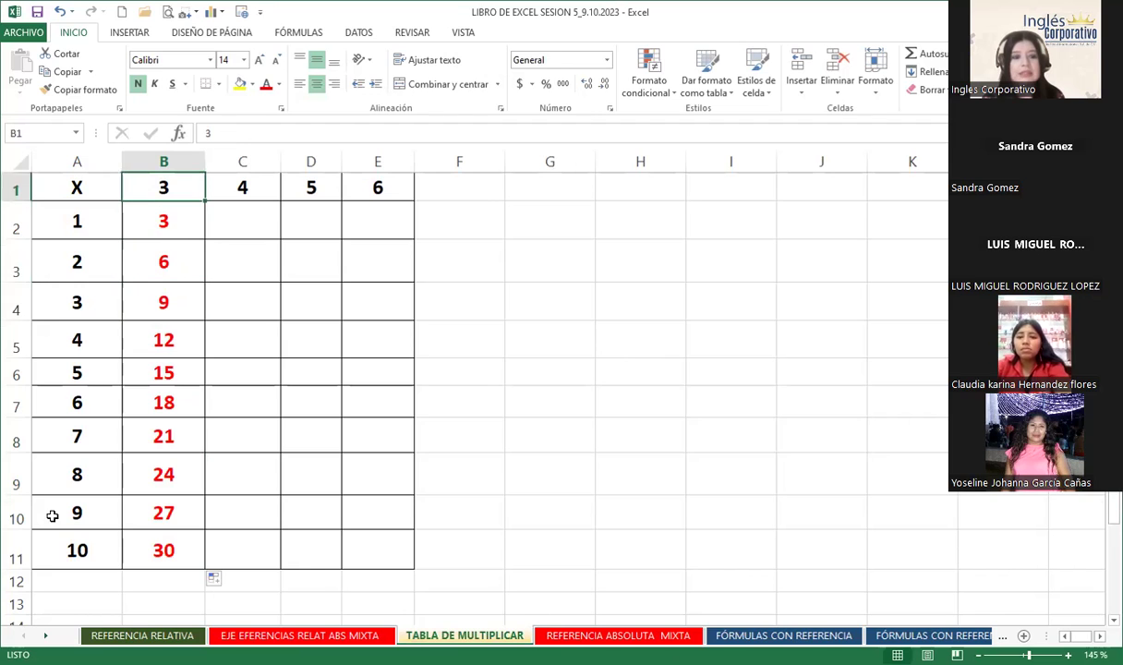
{"action": "left_click", "coordinate": [156, 550]}
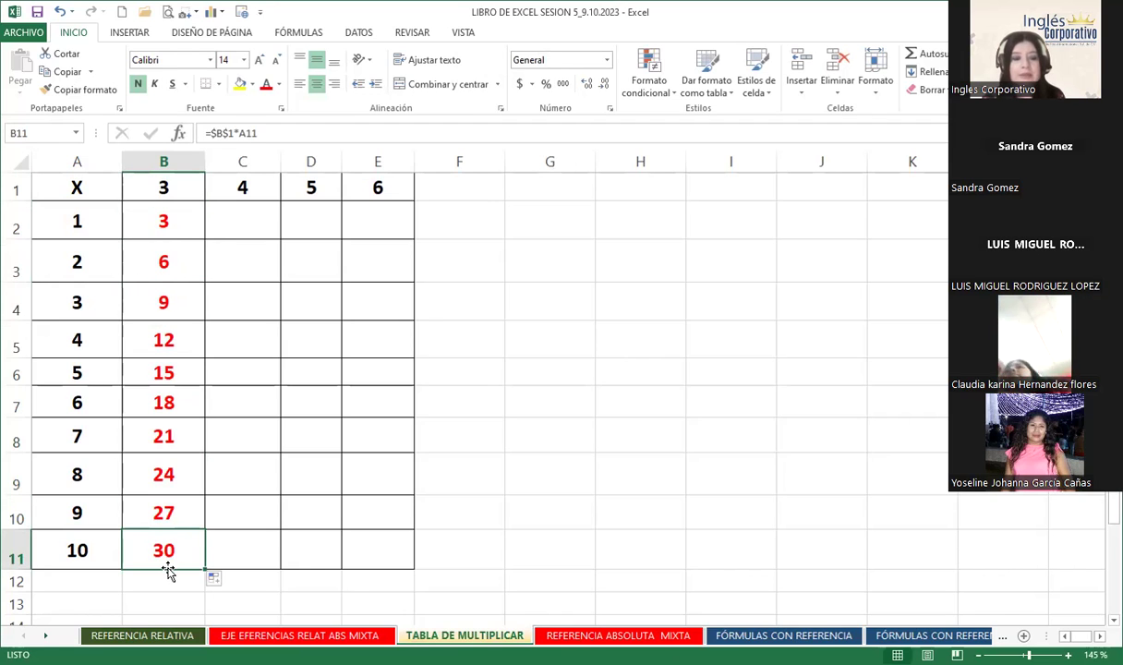
- Enter the mixed-reference formula =C$1*A2 in C2, locking only row 1
{"action": "left_click", "coordinate": [236, 220]}
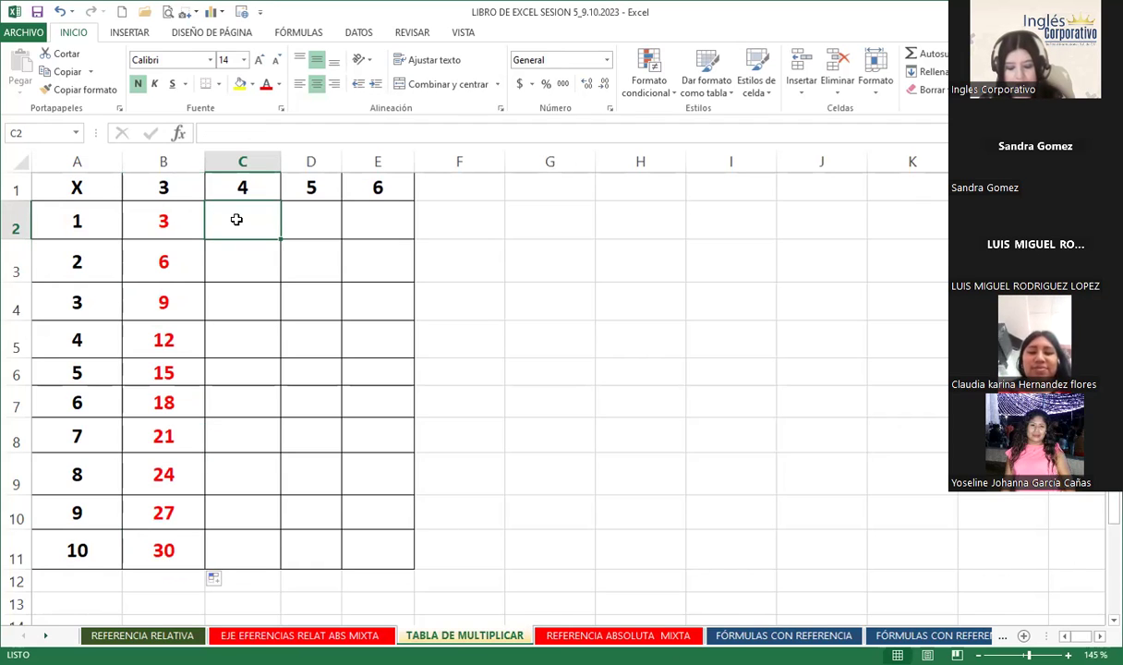
{"action": "type", "text": "="}
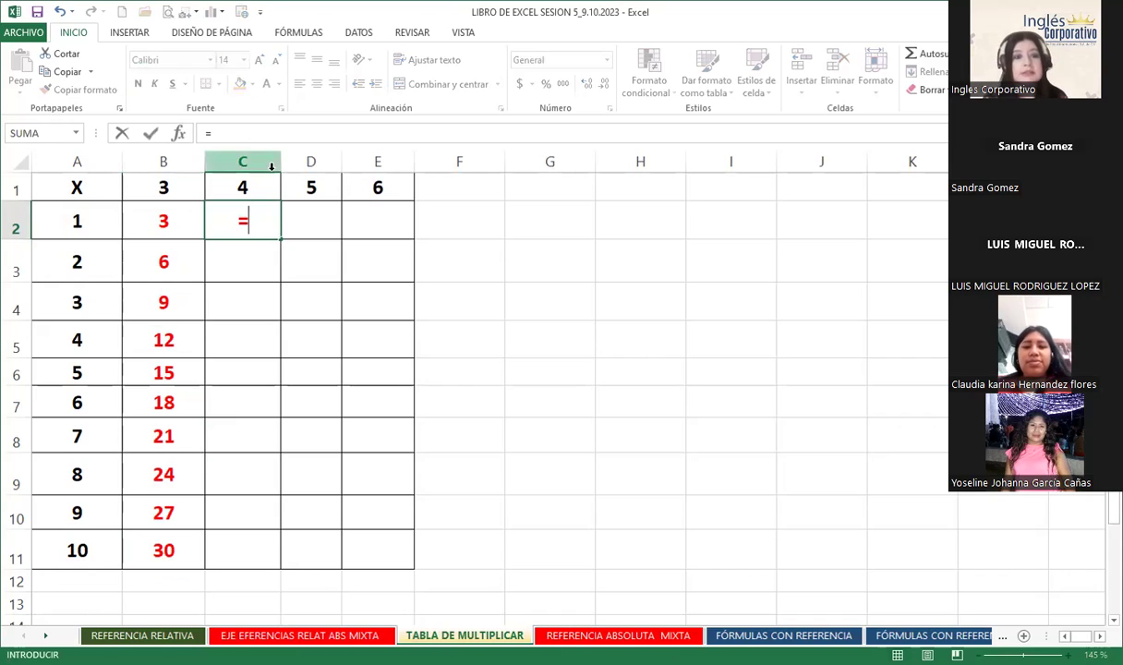
{"action": "left_click", "coordinate": [262, 185]}
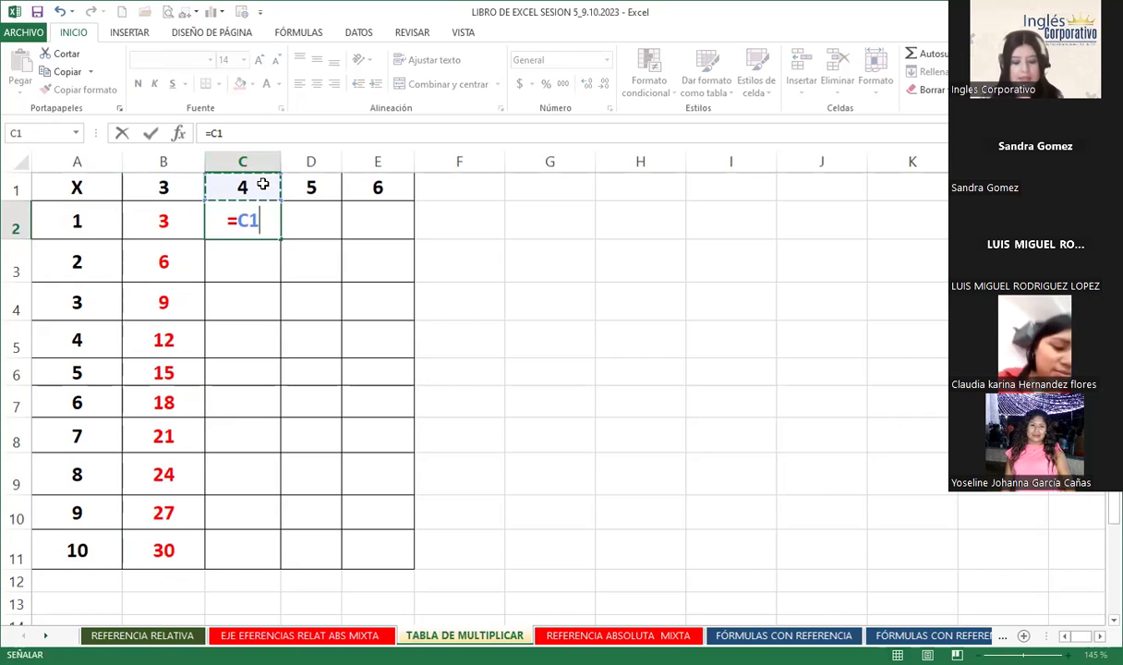
{"action": "key", "text": "F4"}
{"action": "key", "text": "F4"}
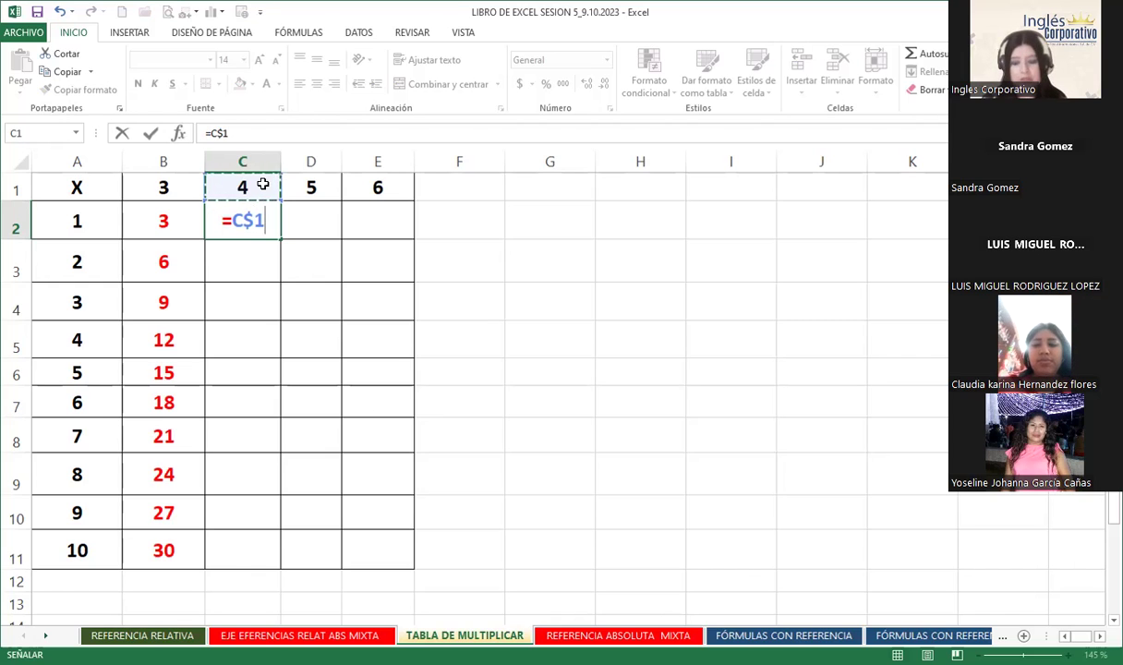
{"action": "type", "text": "*"}
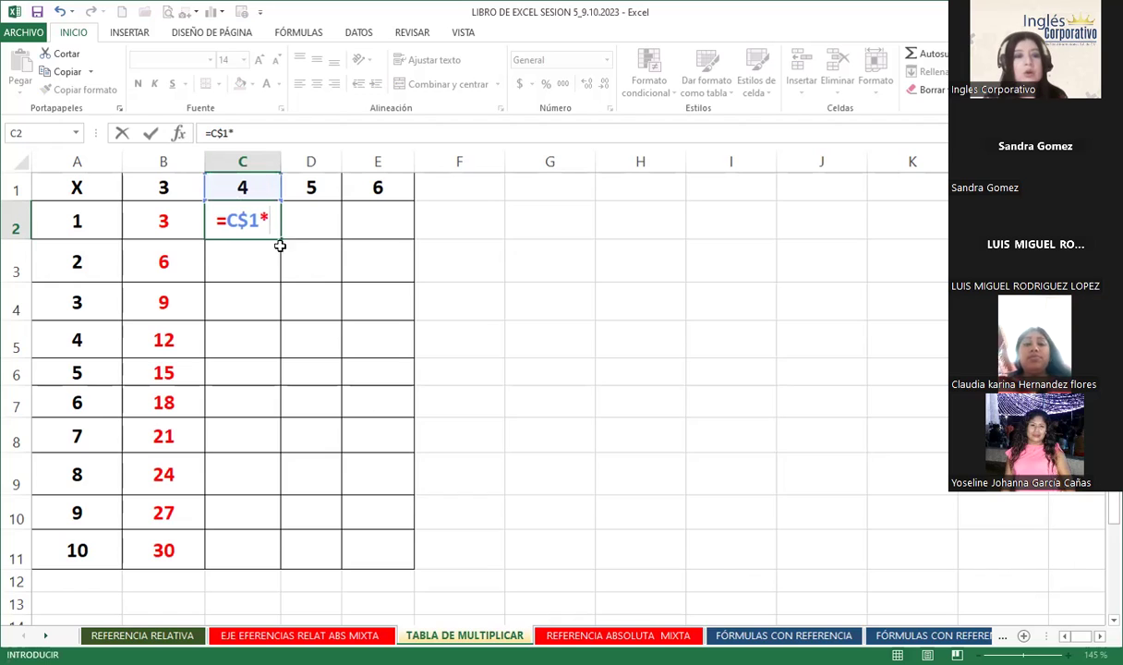
{"action": "left_click", "coordinate": [99, 223]}
{"action": "key", "text": "Return"}
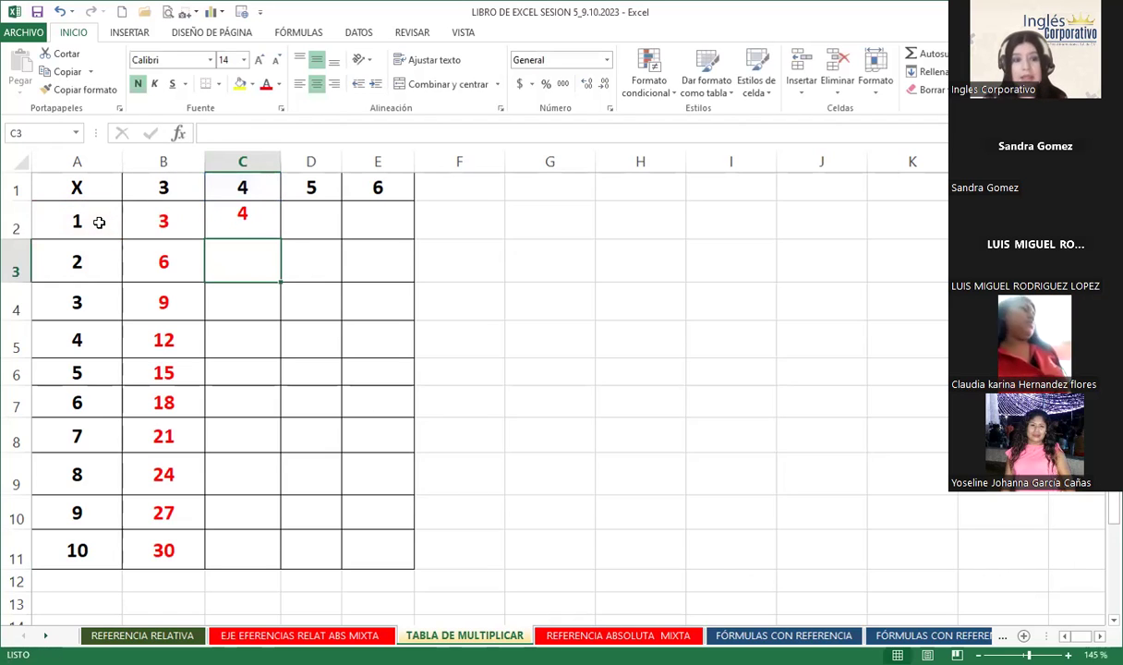
- Fill C2's formula down to C11 for 4 to 40, comparing it with B2
{"action": "left_click", "coordinate": [240, 222]}
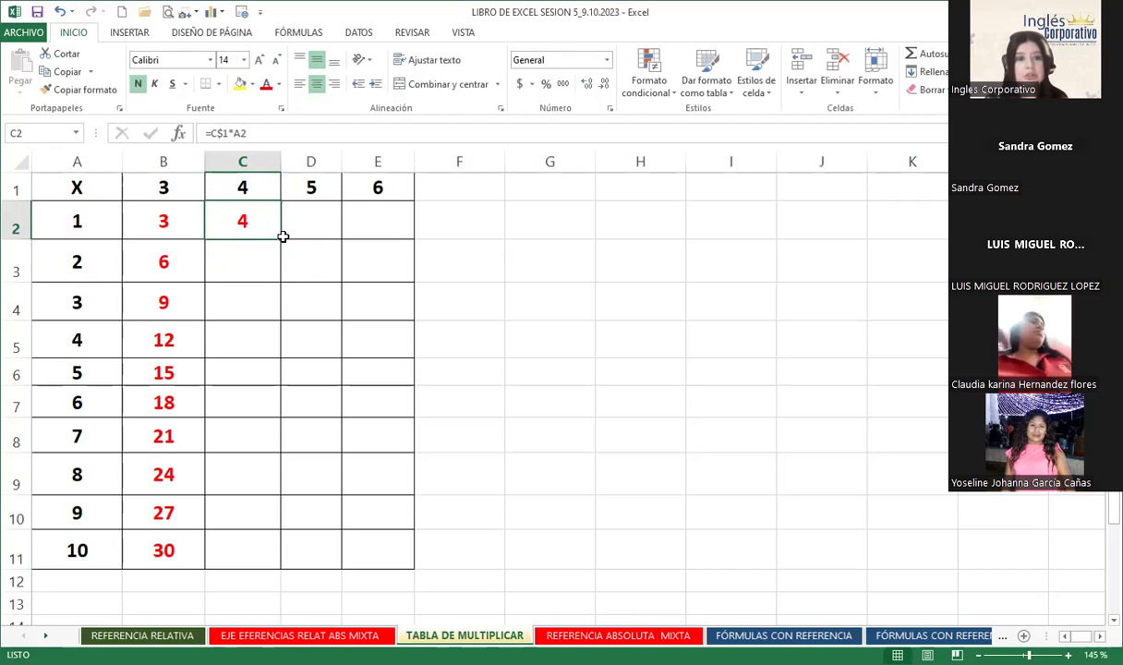
{"action": "left_click_drag", "start_coordinate": [282, 236], "coordinate": [283, 563]}
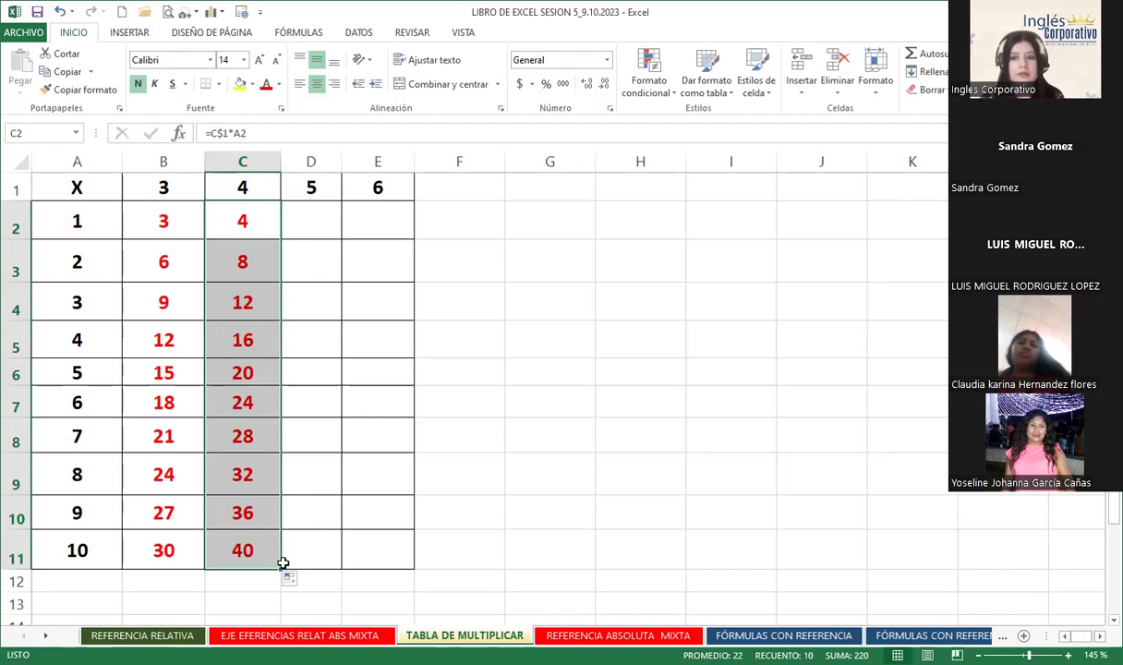
{"action": "left_click", "coordinate": [175, 227]}
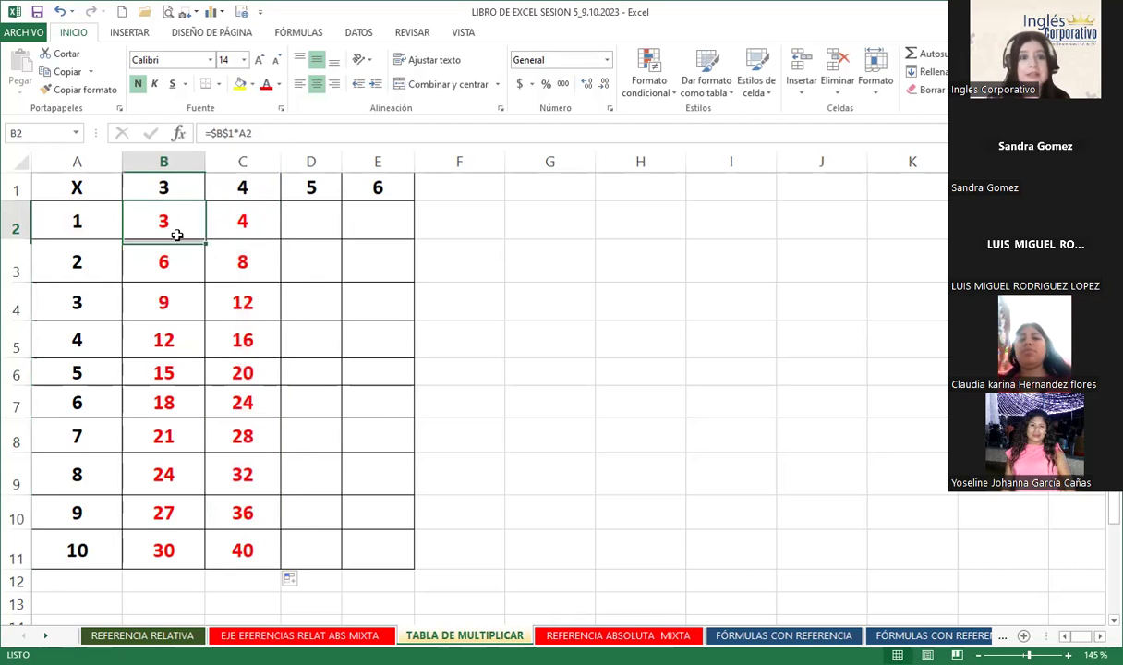
{"action": "left_click", "coordinate": [246, 214]}
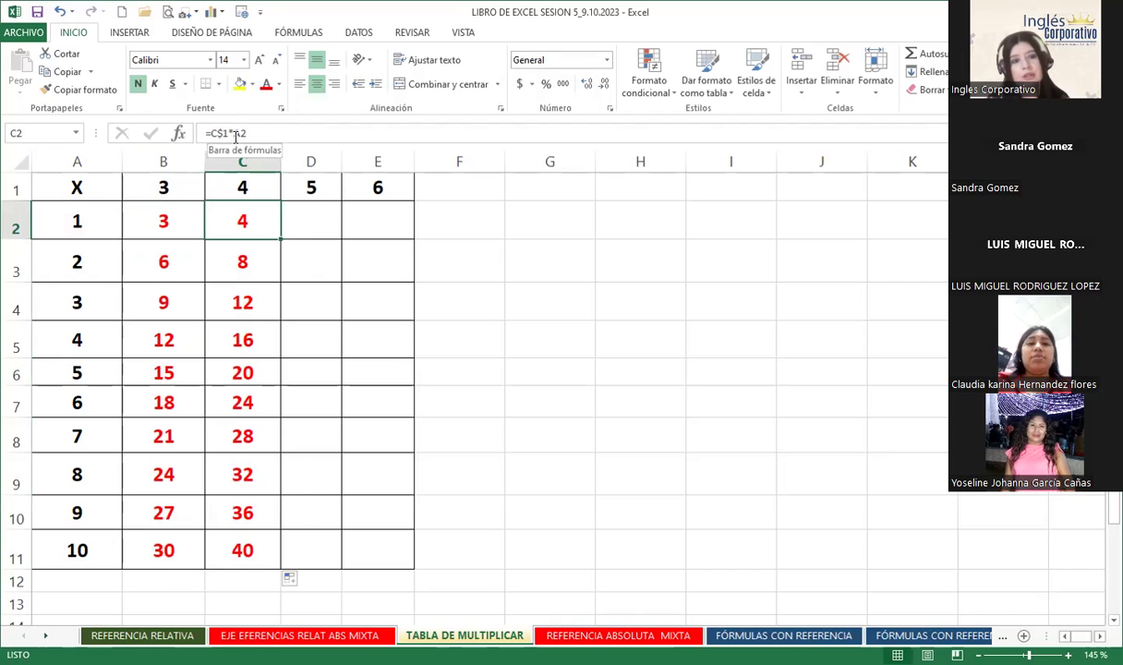
- Start the column-5 formula in D2 with an equals sign
{"action": "left_click", "coordinate": [318, 227]}
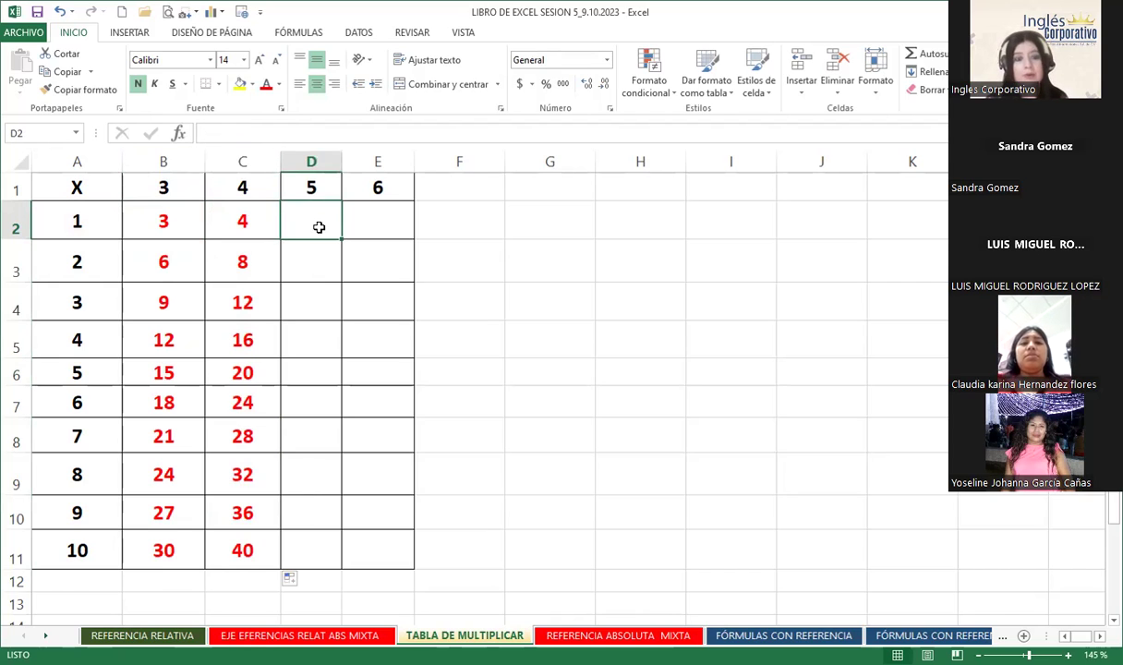
{"action": "type", "text": "="}
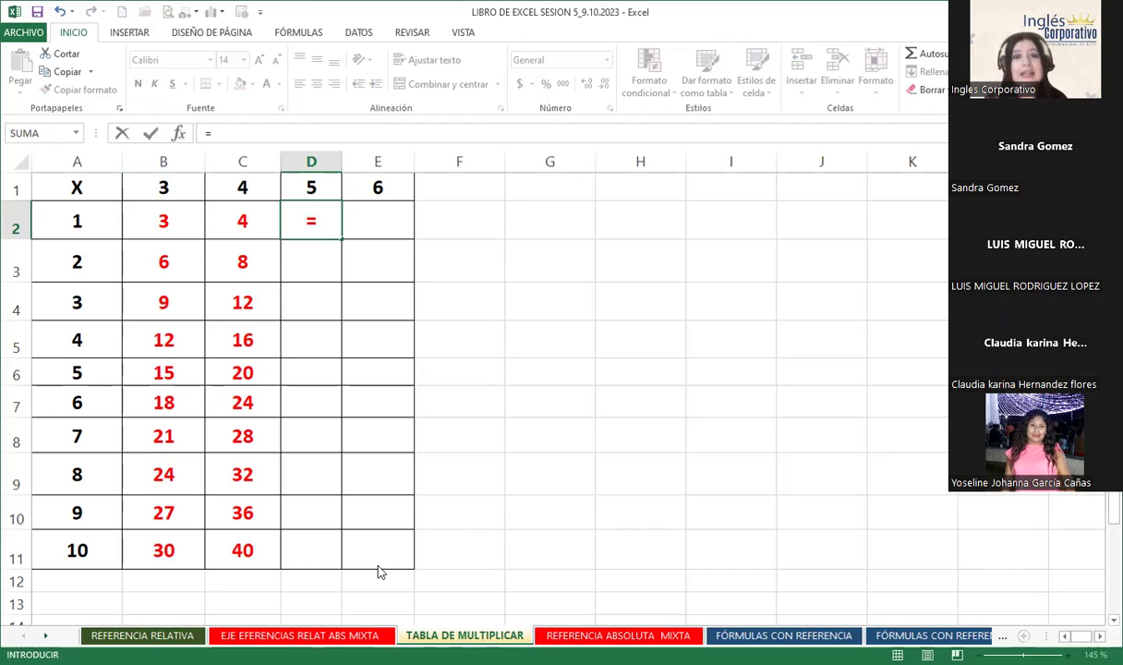
- Build =D$1*A2 in D2, locking row 1 on the multiplier 5
{"action": "left_click", "coordinate": [319, 222]}
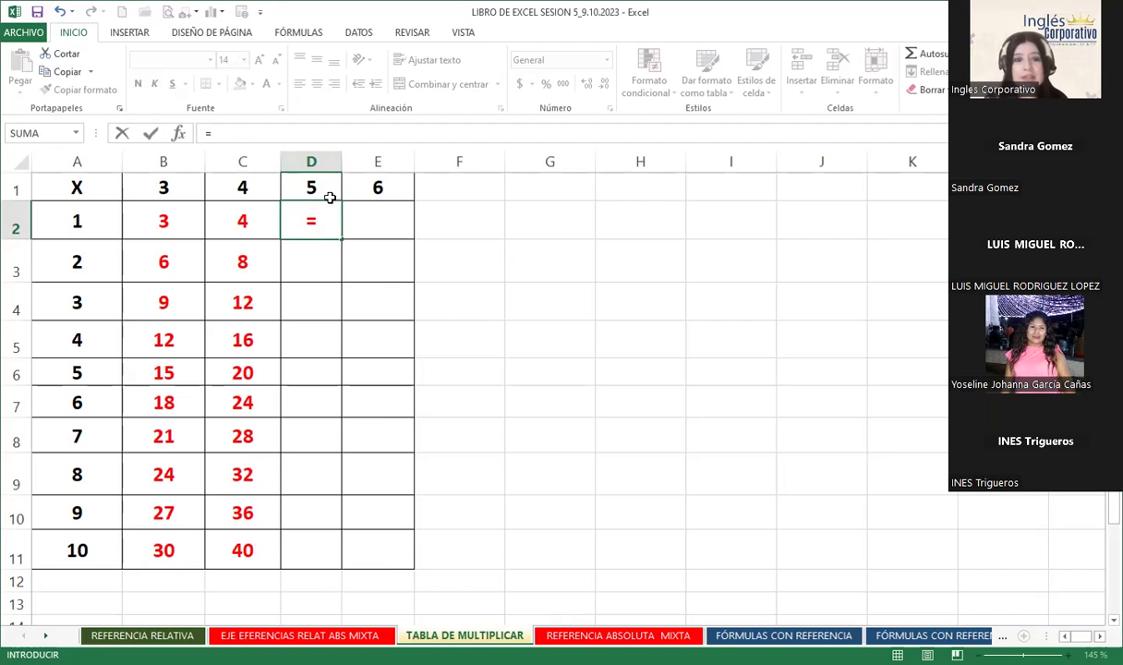
{"action": "left_click", "coordinate": [325, 181]}
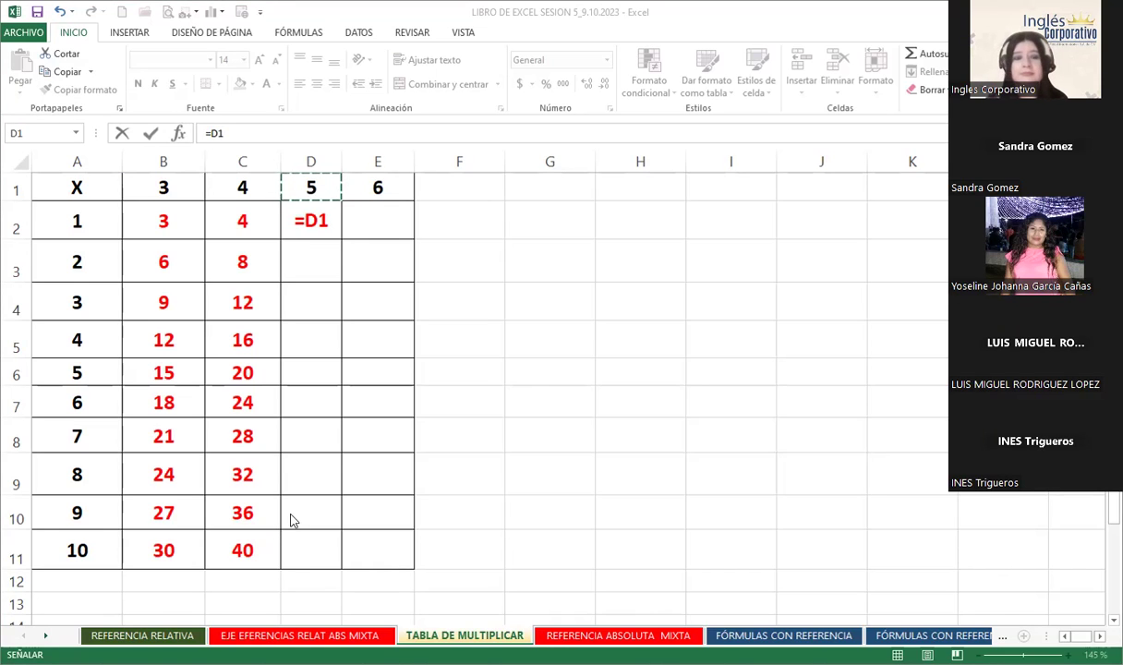
{"action": "key", "text": "F4"}
{"action": "key", "text": "F4"}
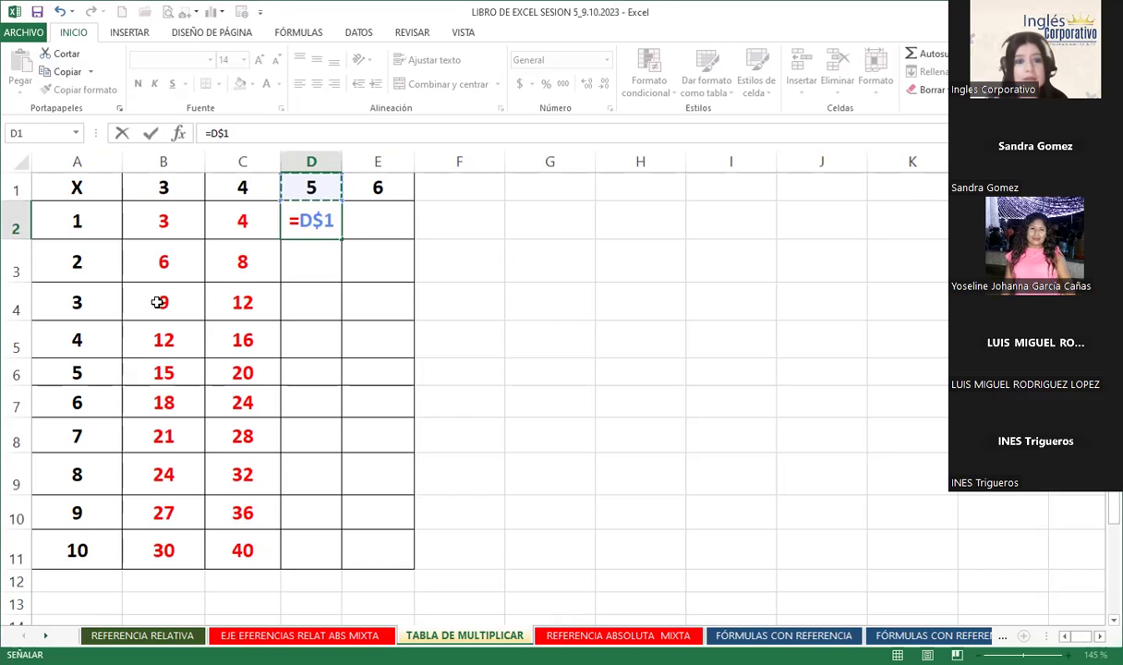
{"action": "type", "text": "*"}
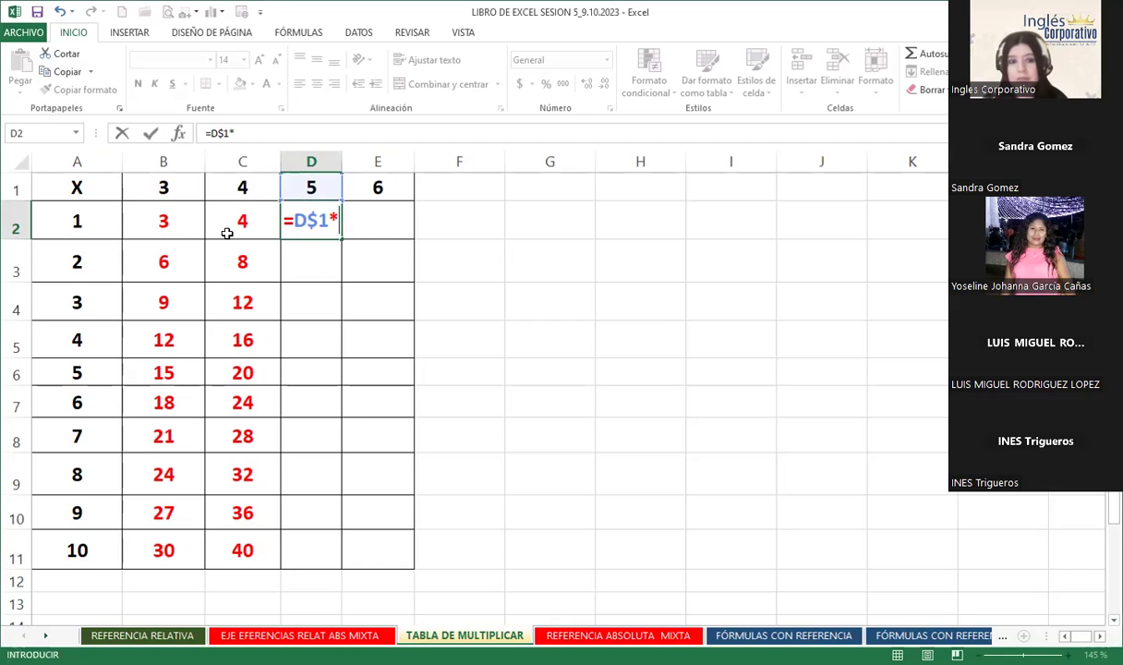
{"action": "left_click", "coordinate": [78, 229]}
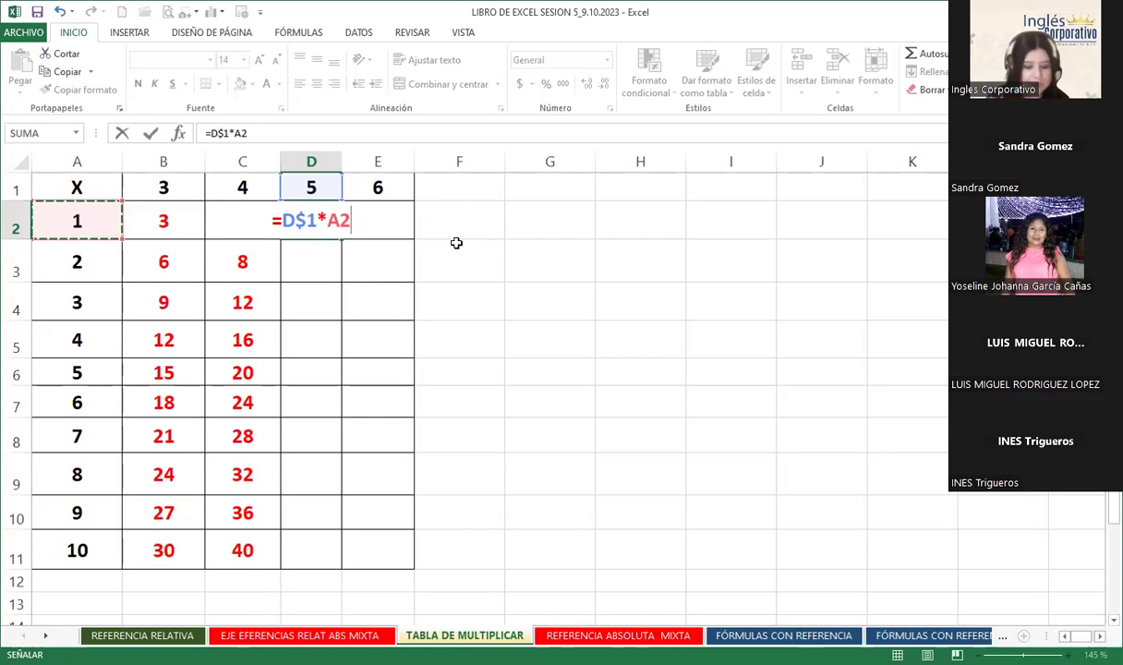
- Lock A2 as $A2 so D2 reads =D$1*$A2, then fill it down to D11
{"action": "key", "text": "F4"}
{"action": "key", "text": "F4"}
{"action": "key", "text": "F4"}
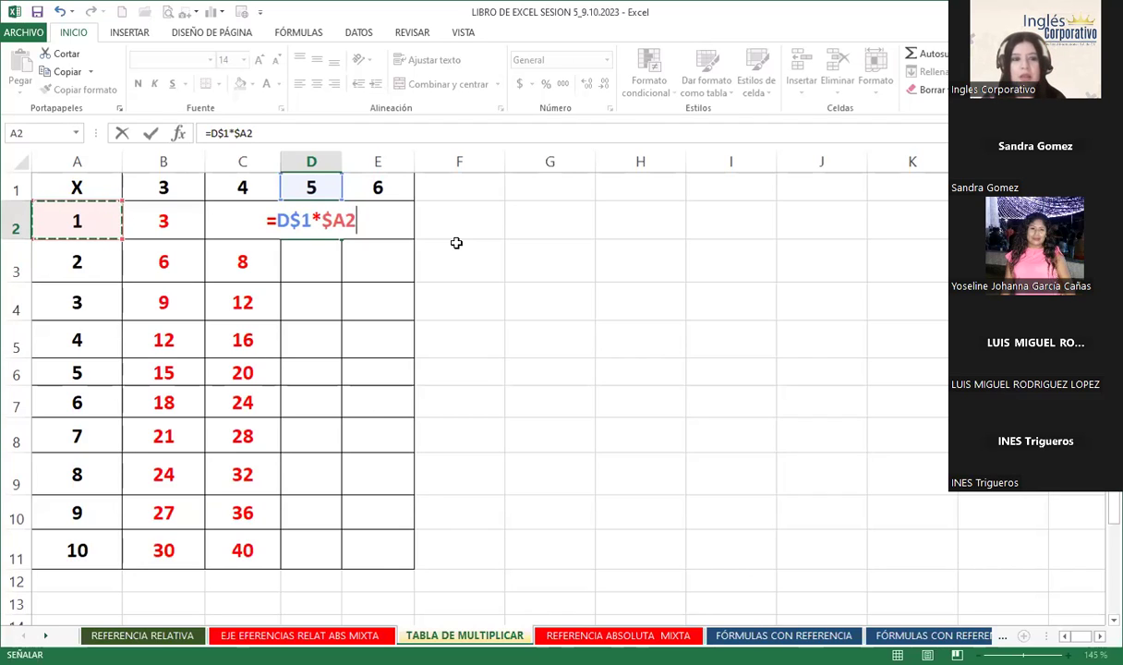
{"action": "key", "text": "Return"}
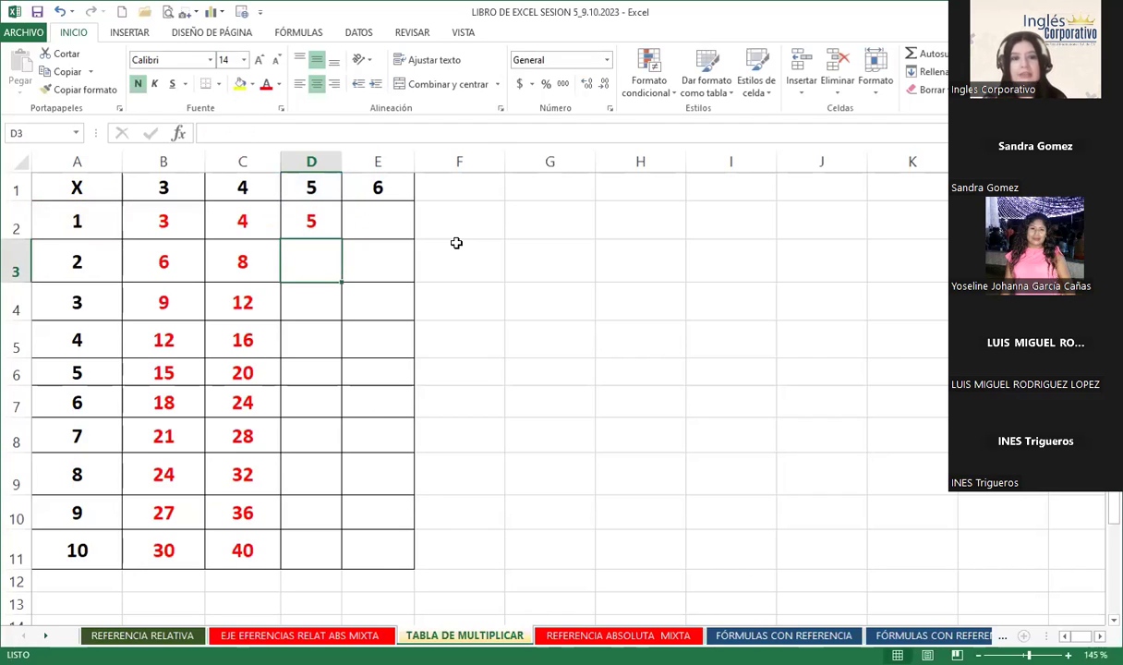
{"action": "left_click", "coordinate": [338, 231]}
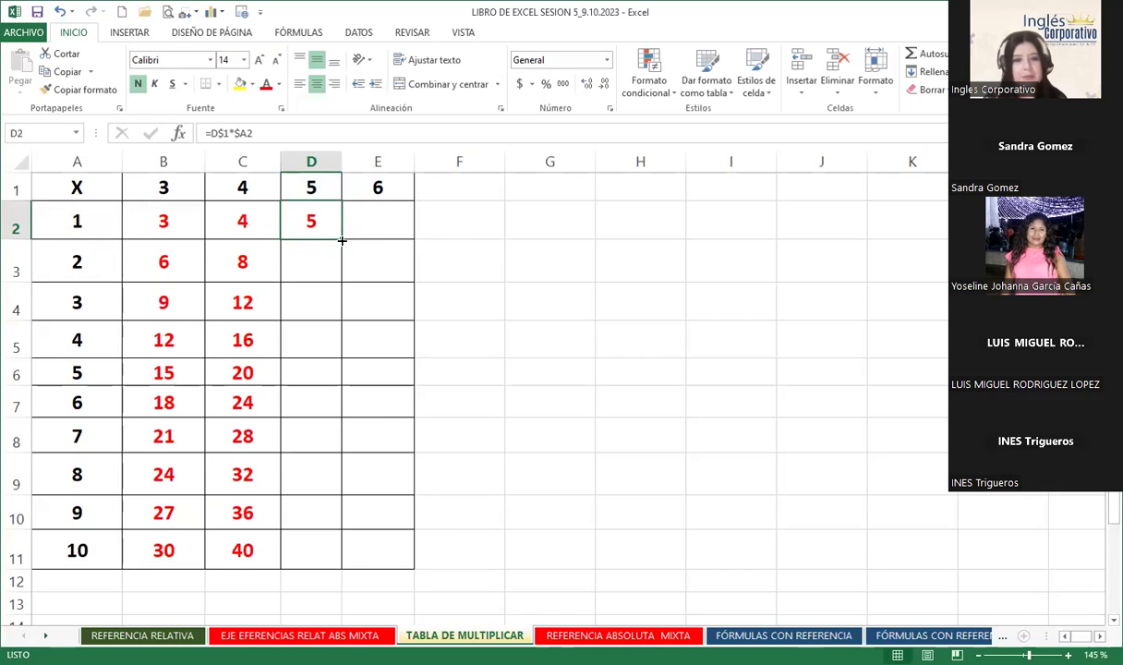
{"action": "double_click", "coordinate": [341, 240]}
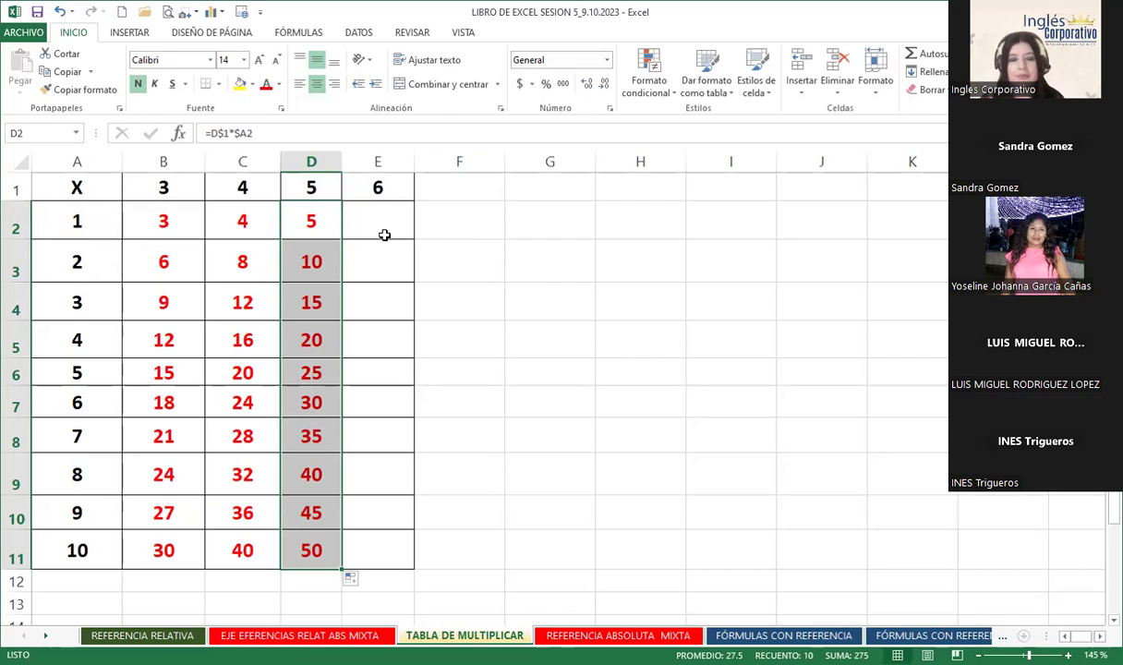
{"action": "double_click", "coordinate": [325, 228]}
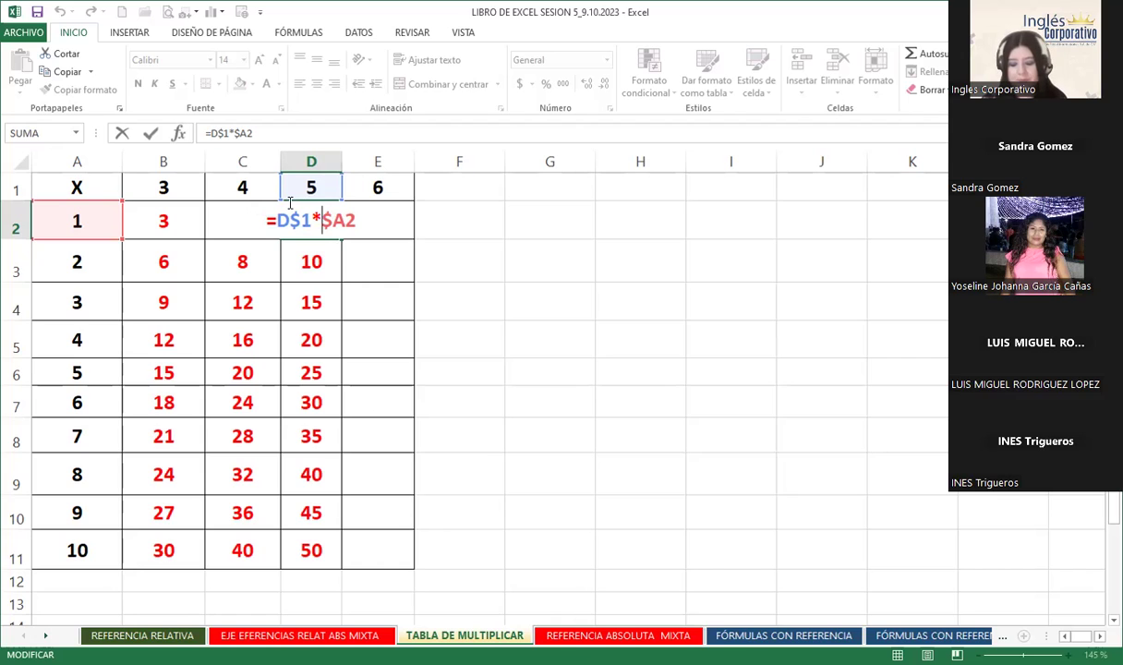
- Enter =$E$1*A2 in E2 and fill it down to row 11, giving 6 through 60
{"action": "key", "text": "Return"}
{"action": "left_click", "coordinate": [374, 233]}
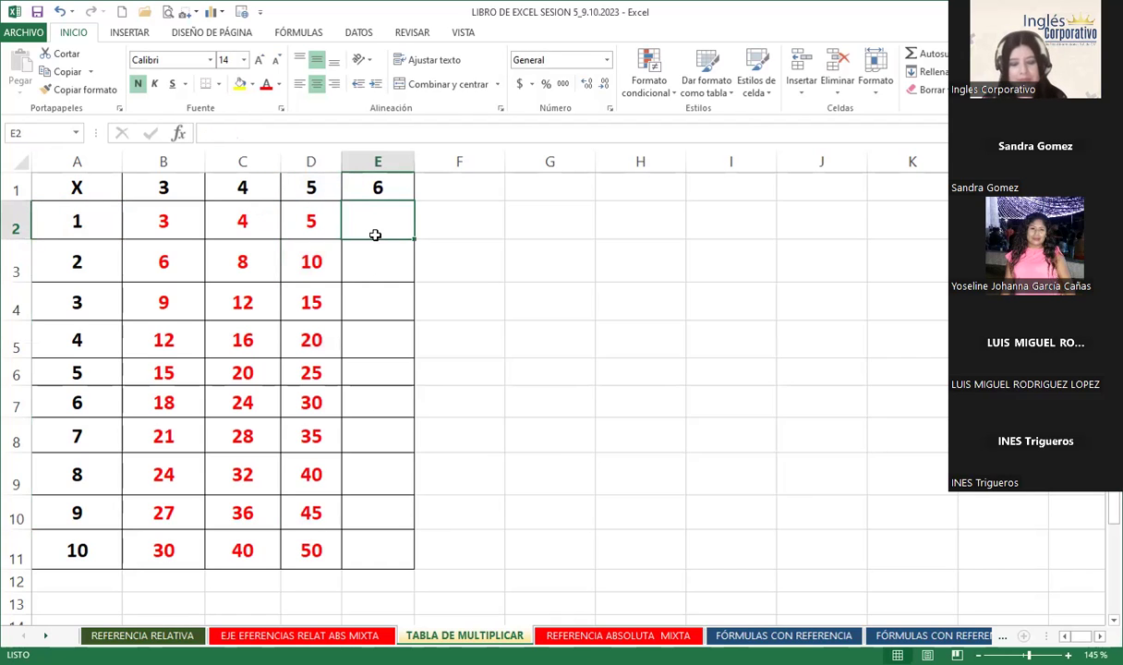
{"action": "type", "text": "="}
{"action": "left_click", "coordinate": [374, 192]}
{"action": "key", "text": "F4"}
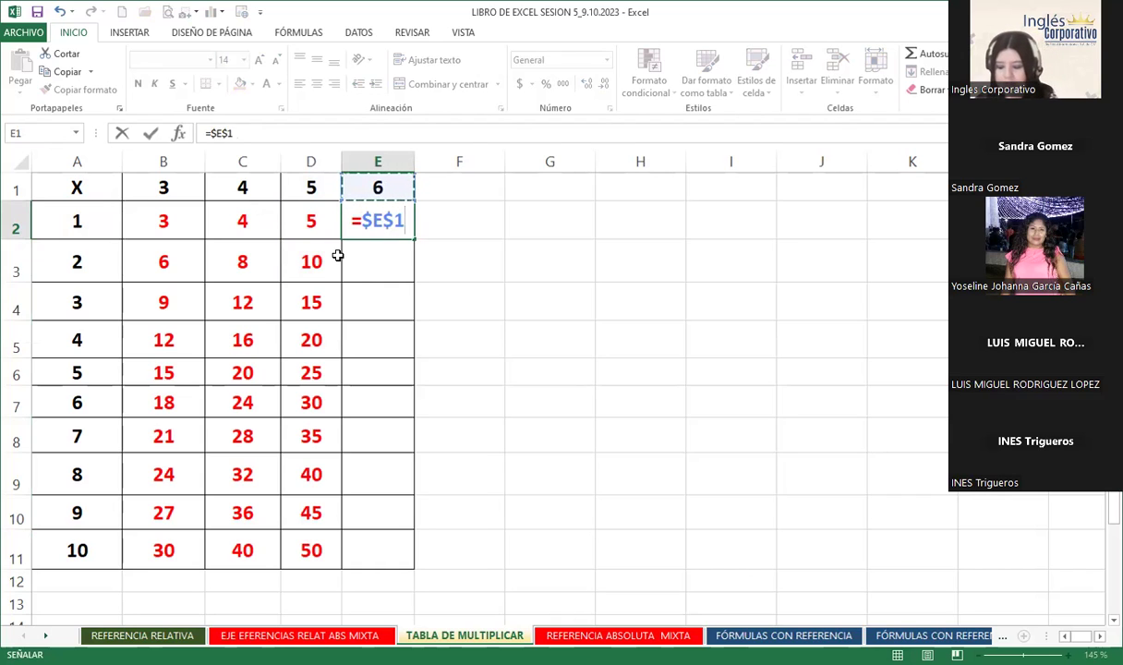
{"action": "type", "text": "*"}
{"action": "left_click", "coordinate": [71, 220]}
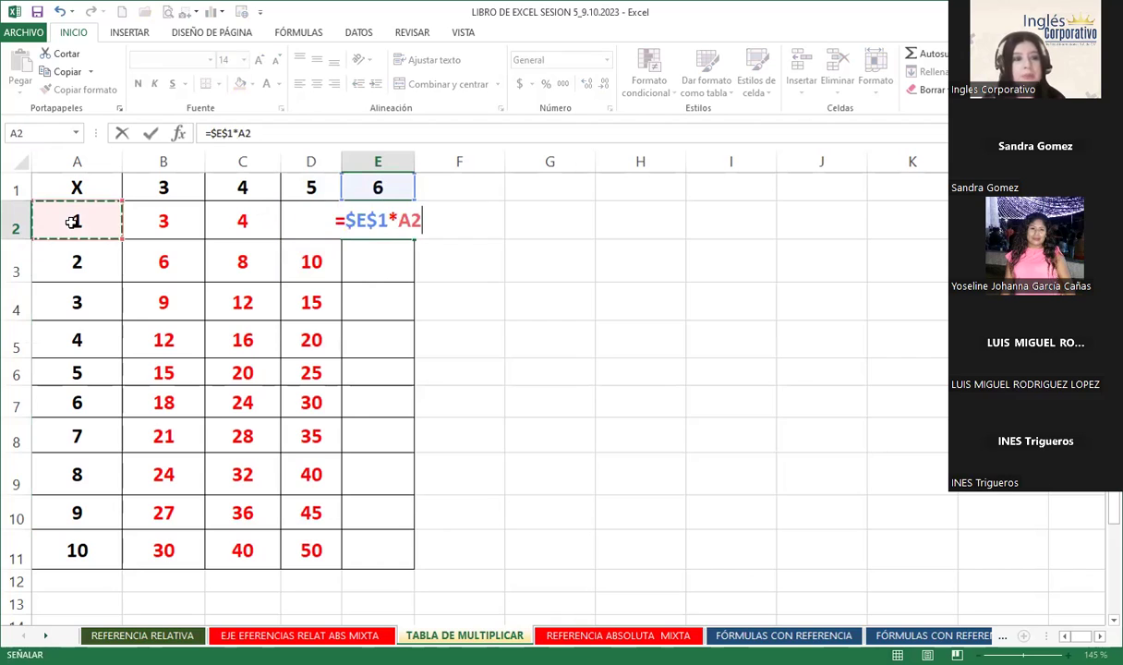
{"action": "key", "text": "Return"}
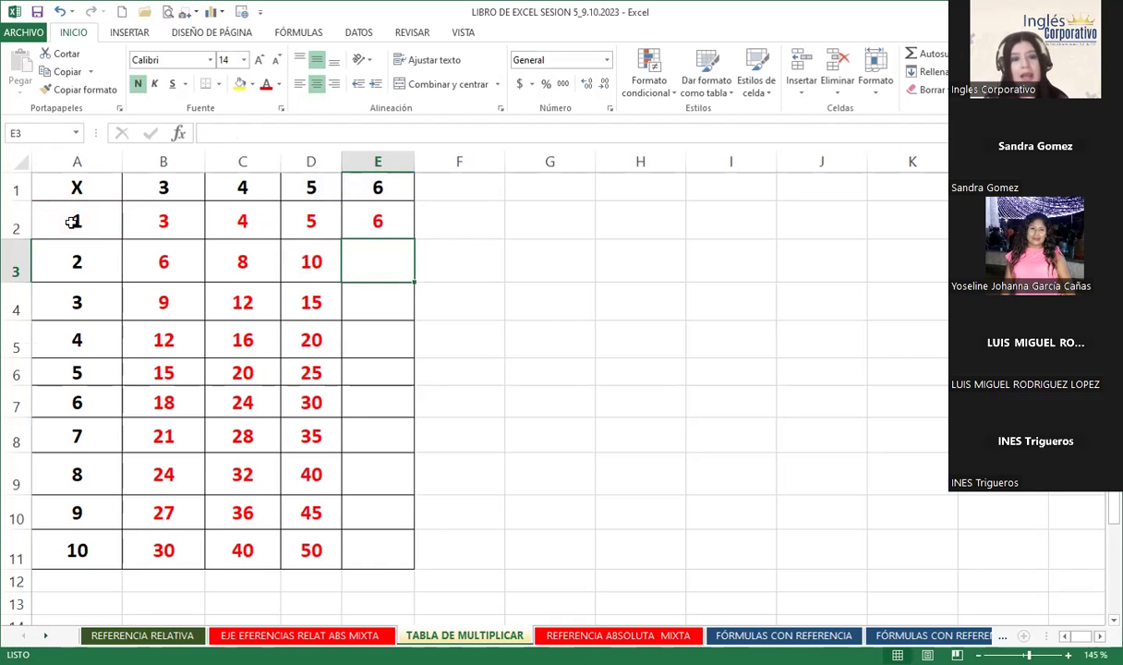
{"action": "left_click", "coordinate": [408, 219]}
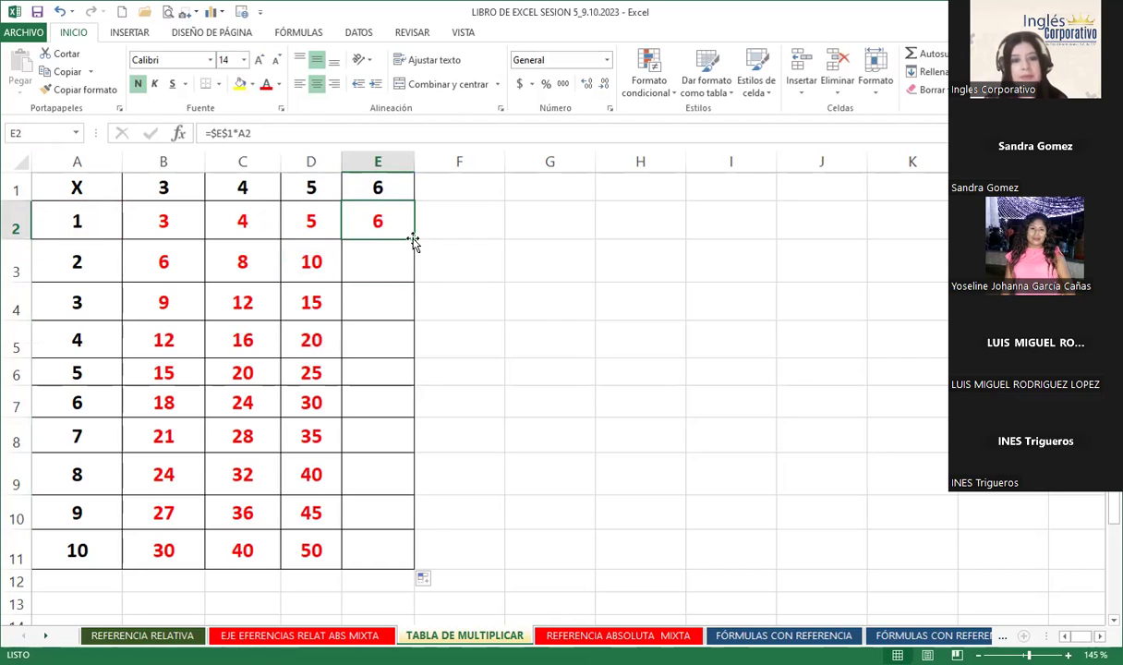
{"action": "double_click", "coordinate": [414, 239]}
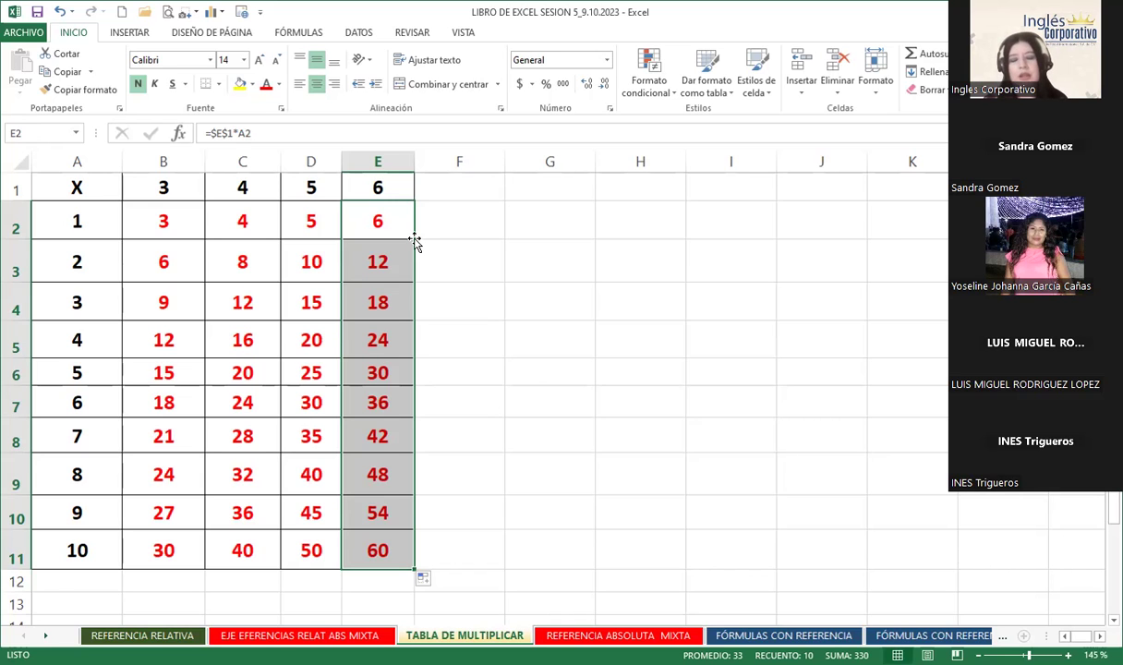
- On the REFERENCIA ABSOLUTA MIXTA sheet, rename the D7 header to 'POR 30%'
{"action": "left_click", "coordinate": [611, 639]}
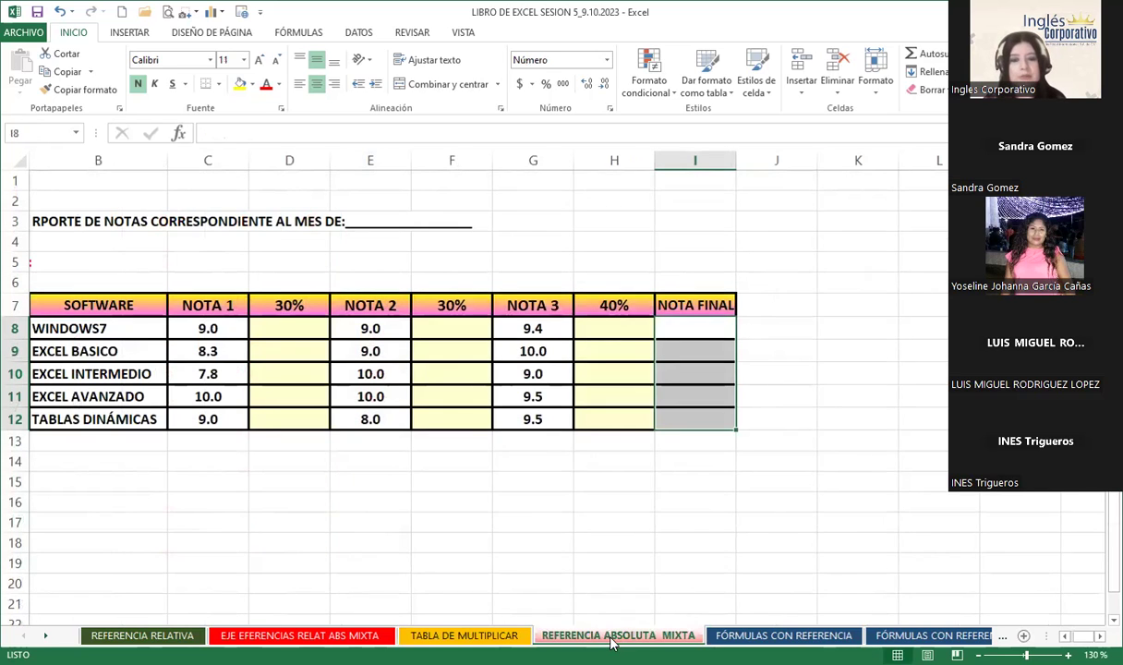
{"action": "left_click", "coordinate": [260, 442]}
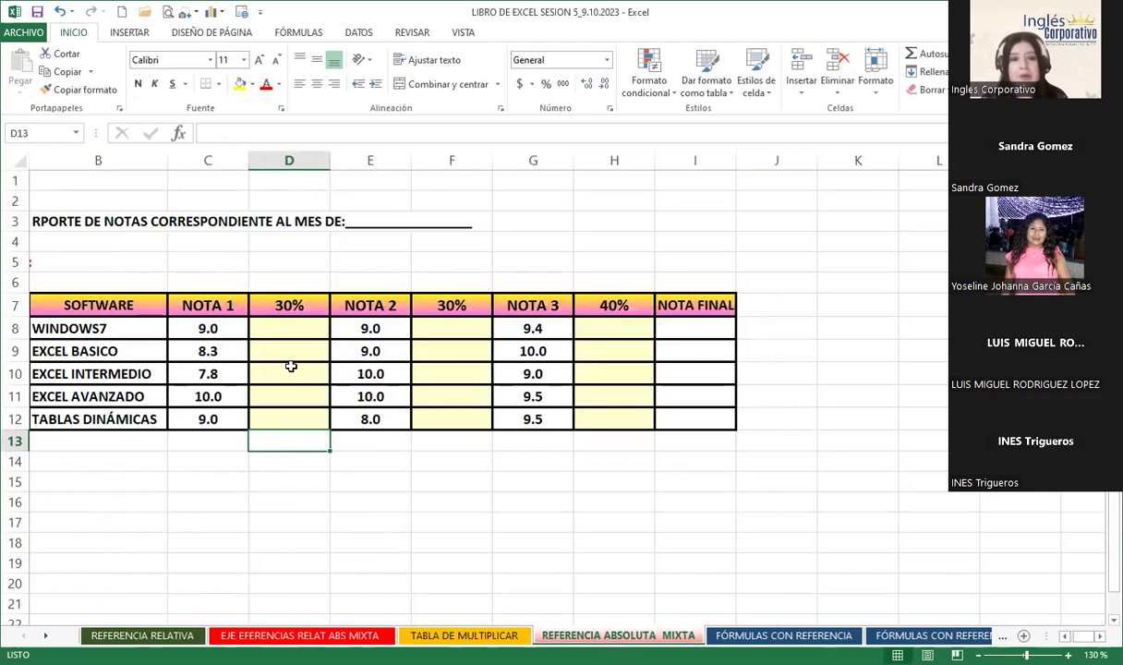
{"action": "left_click", "coordinate": [279, 326]}
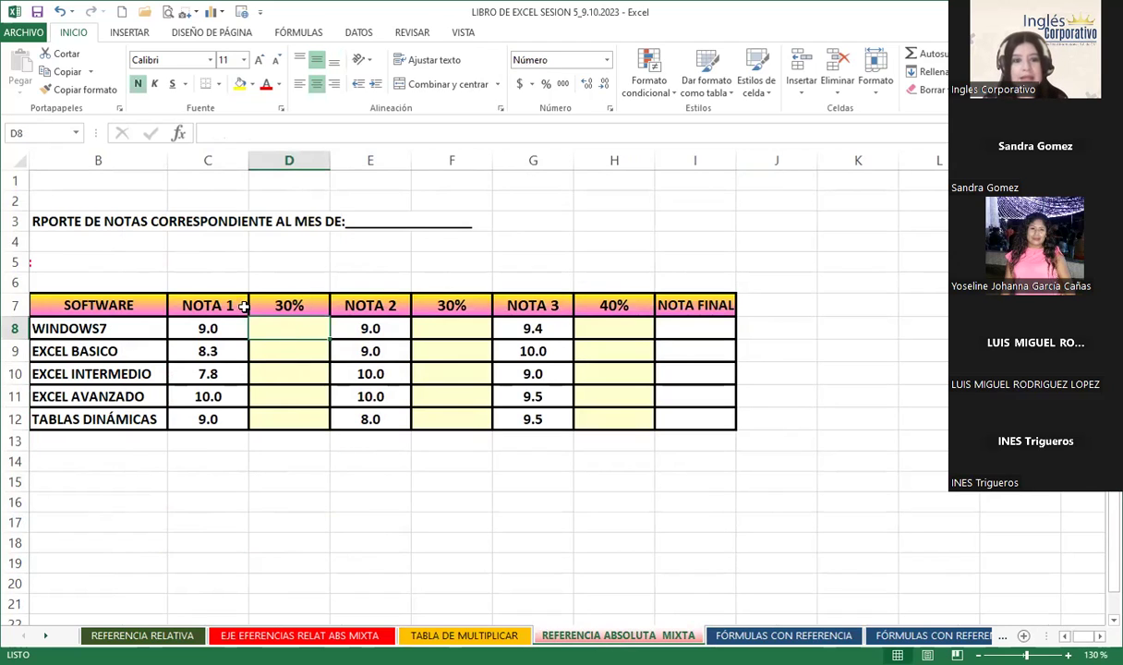
{"action": "double_click", "coordinate": [270, 305]}
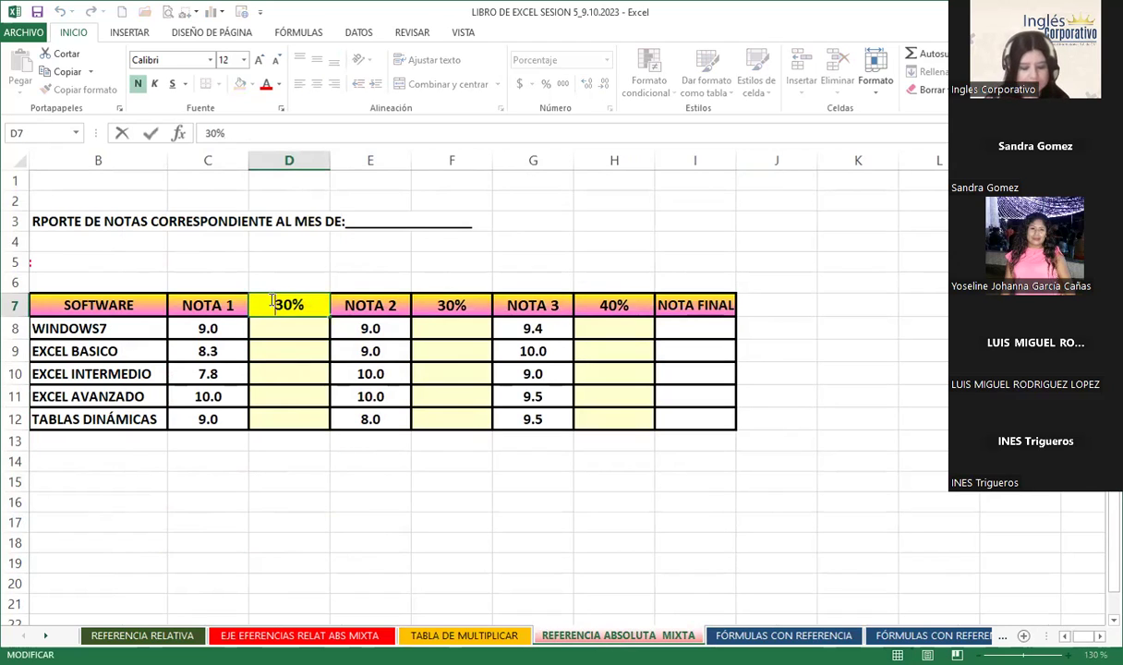
{"action": "type", "text": "POR"}
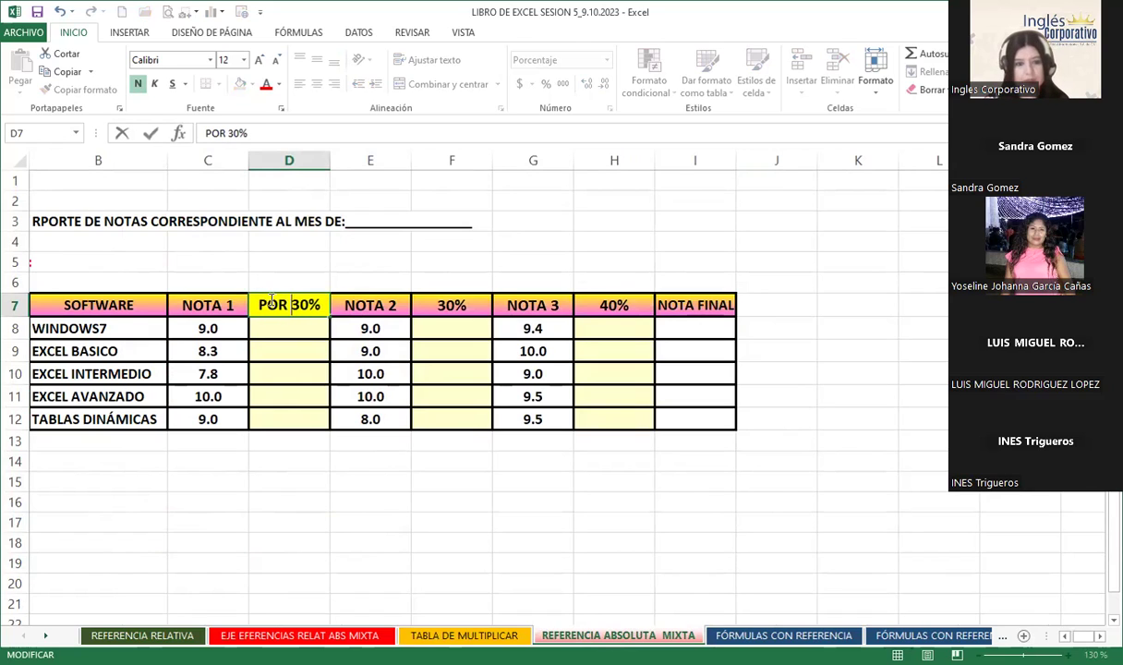
{"action": "key", "text": "Return"}
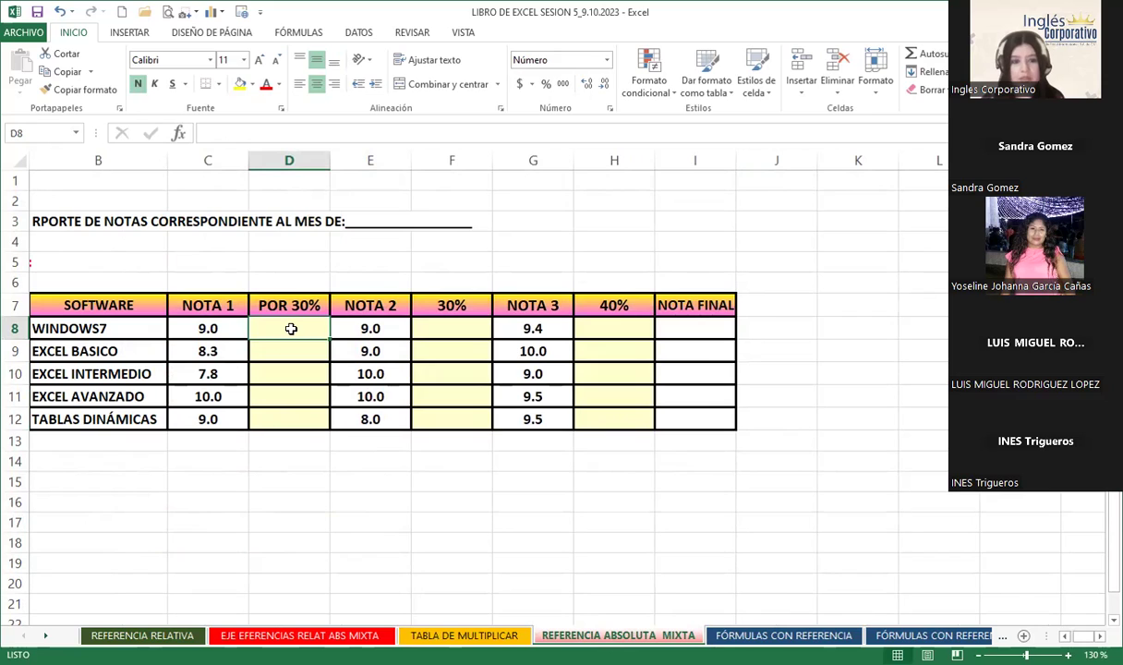
- Enter =C8*D7 in D8 to weight the WINDOWS7 NOTA 1 grade
{"action": "type", "text": "="}
{"action": "left_click", "coordinate": [192, 327]}
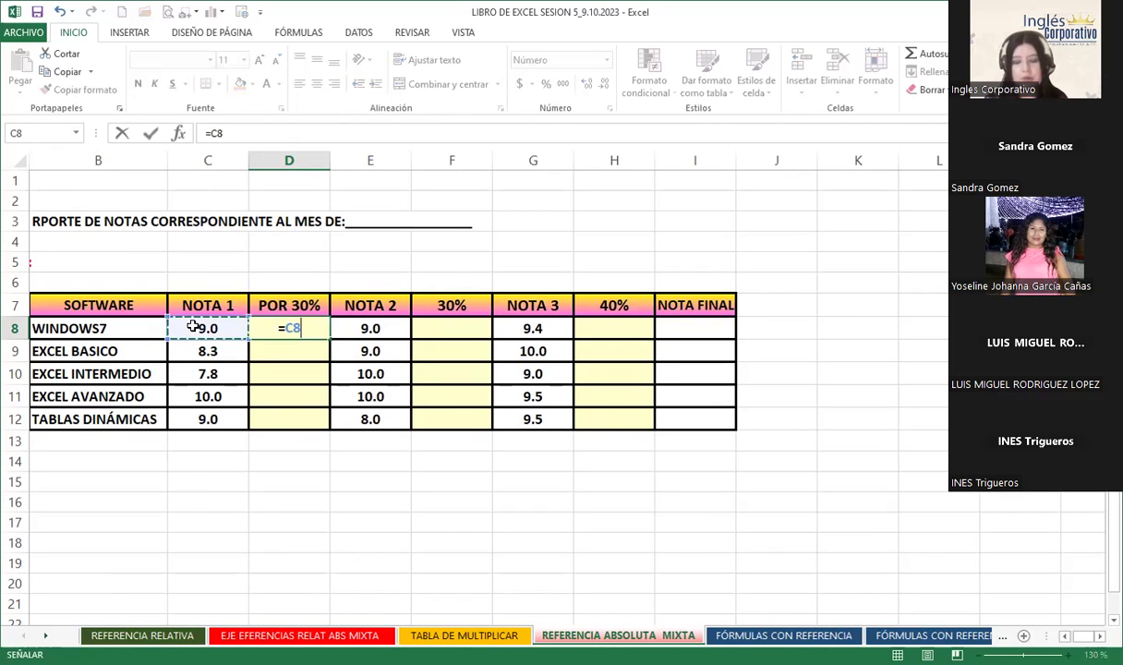
{"action": "type", "text": "*"}
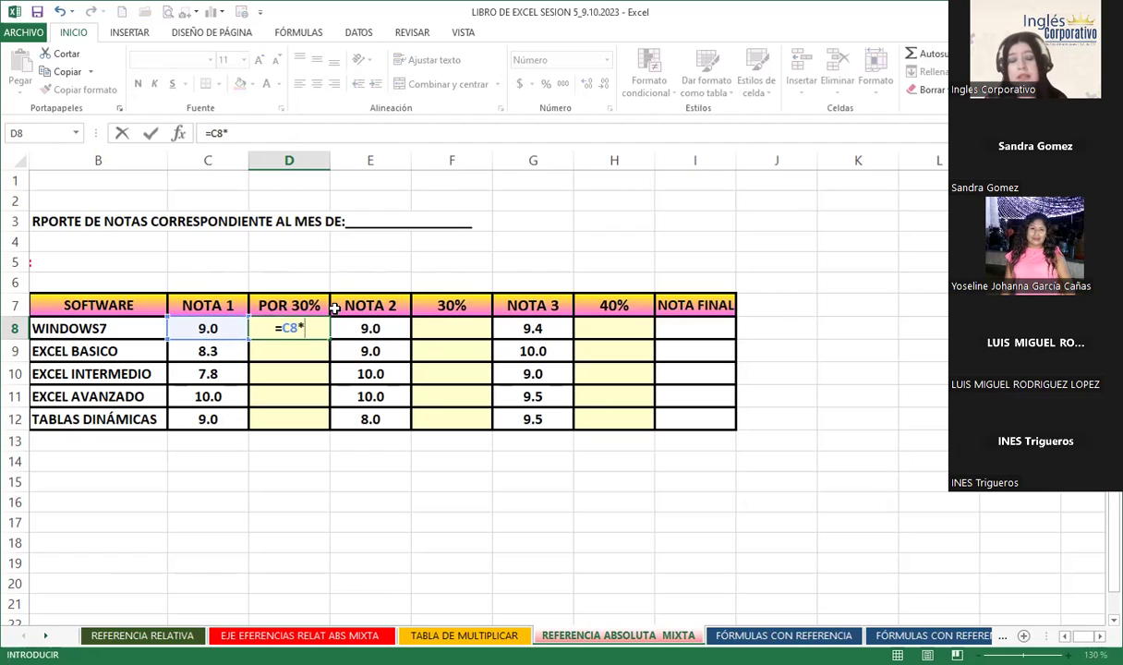
{"action": "left_click", "coordinate": [282, 307]}
{"action": "key", "text": "Return"}
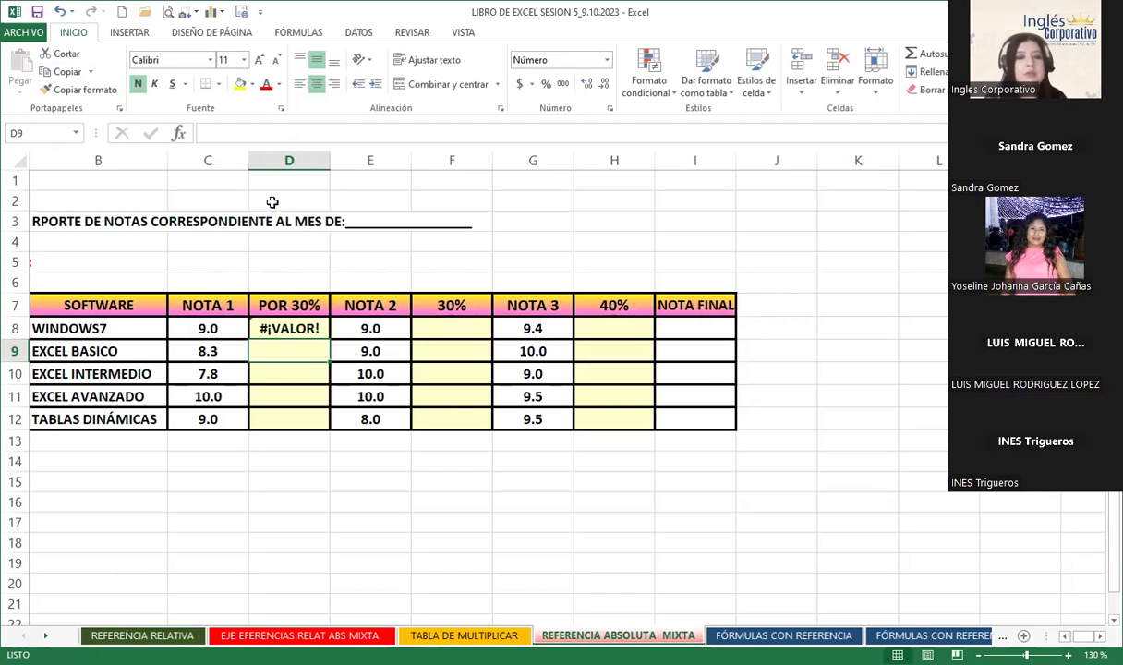
- Replace D8's #¡VALOR! error with =C8*30%, returning 2.7
{"action": "left_click", "coordinate": [273, 322]}
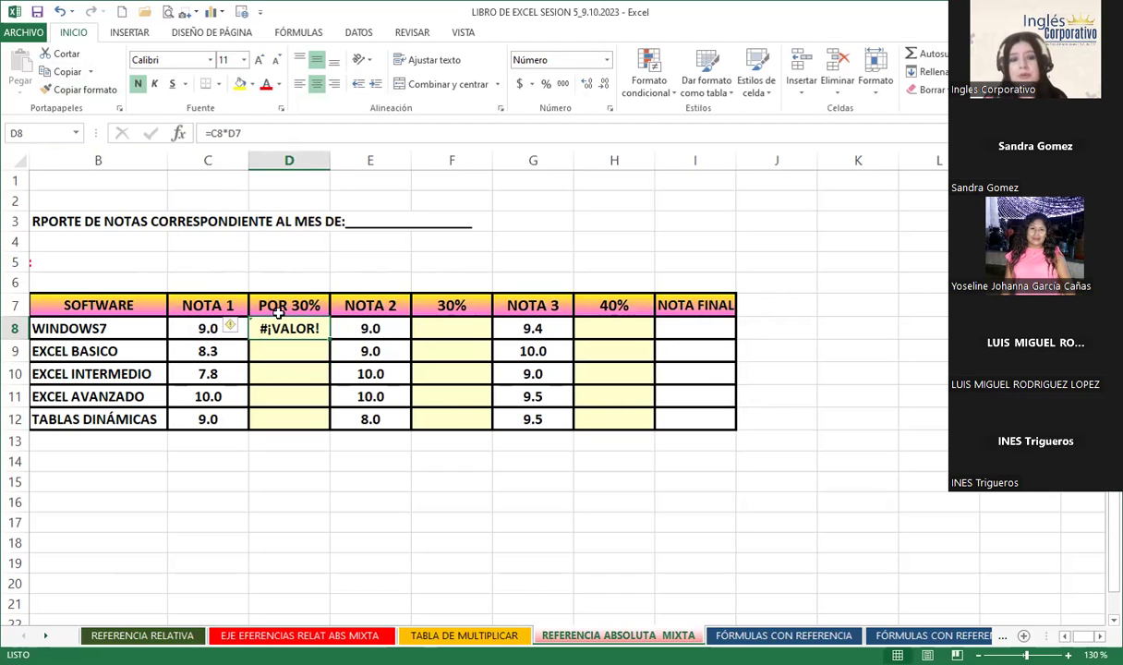
{"action": "key", "text": "Delete"}
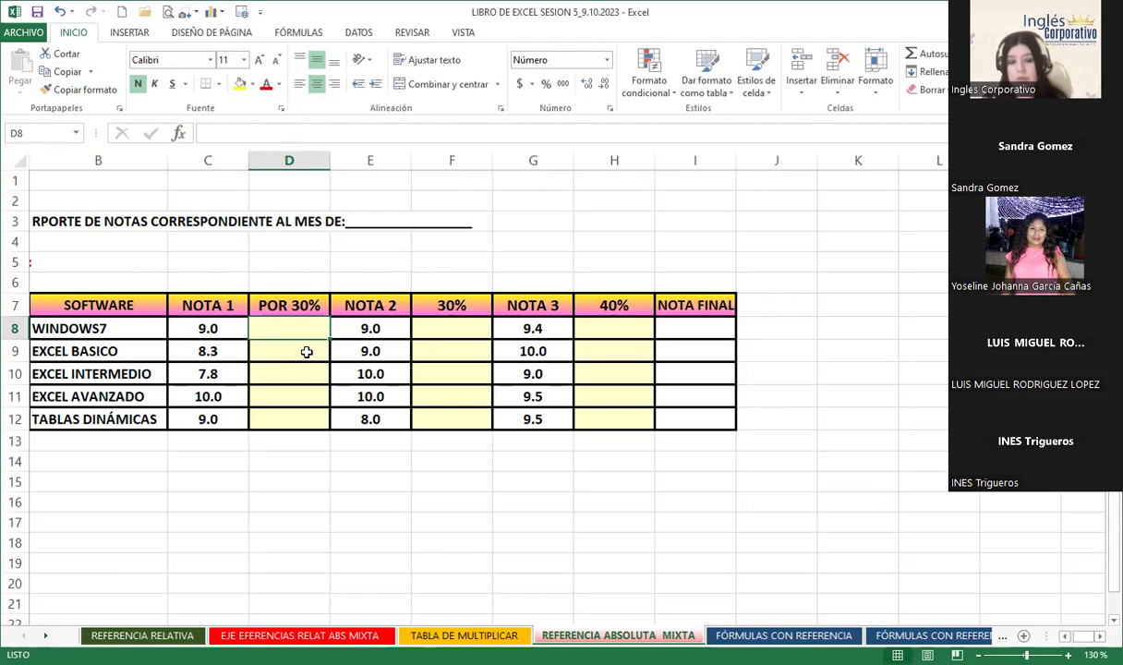
{"action": "type", "text": "="}
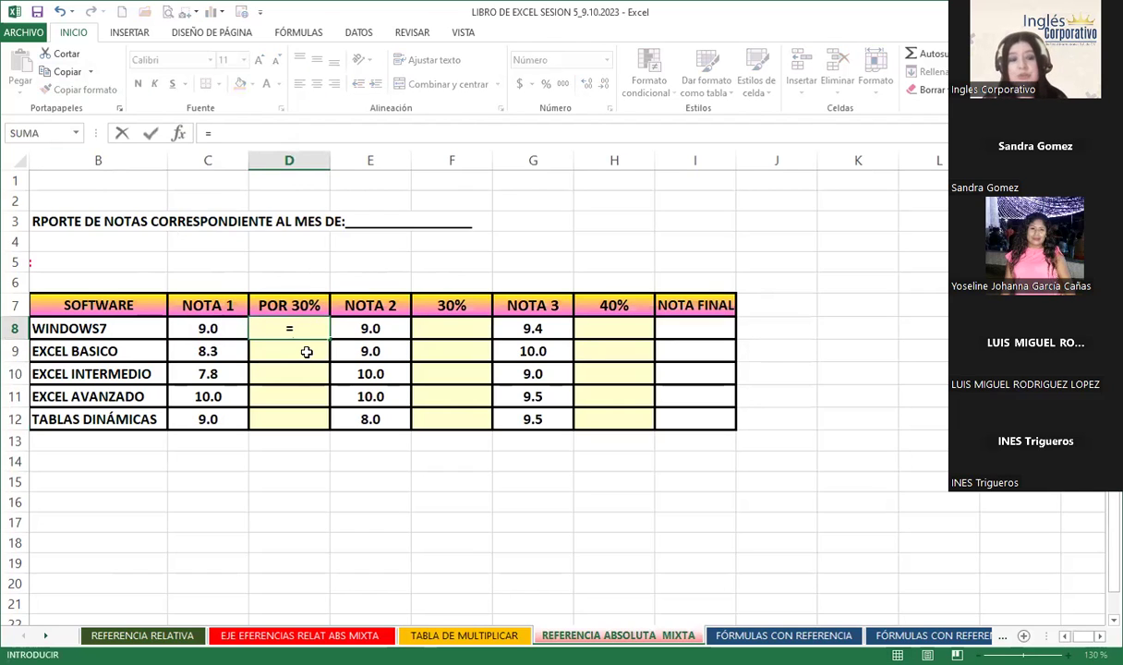
{"action": "left_click", "coordinate": [190, 325]}
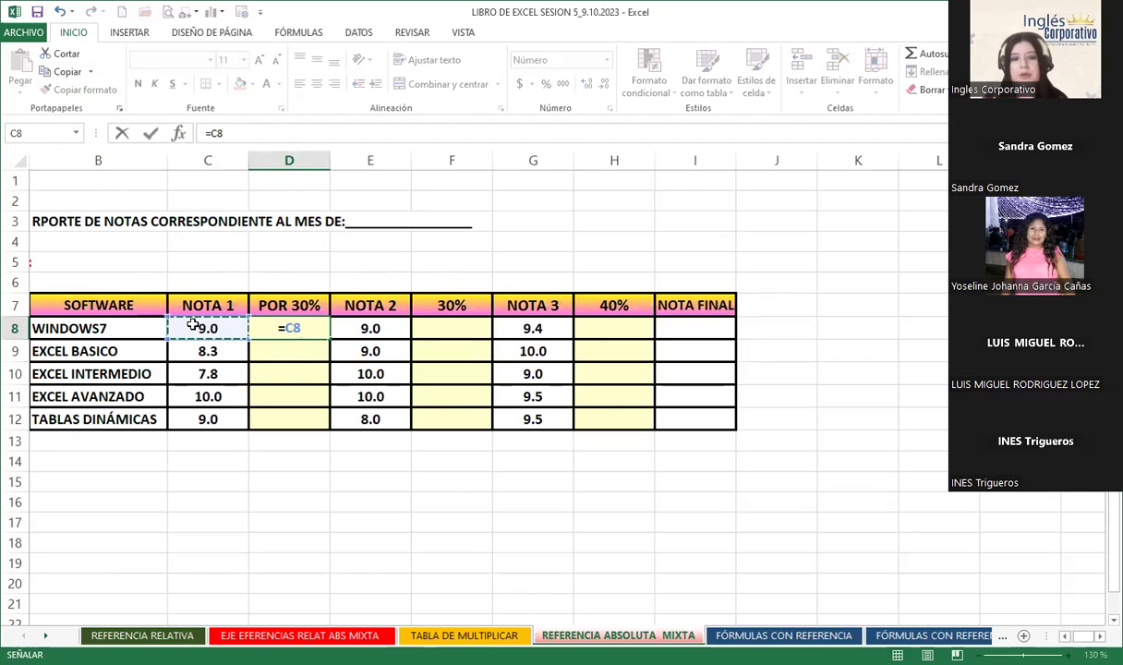
{"action": "type", "text": "30"}
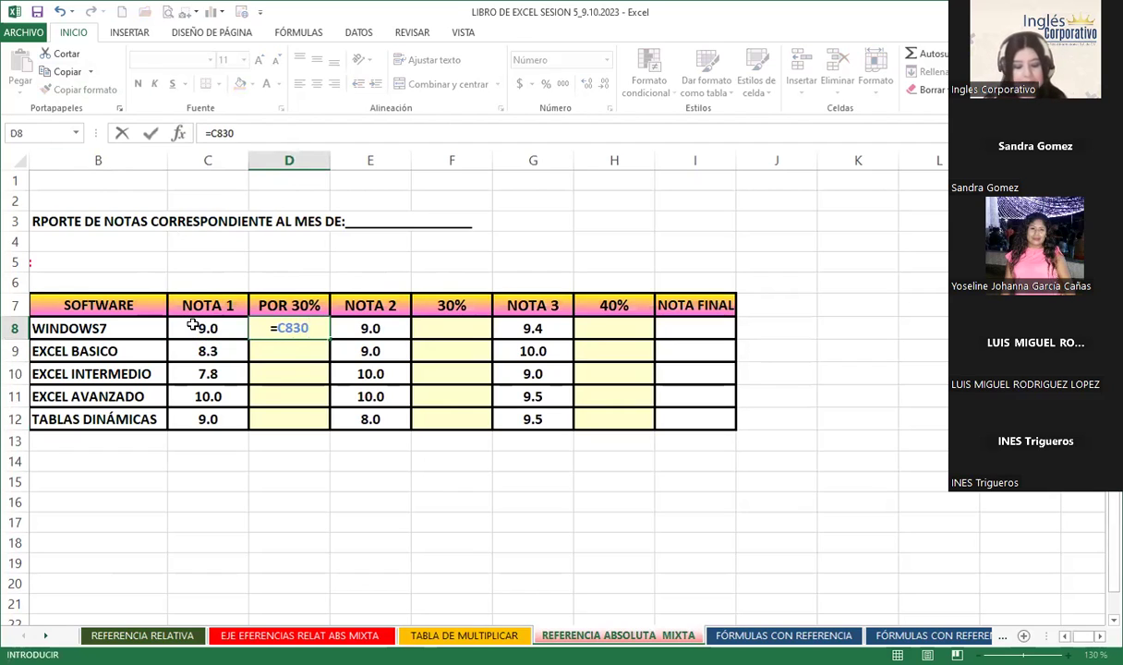
{"action": "type", "text": "%"}
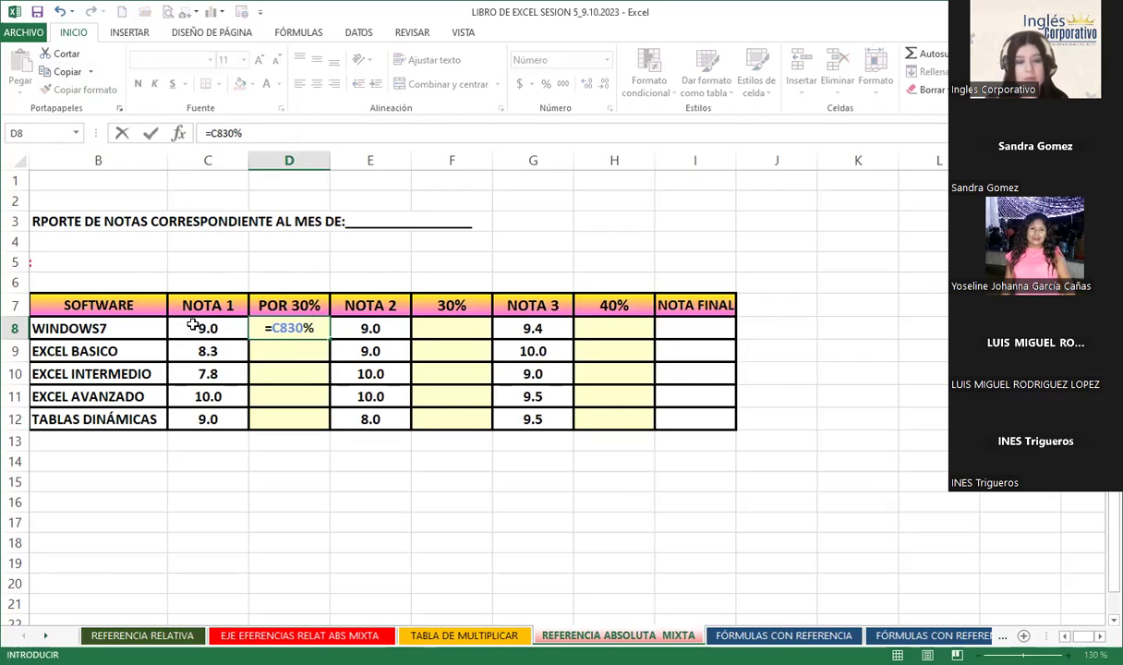
{"action": "key", "text": "BackSpace"}
{"action": "key", "text": "BackSpace"}
{"action": "key", "text": "BackSpace"}
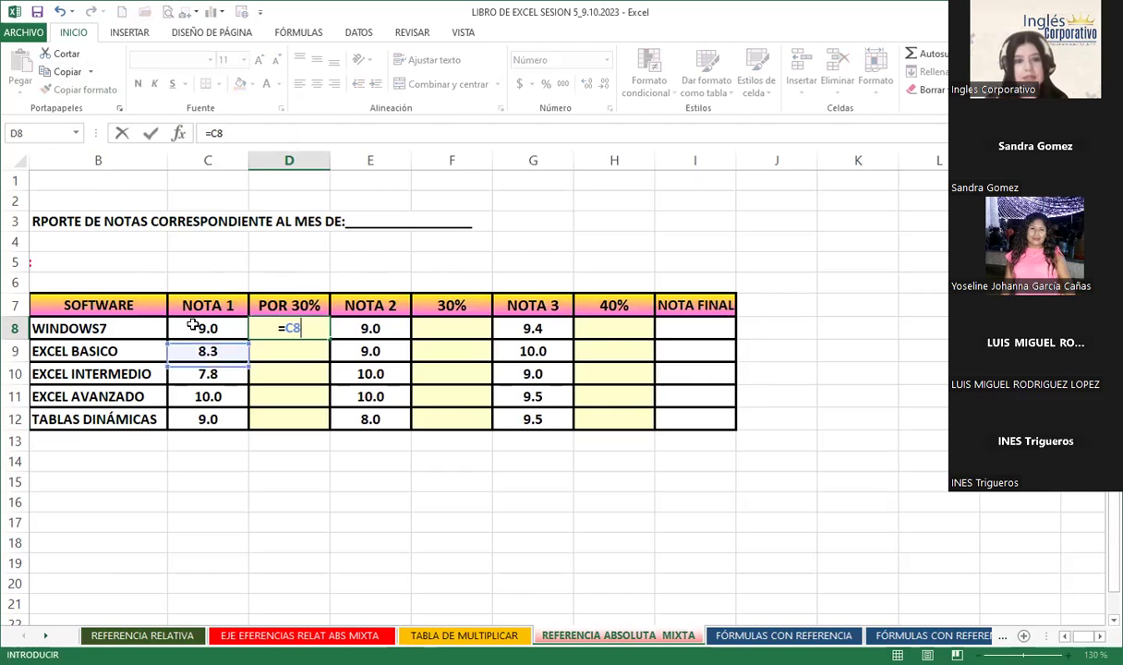
{"action": "type", "text": "*30%"}
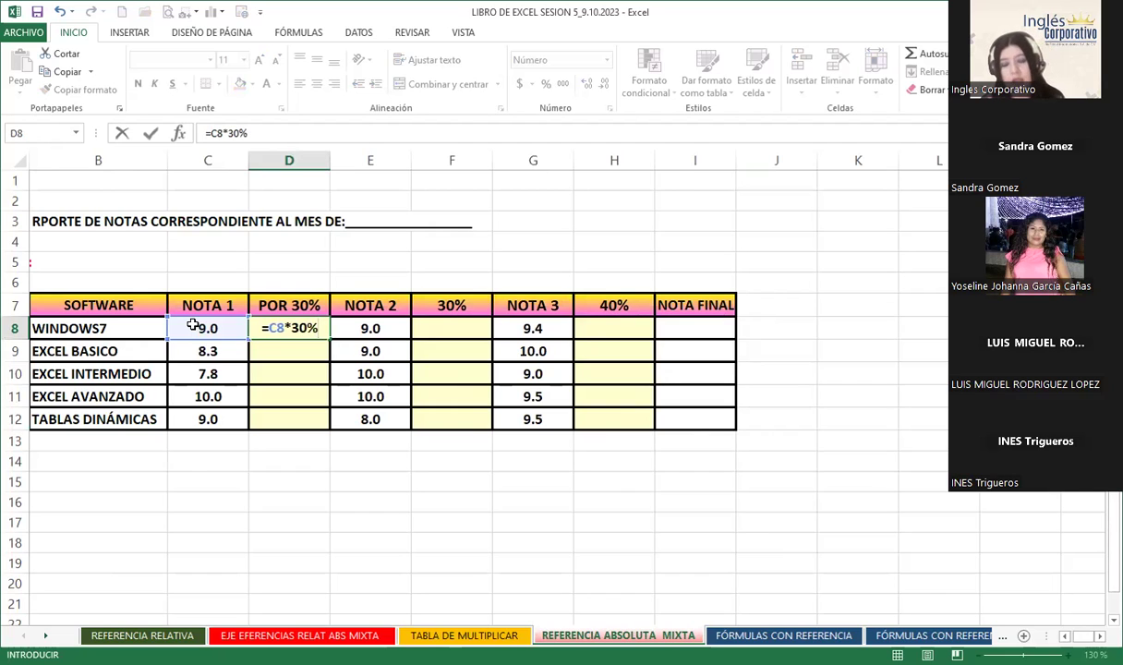
{"action": "key", "text": "Return"}
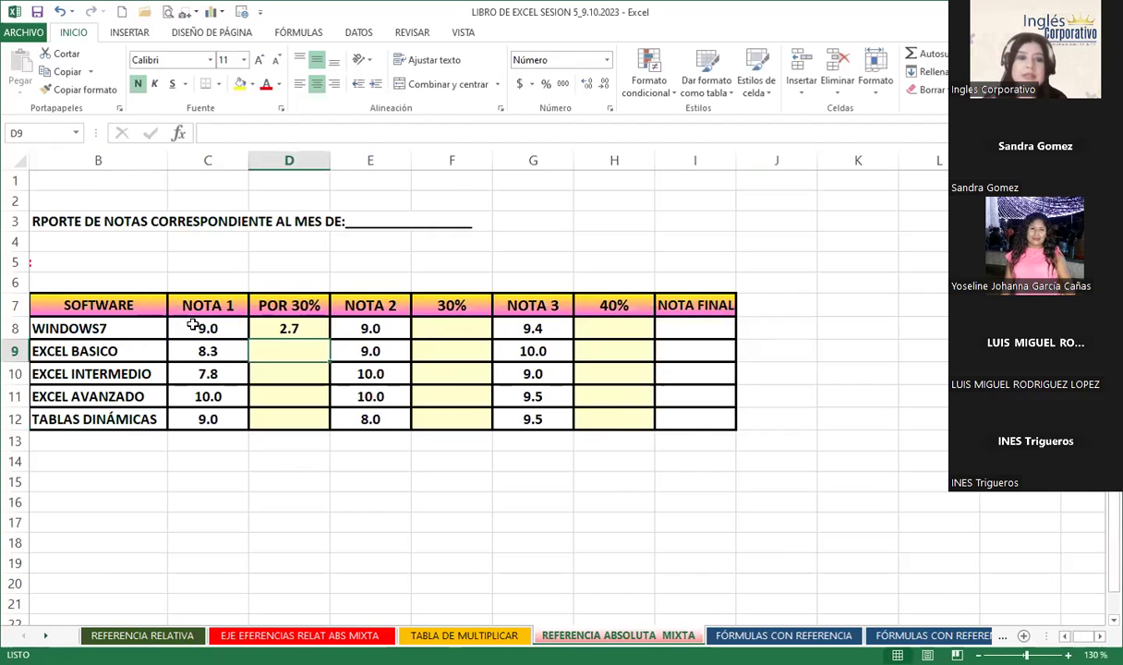
{"action": "key", "text": "Up"}
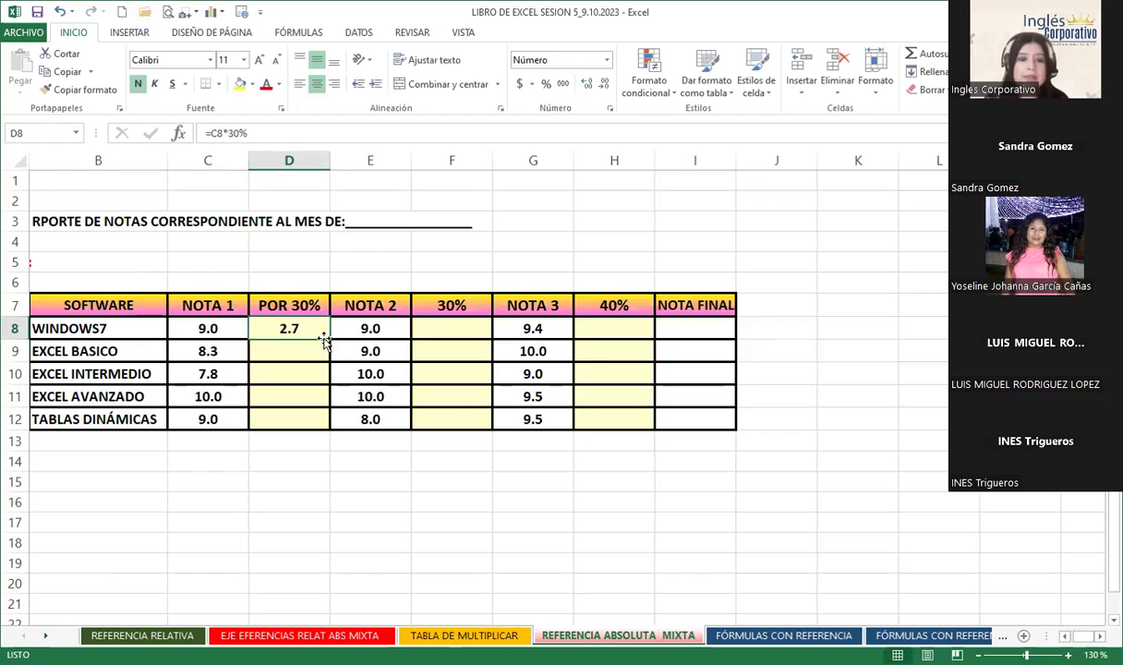
- Copy the D8 formula down to D12 and enter =E8*$F$7 in F8
{"action": "left_click_drag", "start_coordinate": [330, 339], "coordinate": [329, 427]}
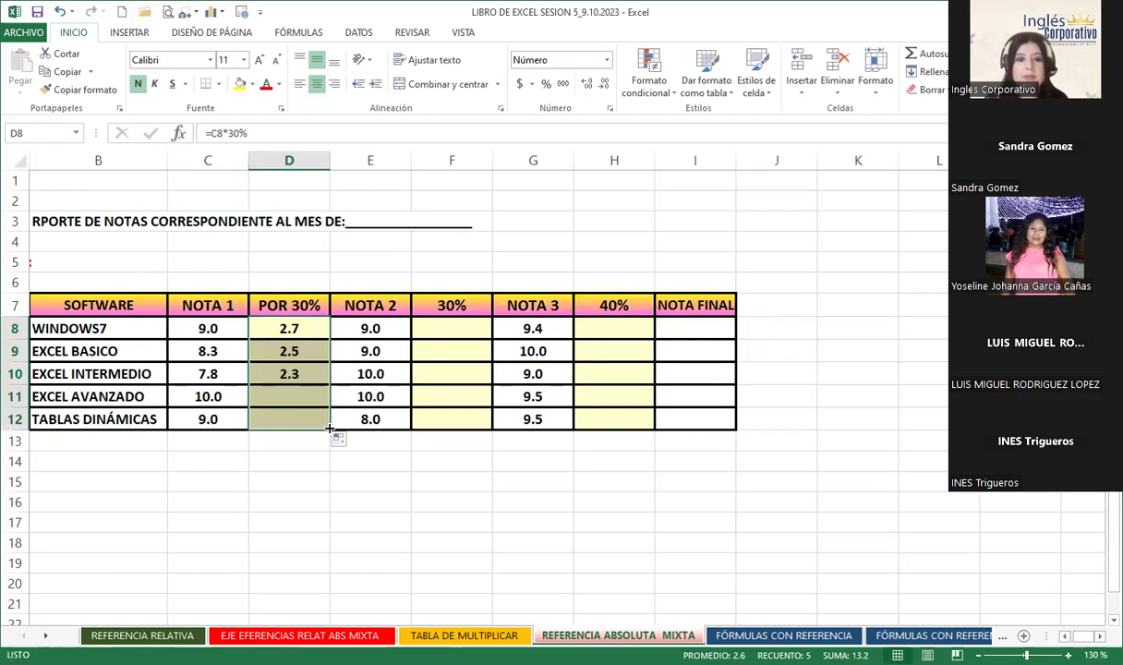
{"action": "left_click", "coordinate": [457, 330]}
{"action": "type", "text": "="}
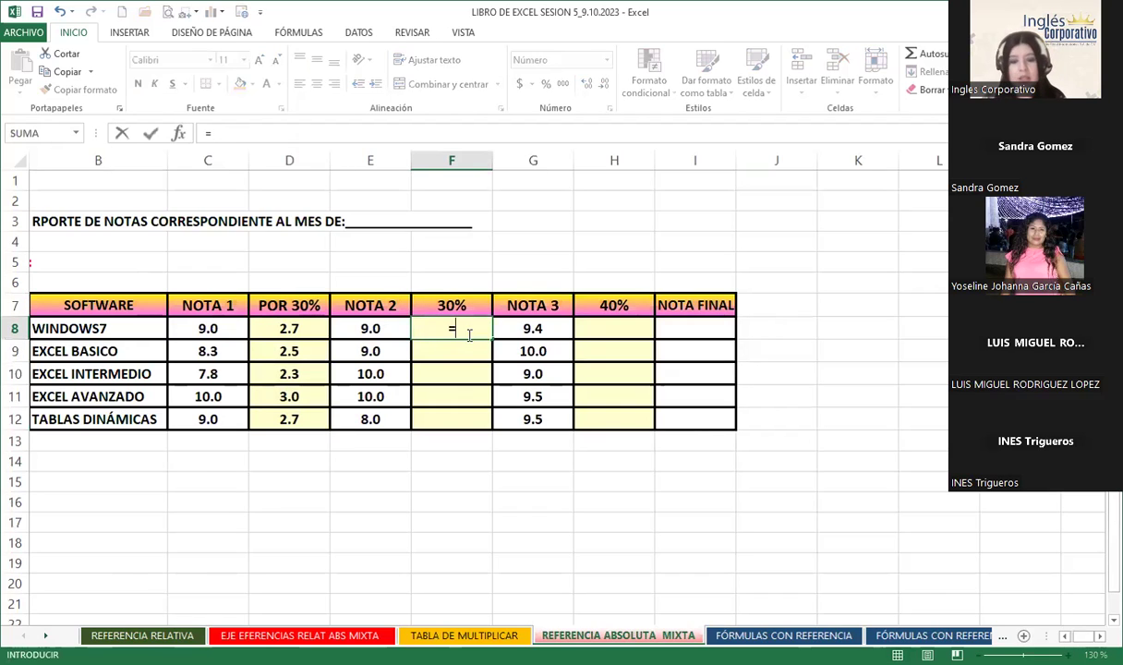
{"action": "left_click", "coordinate": [370, 327]}
{"action": "type", "text": "*"}
{"action": "left_click", "coordinate": [461, 305]}
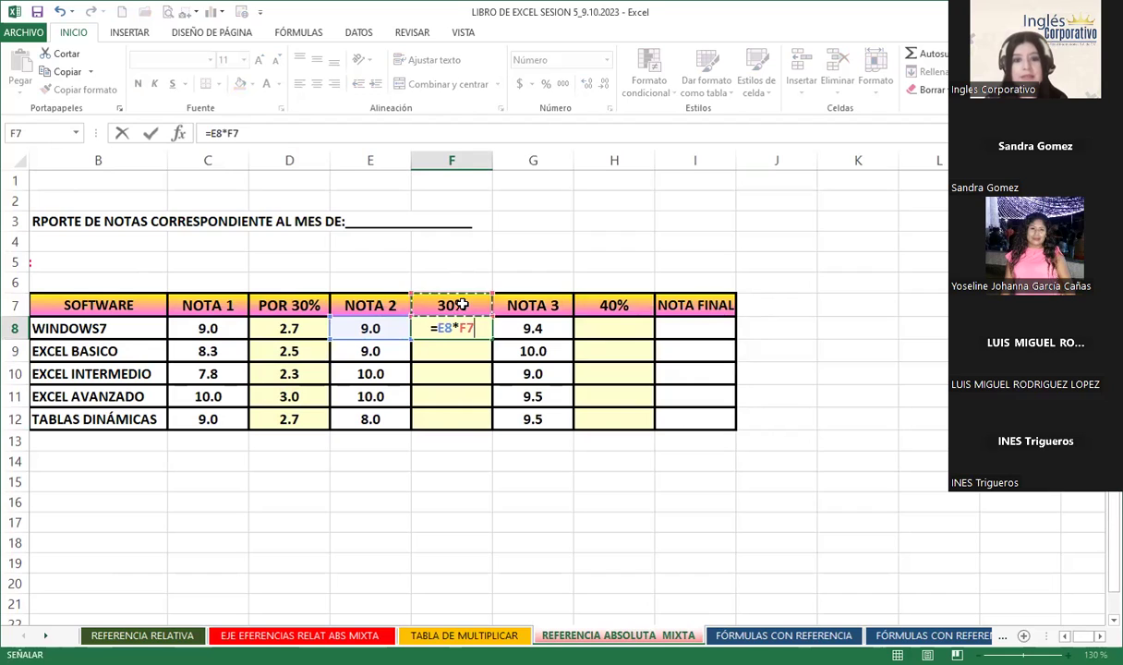
{"action": "key", "text": "F4"}
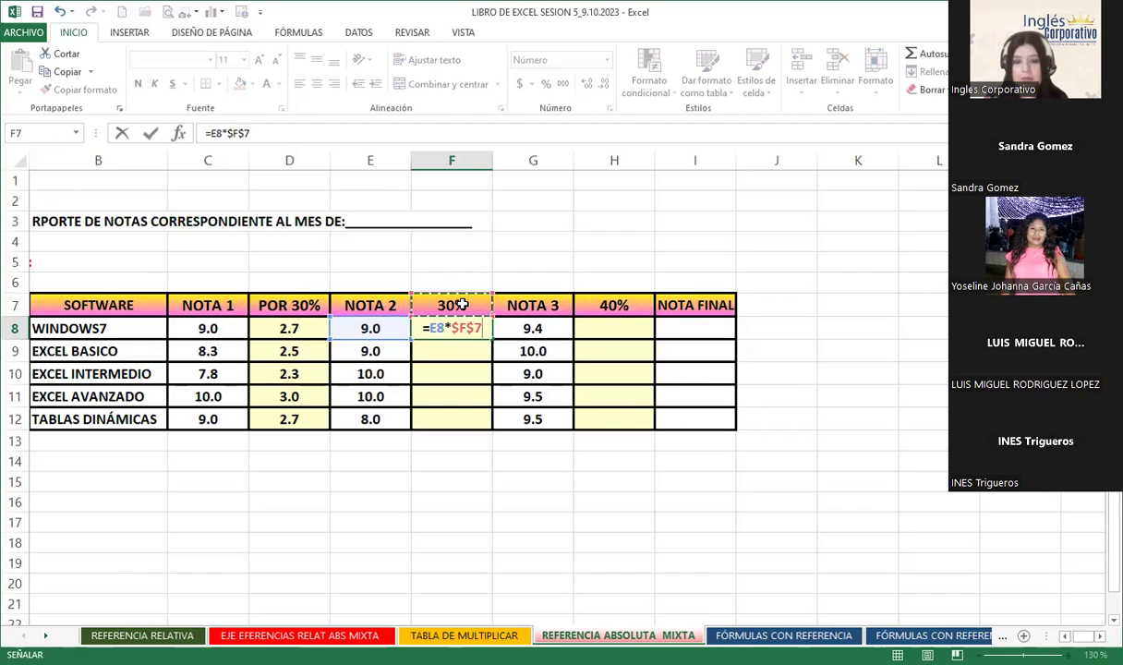
{"action": "key", "text": "Return"}
- Fill the F8 formula down through F12, giving 2.7, 2.7, 3.0, 3.0, 2.4
{"action": "left_click", "coordinate": [477, 328]}
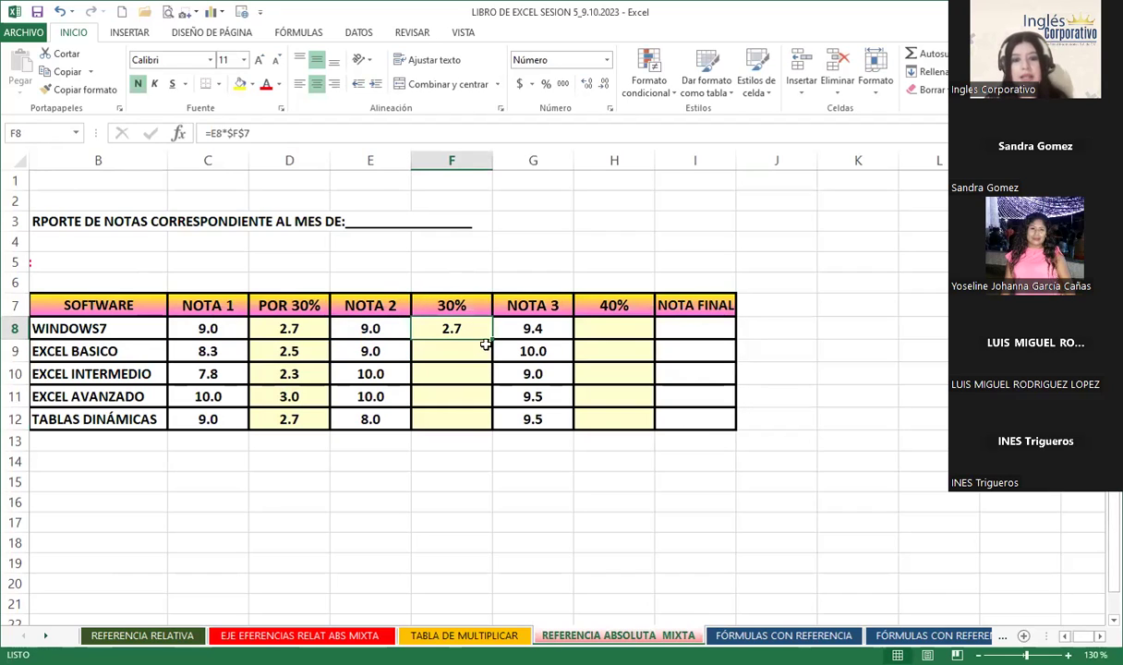
{"action": "left_click_drag", "start_coordinate": [491, 339], "coordinate": [480, 426]}
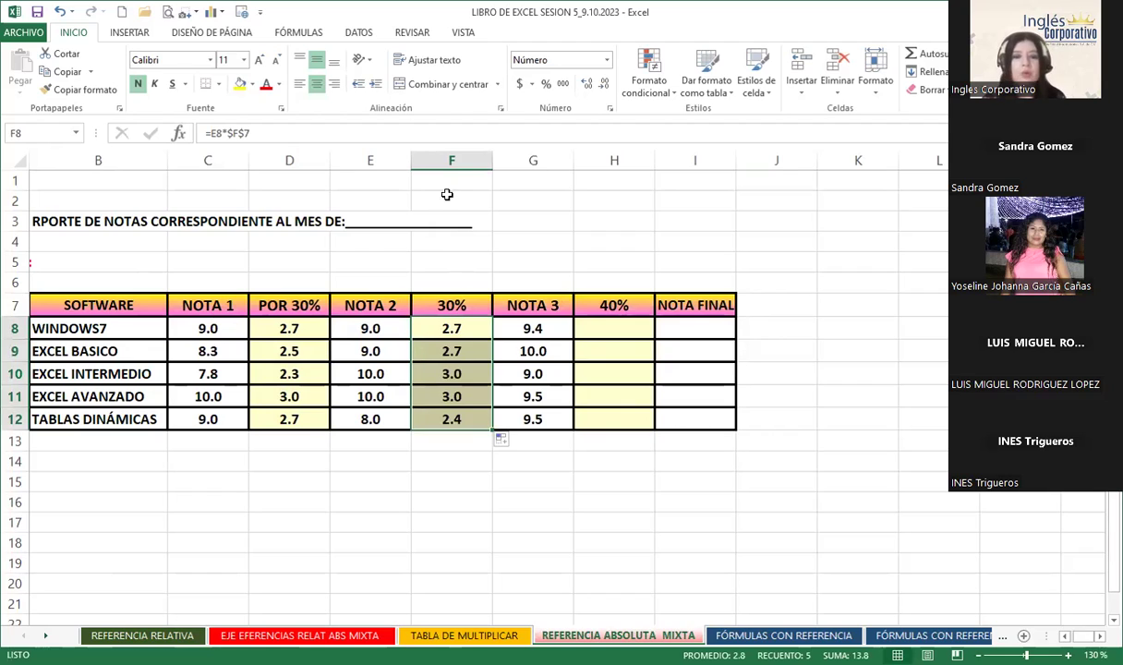
{"action": "left_click", "coordinate": [285, 305]}
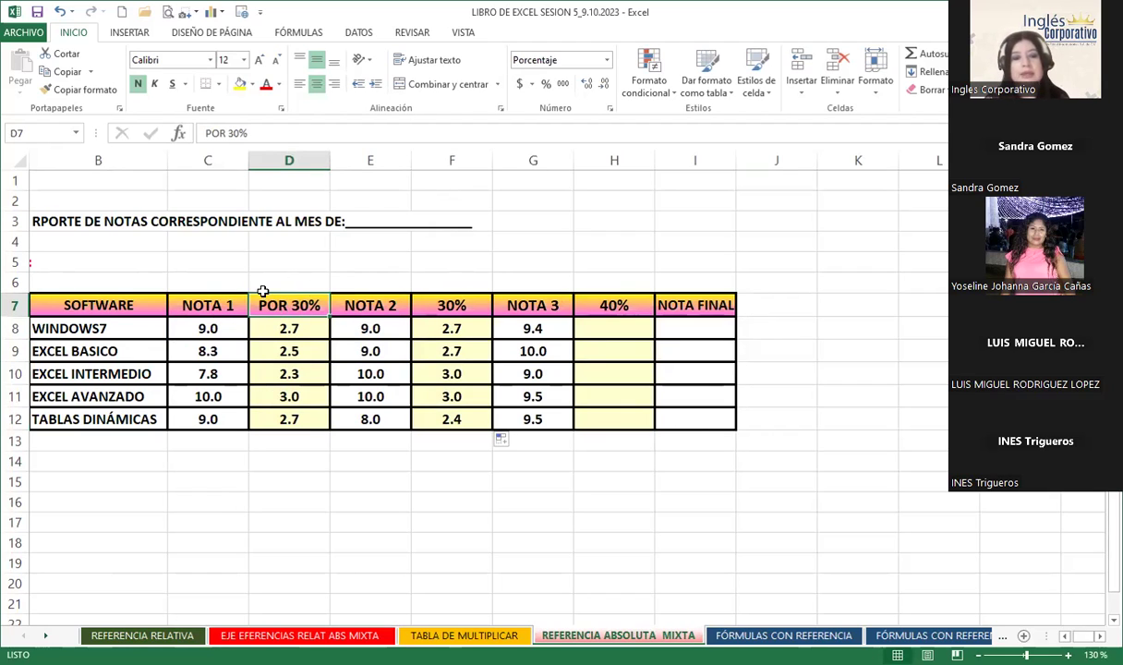
- Review the D8, F8 and F7 values, then rename the D7 header to POR 40%
{"action": "left_click", "coordinate": [296, 325]}
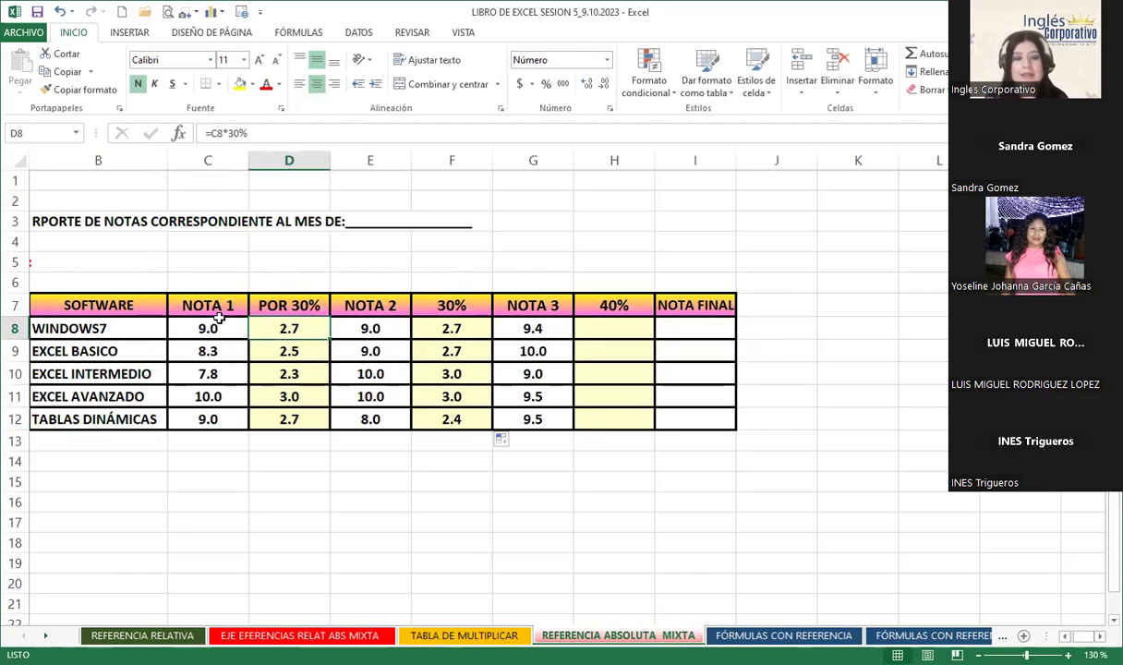
{"action": "left_click", "coordinate": [457, 325]}
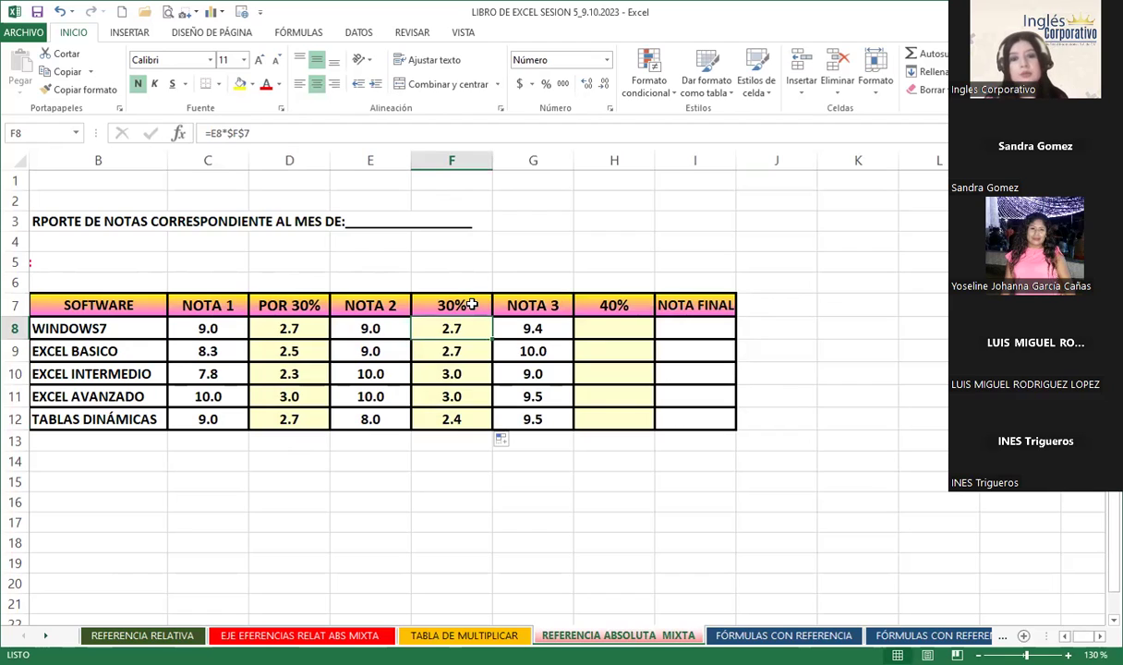
{"action": "left_click", "coordinate": [450, 300]}
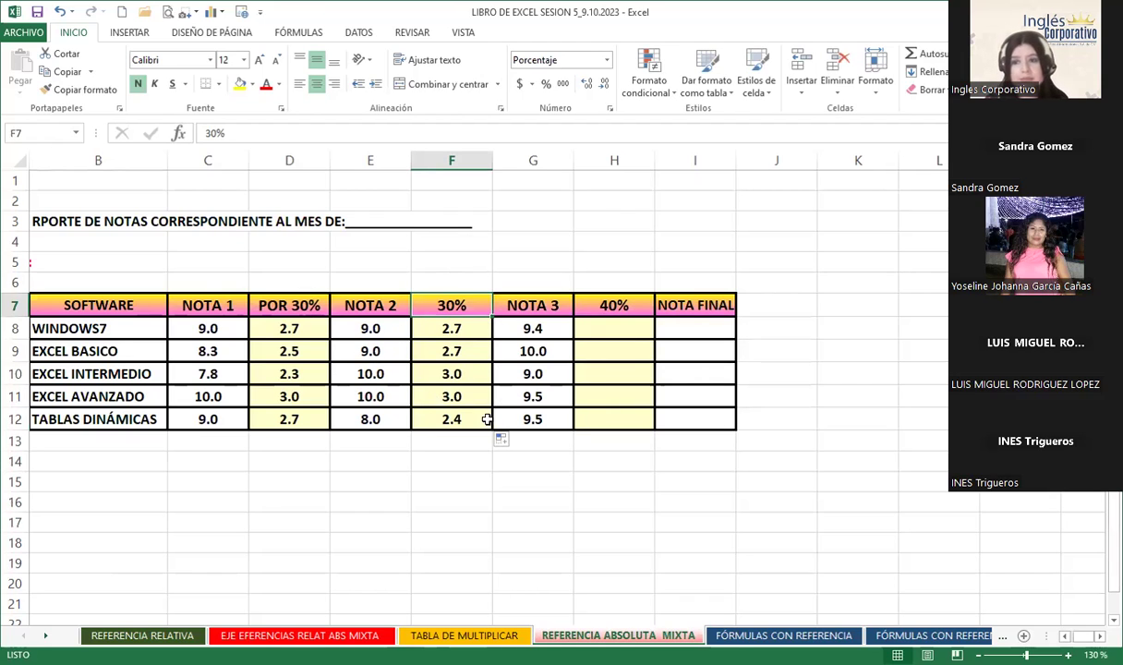
{"action": "left_click", "coordinate": [294, 304]}
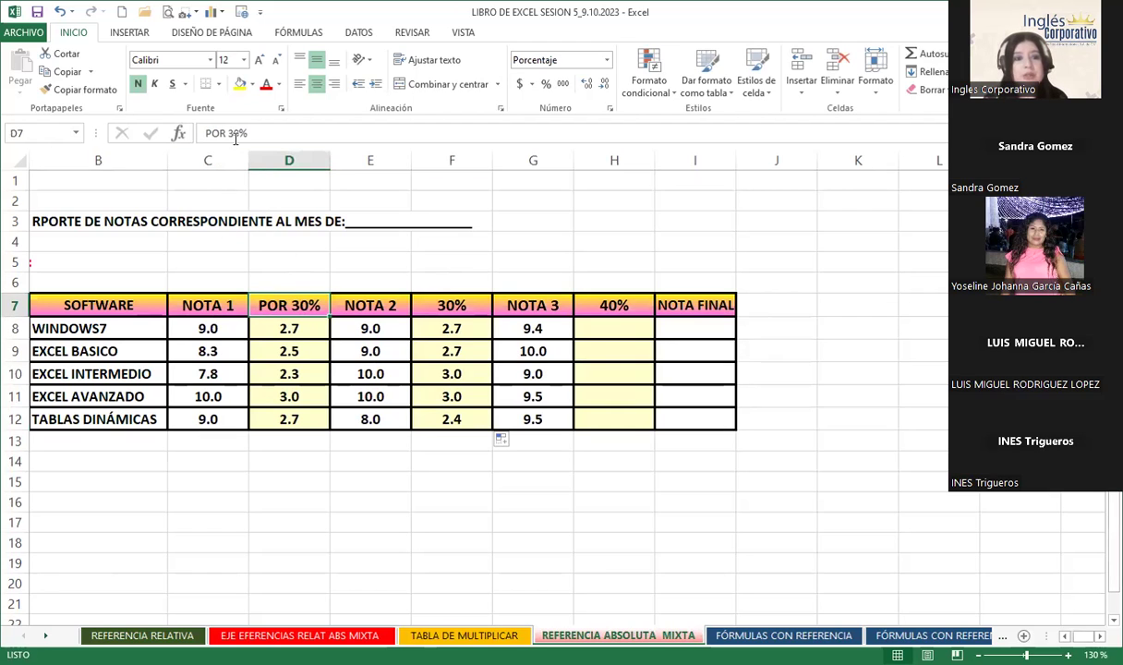
{"action": "left_click", "coordinate": [235, 133]}
{"action": "key", "text": "BackSpace"}
{"action": "type", "text": "4"}
{"action": "key", "text": "Return"}
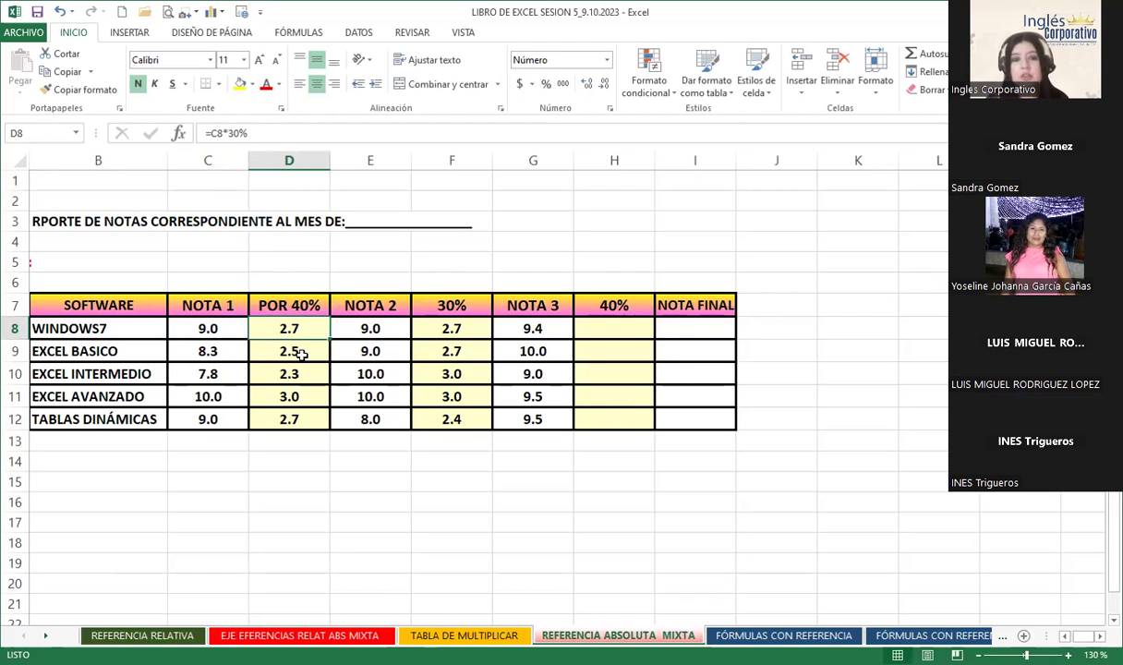
- Change the F7 rate to 40%, so F8:F12 become 3.6, 3.6, 4.0, 4.0, 3.2
{"action": "left_click", "coordinate": [449, 305]}
{"action": "type", "text": "40"}
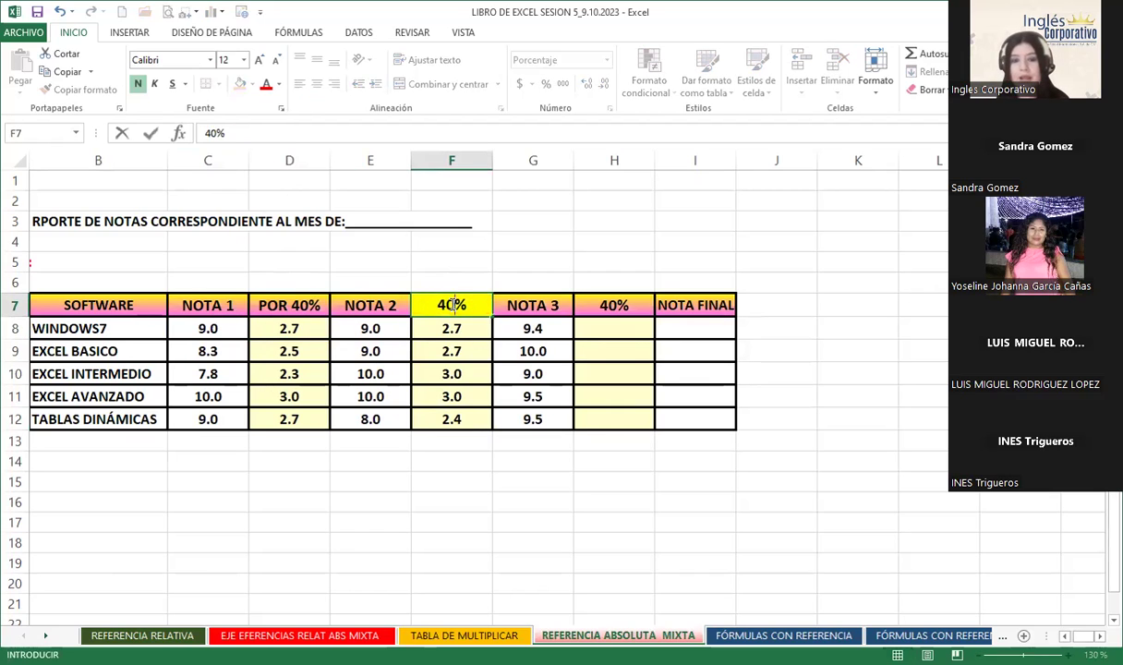
{"action": "key", "text": "Return"}
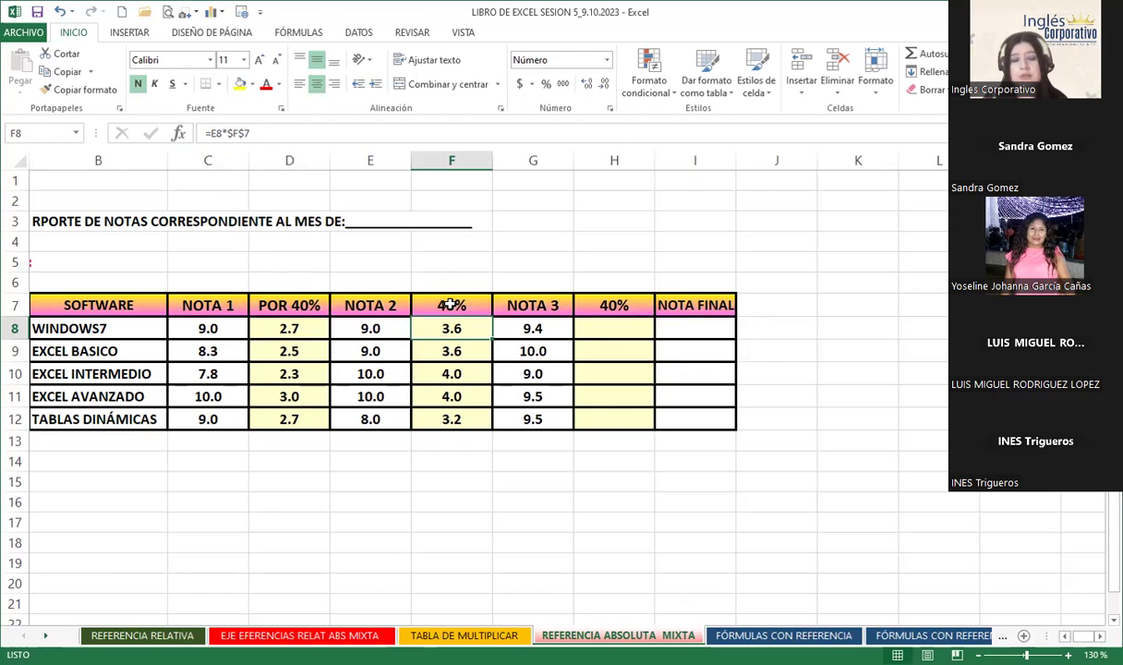
{"action": "left_click", "coordinate": [270, 325]}
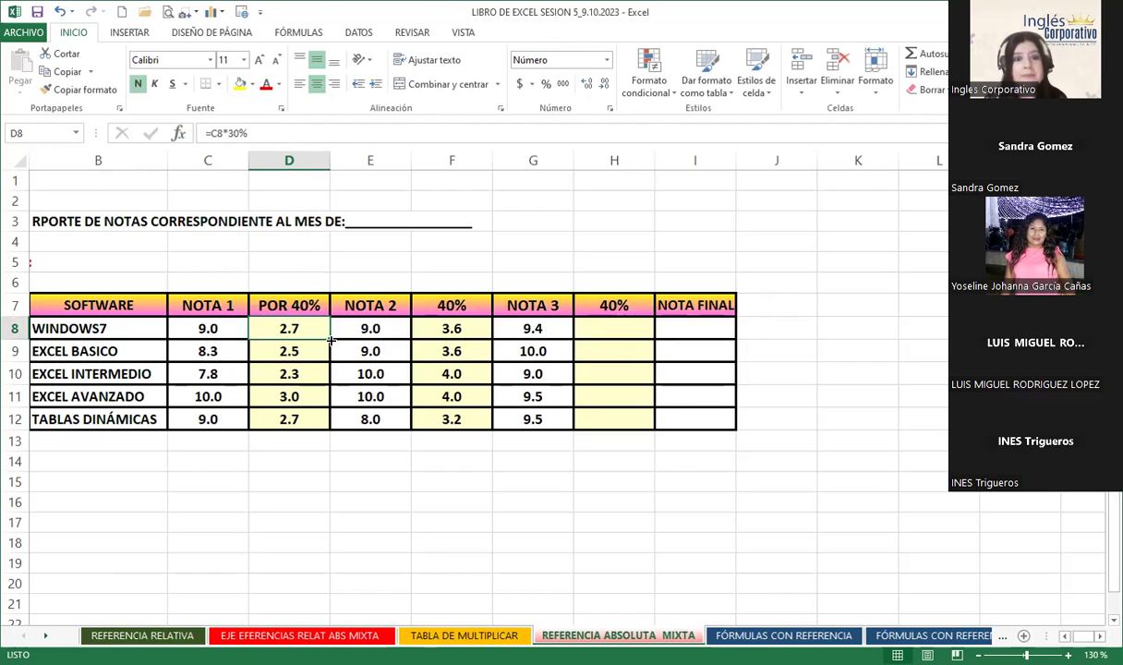
- Refill D8:D12 and correct the D7 header back to POR 30%
{"action": "left_click_drag", "start_coordinate": [330, 340], "coordinate": [323, 412]}
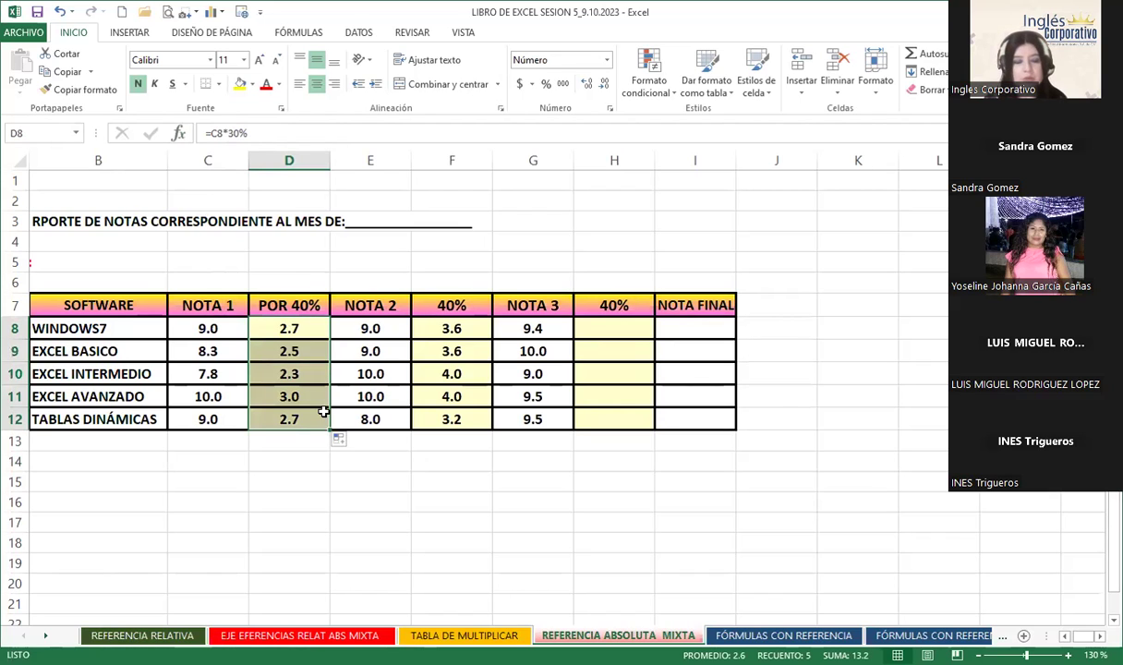
{"action": "double_click", "coordinate": [299, 305]}
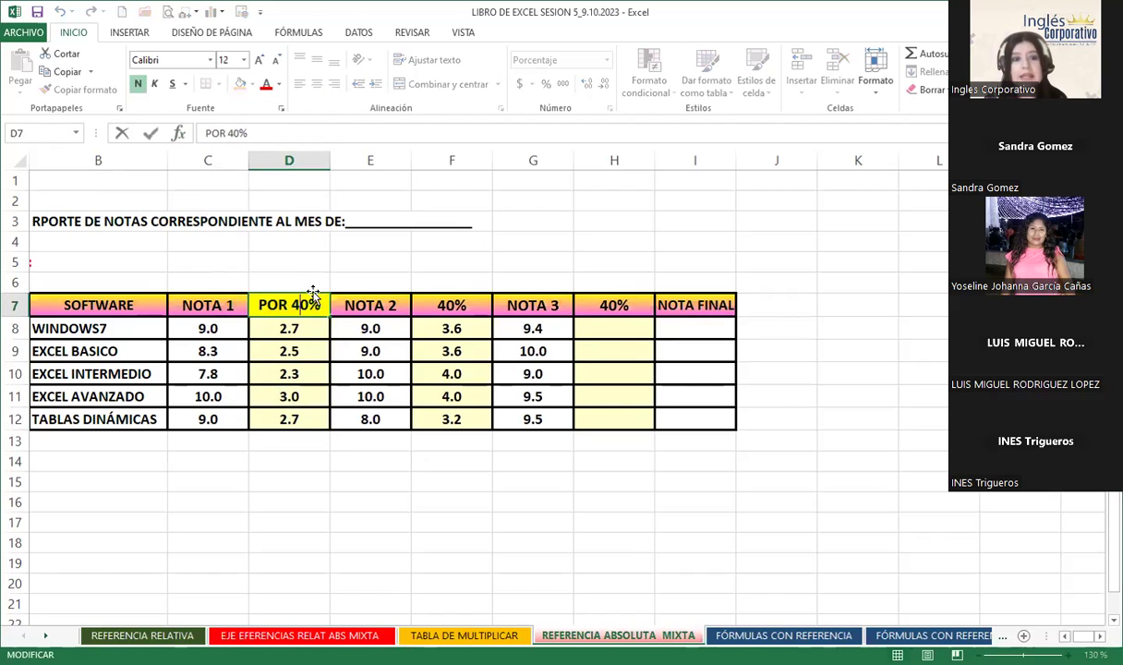
{"action": "key", "text": "Right"}
{"action": "type", "text": "3"}
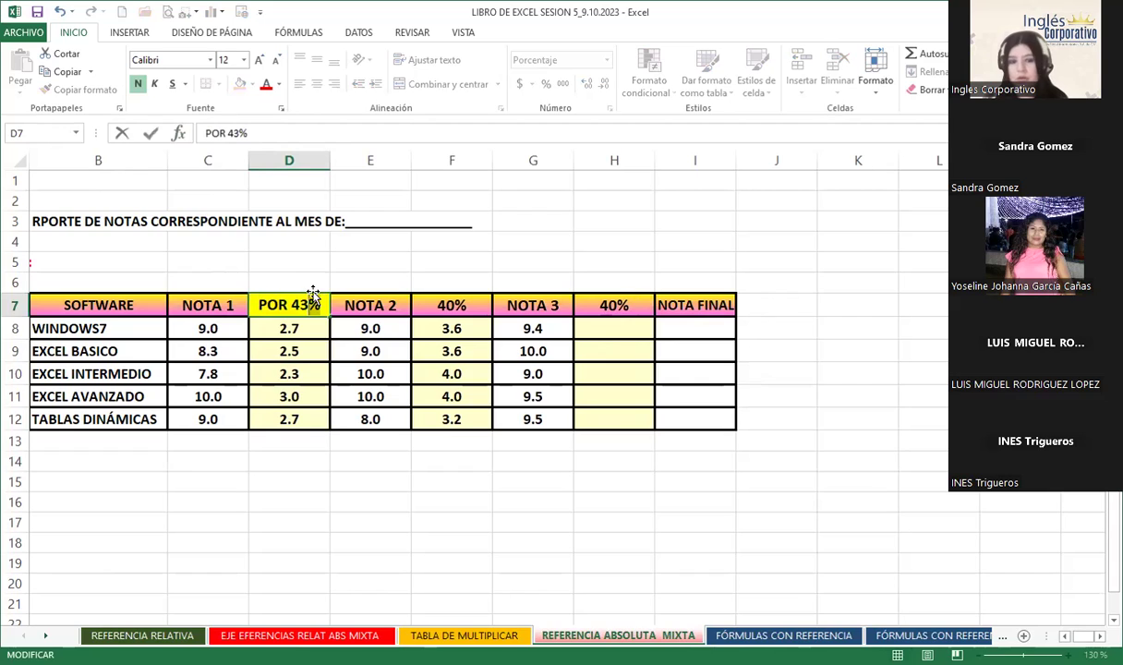
{"action": "key", "text": "Return"}
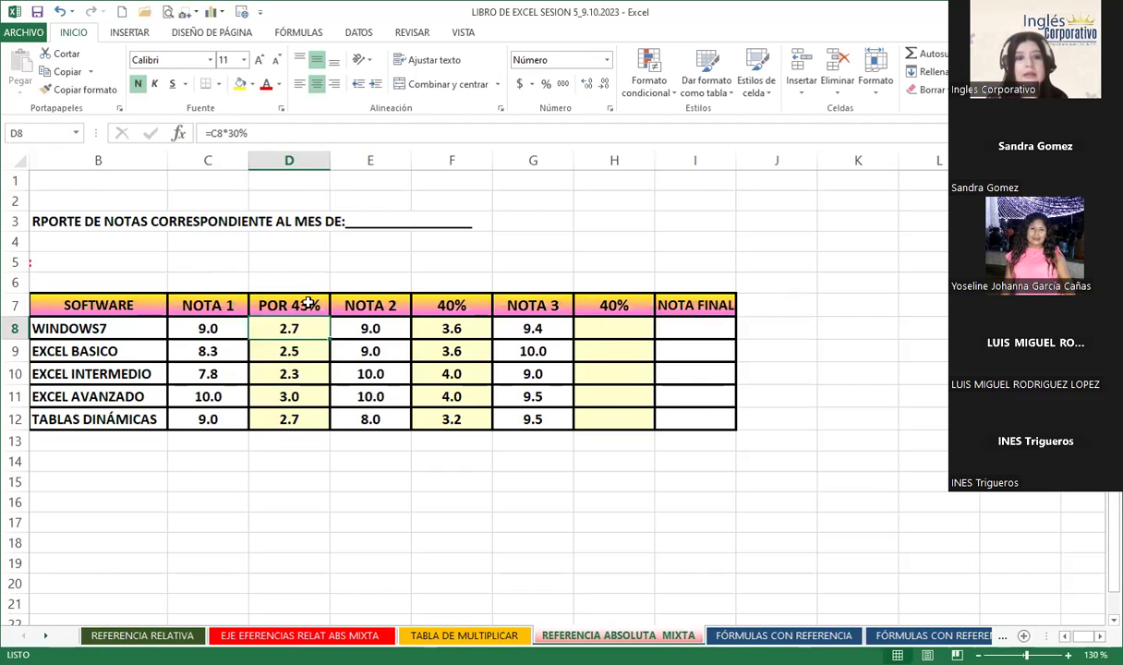
{"action": "double_click", "coordinate": [311, 301]}
{"action": "key", "text": "BackSpace"}
{"action": "key", "text": "BackSpace"}
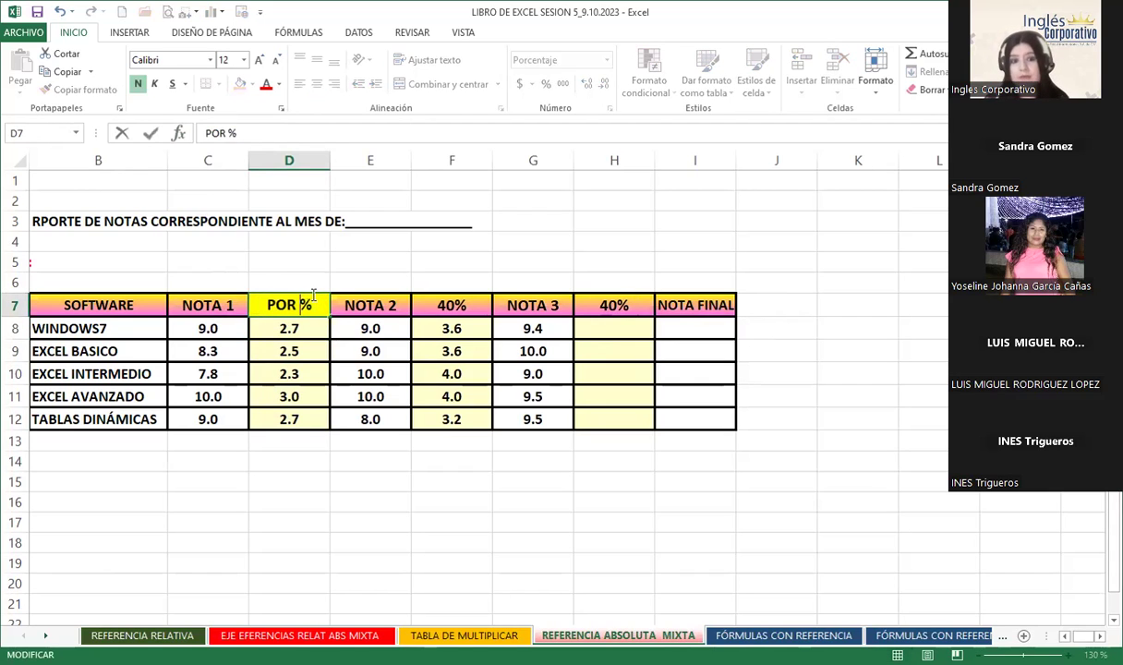
{"action": "type", "text": "3"}
{"action": "key", "text": "Return"}
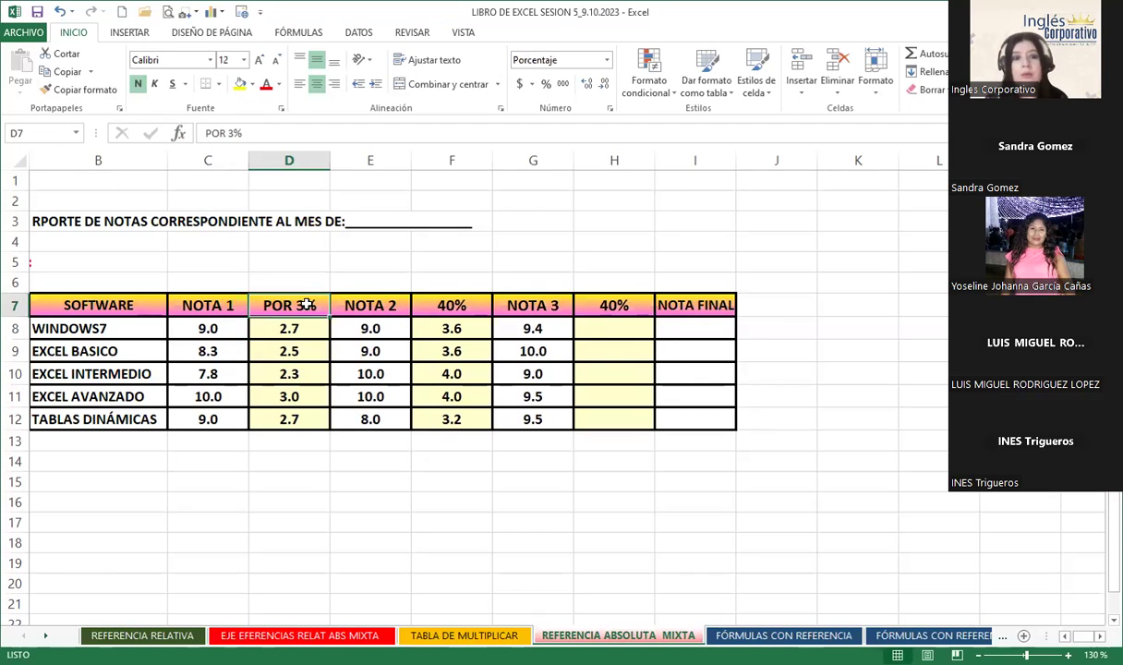
{"action": "double_click", "coordinate": [306, 295]}
{"action": "type", "text": "0"}
{"action": "key", "text": "Return"}
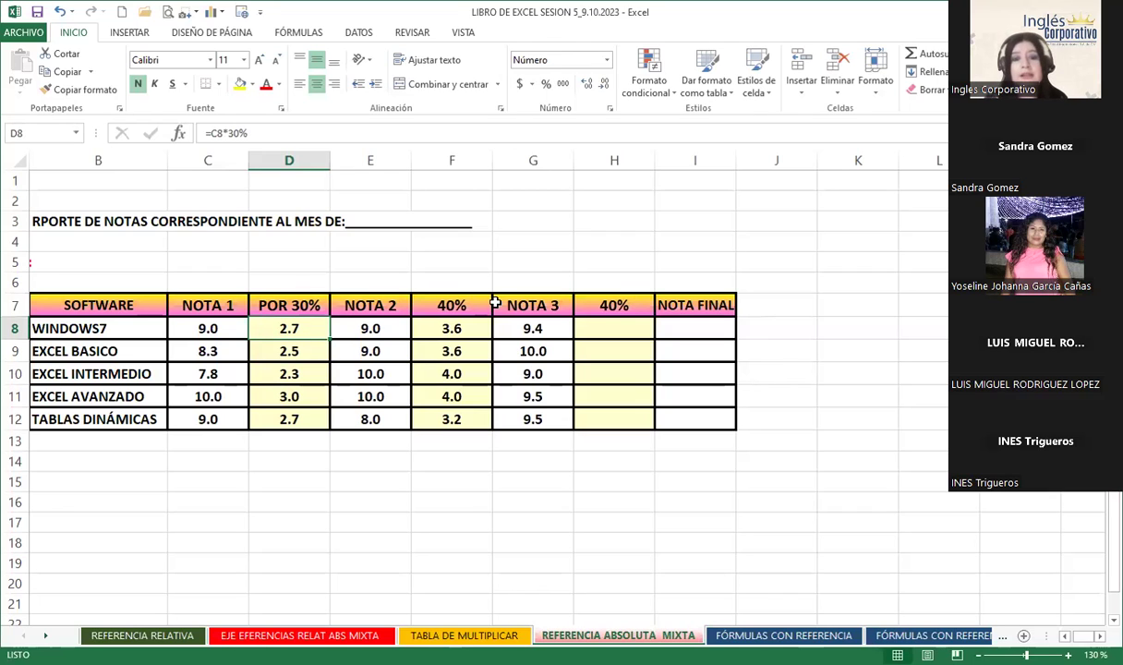
- Reset the F7 rate to 30%, returning F8:F12 to 2.7, 2.7, 3.0, 3.0, 2.4
{"action": "left_click", "coordinate": [460, 304]}
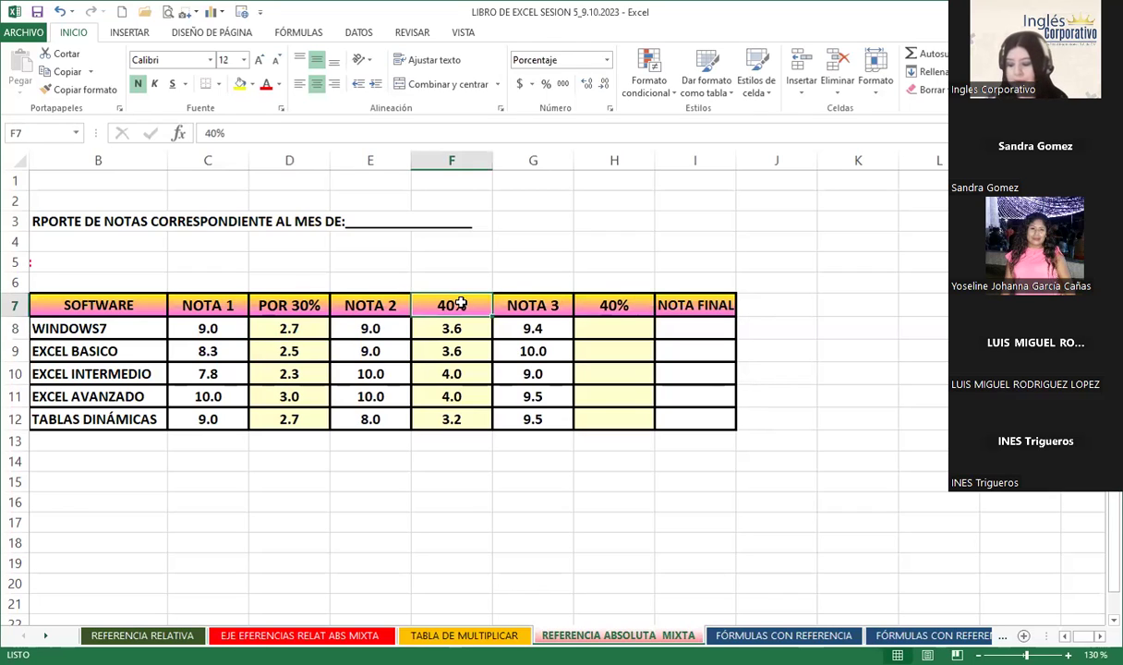
{"action": "type", "text": "30"}
{"action": "key", "text": "Return"}
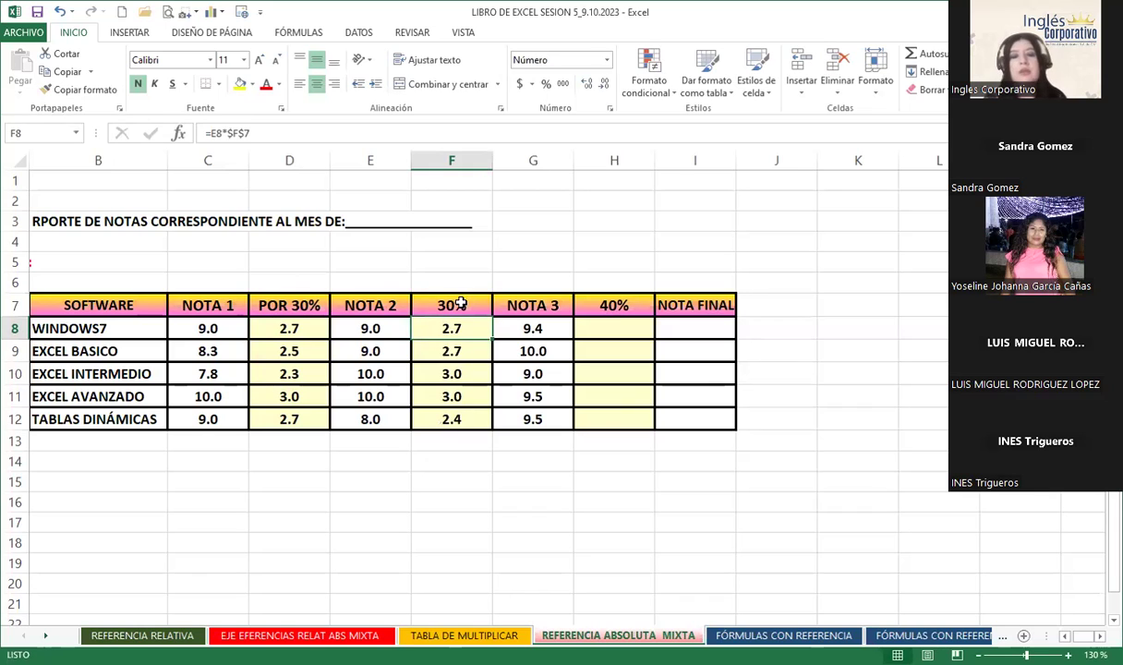
- Enter =G8*H$7 in H8 and fill it to H12, giving 3.8, 4.0, 3.6, 3.8, 3.8
{"action": "left_click", "coordinate": [607, 328]}
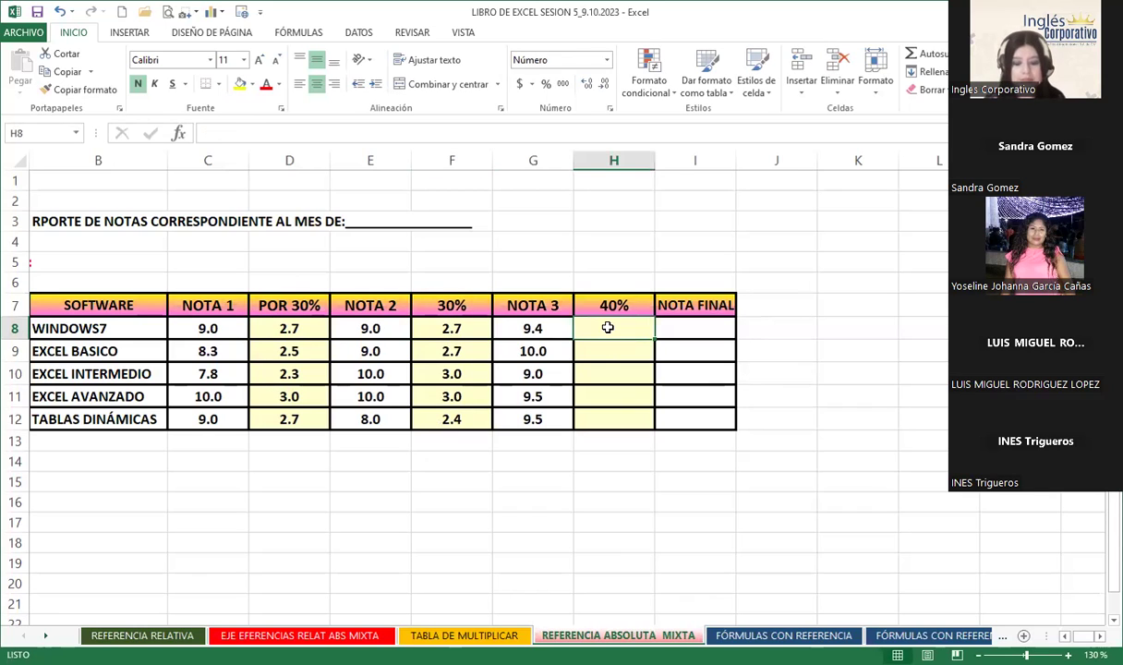
{"action": "type", "text": "="}
{"action": "left_click", "coordinate": [532, 328]}
{"action": "type", "text": "*"}
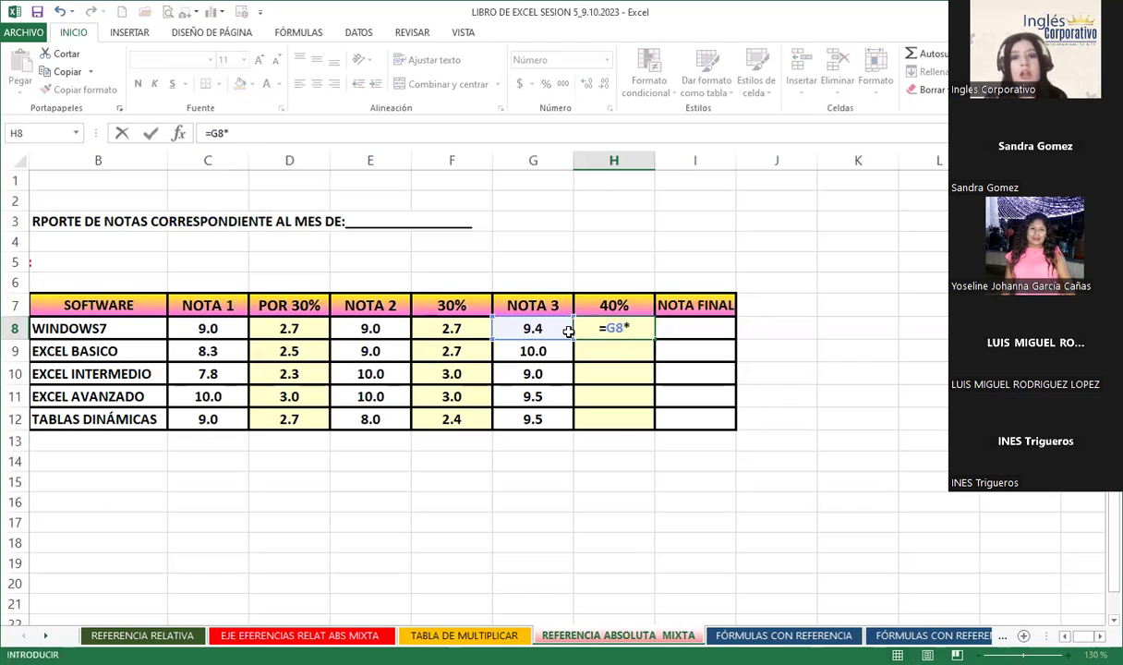
{"action": "left_click", "coordinate": [629, 306]}
{"action": "key", "text": "F4"}
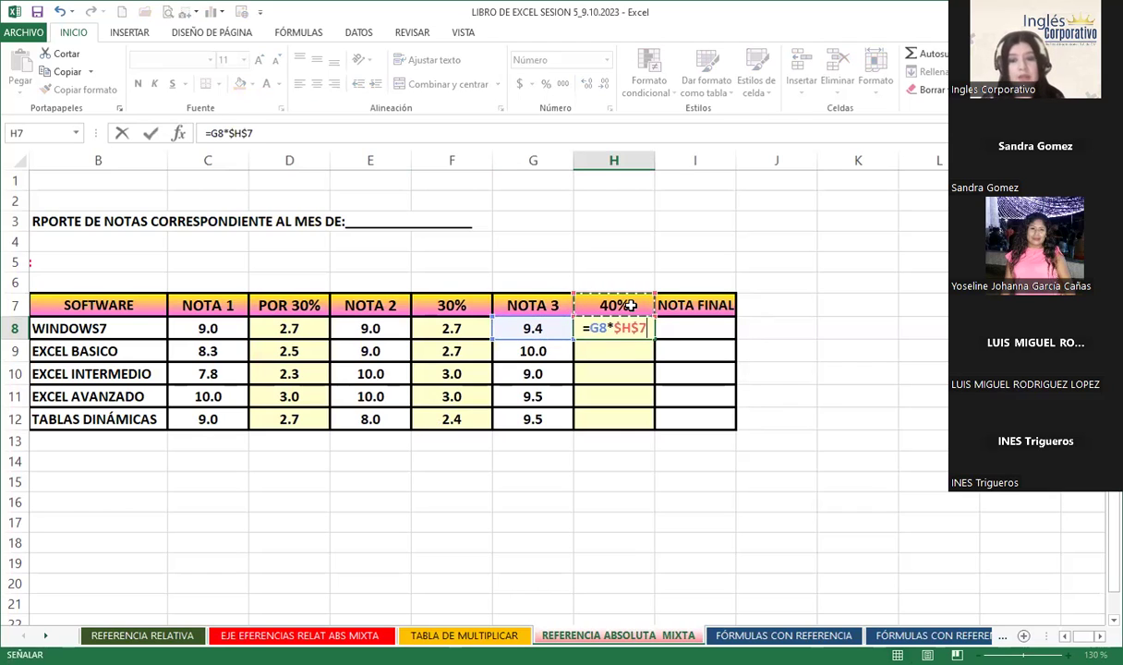
{"action": "key", "text": "Return"}
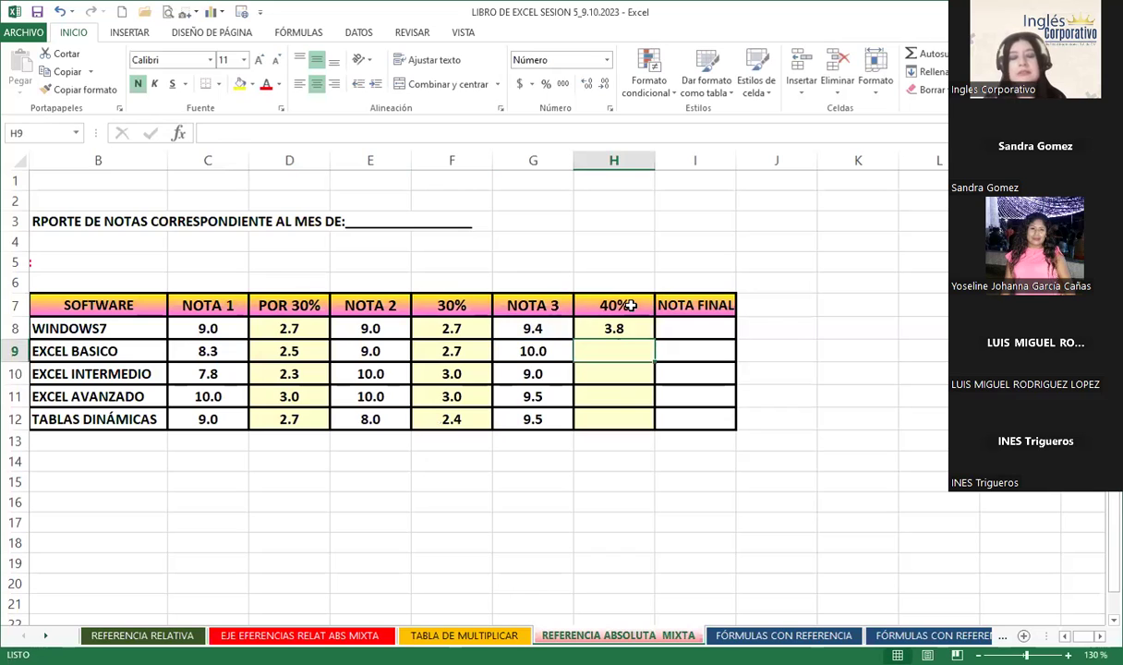
{"action": "left_click", "coordinate": [626, 325]}
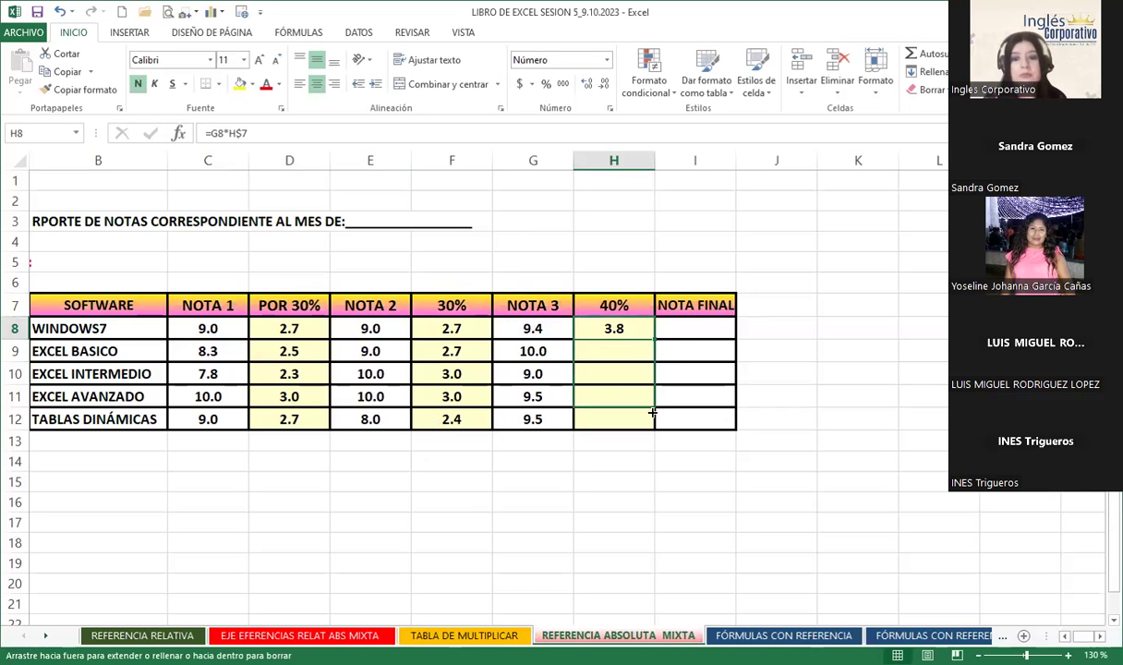
{"action": "left_click_drag", "start_coordinate": [656, 351], "coordinate": [651, 420]}
{"action": "left_click", "coordinate": [678, 328]}
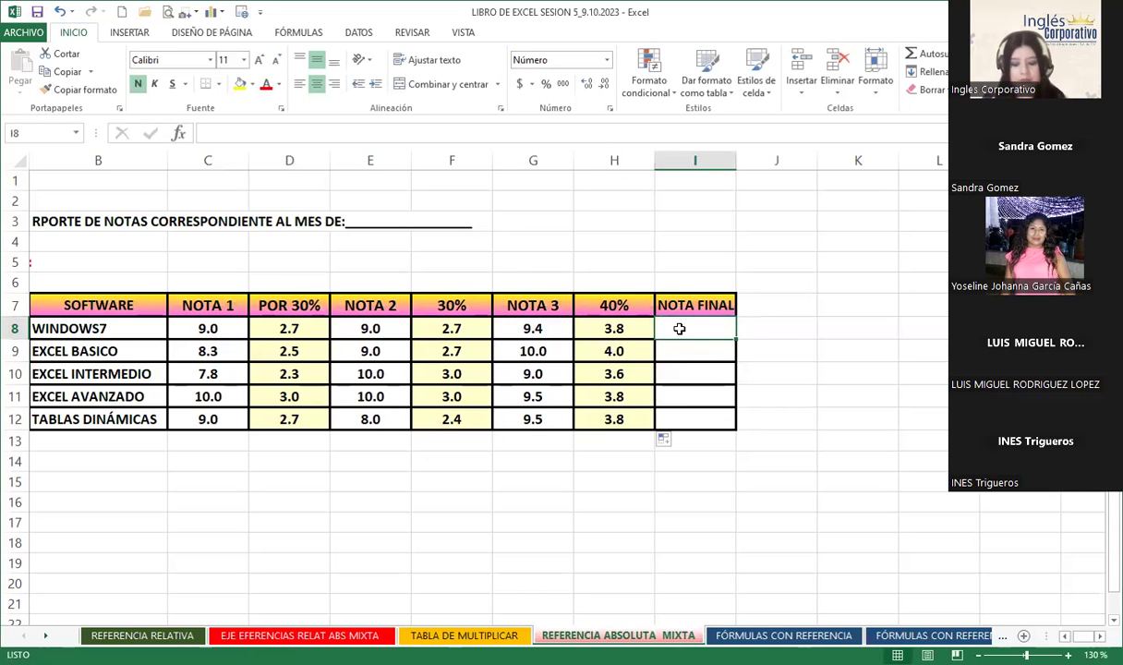
- Enter =D8+F8+H8 in I8 and copy it to I12, giving 9.2, 9.2, 8.9, 9.8, 8.9
{"action": "type", "text": "="}
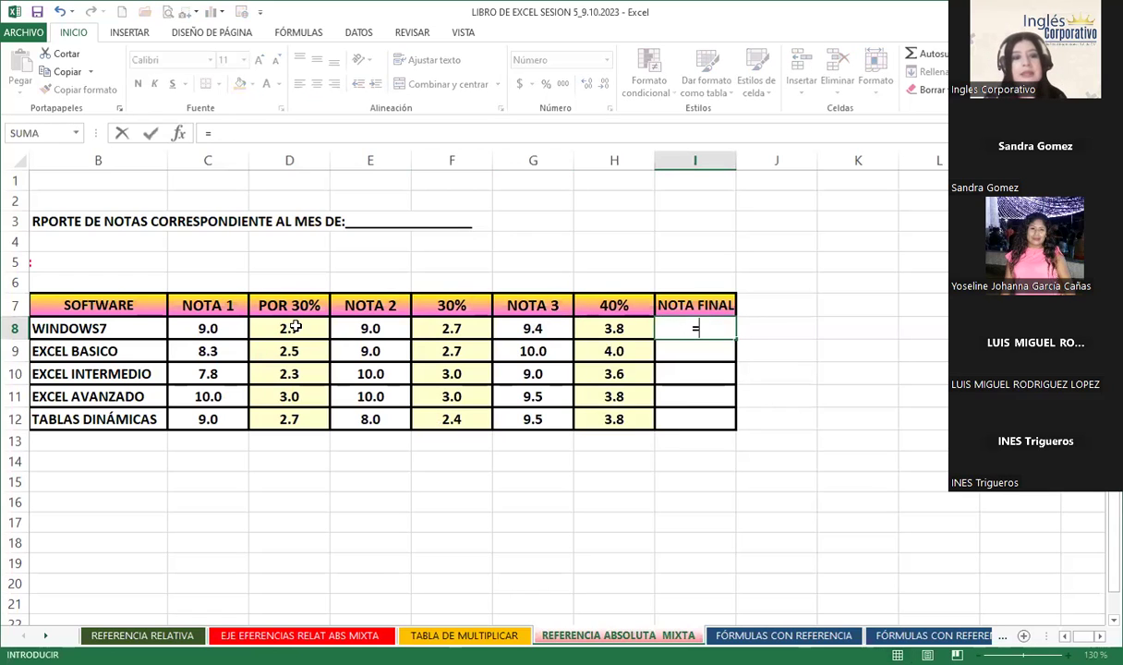
{"action": "left_click", "coordinate": [292, 327]}
{"action": "type", "text": "+"}
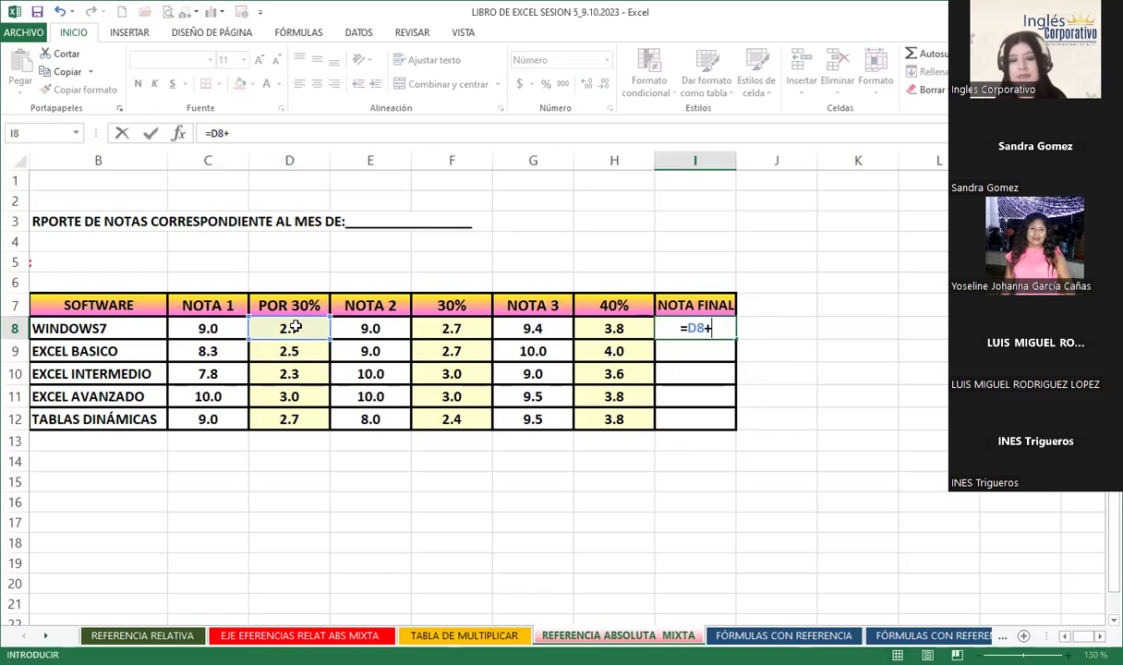
{"action": "left_click", "coordinate": [466, 330]}
{"action": "type", "text": "+"}
{"action": "left_click", "coordinate": [614, 330]}
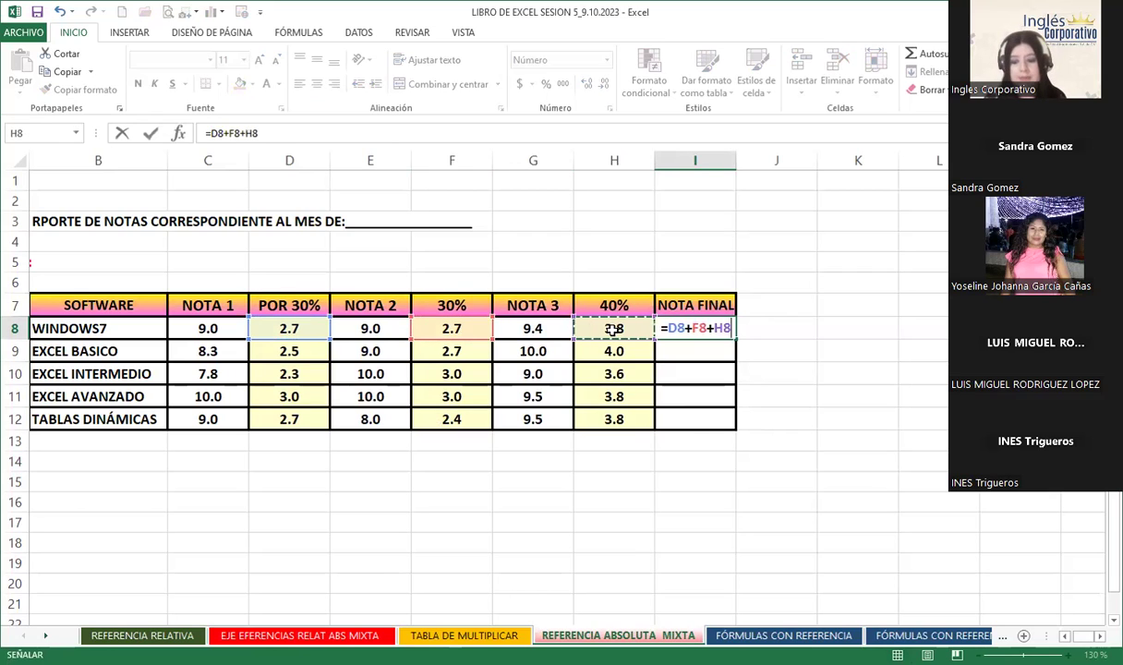
{"action": "key", "text": "Return"}
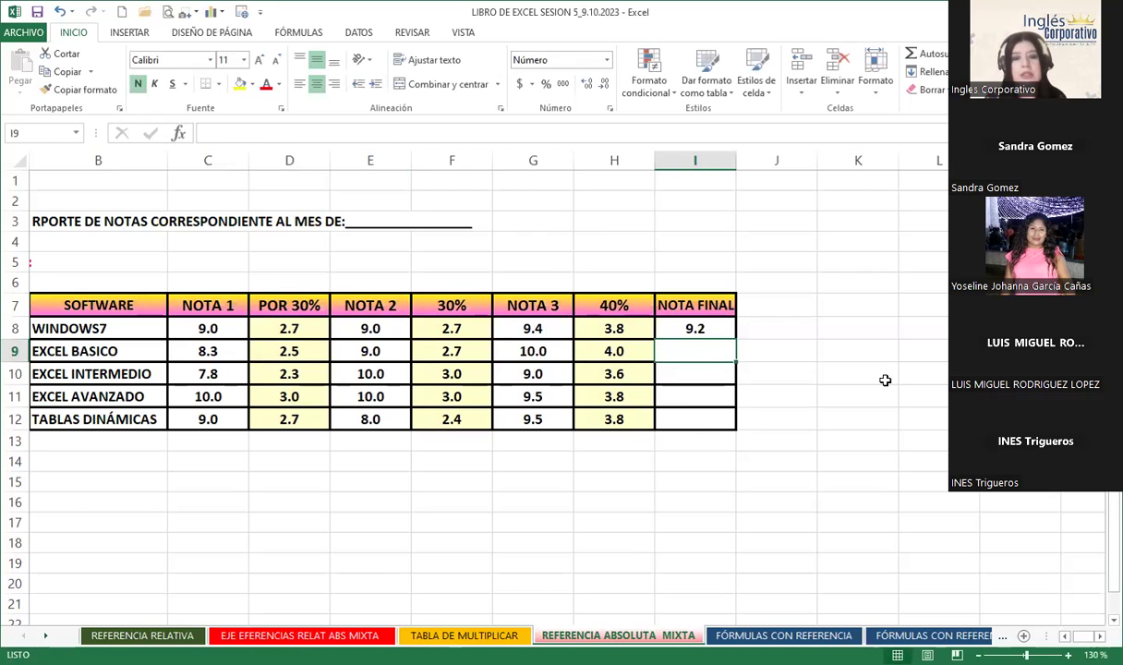
{"action": "left_click", "coordinate": [732, 334]}
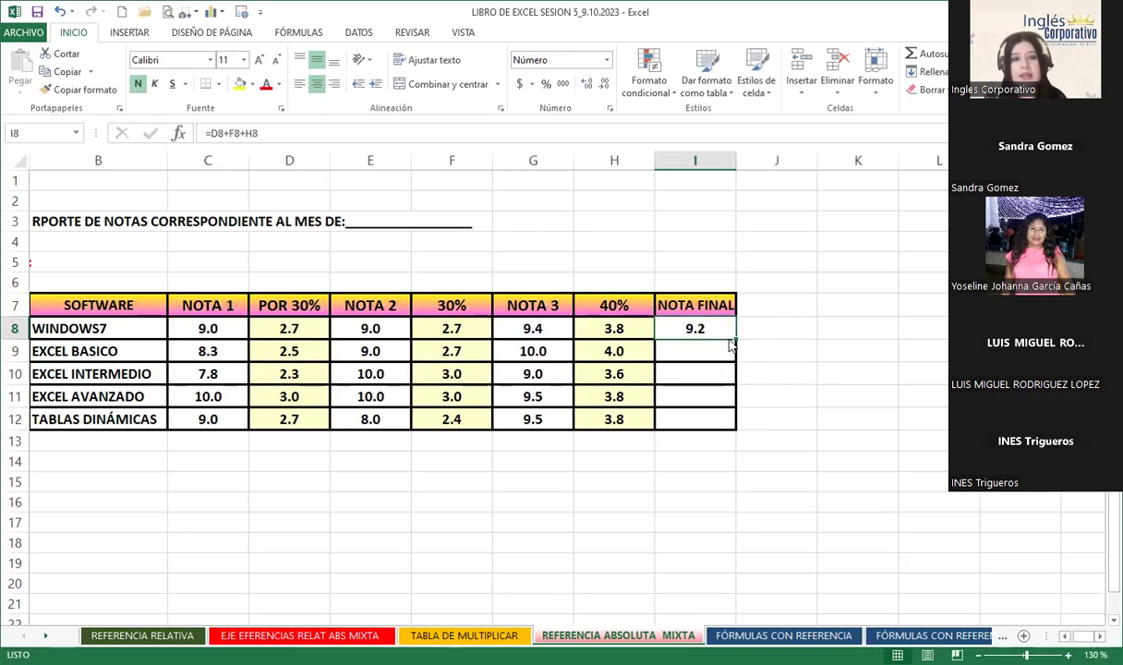
{"action": "double_click", "coordinate": [736, 338]}
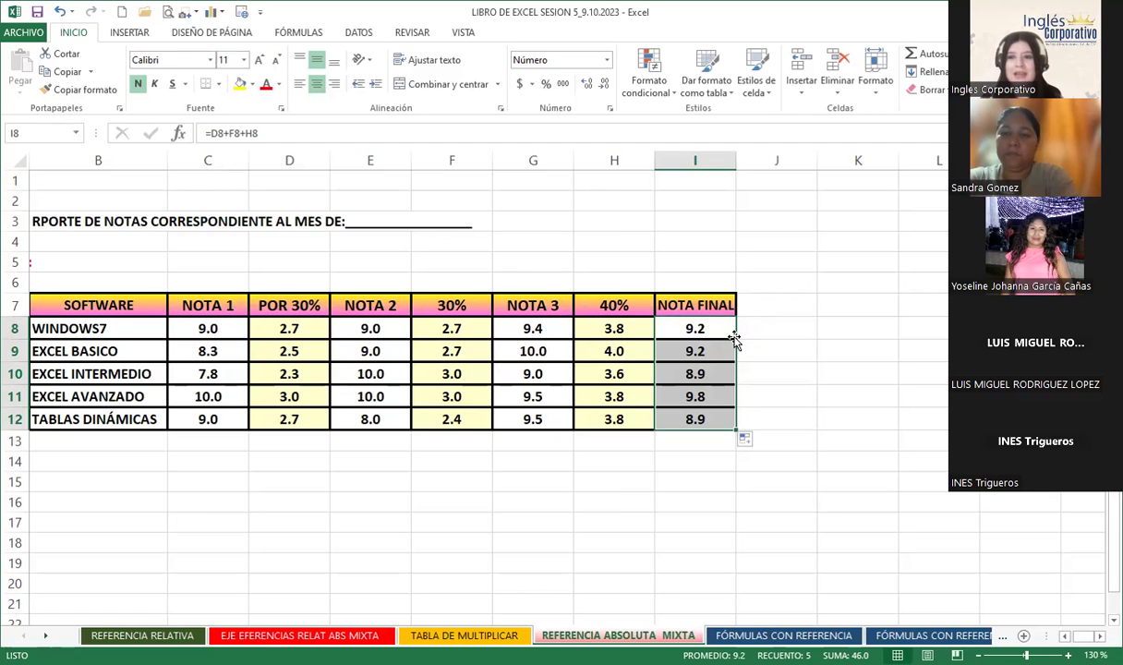
- Switch to the FÓRMULAS CON REFERENCIA sheet and review the retaceo tables and formulas list
{"action": "key", "text": "ctrl+Page_Down"}
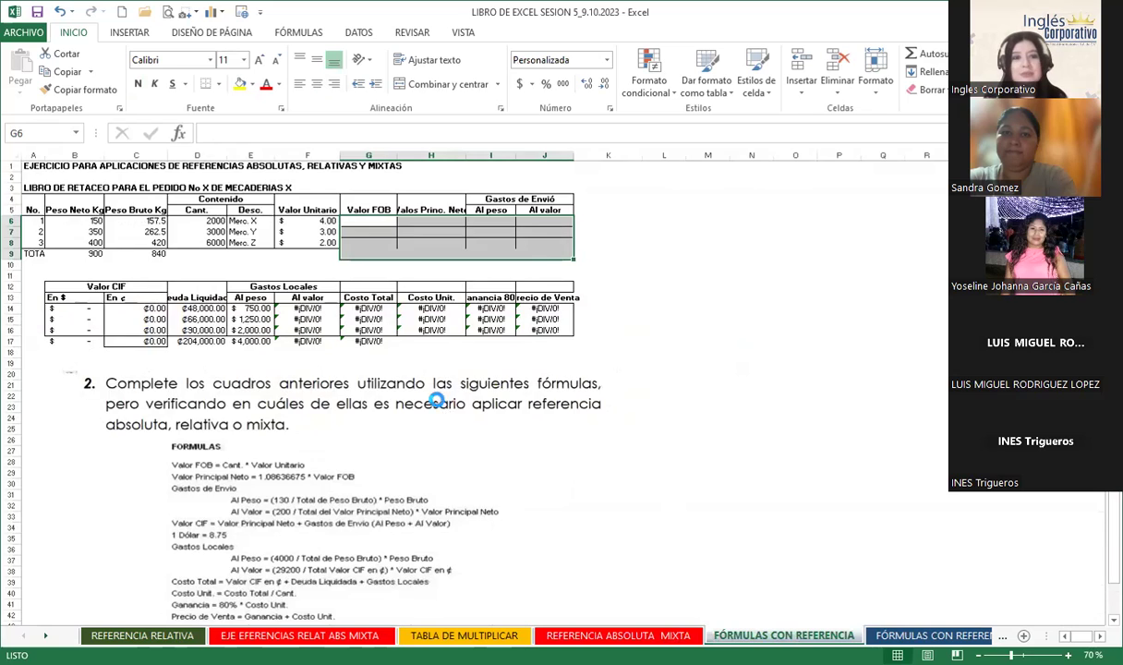
{"action": "scroll", "coordinate": [418, 386], "scroll_direction": "up", "scroll_amount": 2, "text": "ctrl"}
{"action": "scroll", "coordinate": [362, 384], "scroll_direction": "up", "scroll_amount": 1, "text": "ctrl"}
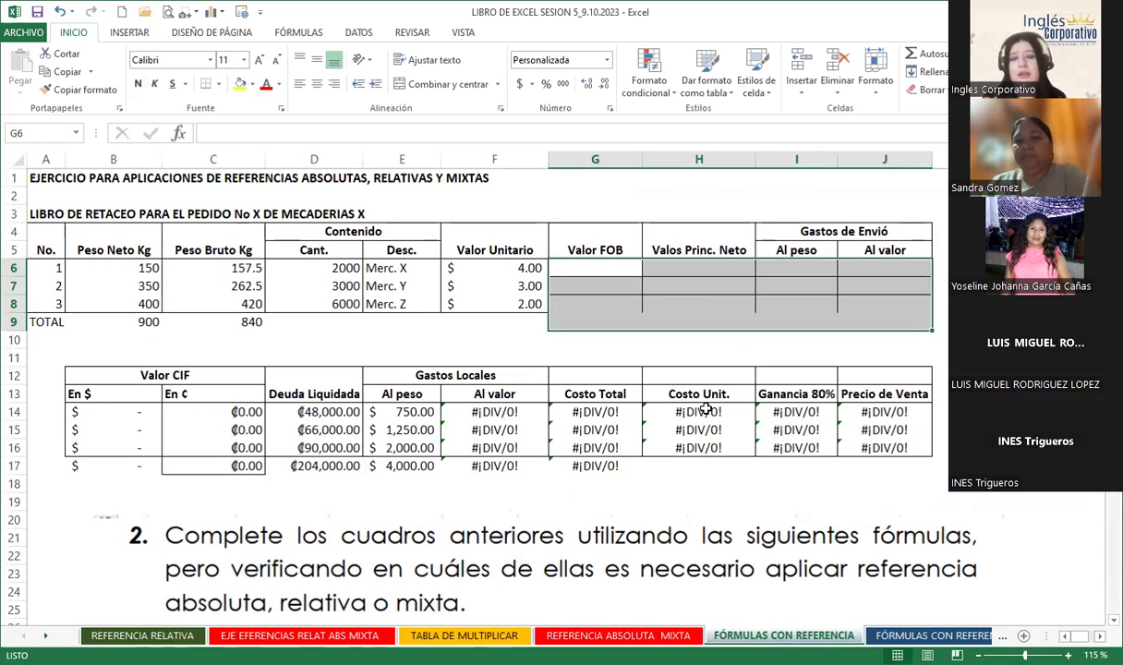
{"action": "left_click", "coordinate": [576, 266]}
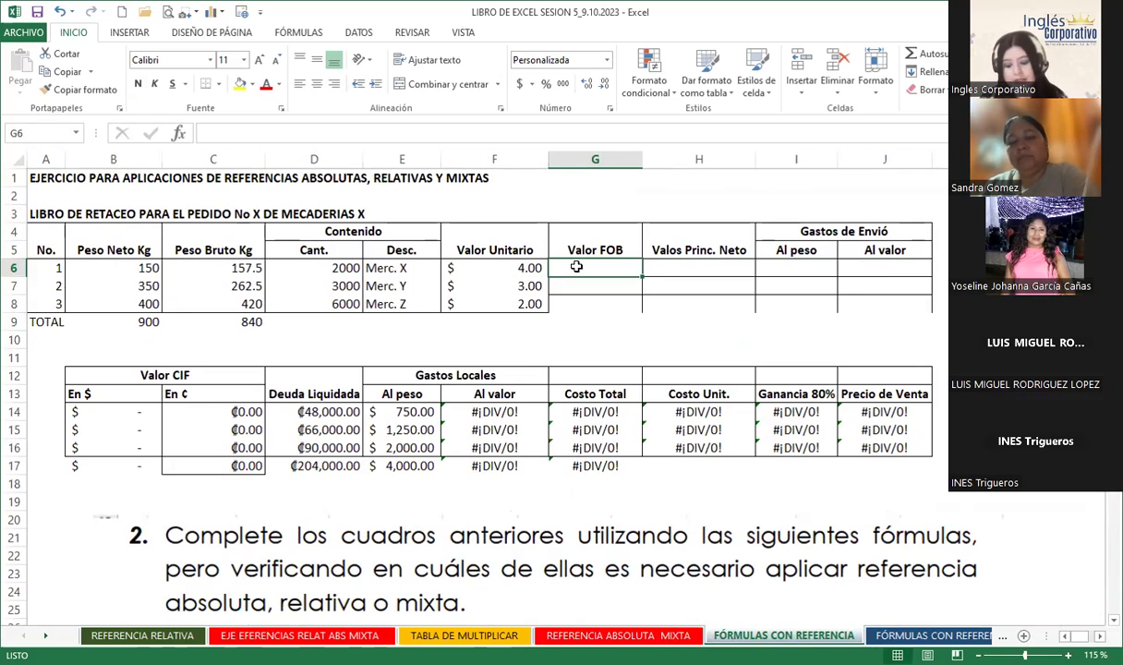
{"action": "scroll", "coordinate": [304, 358], "scroll_direction": "down", "scroll_amount": 3}
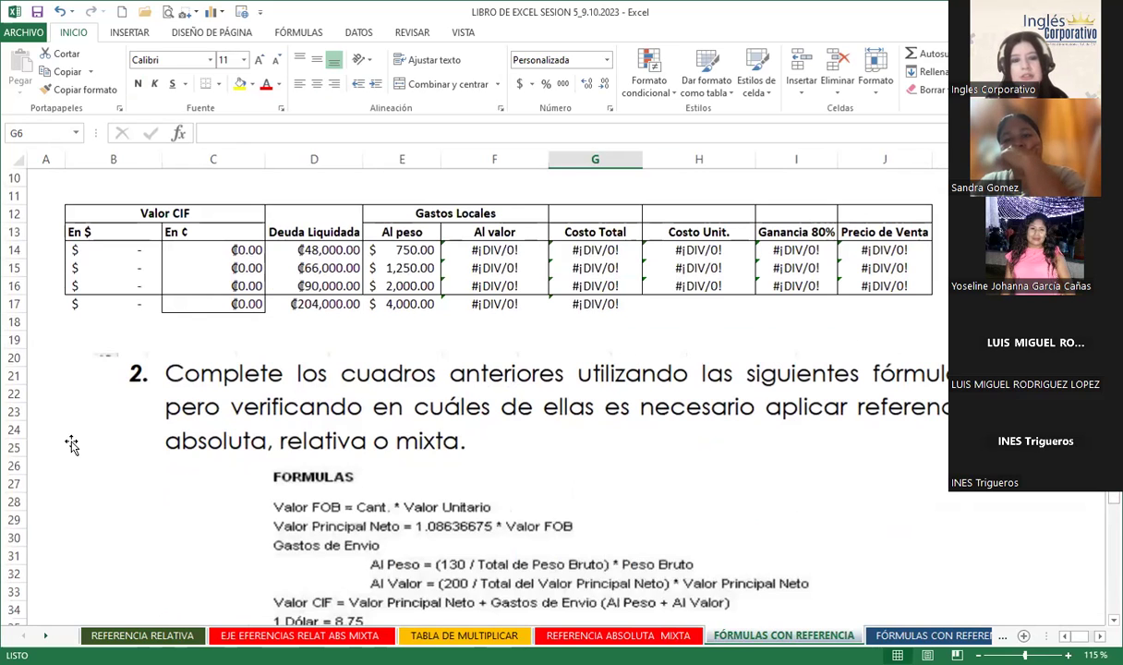
{"action": "scroll", "coordinate": [517, 407], "scroll_direction": "down", "scroll_amount": 2}
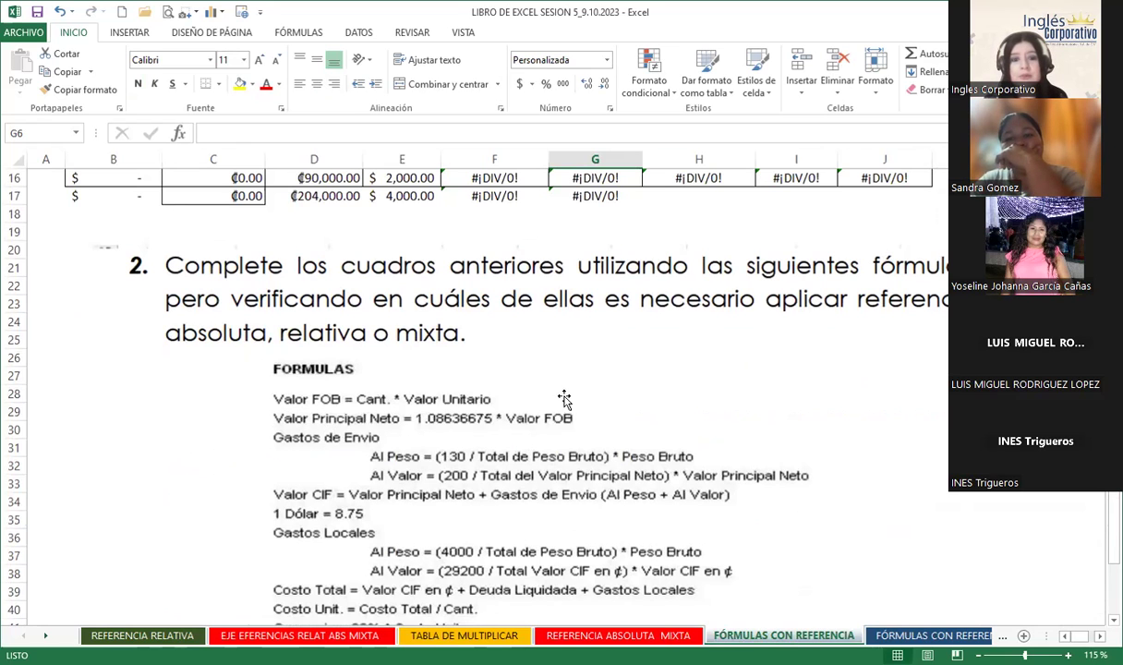
{"action": "scroll", "coordinate": [517, 399], "scroll_direction": "up", "scroll_amount": 4}
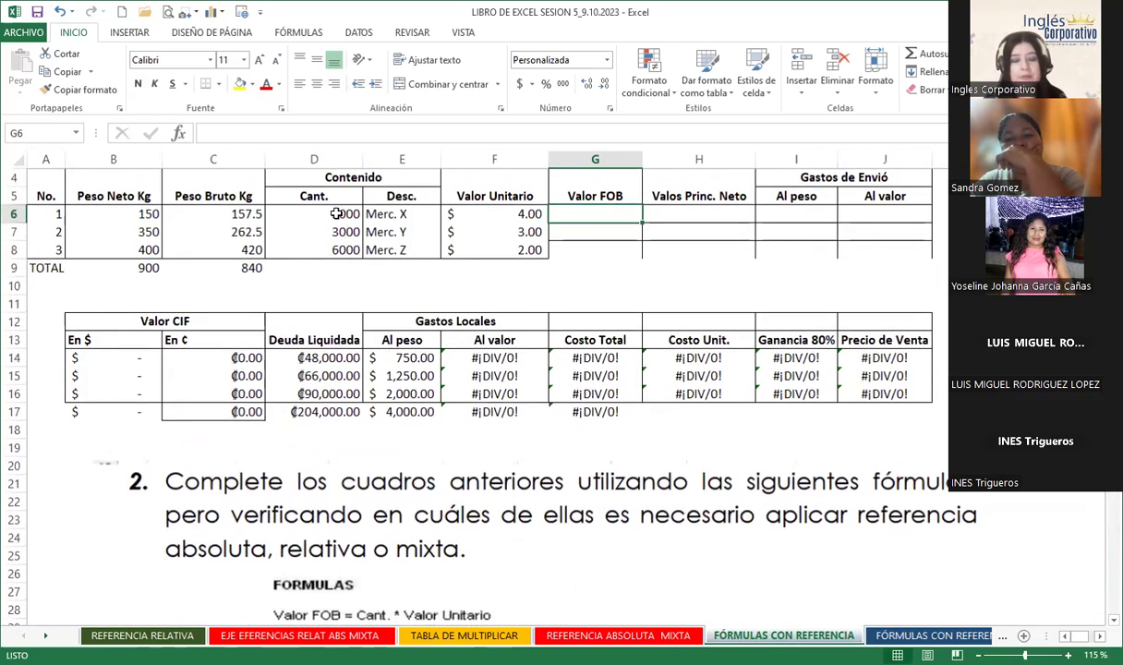
{"action": "scroll", "coordinate": [337, 213], "scroll_direction": "up", "scroll_amount": 1}
{"action": "left_click", "coordinate": [317, 269]}
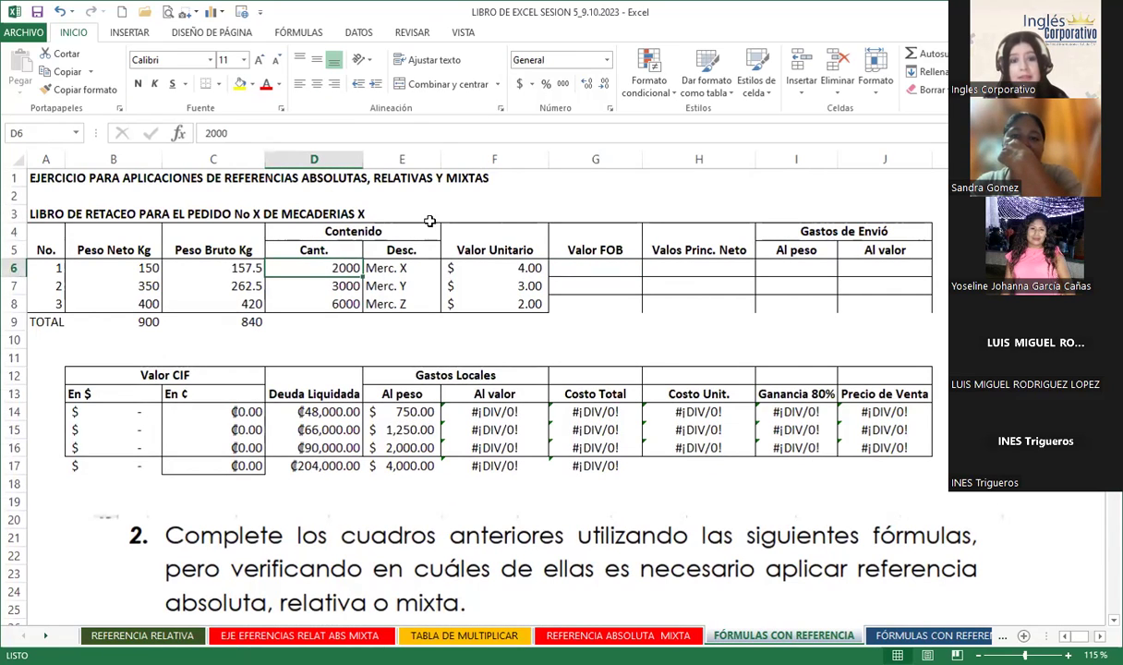
- Enter =D6*F6 in G6 and fill it to G8, giving $8,000.00, $9,000.00, $12,000.00
{"action": "left_click", "coordinate": [593, 268]}
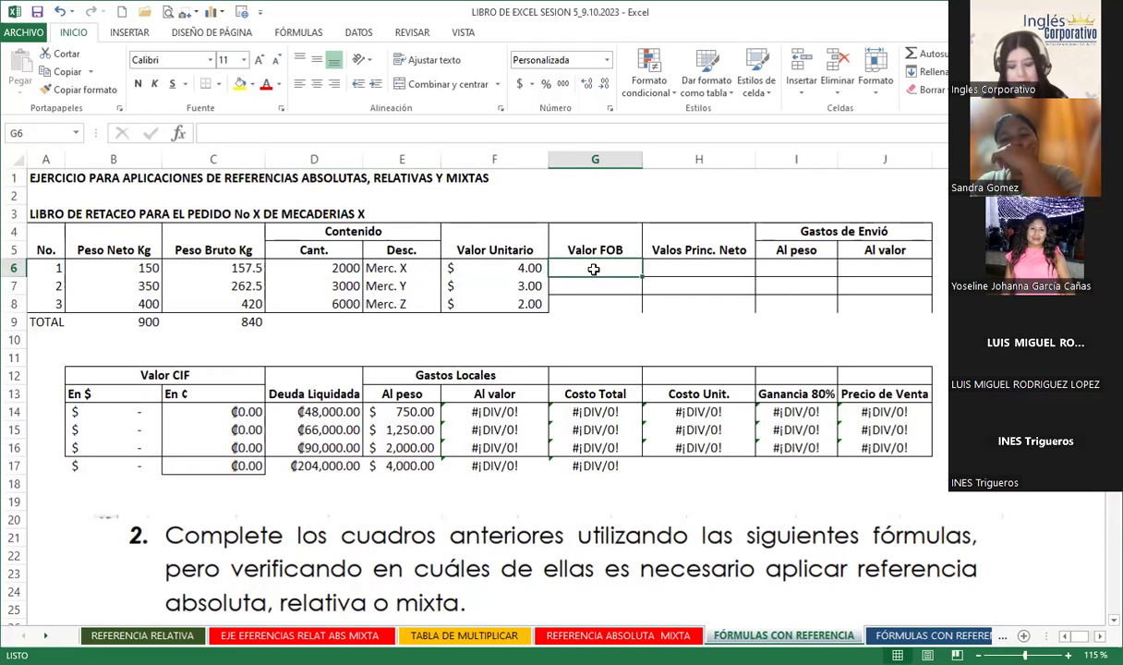
{"action": "type", "text": "="}
{"action": "left_click", "coordinate": [298, 270]}
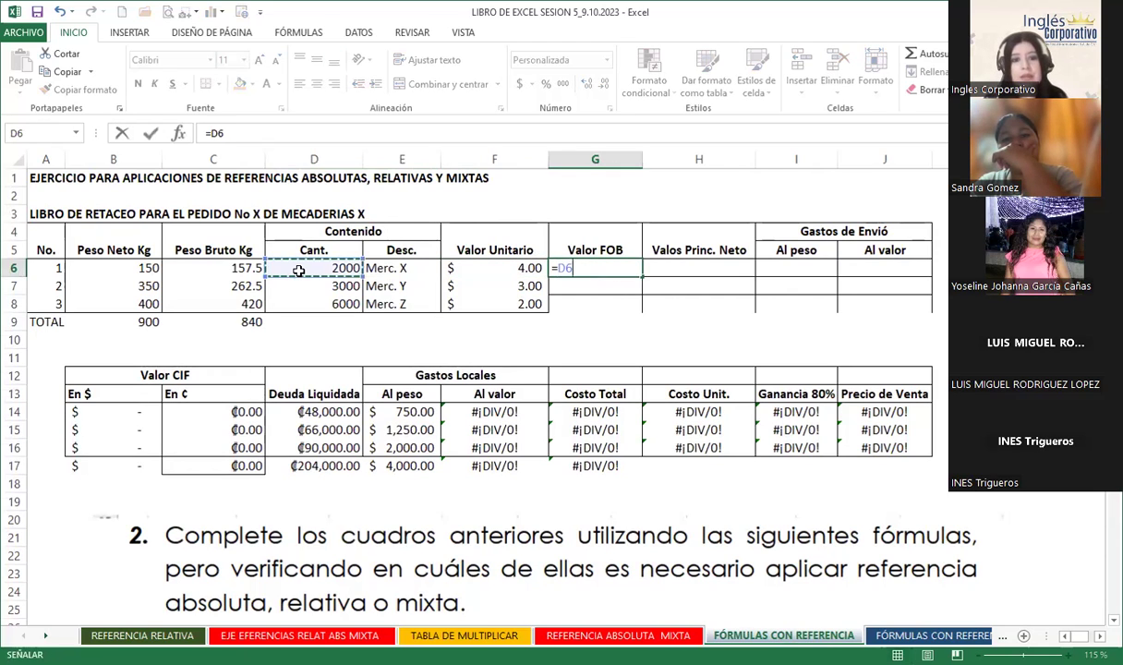
{"action": "type", "text": "*"}
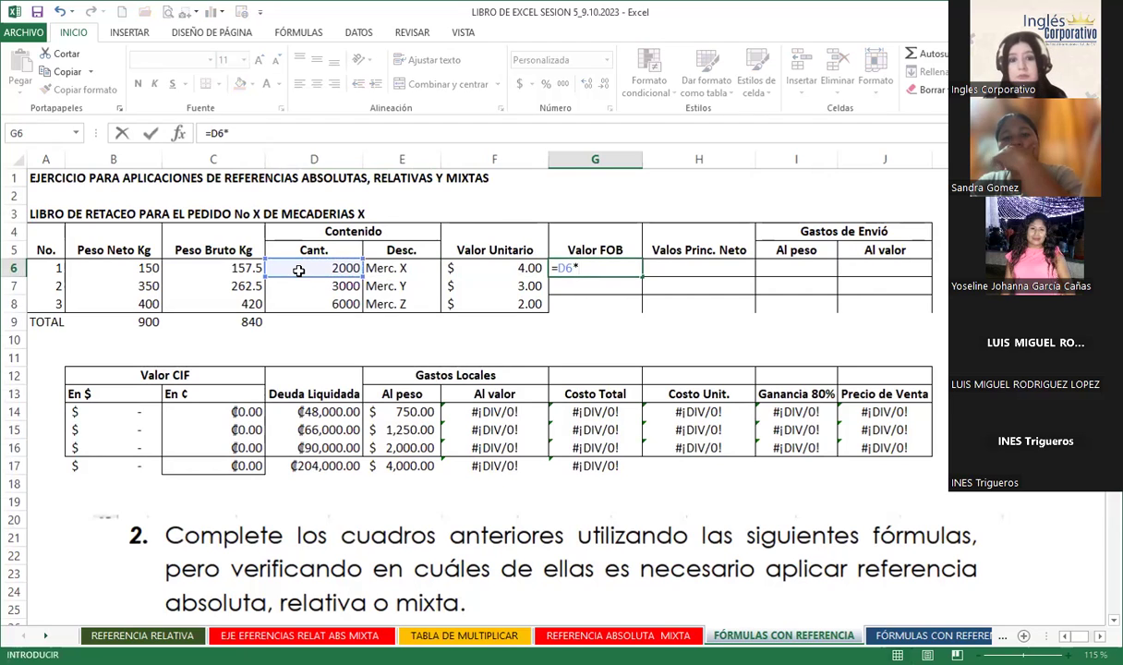
{"action": "left_click", "coordinate": [501, 268]}
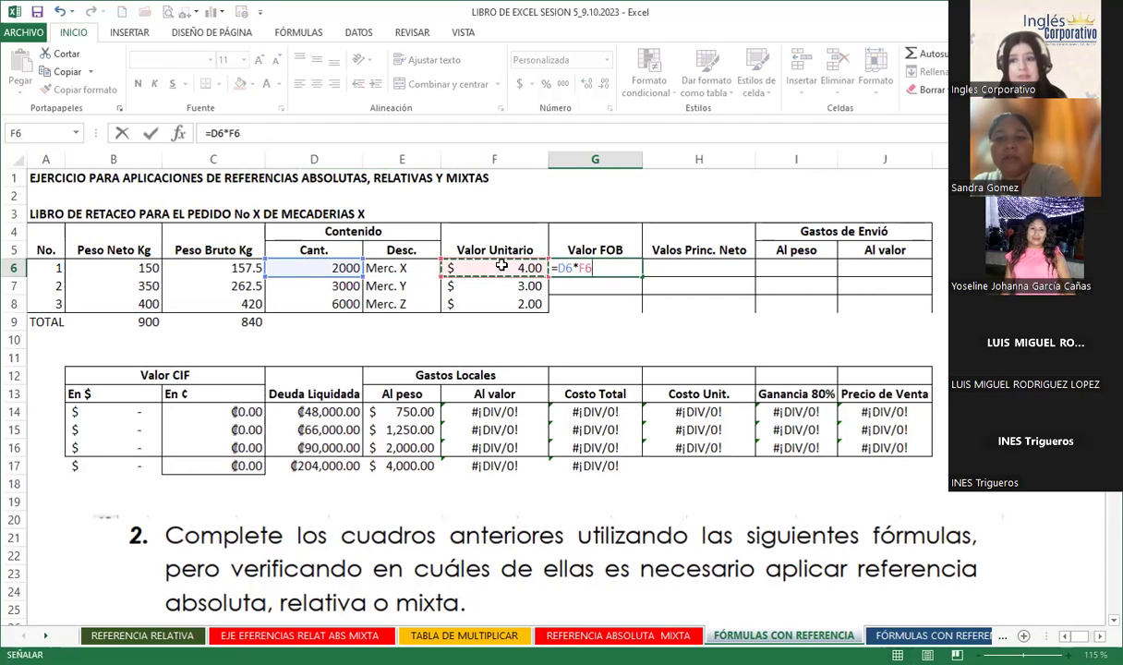
{"action": "key", "text": "Return"}
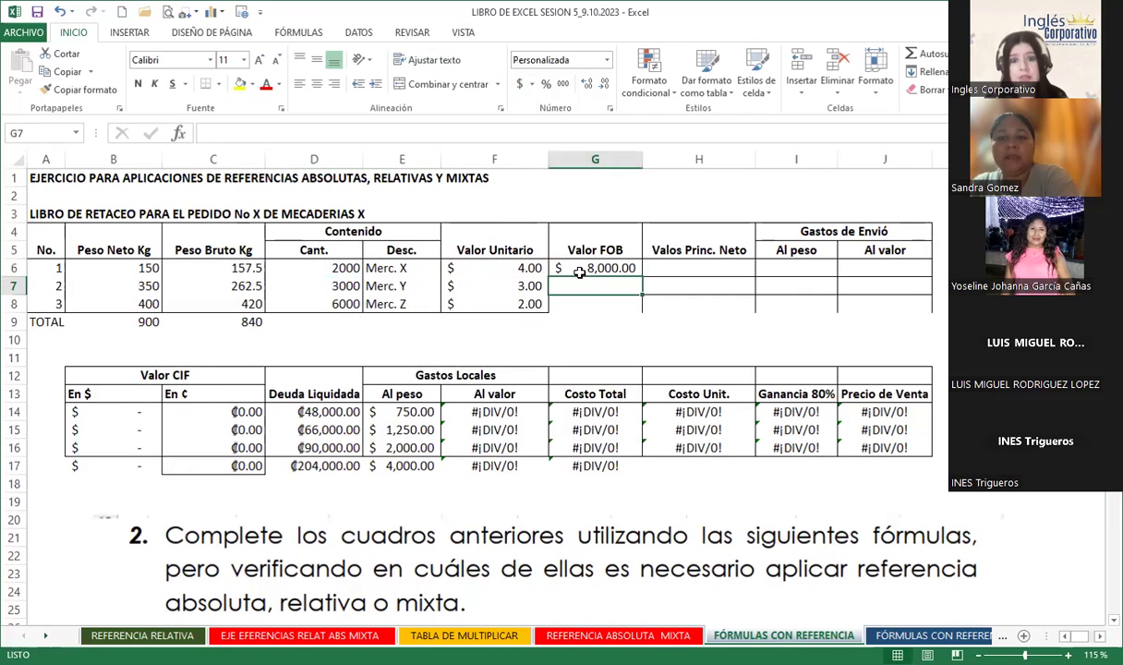
{"action": "left_click", "coordinate": [574, 268]}
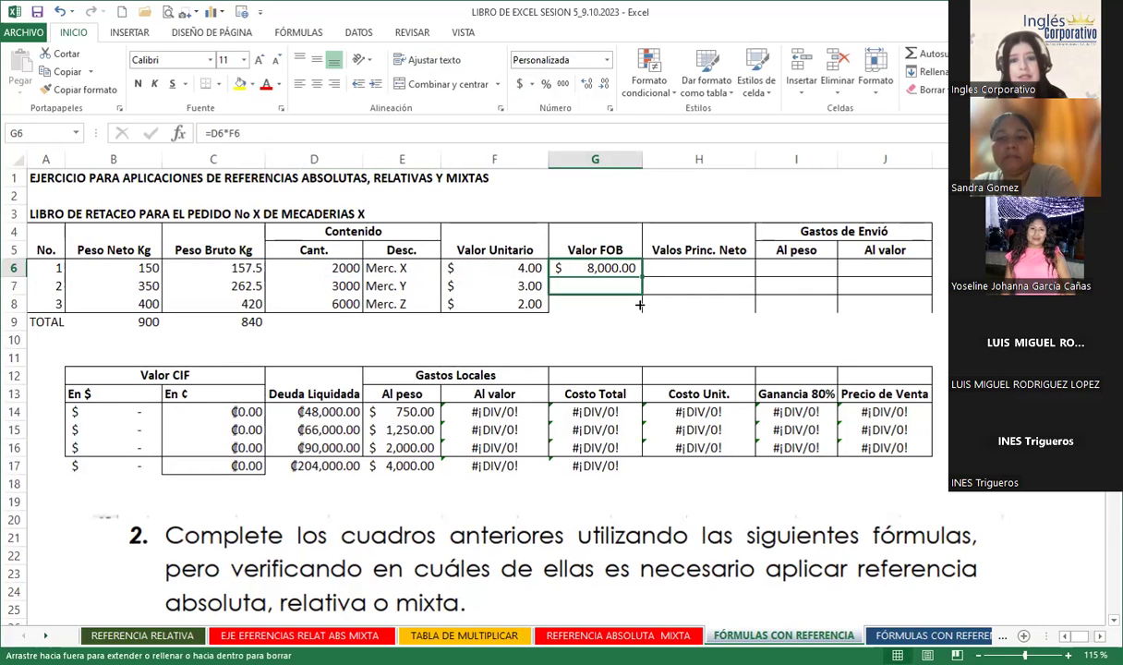
{"action": "left_click_drag", "start_coordinate": [642, 276], "coordinate": [637, 307]}
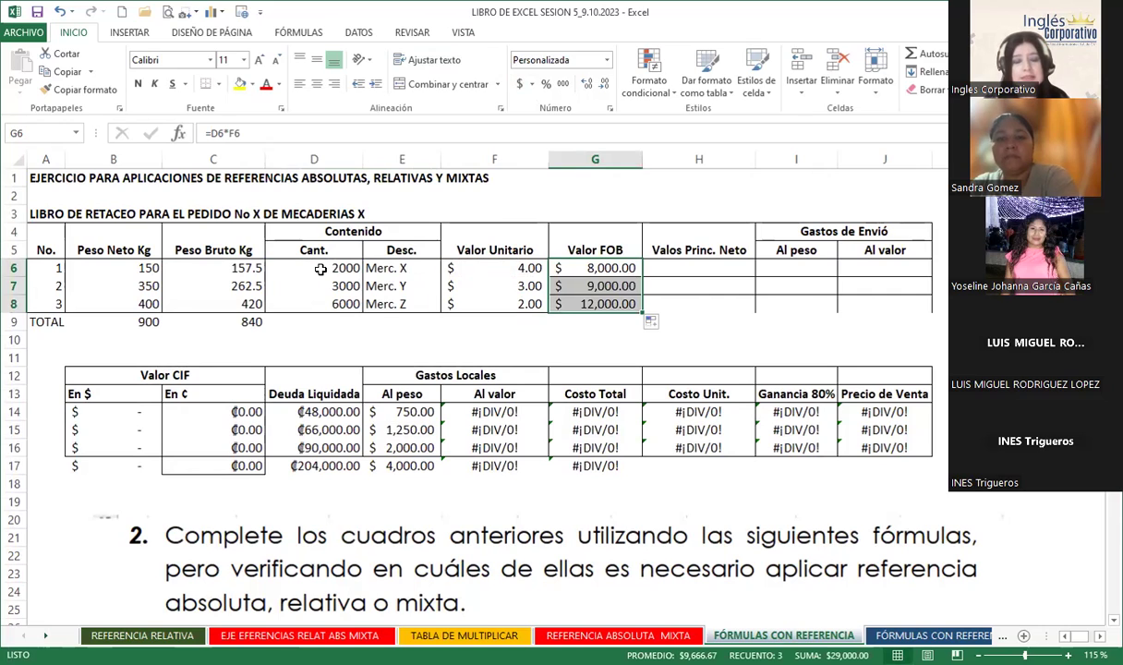
{"action": "left_click", "coordinate": [321, 268]}
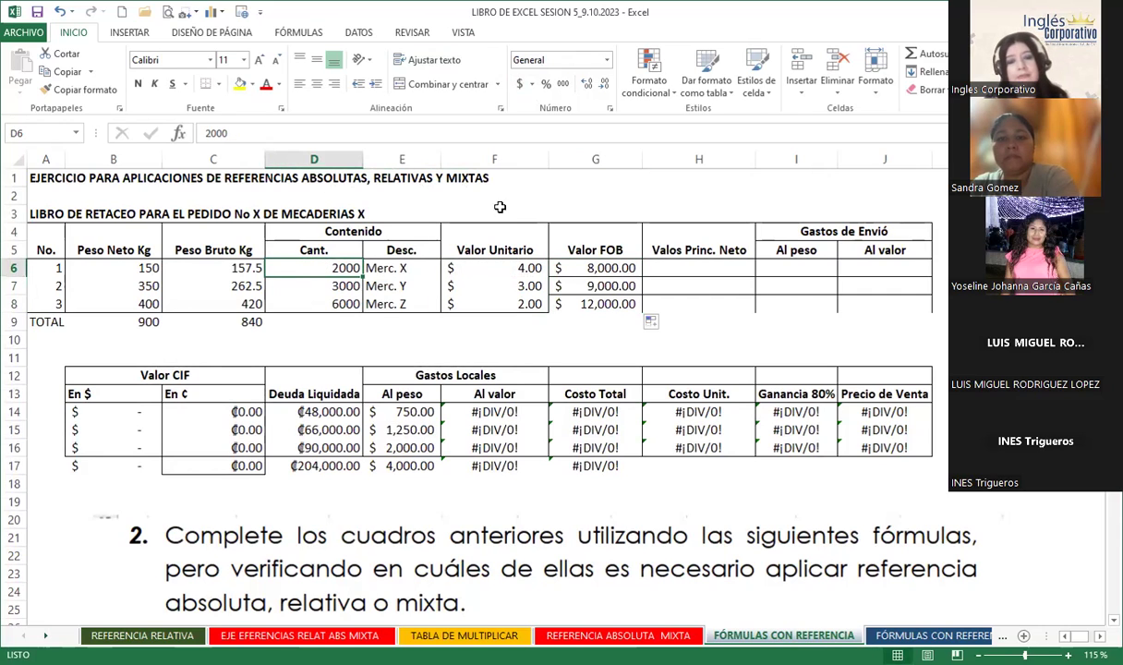
{"action": "left_click", "coordinate": [584, 267]}
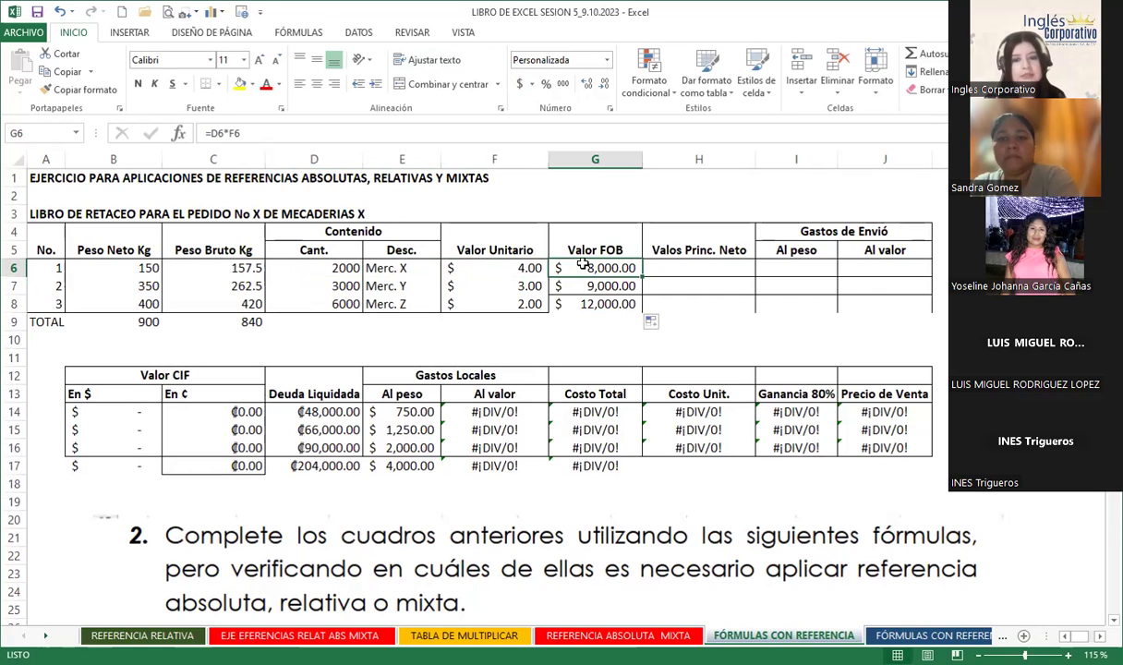
- Move the FORMULAS instruction picture slightly lower and to the right below the tables
{"action": "left_click", "coordinate": [677, 267]}
{"action": "scroll", "coordinate": [443, 485], "scroll_direction": "down", "scroll_amount": 1}
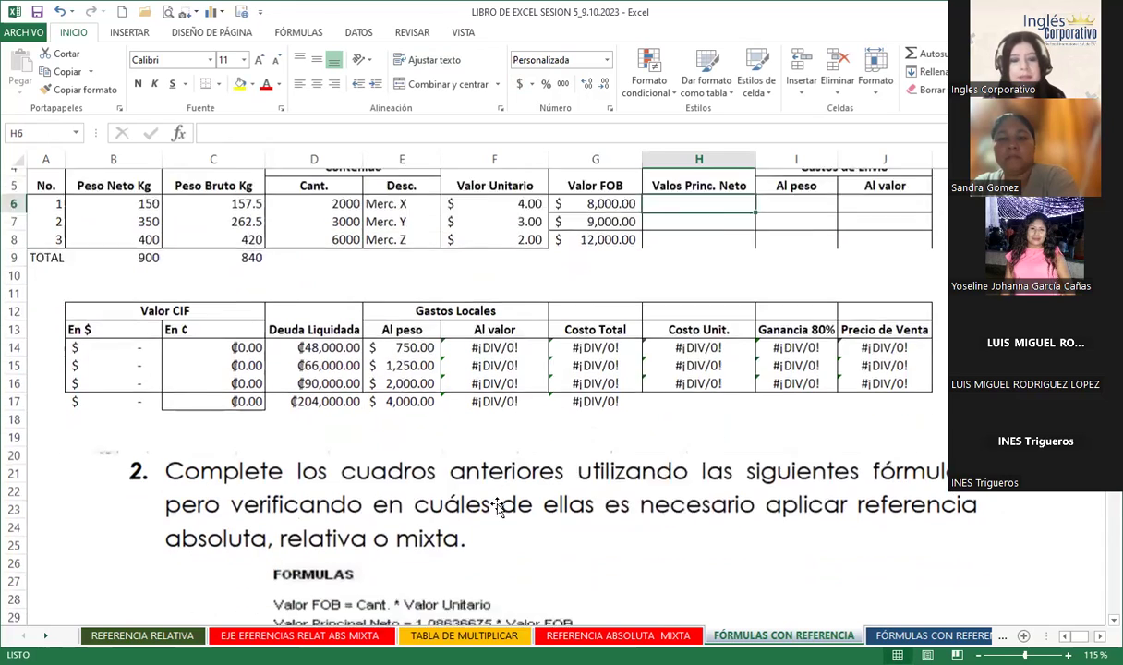
{"action": "scroll", "coordinate": [413, 496], "scroll_direction": "down", "scroll_amount": 5}
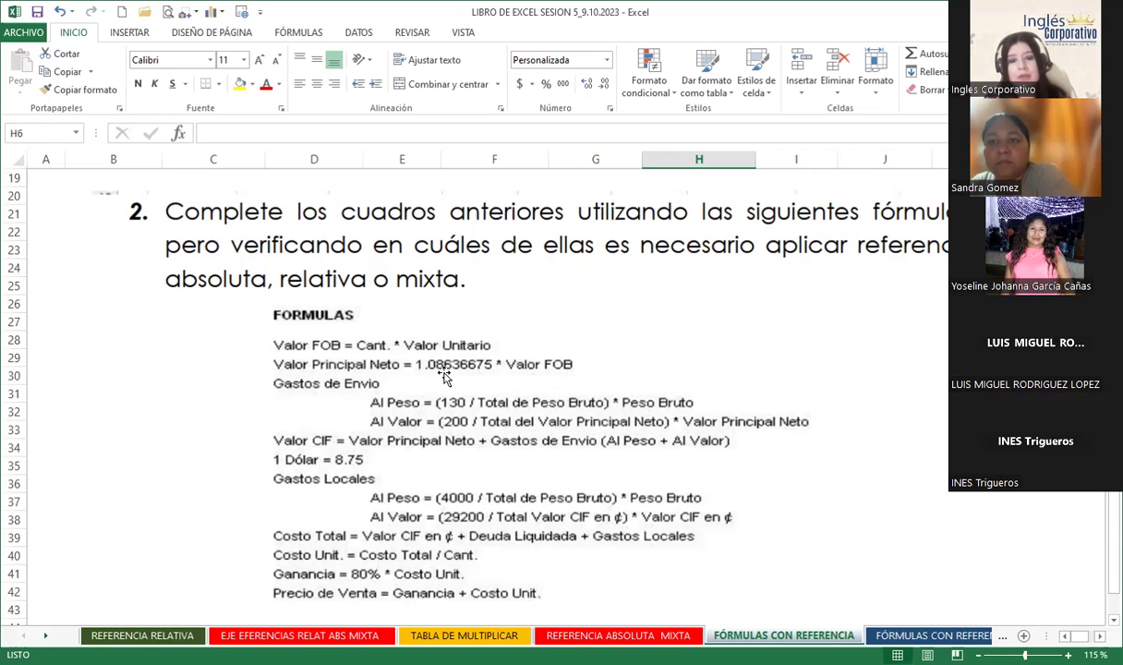
{"action": "left_click_drag", "start_coordinate": [446, 376], "coordinate": [351, 531]}
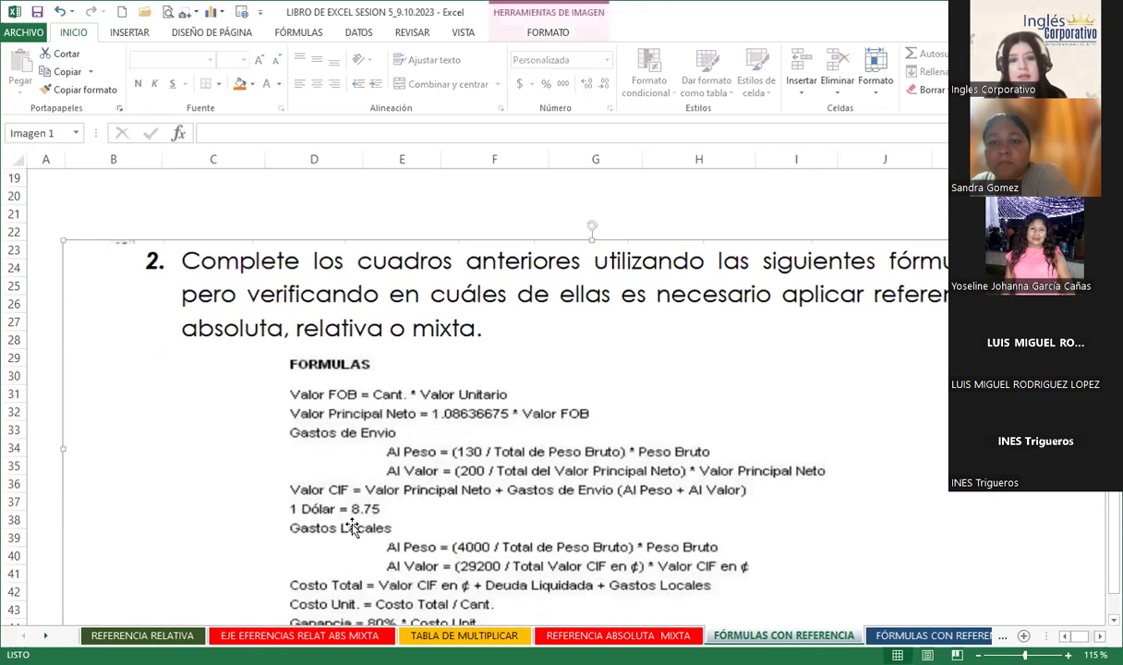
{"action": "left_click_drag", "start_coordinate": [468, 461], "coordinate": [465, 432]}
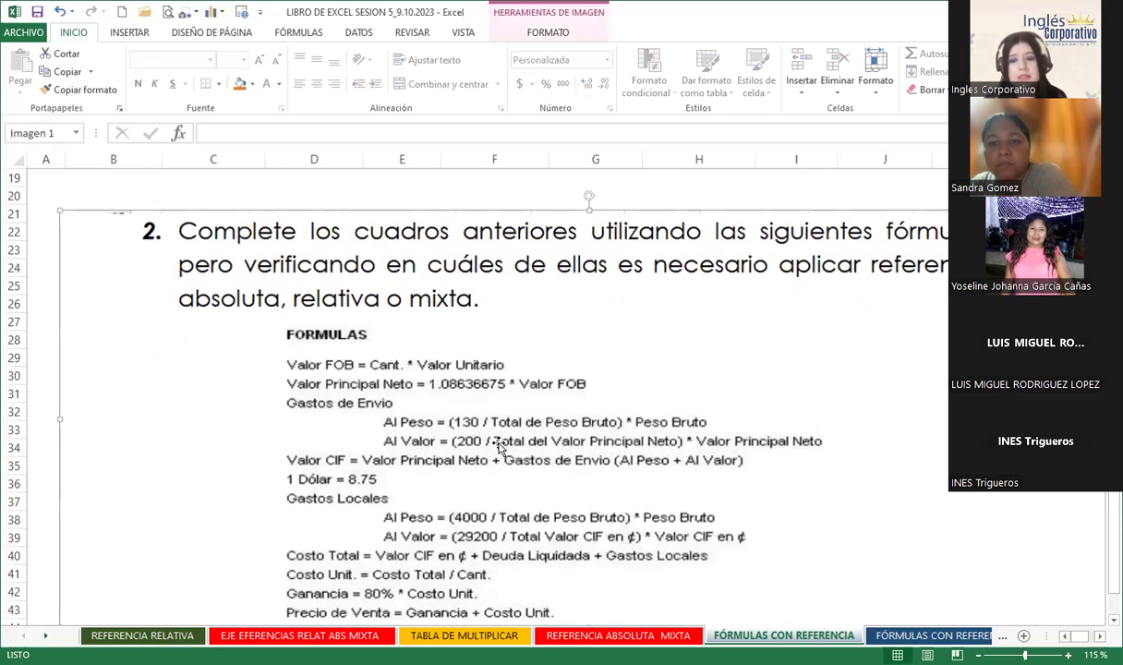
{"action": "scroll", "coordinate": [606, 384], "scroll_direction": "up", "scroll_amount": 3}
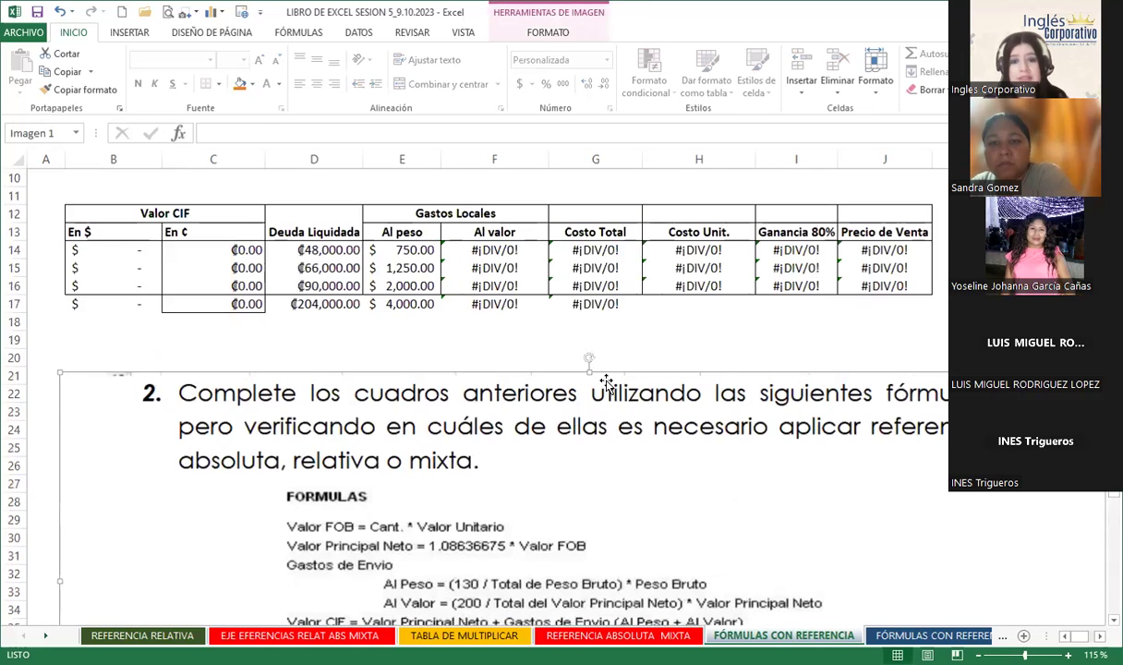
- Enter a first draft of the Valos Princ. Neto factor in H6
{"action": "scroll", "coordinate": [680, 282], "scroll_direction": "up", "scroll_amount": 3}
{"action": "left_click", "coordinate": [678, 276]}
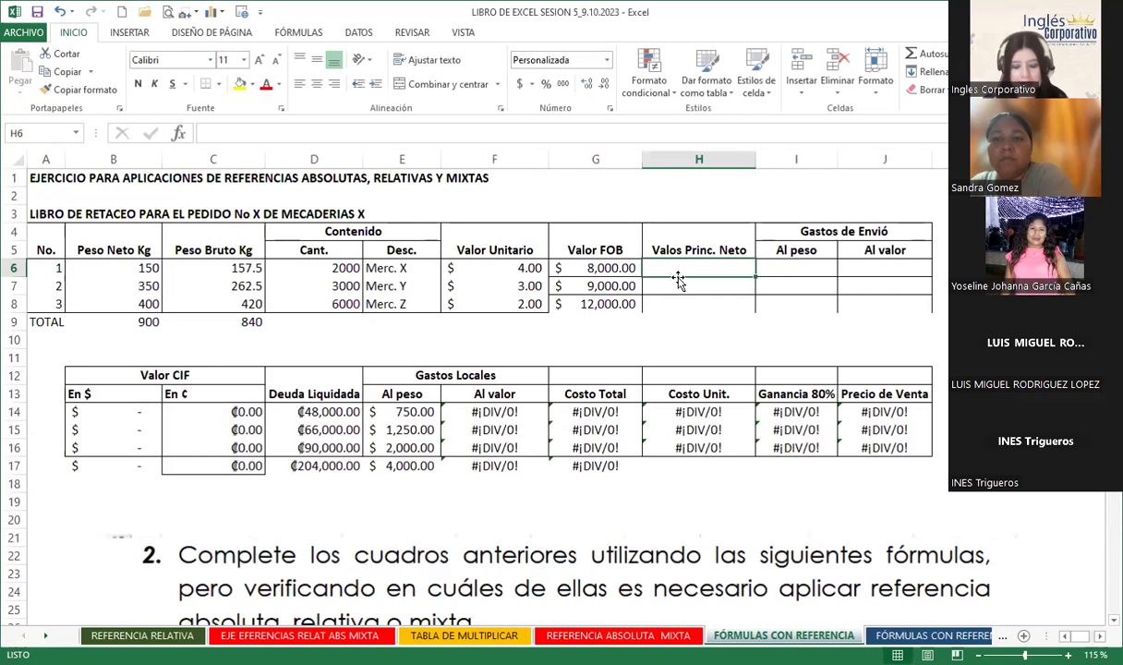
{"action": "type", "text": "="}
{"action": "scroll", "coordinate": [679, 304], "scroll_direction": "down", "scroll_amount": 3}
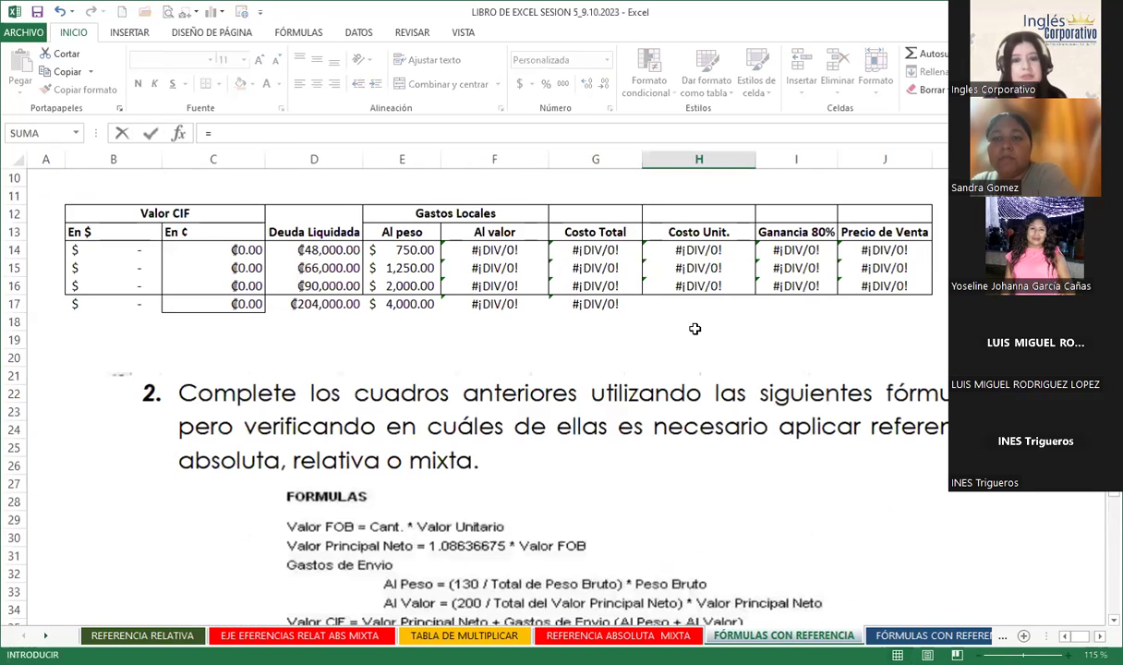
{"action": "type", "text": "1.078"}
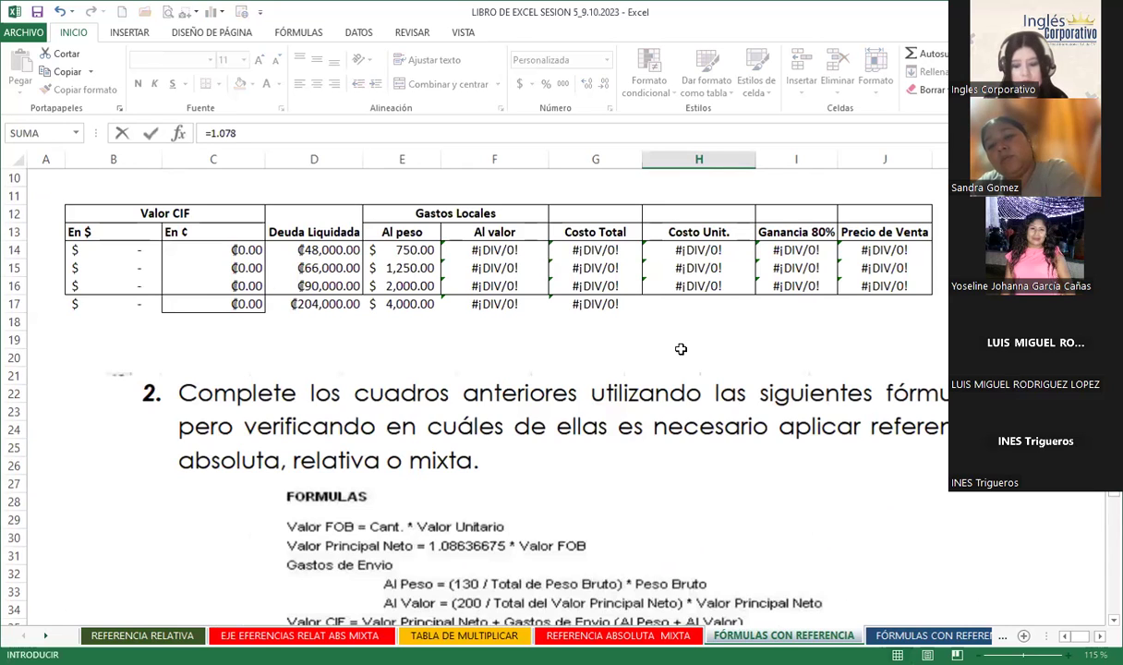
{"action": "key", "text": "BackSpace"}
{"action": "type", "text": "6366"}
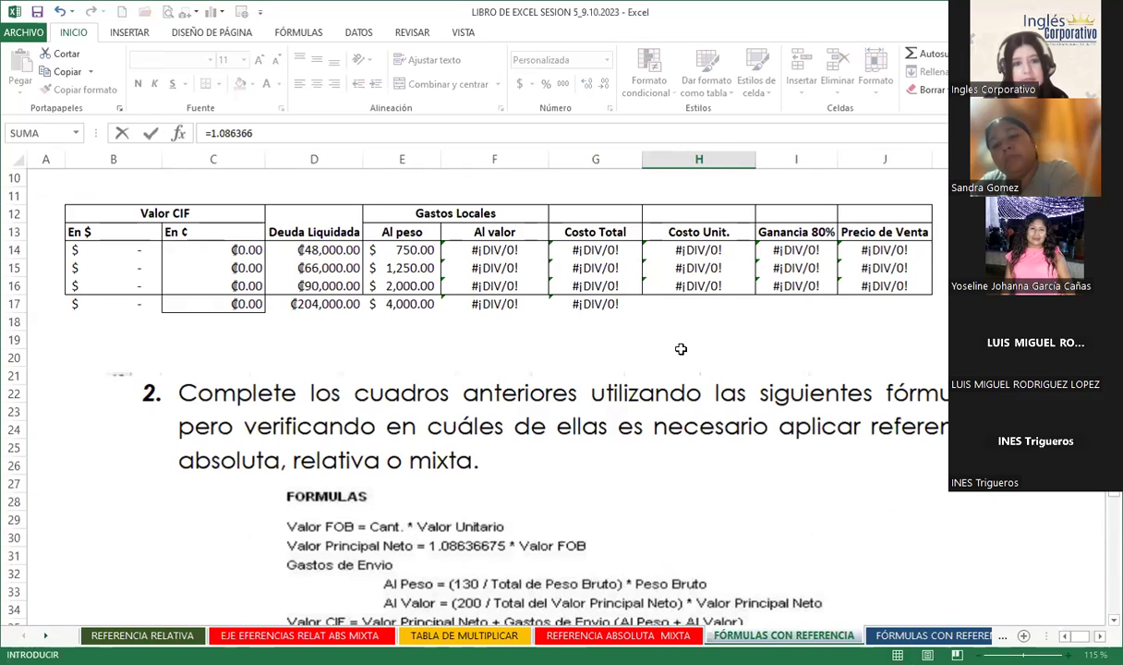
{"action": "key", "text": "Return"}
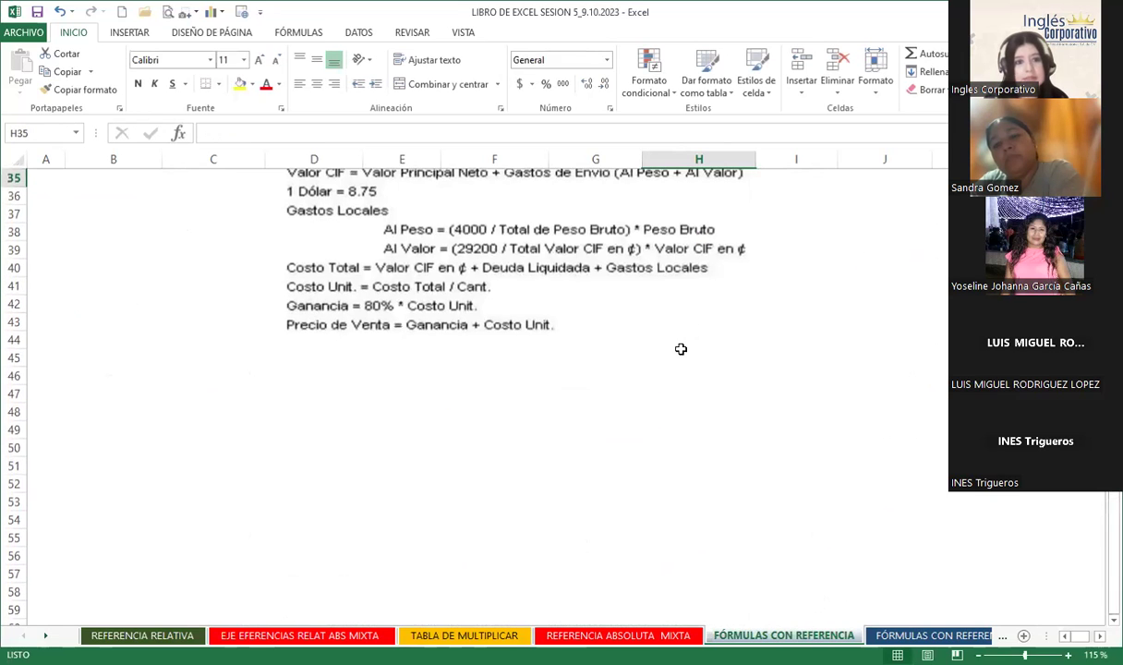
{"action": "scroll", "coordinate": [584, 341], "scroll_direction": "up", "scroll_amount": 6}
{"action": "scroll", "coordinate": [708, 243], "scroll_direction": "up", "scroll_amount": 5}
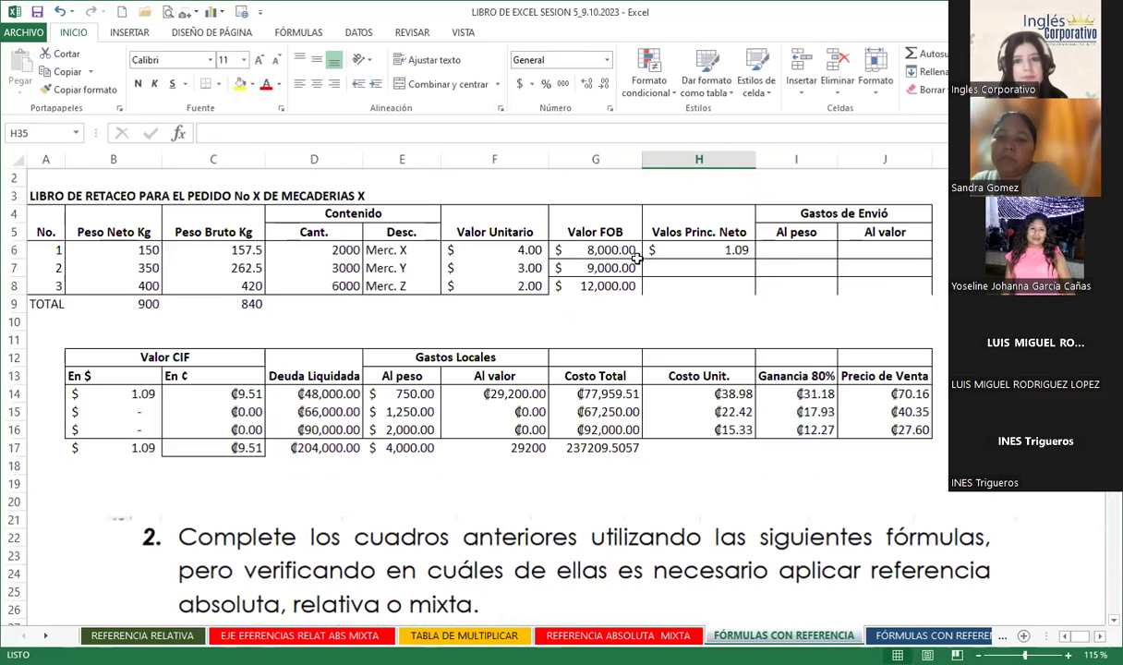
- Correct the H6 formula to =1.08636675*G6
{"action": "left_click", "coordinate": [709, 245]}
{"action": "left_click", "coordinate": [275, 132]}
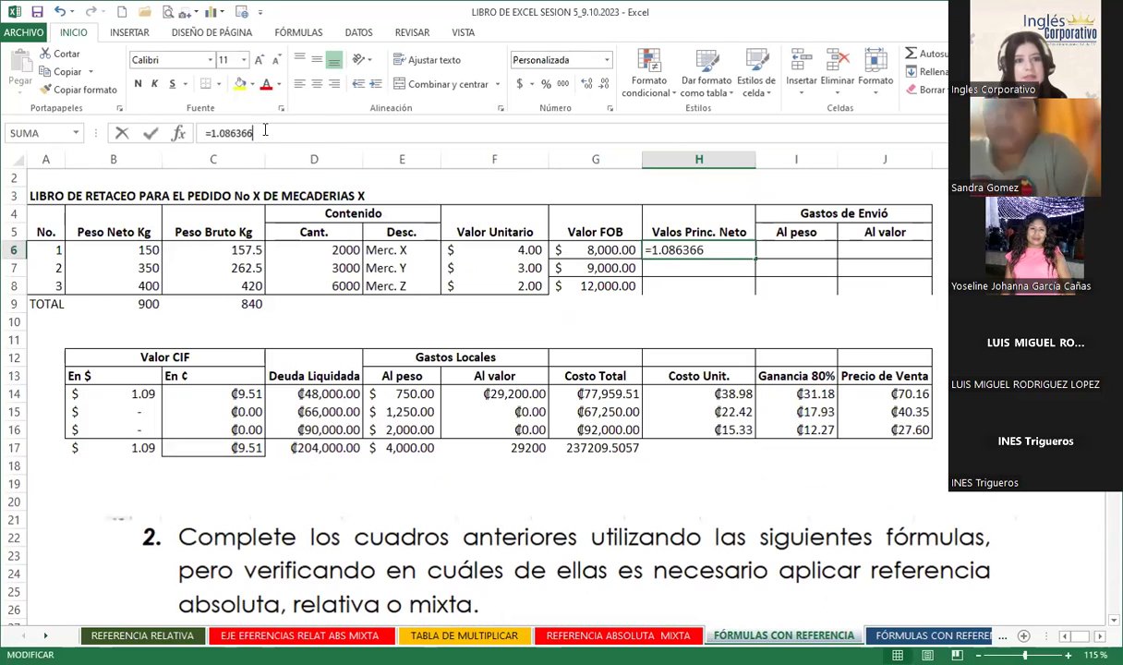
{"action": "type", "text": "75"}
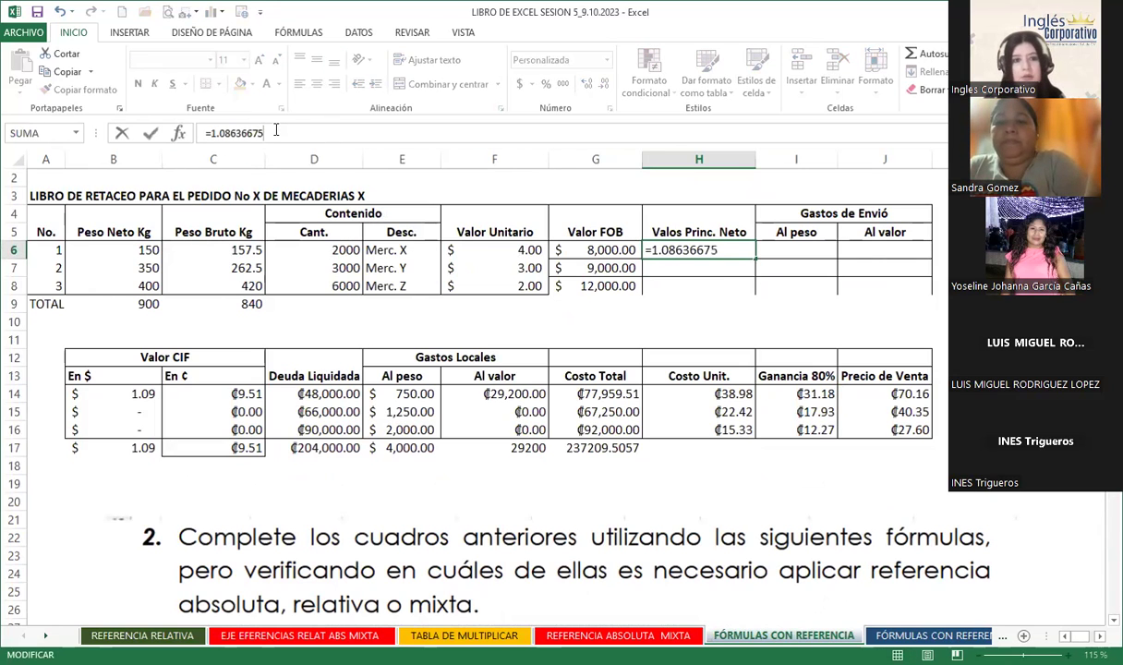
{"action": "scroll", "coordinate": [300, 432], "scroll_direction": "down", "scroll_amount": 4}
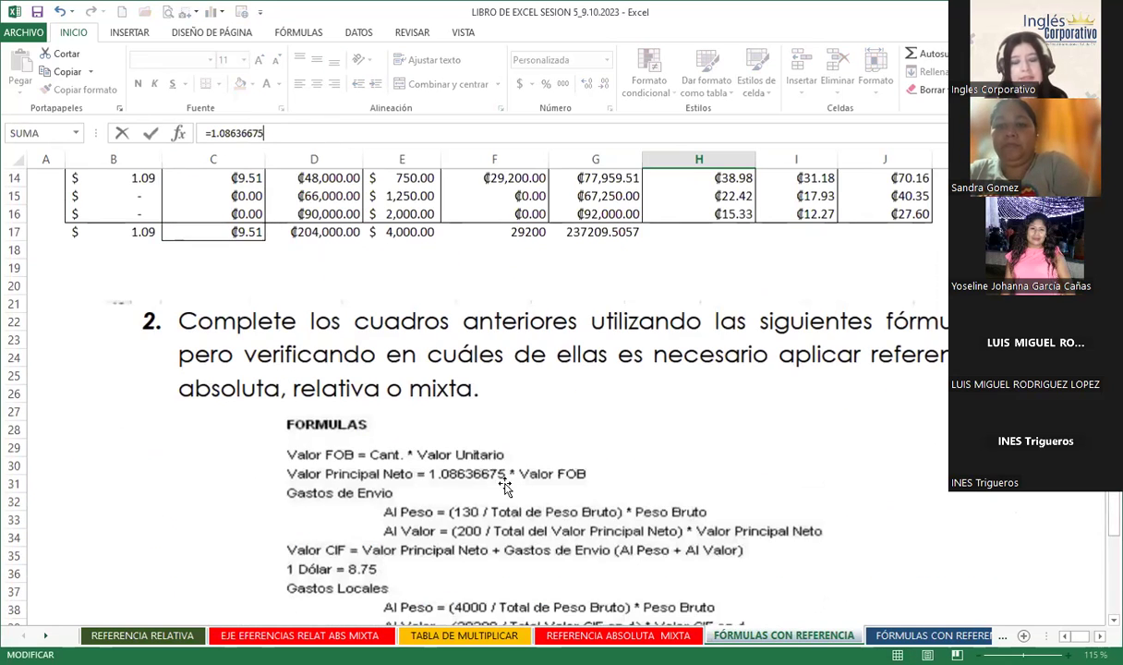
{"action": "scroll", "coordinate": [619, 480], "scroll_direction": "up", "scroll_amount": 4}
{"action": "scroll", "coordinate": [646, 407], "scroll_direction": "up", "scroll_amount": 1}
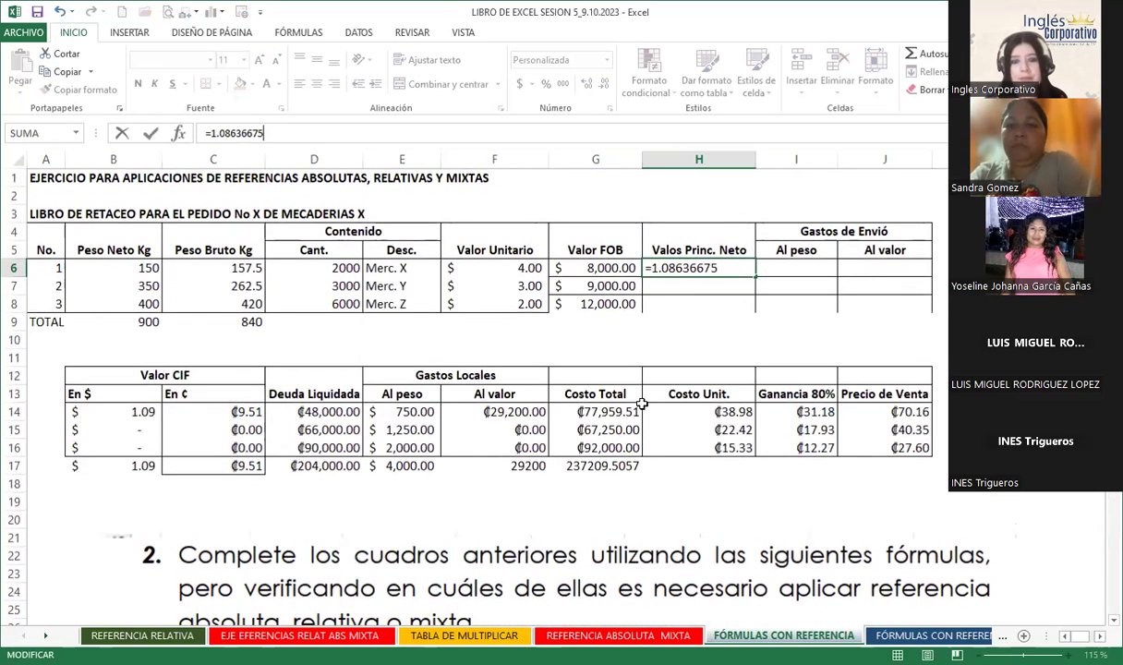
{"action": "type", "text": "*"}
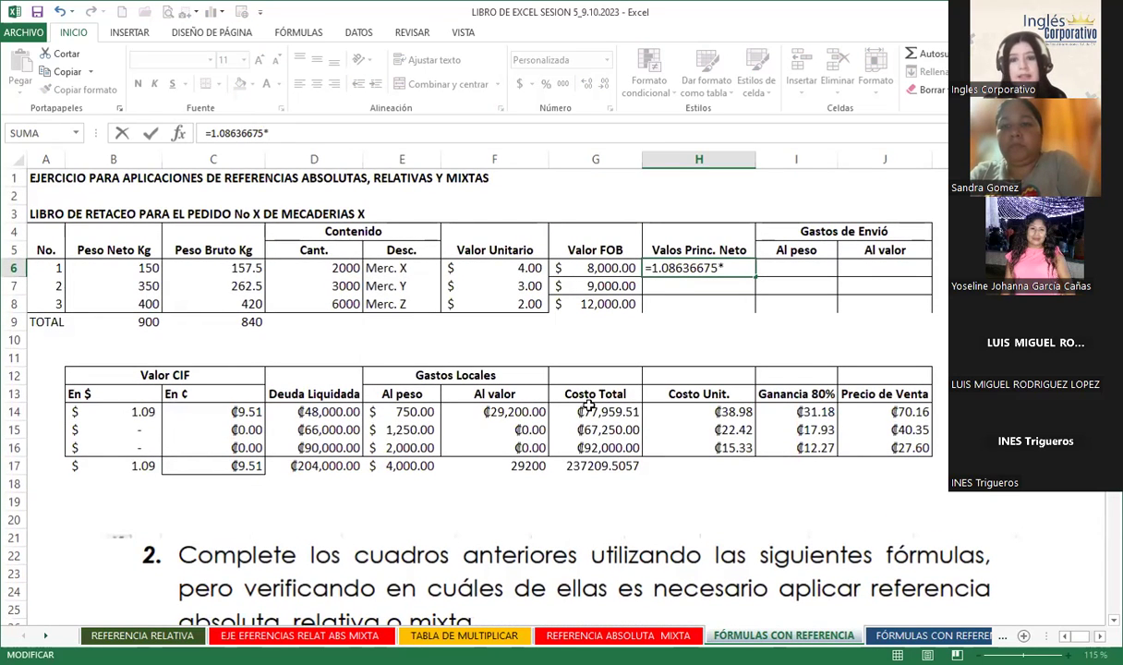
{"action": "left_click", "coordinate": [574, 266]}
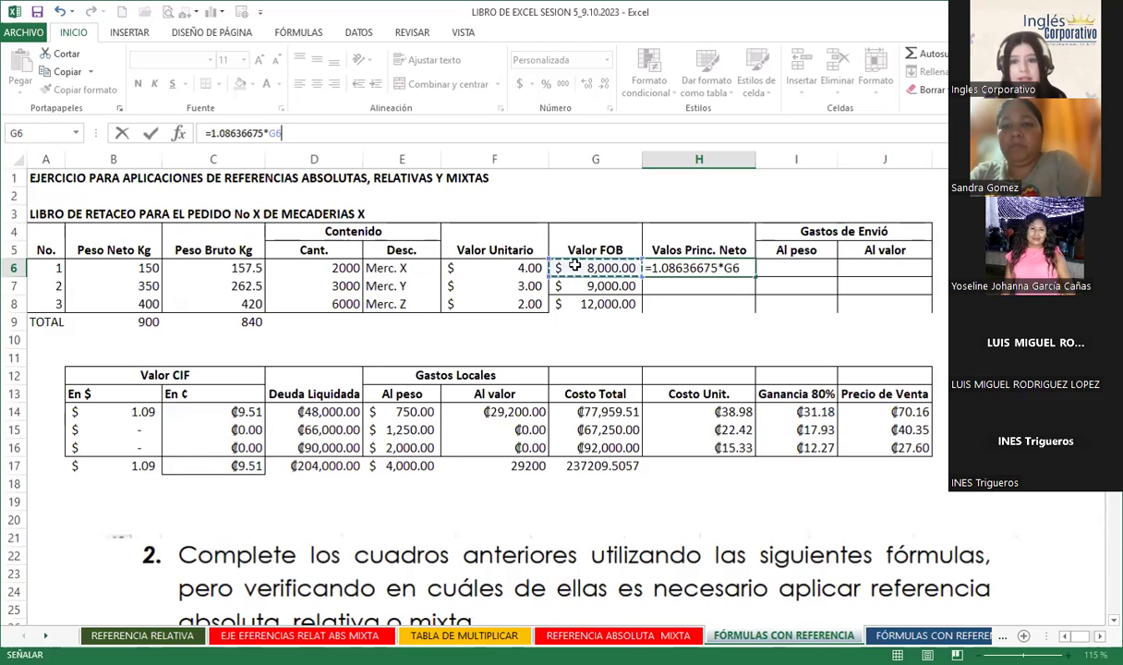
{"action": "key", "text": "Return"}
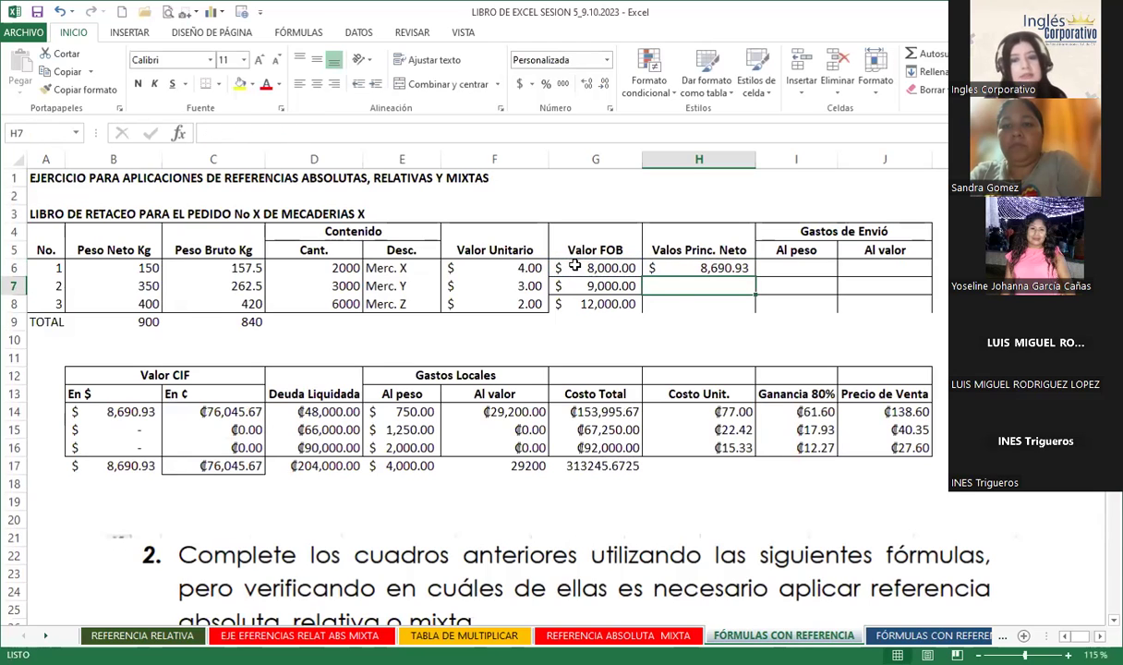
- Fill the H6 formula down to H8, giving $8,690.93, $9,777.30, $13,036.40
{"action": "left_click", "coordinate": [674, 269]}
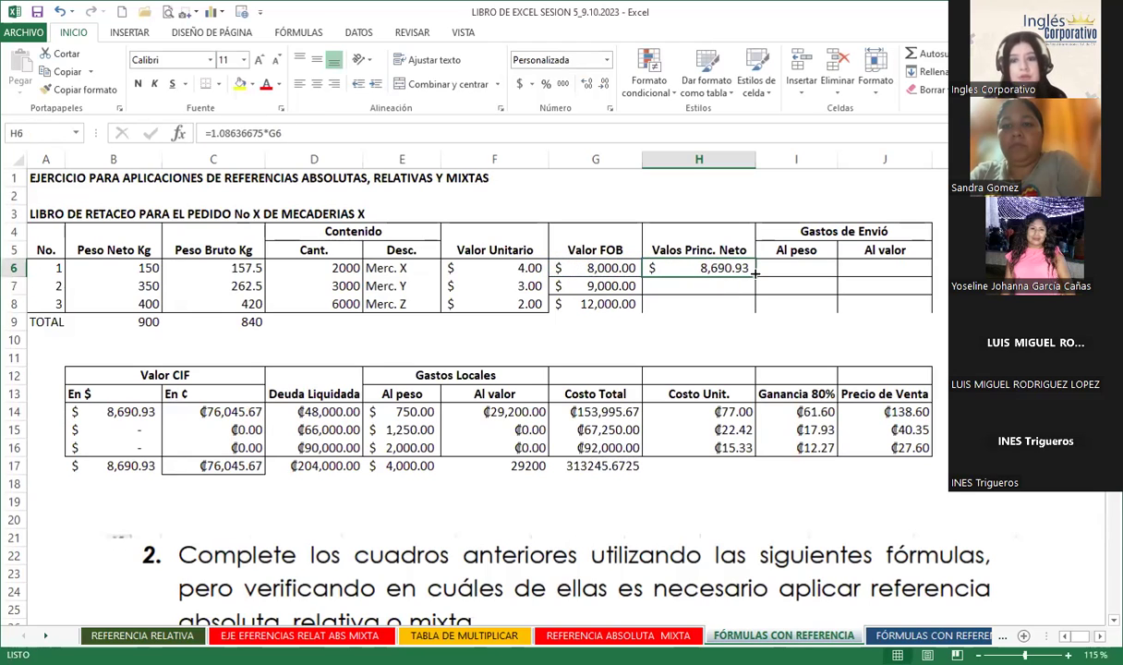
{"action": "left_click_drag", "start_coordinate": [754, 273], "coordinate": [748, 308]}
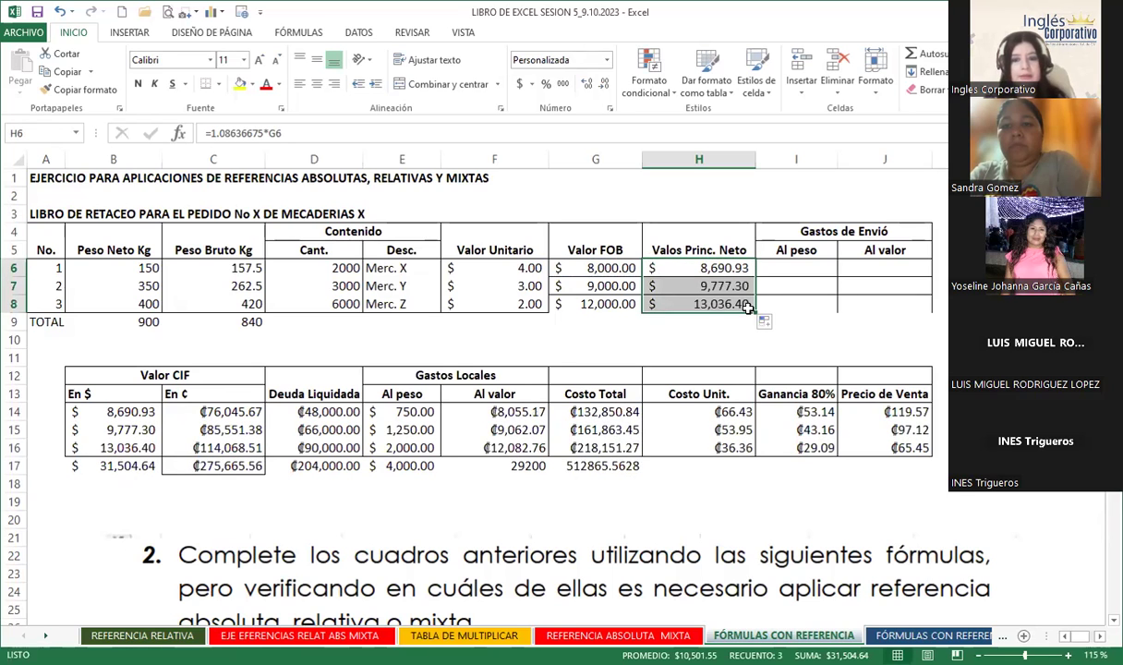
{"action": "scroll", "coordinate": [389, 426], "scroll_direction": "down", "scroll_amount": 4}
{"action": "scroll", "coordinate": [671, 421], "scroll_direction": "up", "scroll_amount": 4}
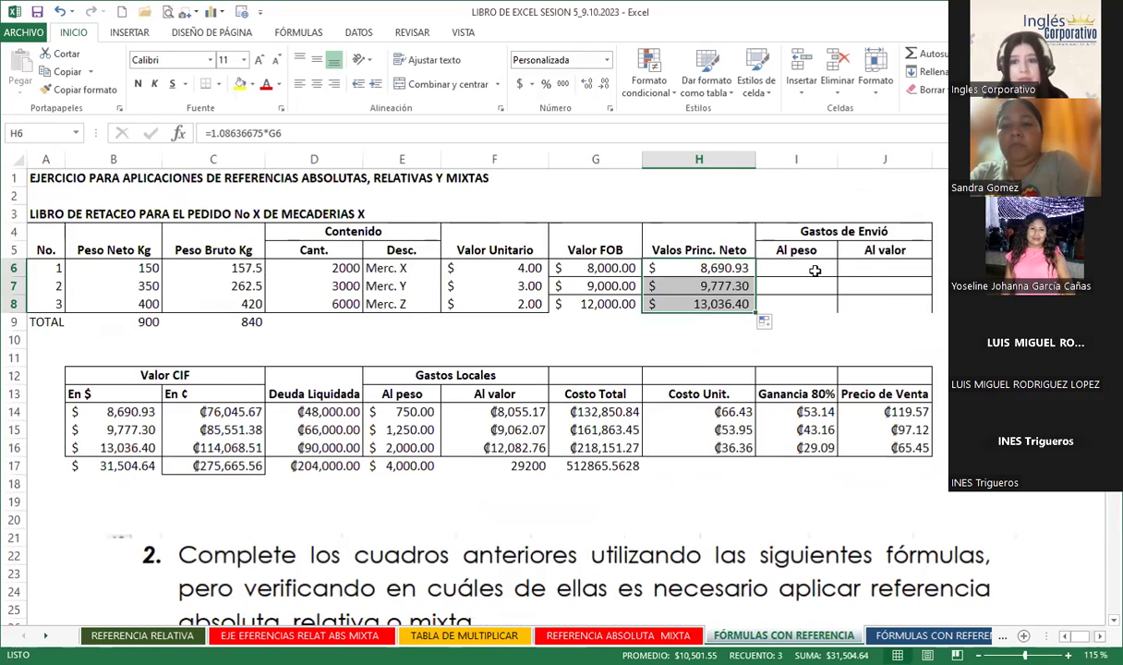
{"action": "left_click", "coordinate": [787, 228]}
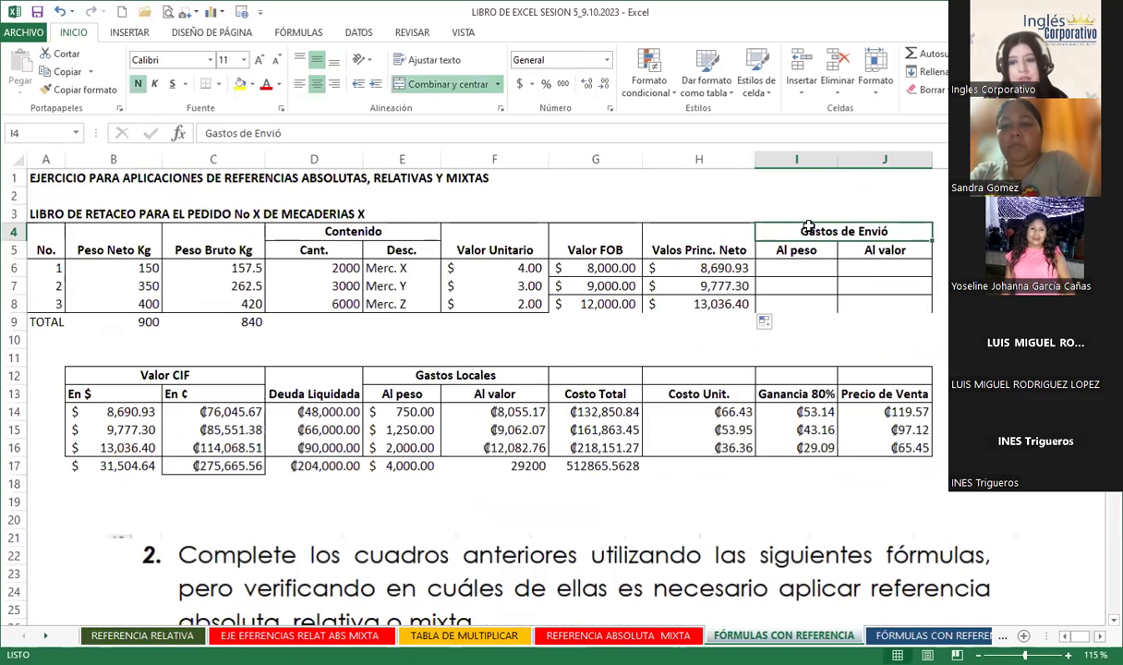
{"action": "left_click", "coordinate": [759, 246]}
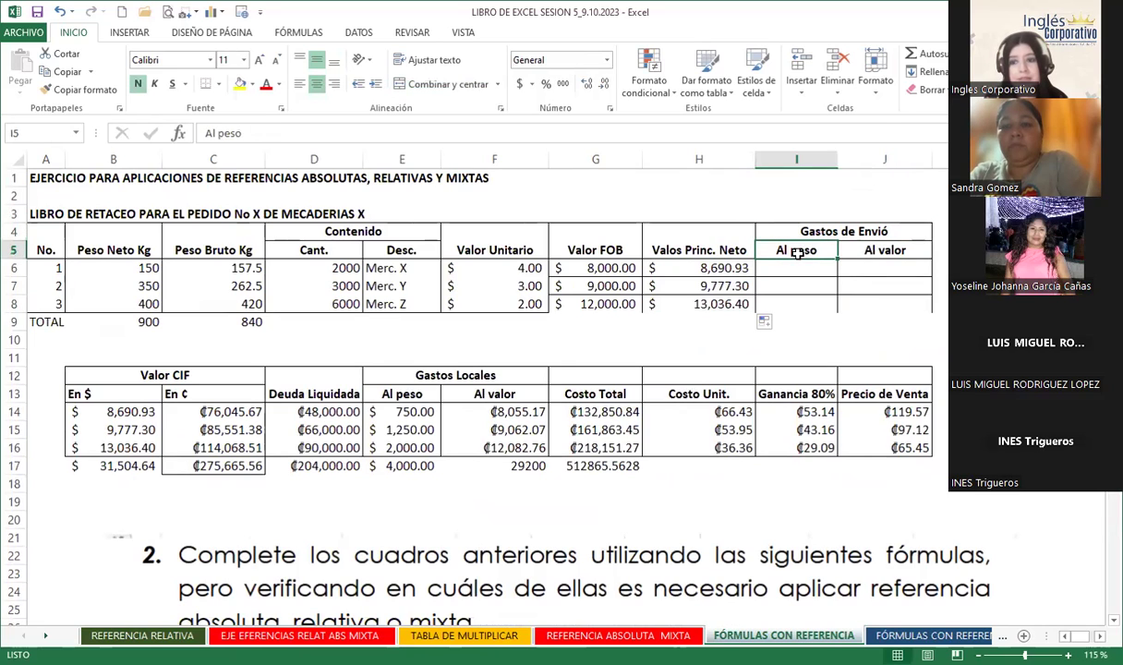
{"action": "left_click", "coordinate": [860, 249]}
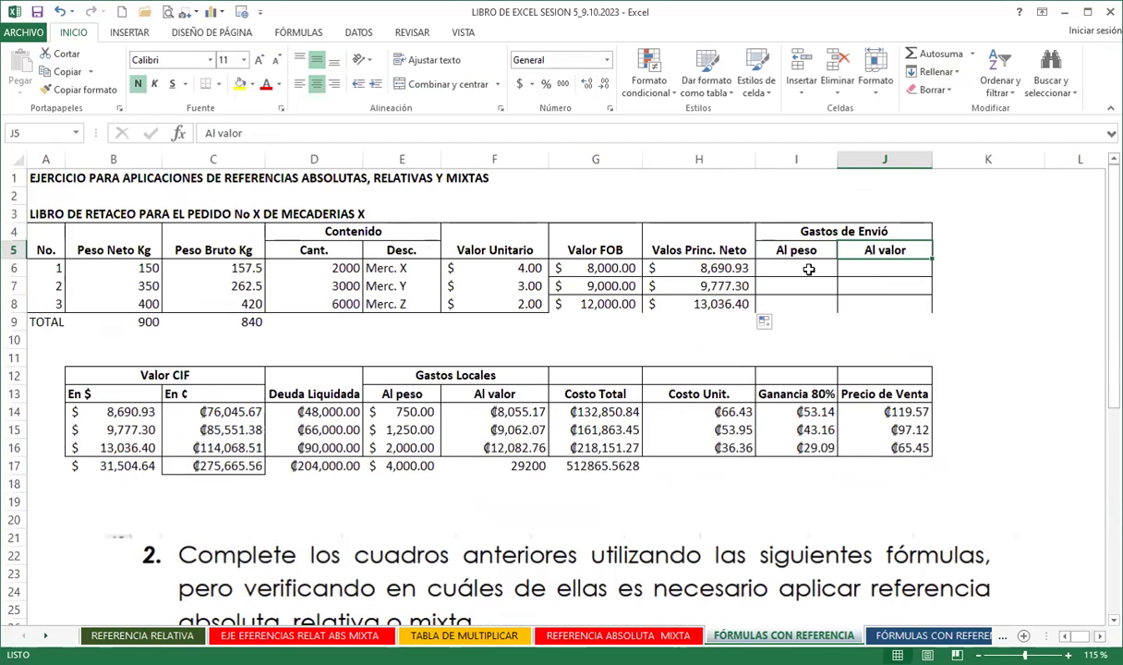
{"action": "left_click", "coordinate": [751, 261]}
{"action": "scroll", "coordinate": [387, 461], "scroll_direction": "down", "scroll_amount": 2}
{"action": "scroll", "coordinate": [390, 479], "scroll_direction": "down", "scroll_amount": 2}
{"action": "scroll", "coordinate": [383, 466], "scroll_direction": "down", "scroll_amount": 1}
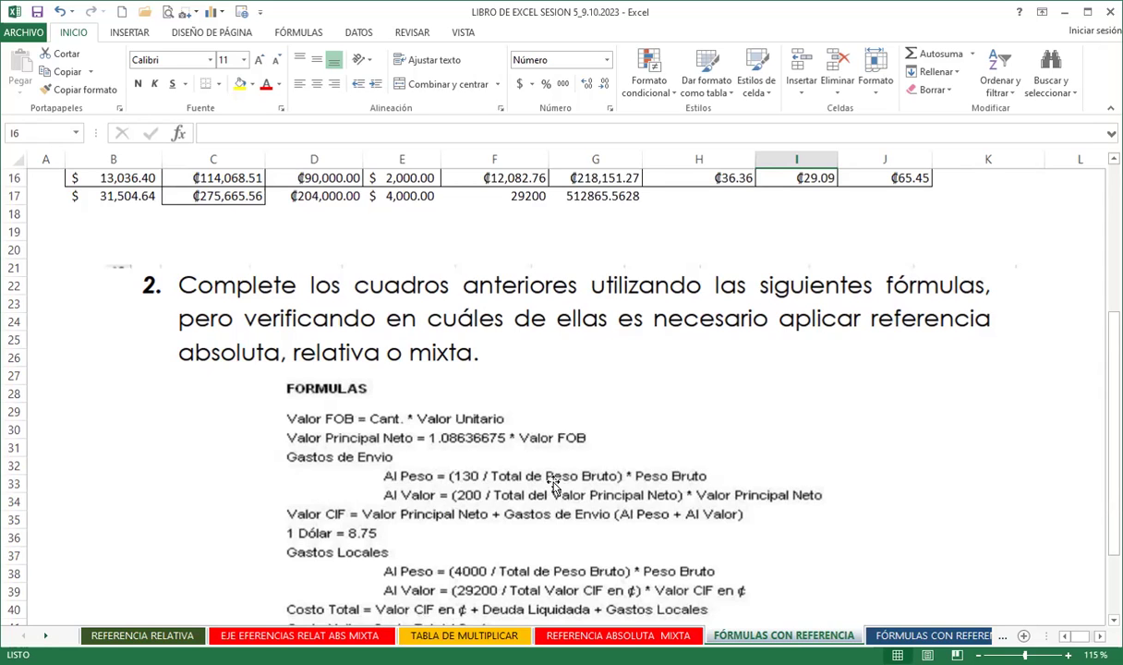
{"action": "scroll", "coordinate": [554, 485], "scroll_direction": "up", "scroll_amount": 5}
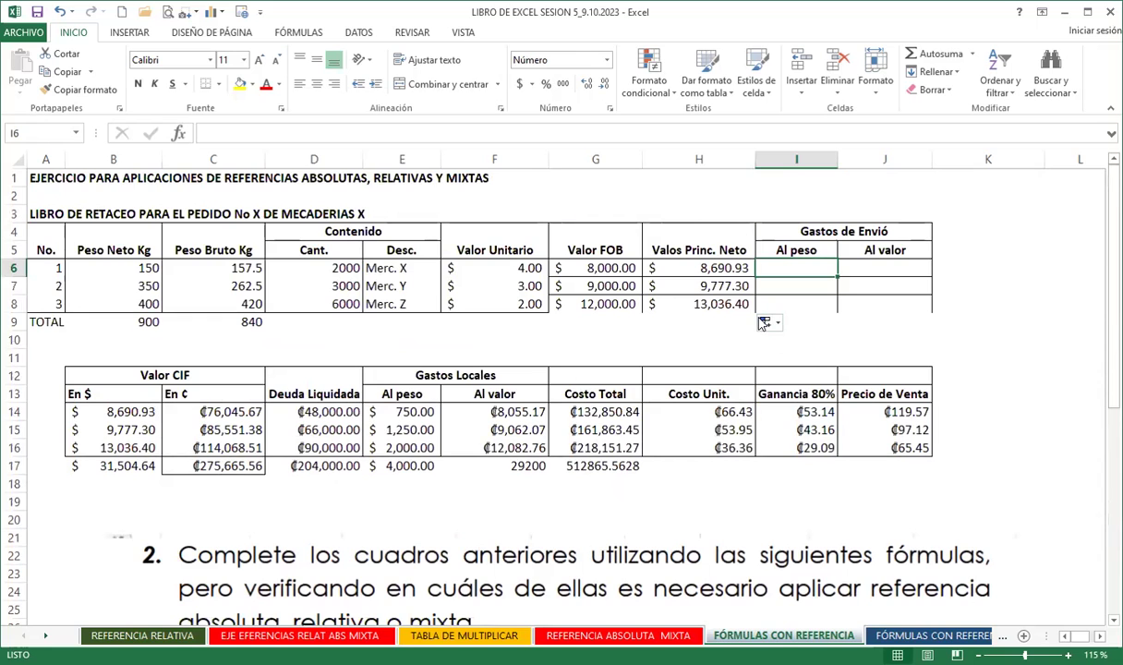
- Enter =(130/C9)*C6 in I6 for the first Al peso shipping cost, showing 24.38
{"action": "type", "text": "="}
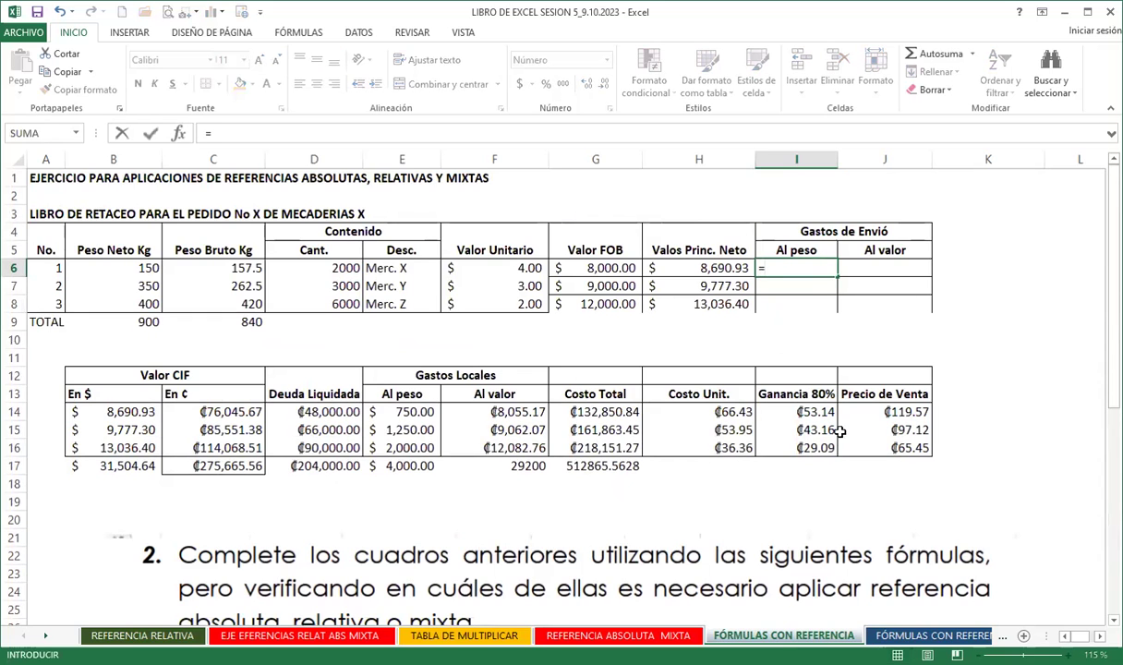
{"action": "scroll", "coordinate": [646, 483], "scroll_direction": "down", "scroll_amount": 2}
{"action": "scroll", "coordinate": [487, 501], "scroll_direction": "down", "scroll_amount": 2}
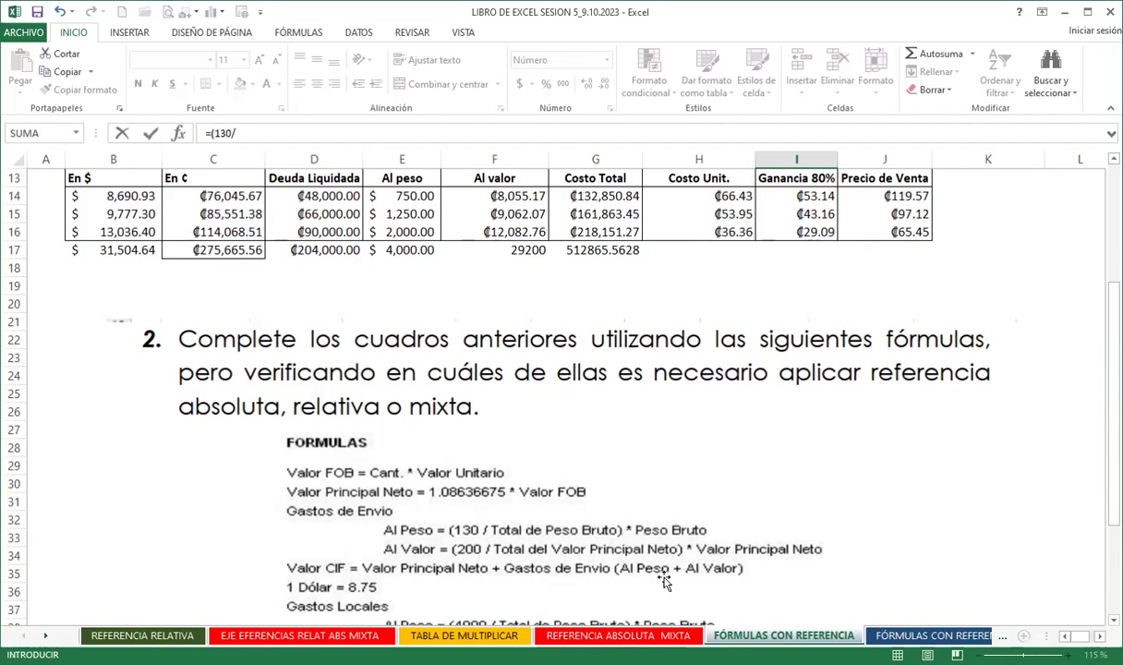
{"action": "scroll", "coordinate": [409, 286], "scroll_direction": "up", "scroll_amount": 1}
{"action": "scroll", "coordinate": [323, 268], "scroll_direction": "up", "scroll_amount": 2}
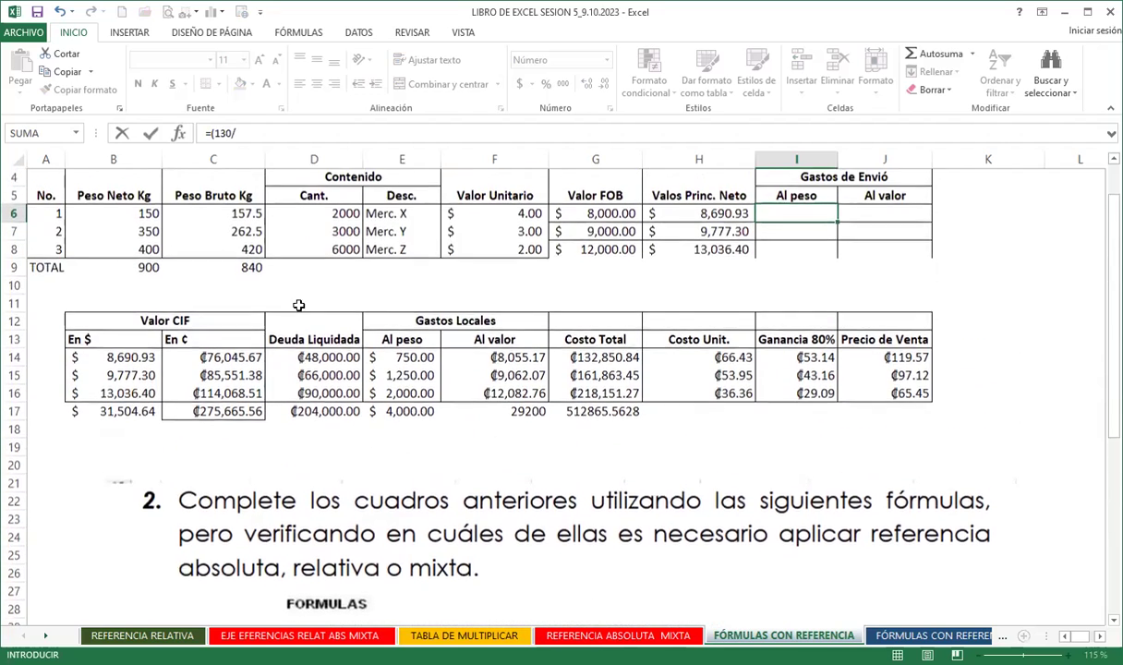
{"action": "scroll", "coordinate": [249, 274], "scroll_direction": "up", "scroll_amount": 1}
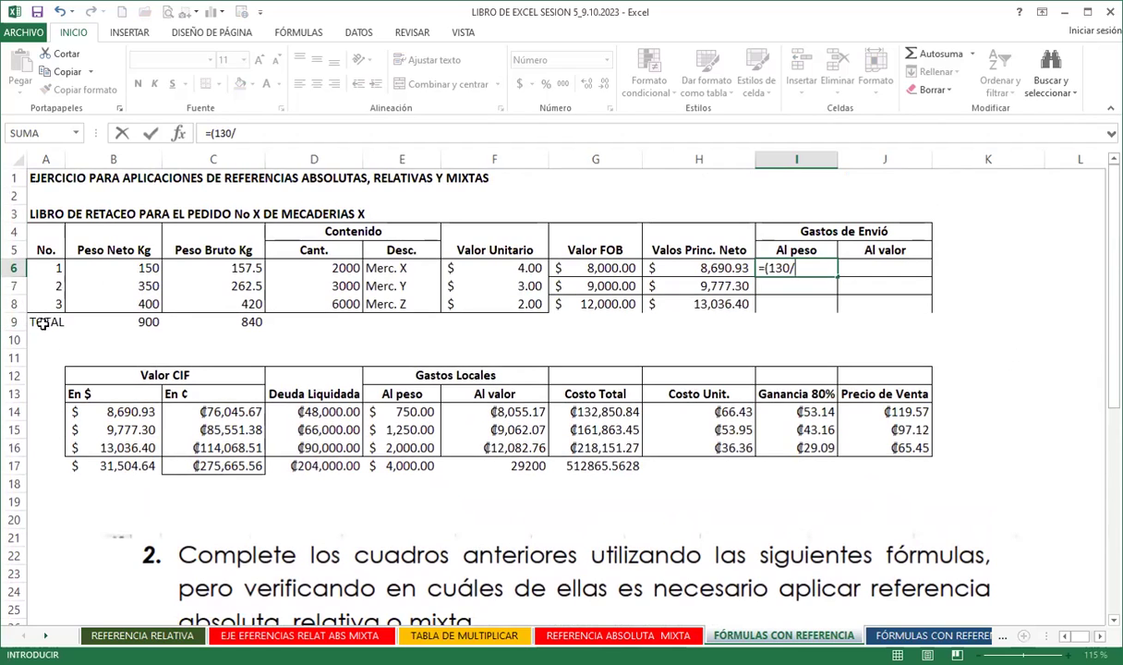
{"action": "left_click", "coordinate": [227, 323]}
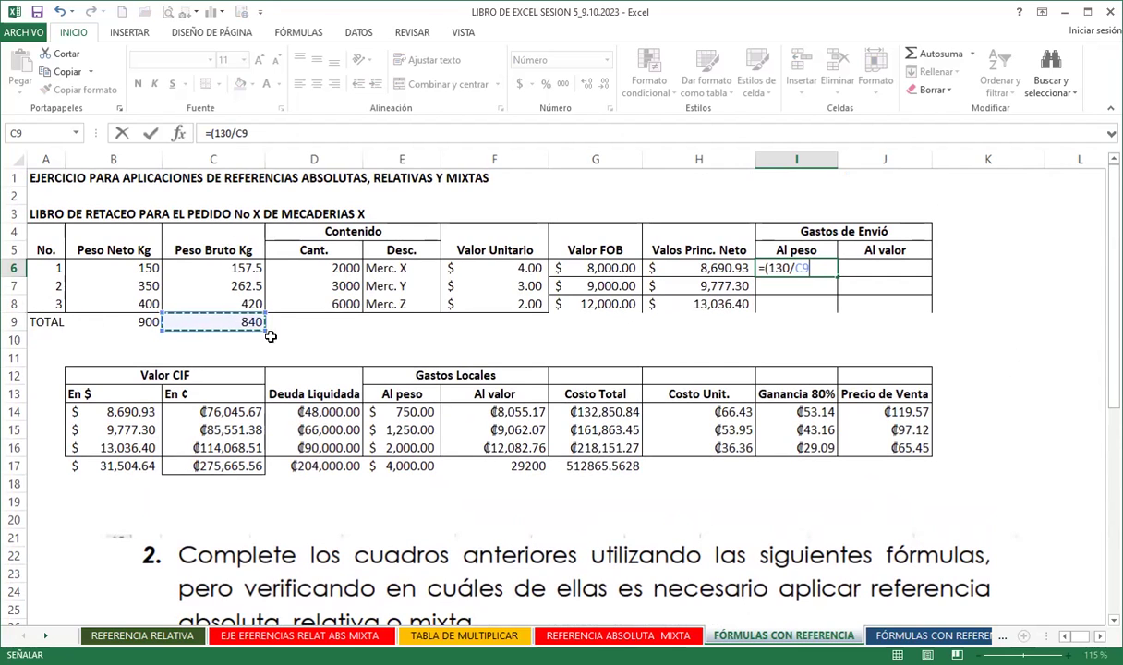
{"action": "scroll", "coordinate": [739, 530], "scroll_direction": "down", "scroll_amount": 4}
{"action": "scroll", "coordinate": [619, 521], "scroll_direction": "down", "scroll_amount": 1}
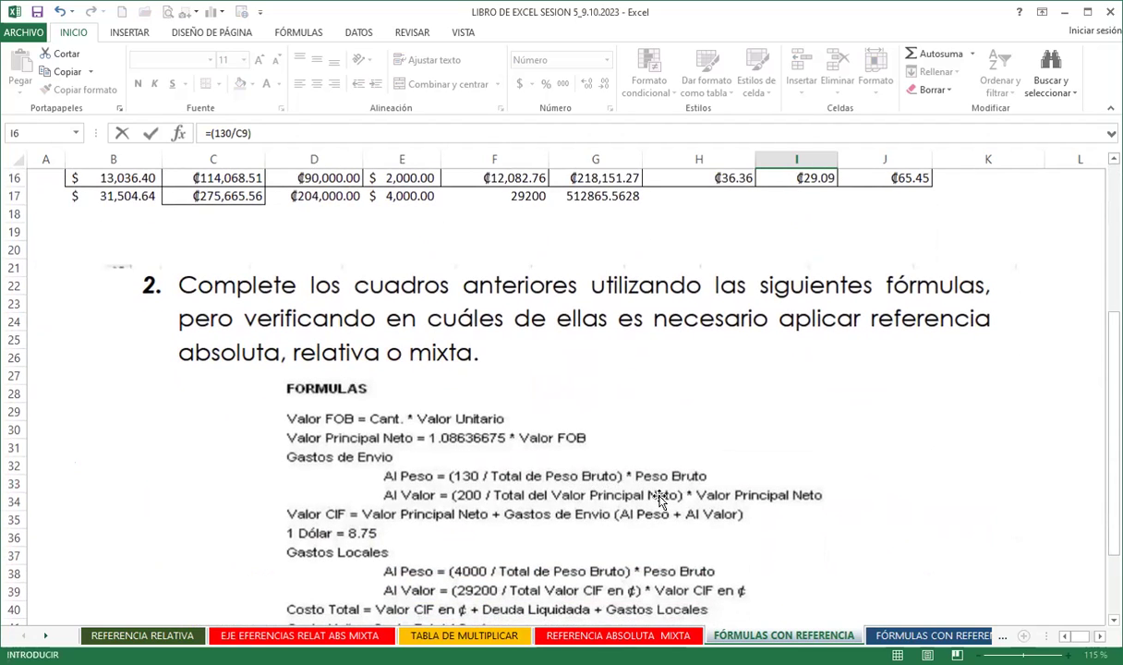
{"action": "scroll", "coordinate": [600, 471], "scroll_direction": "up", "scroll_amount": 2}
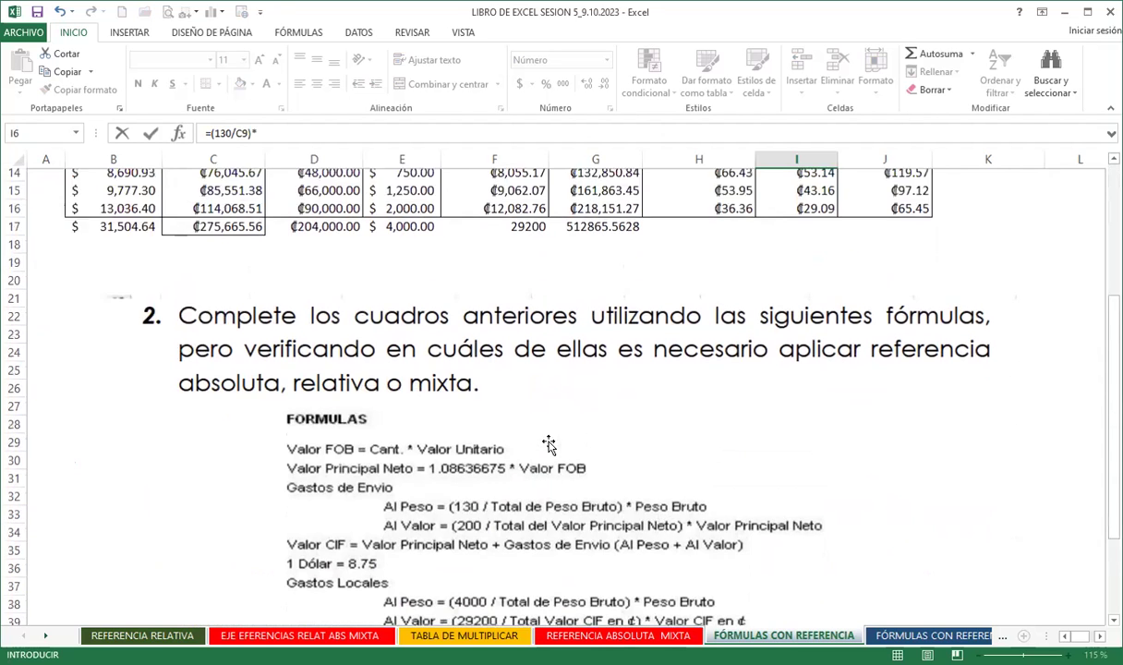
{"action": "scroll", "coordinate": [547, 439], "scroll_direction": "up", "scroll_amount": 2}
{"action": "scroll", "coordinate": [277, 277], "scroll_direction": "up", "scroll_amount": 1}
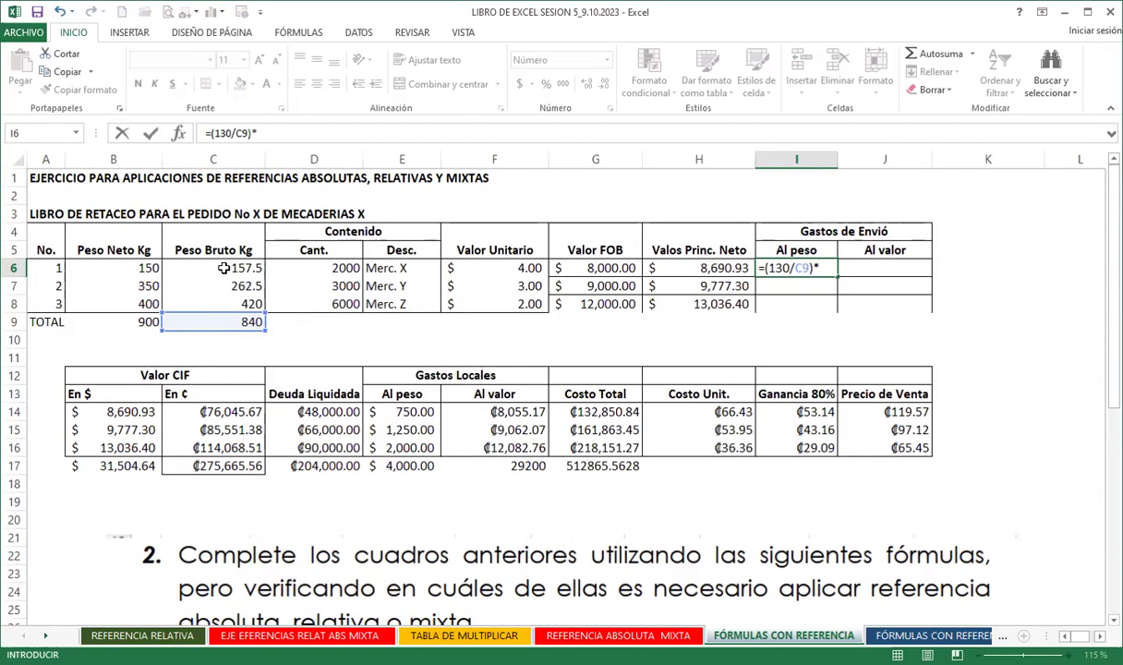
{"action": "left_click", "coordinate": [223, 268]}
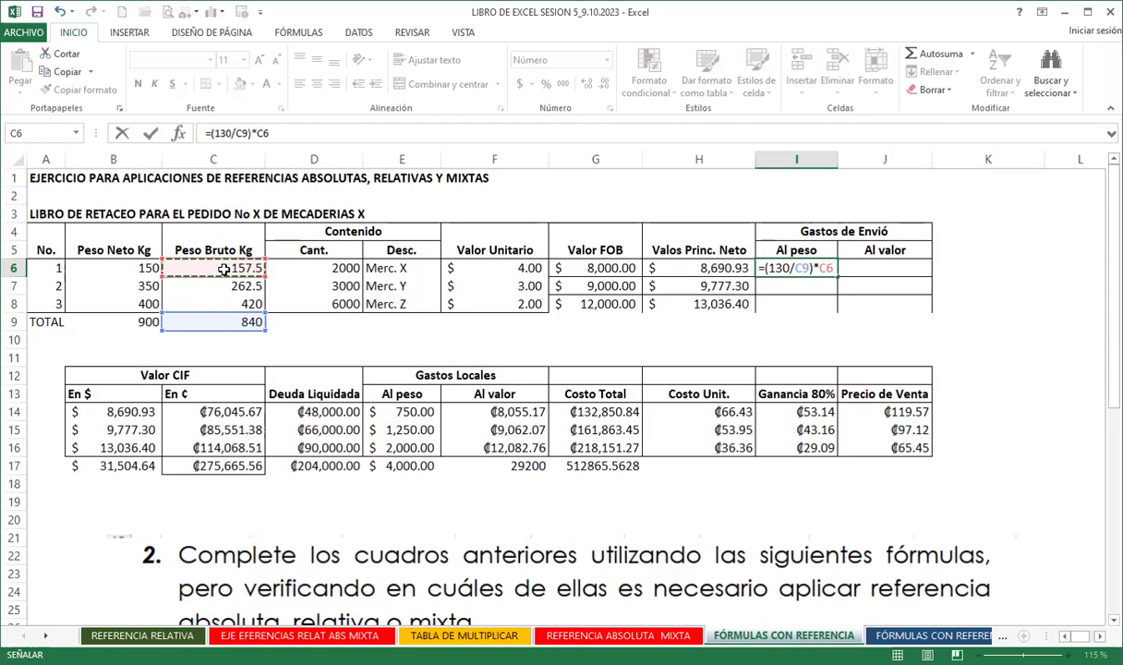
{"action": "key", "text": "Return"}
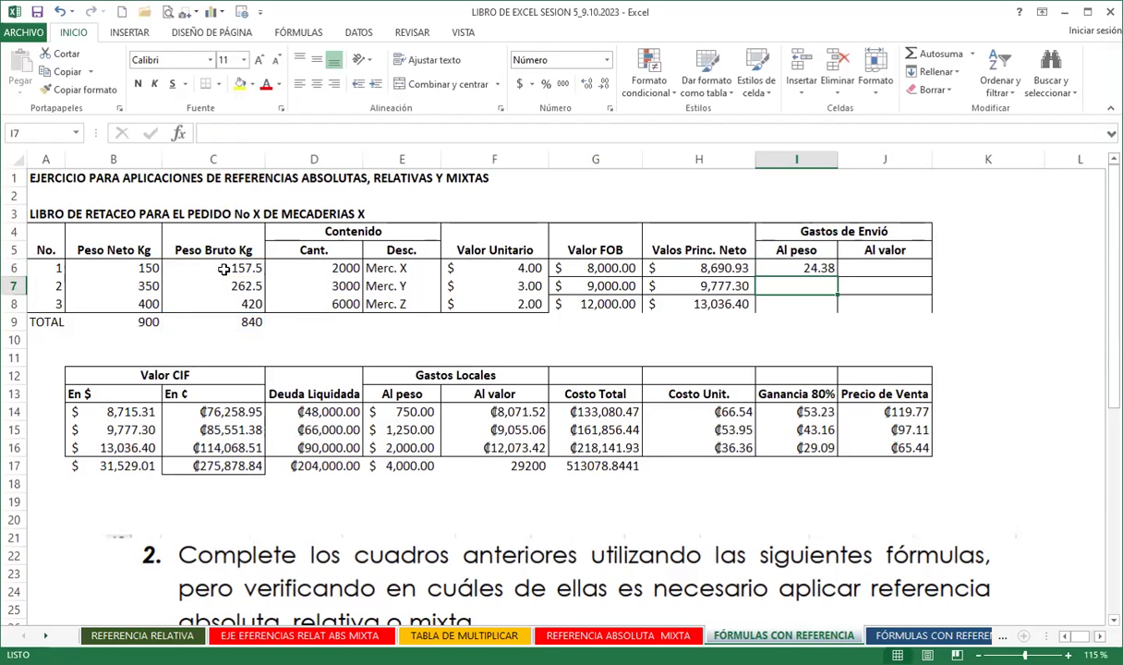
- Undo the I6:I8 fill that gave #DIV/0! and change the I6 formula to =(130/$C$9)*C6
{"action": "left_click", "coordinate": [783, 267]}
{"action": "left_click_drag", "start_coordinate": [837, 276], "coordinate": [836, 311]}
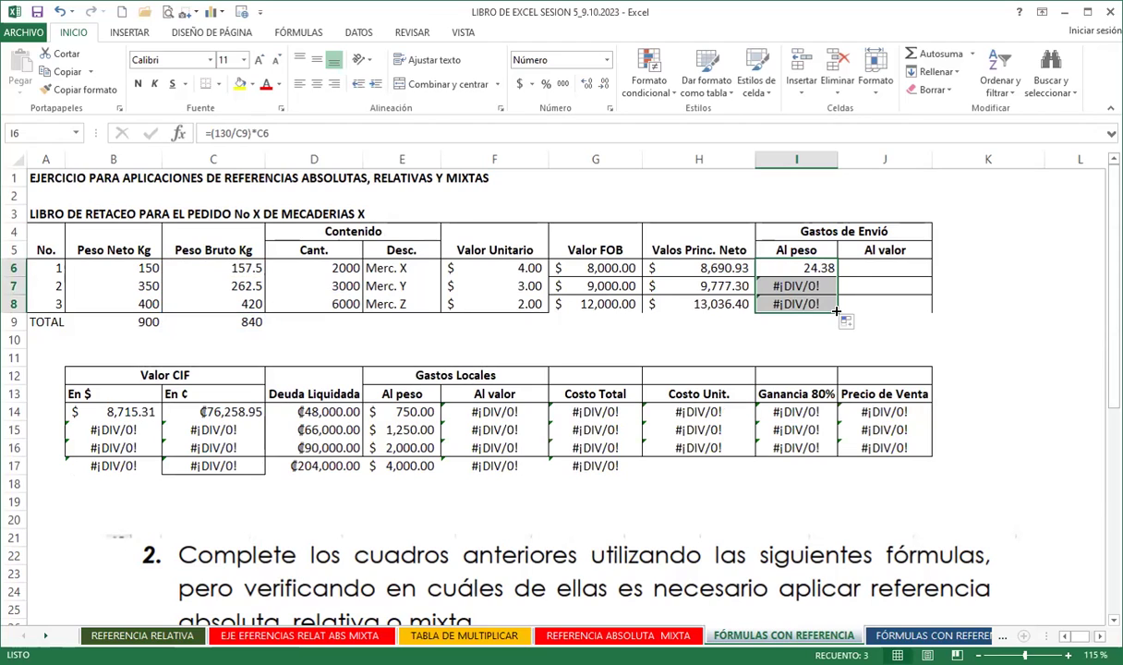
{"action": "key", "text": "ctrl+z"}
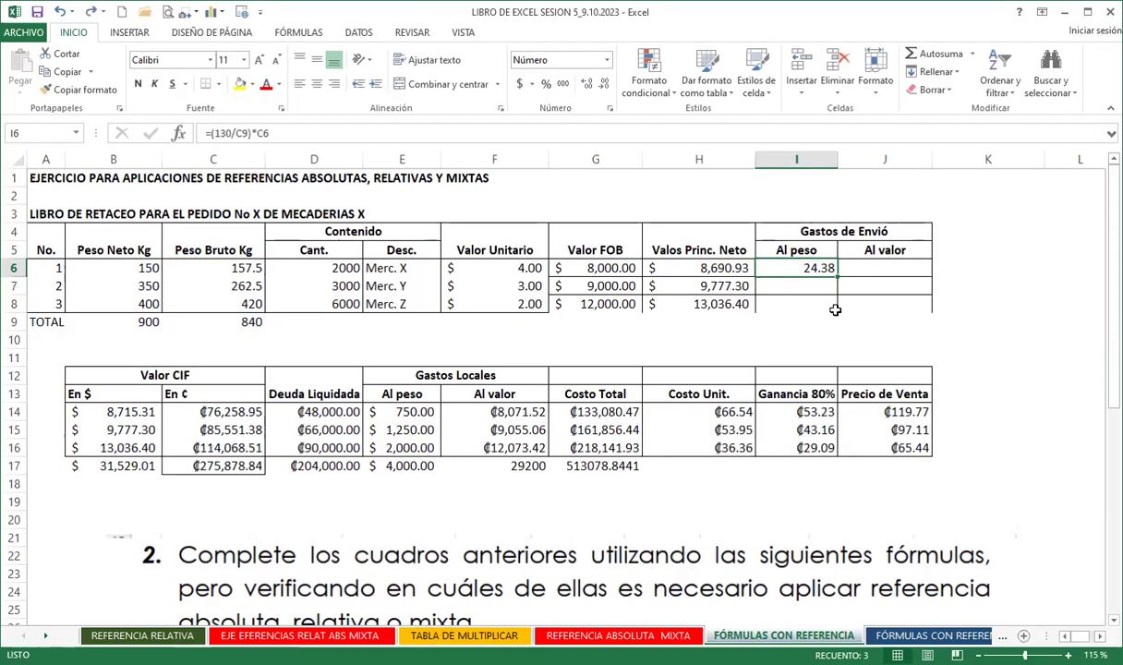
{"action": "double_click", "coordinate": [792, 267]}
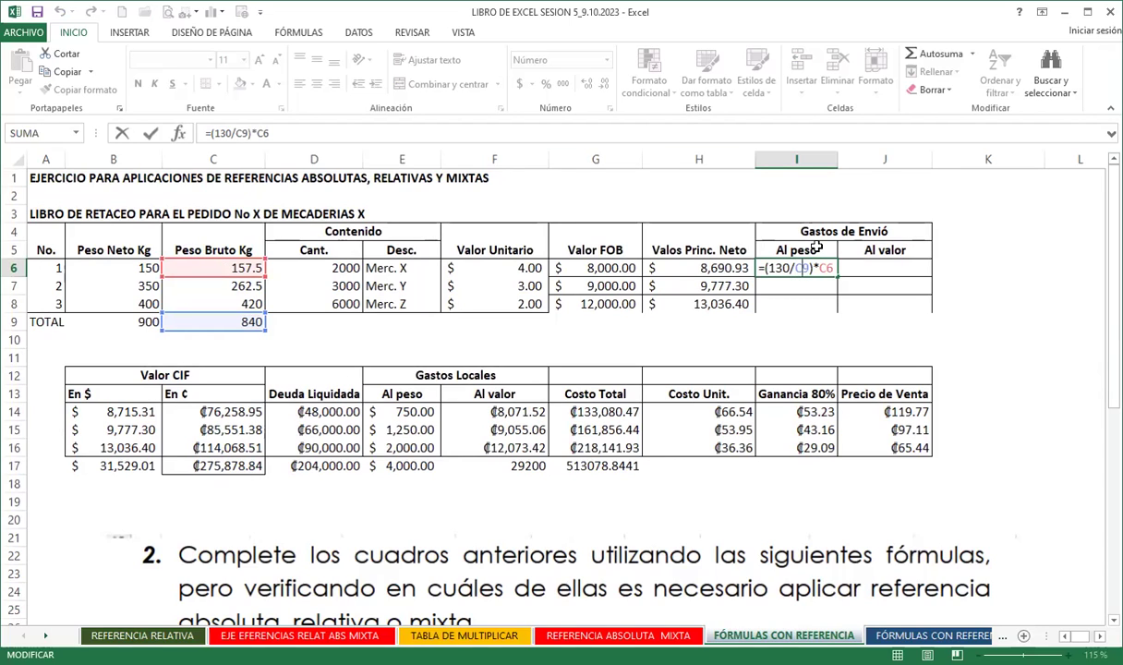
{"action": "key", "text": "F4"}
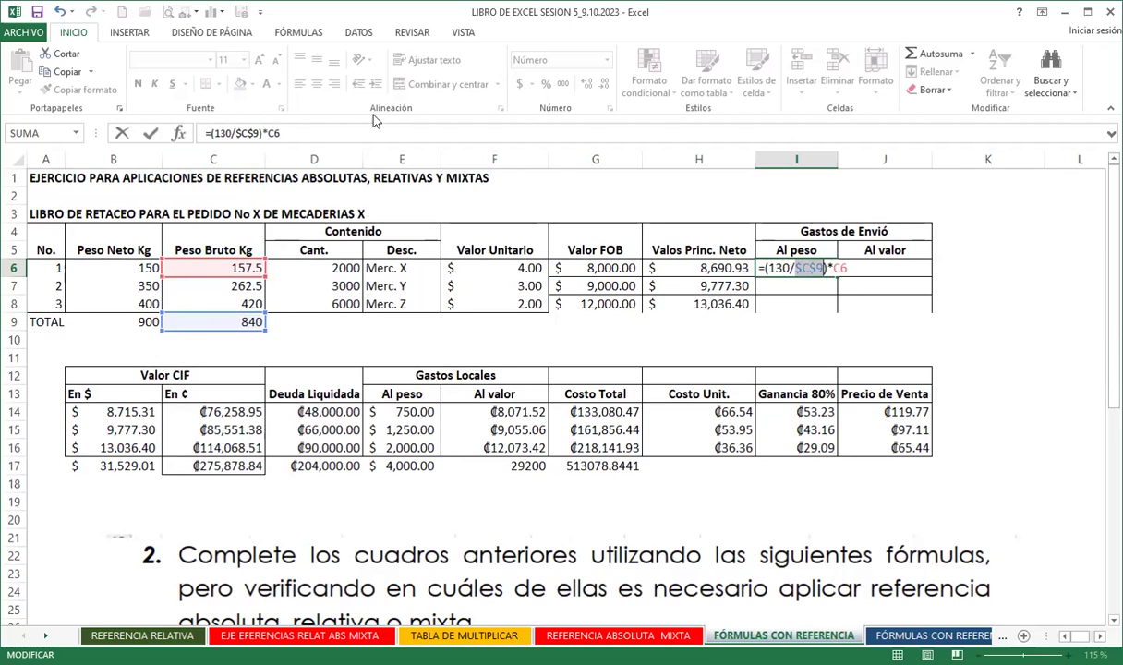
- Lock C6's column as $C6 and commit =(130/$C$9)*$C6 in I6
{"action": "left_click", "coordinate": [841, 269]}
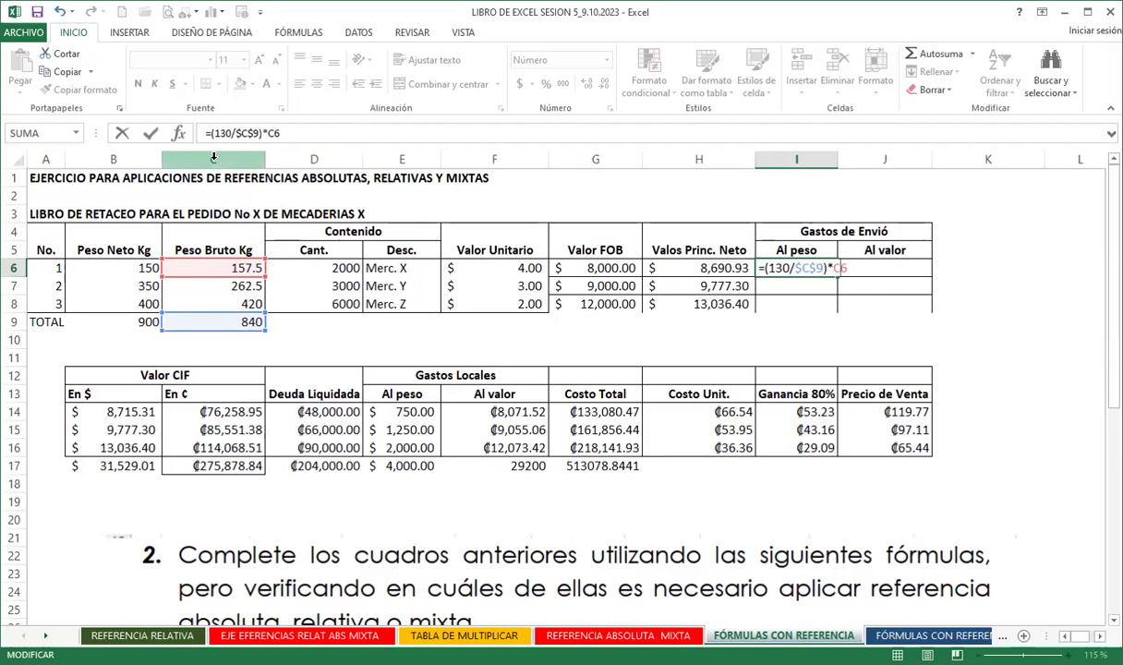
{"action": "key", "text": "F4"}
{"action": "key", "text": "F4"}
{"action": "key", "text": "Return"}
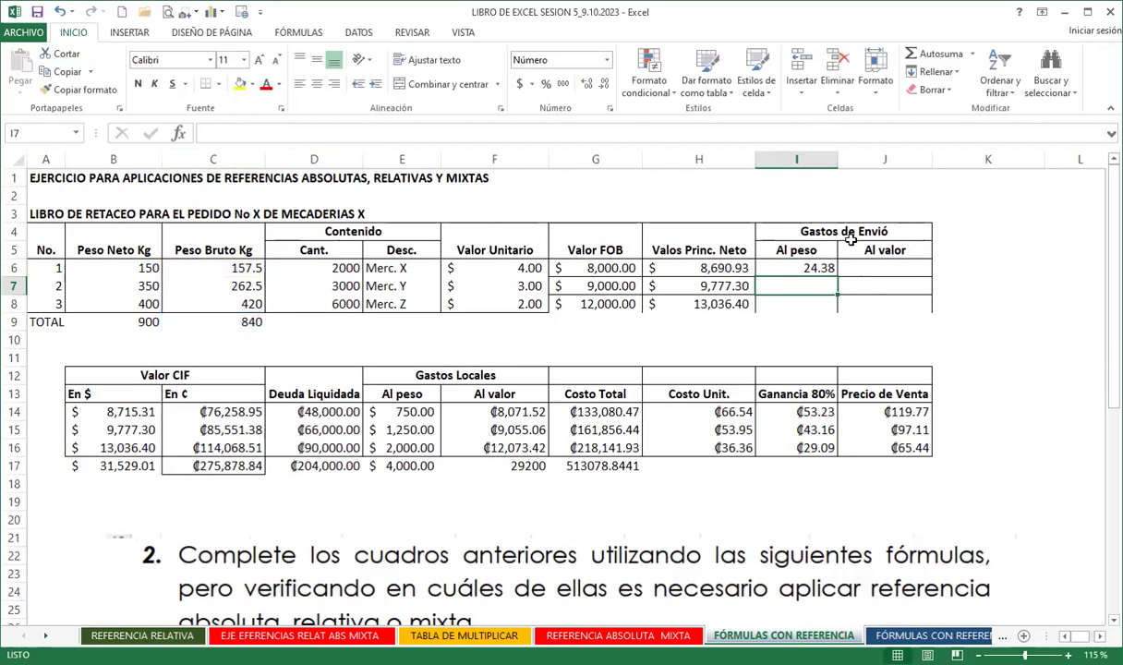
- Fill the Al peso formula down to I8, giving 24.38, 40.63 and 65.00
{"action": "left_click", "coordinate": [771, 266]}
{"action": "left_click_drag", "start_coordinate": [837, 276], "coordinate": [836, 290]}
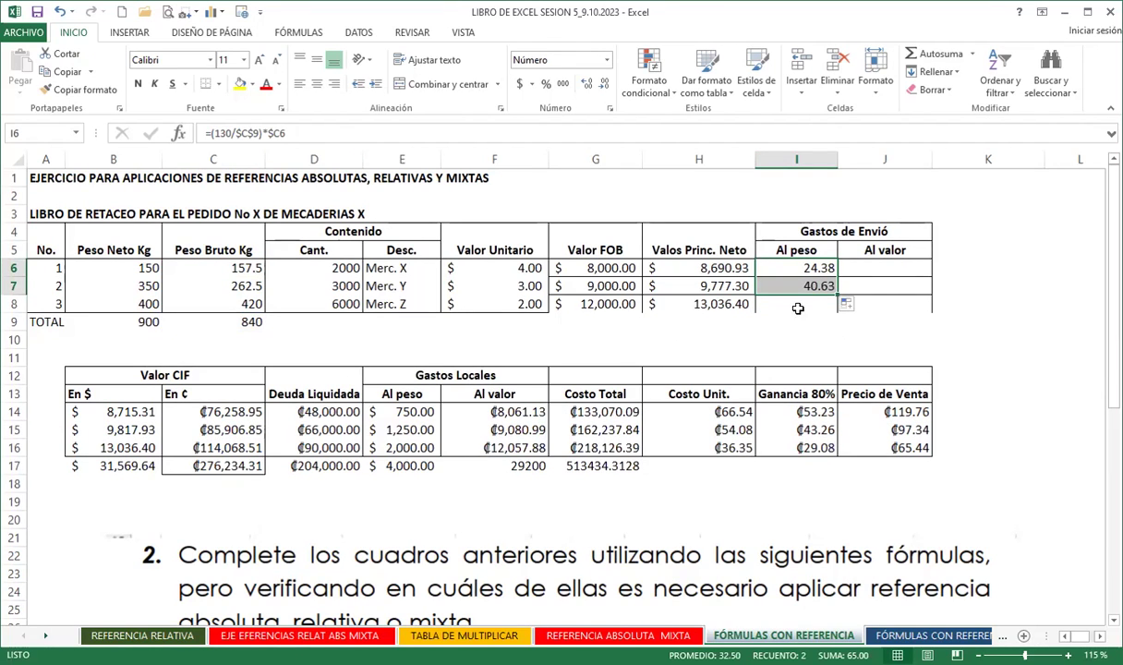
{"action": "left_click_drag", "start_coordinate": [837, 291], "coordinate": [836, 311]}
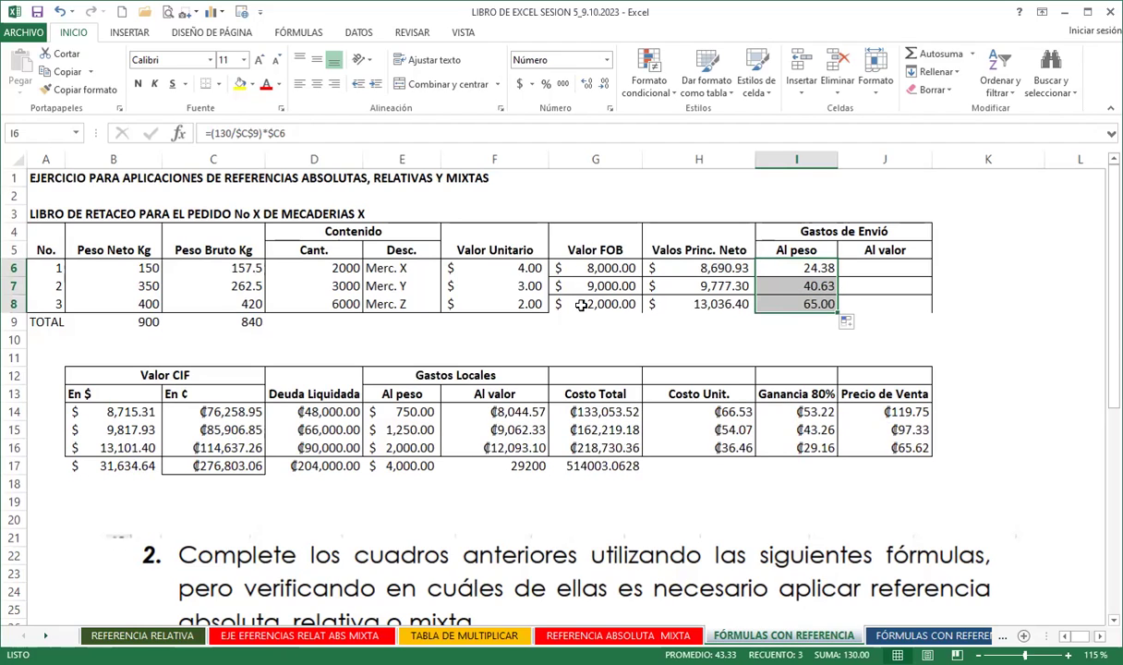
{"action": "left_click_drag", "start_coordinate": [591, 303], "coordinate": [880, 301]}
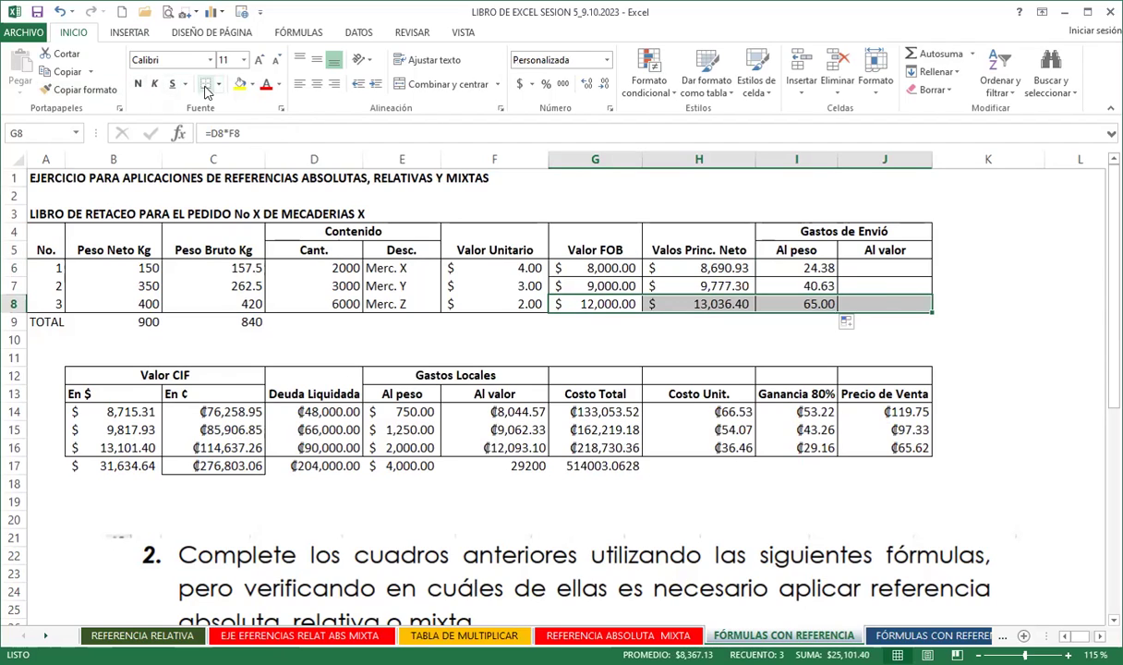
{"action": "left_click", "coordinate": [661, 338]}
{"action": "double_click", "coordinate": [762, 266]}
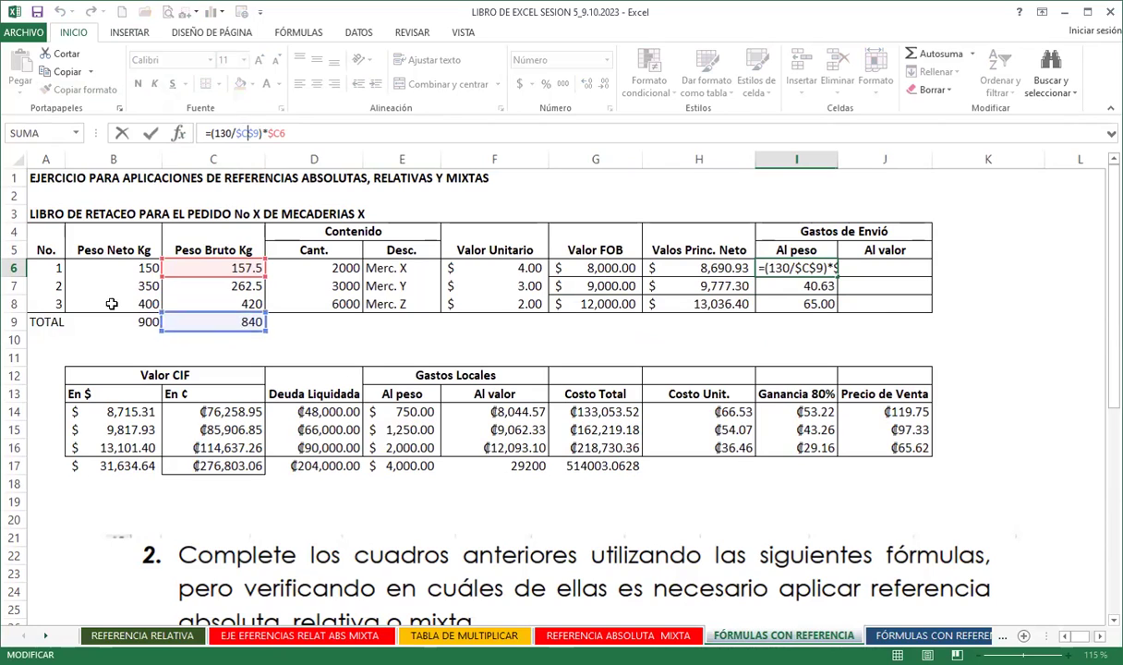
{"action": "left_click", "coordinate": [233, 134]}
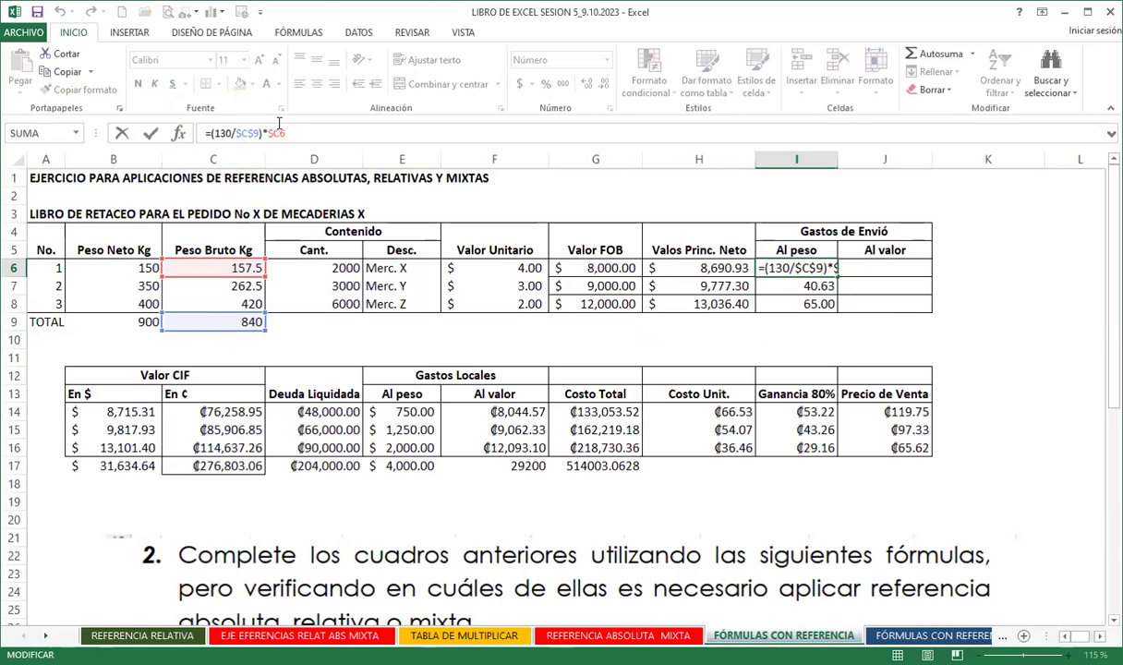
{"action": "left_click_drag", "start_coordinate": [236, 133], "coordinate": [259, 134]}
{"action": "key", "text": "Return"}
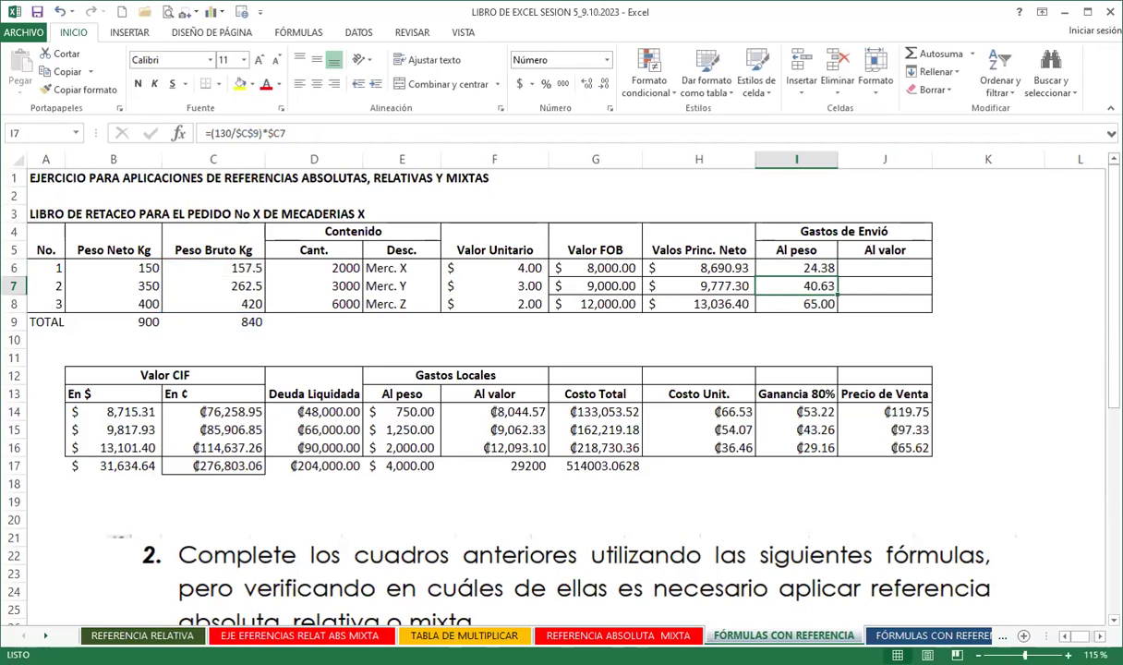
- In J6, start the Al valor formula dividing 200 by the absolute $H$9 total
{"action": "left_click", "coordinate": [866, 267]}
{"action": "scroll", "coordinate": [677, 349], "scroll_direction": "down", "scroll_amount": 8}
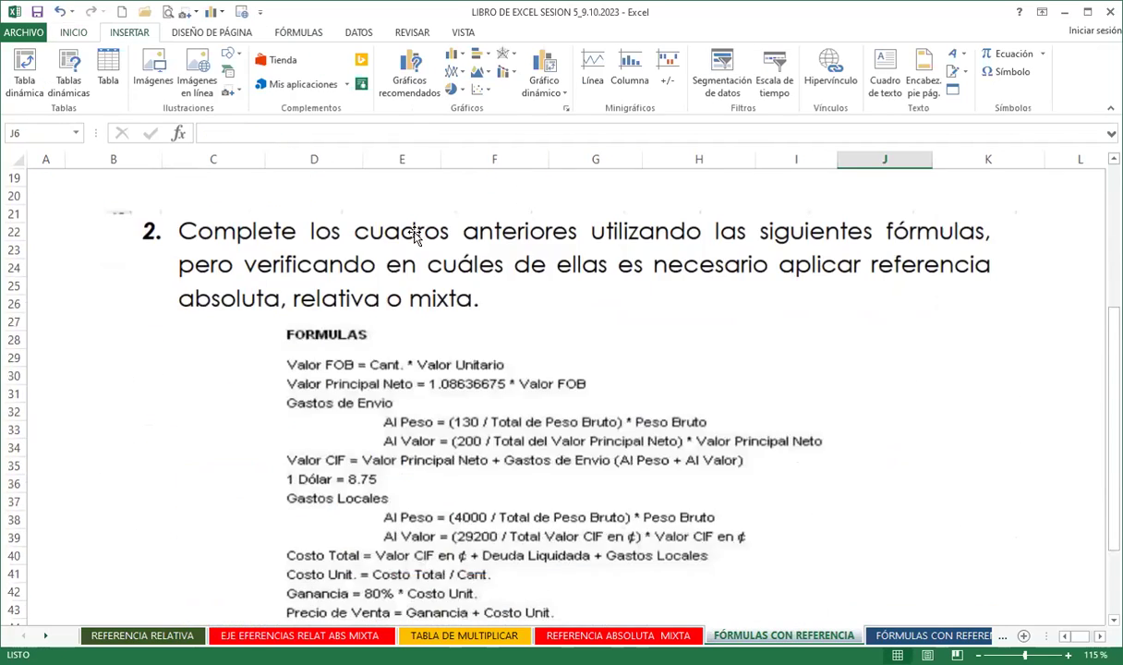
{"action": "type", "text": "="}
{"action": "scroll", "coordinate": [677, 349], "scroll_direction": "up", "scroll_amount": 1}
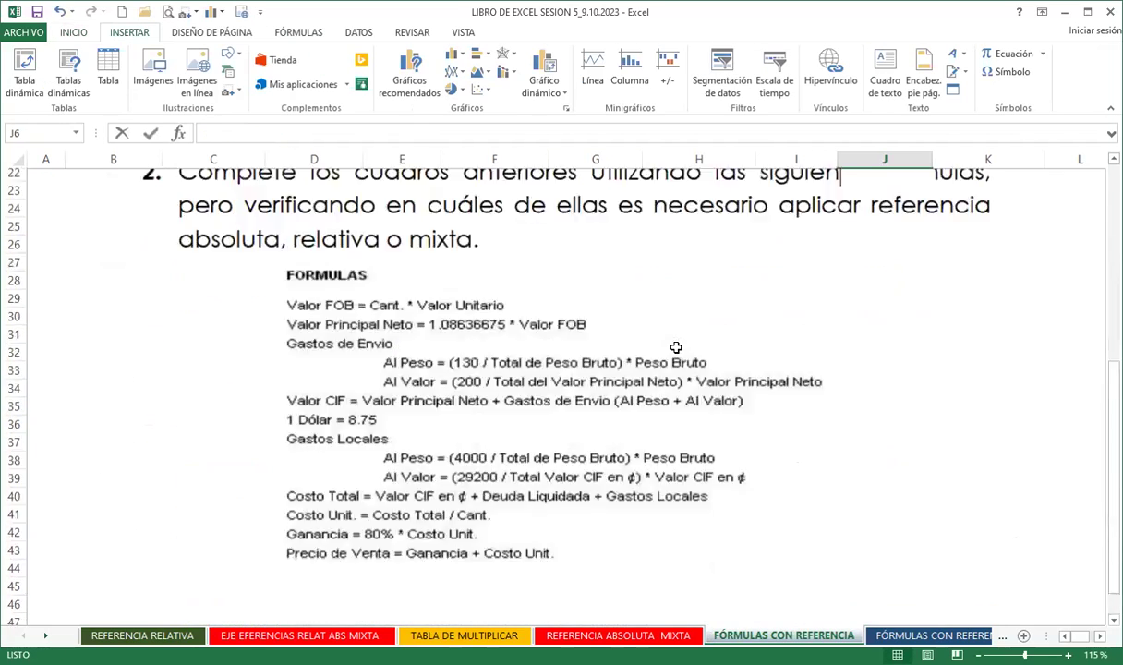
{"action": "scroll", "coordinate": [677, 349], "scroll_direction": "up", "scroll_amount": 5}
{"action": "scroll", "coordinate": [349, 465], "scroll_direction": "down", "scroll_amount": 3}
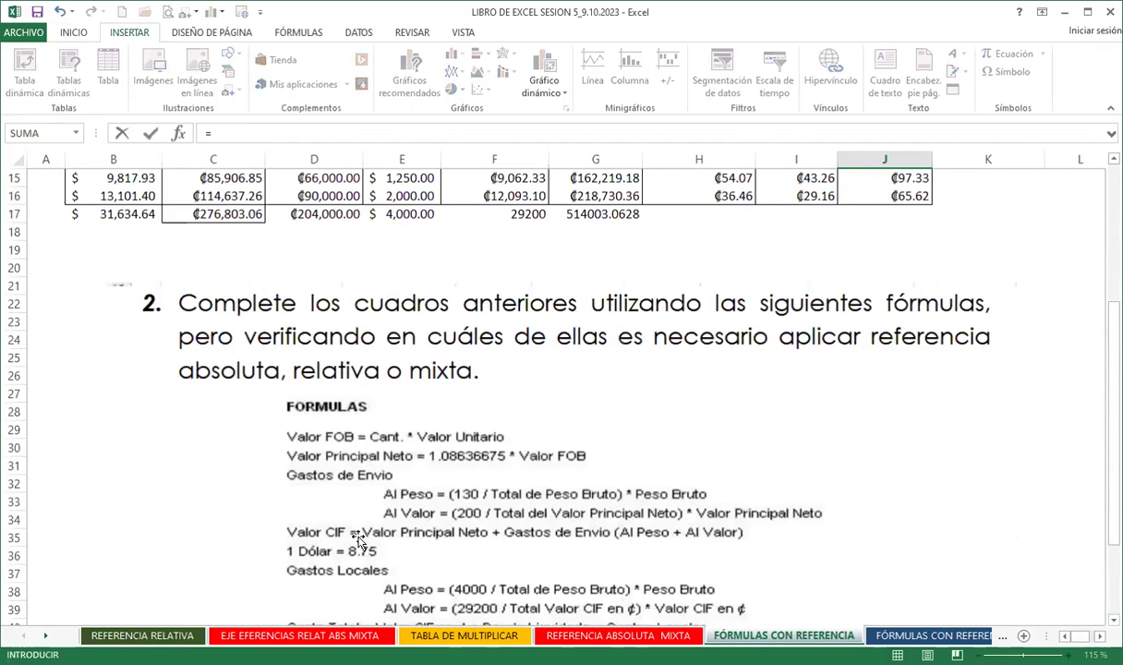
{"action": "scroll", "coordinate": [873, 263], "scroll_direction": "up", "scroll_amount": 3}
{"action": "scroll", "coordinate": [831, 259], "scroll_direction": "up", "scroll_amount": 2}
{"action": "scroll", "coordinate": [396, 517], "scroll_direction": "down", "scroll_amount": 5}
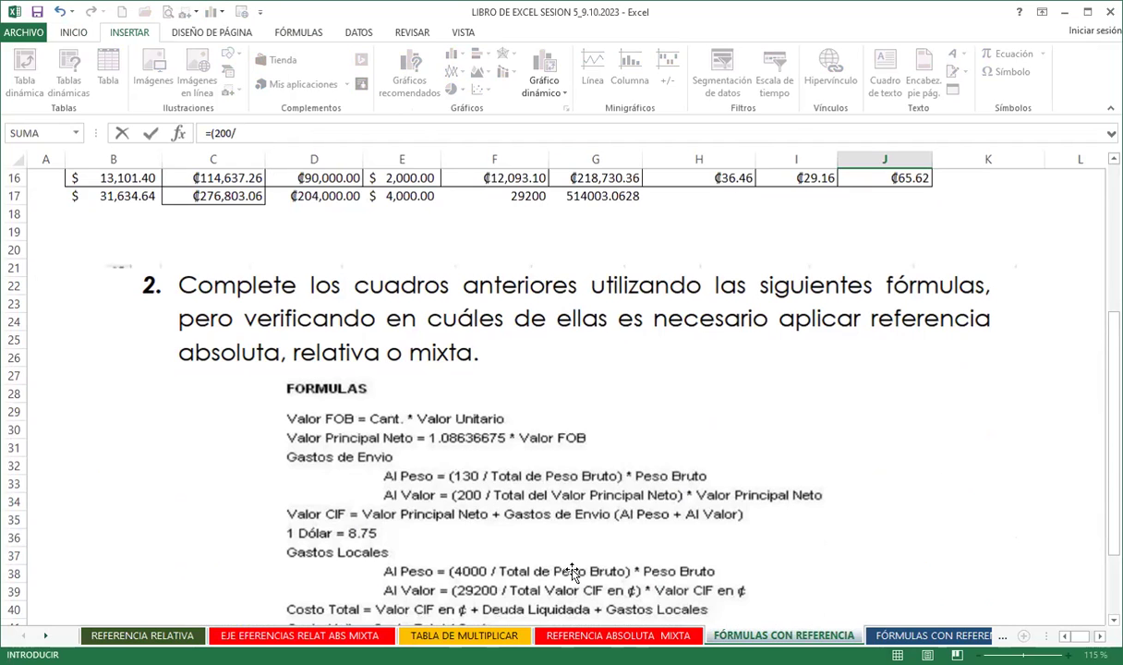
{"action": "scroll", "coordinate": [628, 388], "scroll_direction": "up", "scroll_amount": 4}
{"action": "scroll", "coordinate": [614, 249], "scroll_direction": "up", "scroll_amount": 1}
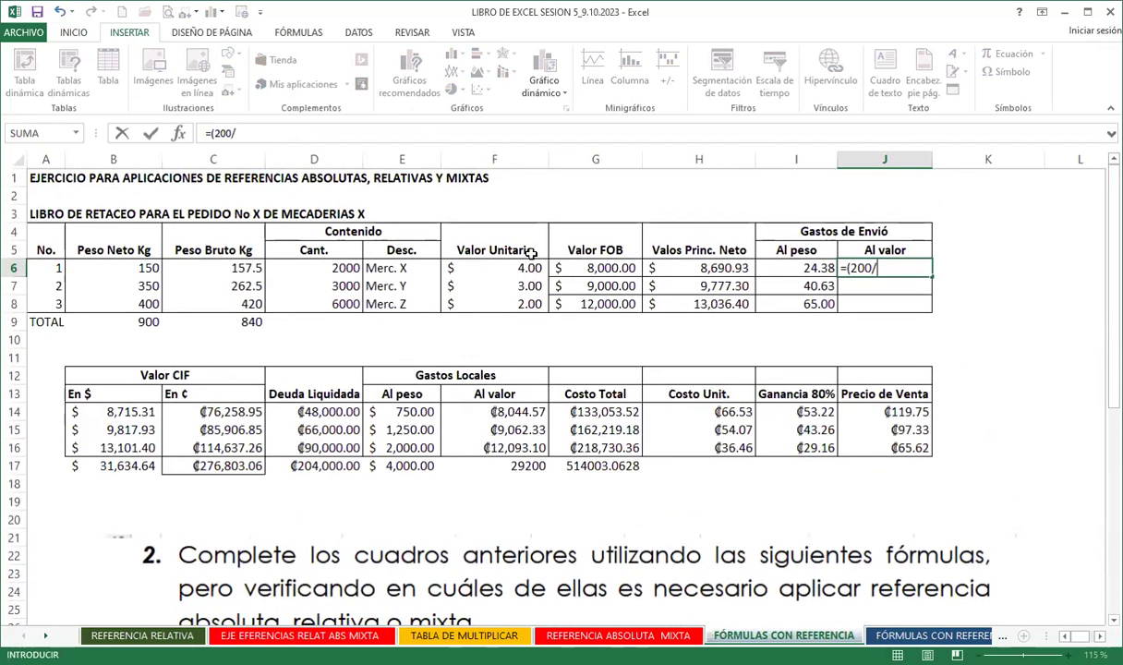
{"action": "scroll", "coordinate": [451, 348], "scroll_direction": "down", "scroll_amount": 5}
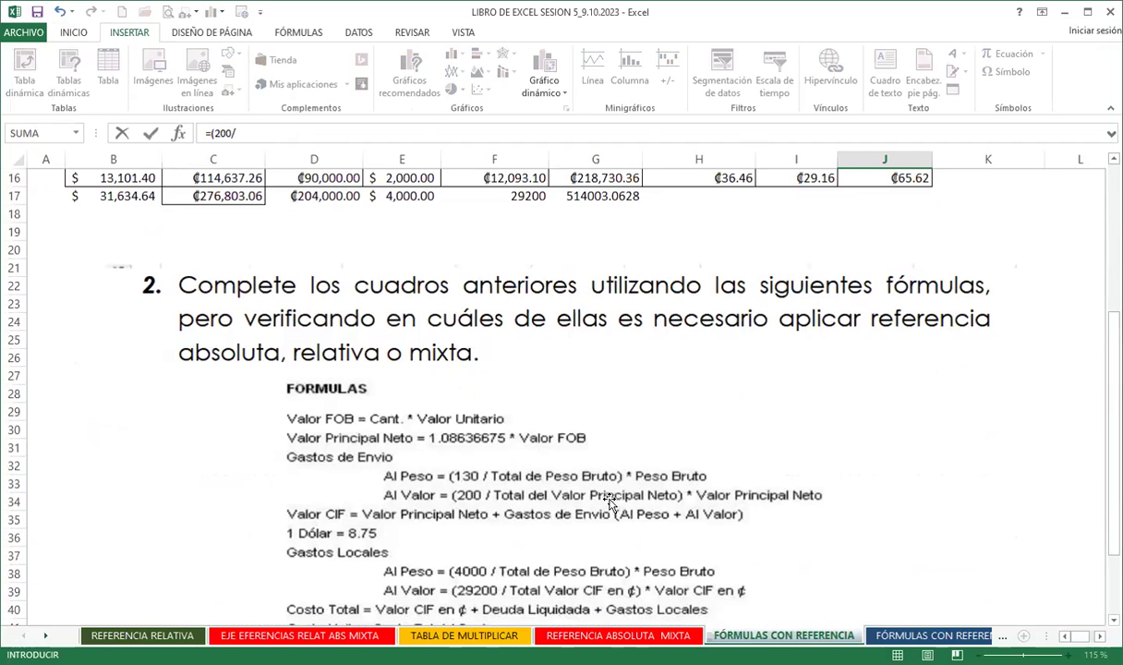
{"action": "scroll", "coordinate": [730, 462], "scroll_direction": "up", "scroll_amount": 4}
{"action": "scroll", "coordinate": [591, 231], "scroll_direction": "up", "scroll_amount": 1}
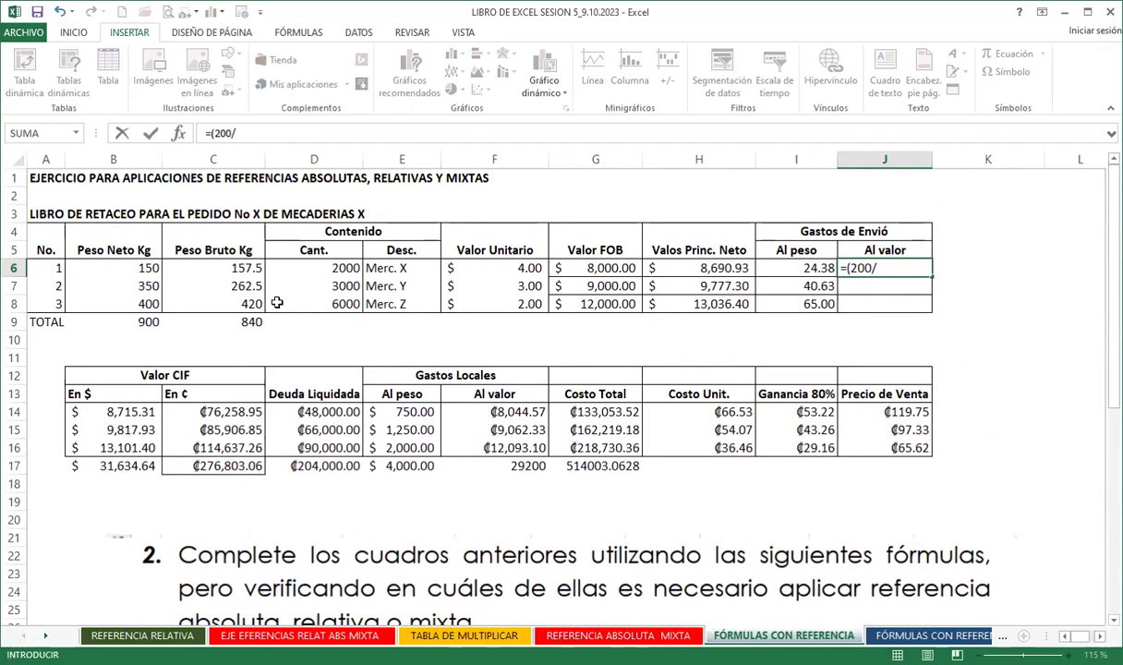
{"action": "left_click", "coordinate": [684, 320]}
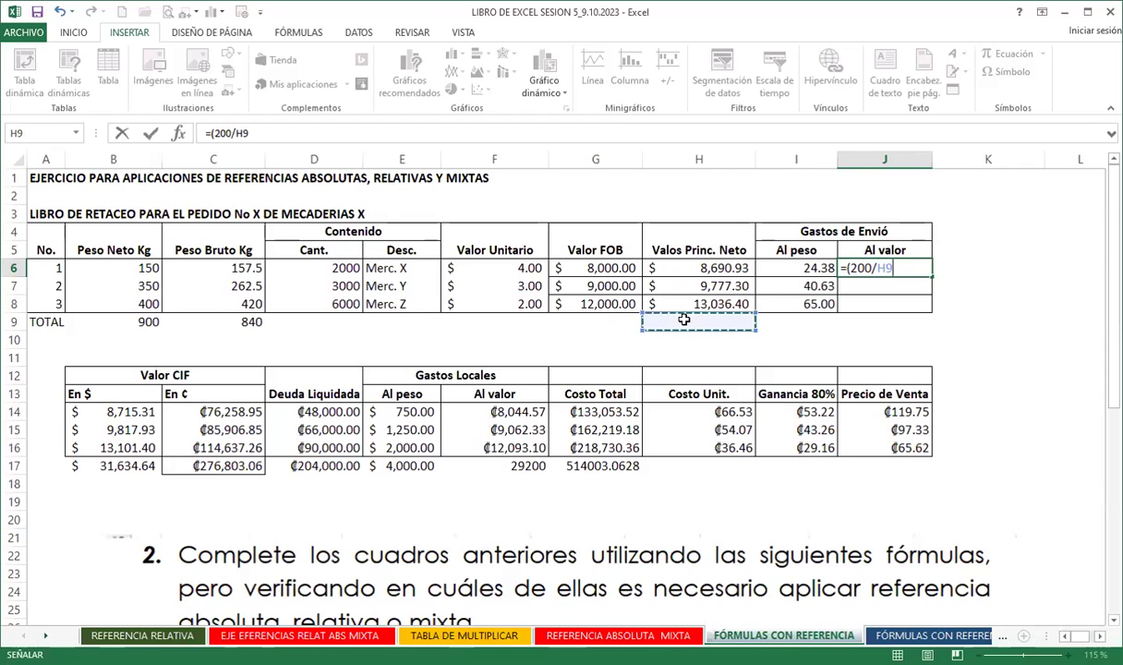
{"action": "key", "text": "F4"}
{"action": "type", "text": "$H$9)*"}
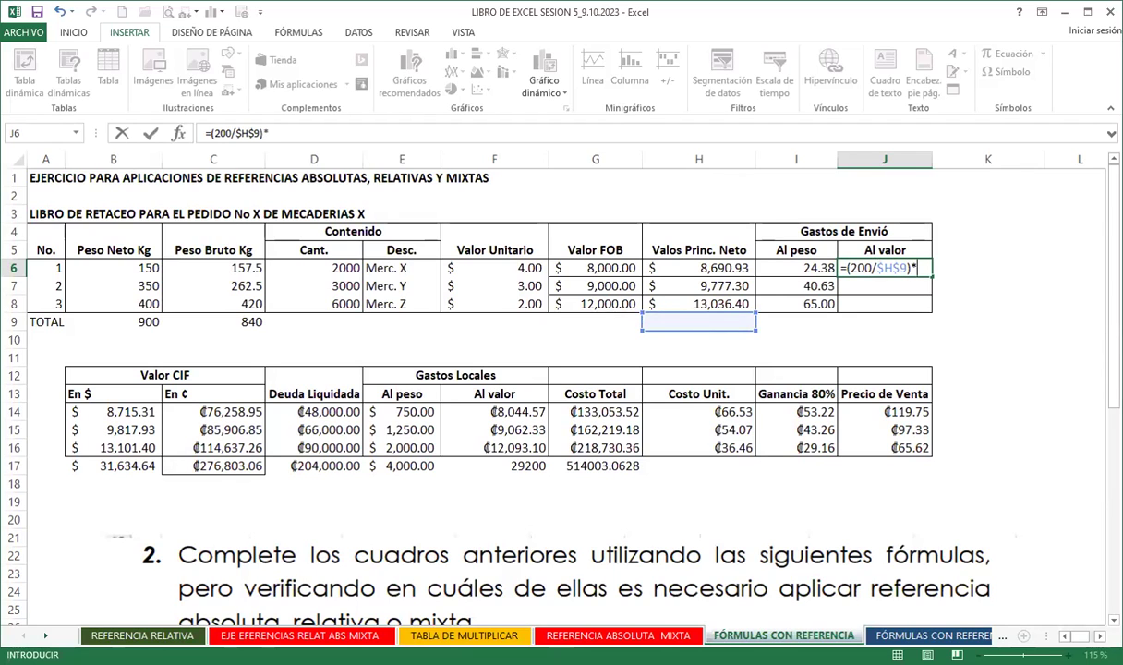
- Multiply by H6 to complete =(200/$H$9)*H6 and commit it in J6
{"action": "scroll", "coordinate": [462, 434], "scroll_direction": "down", "scroll_amount": 7}
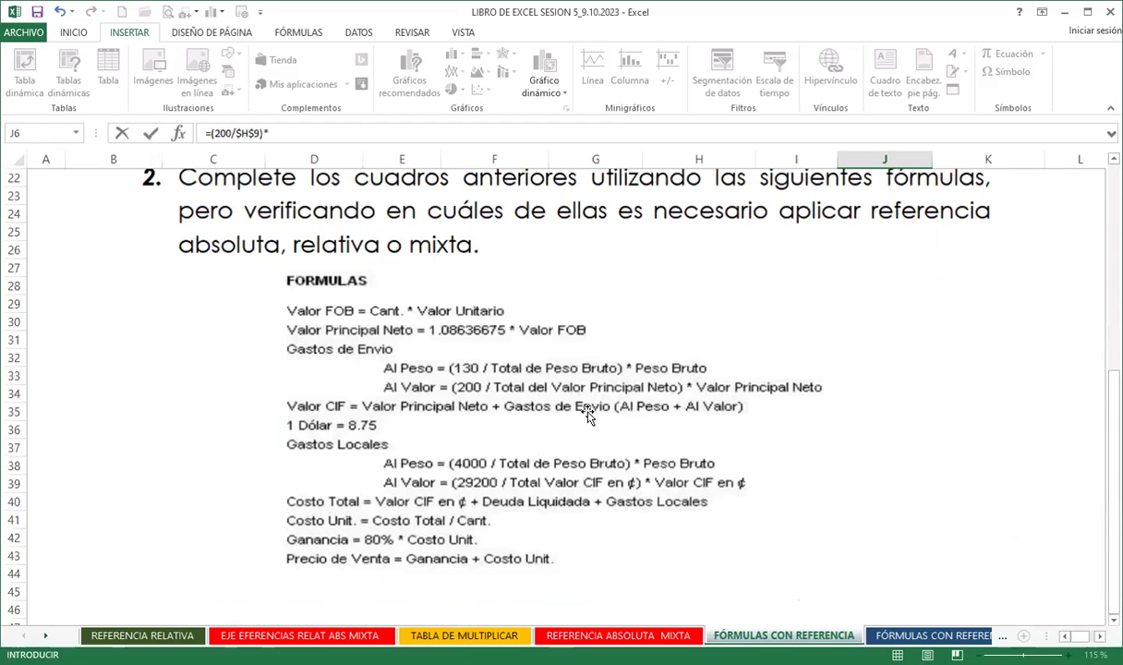
{"action": "scroll", "coordinate": [716, 363], "scroll_direction": "up", "scroll_amount": 4}
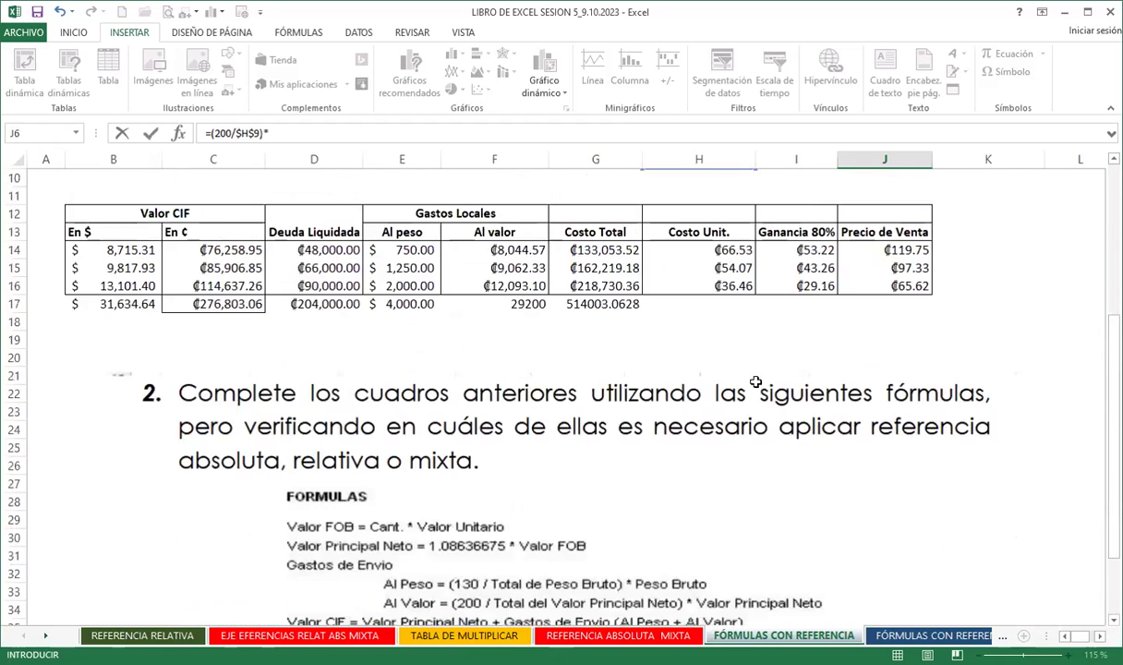
{"action": "scroll", "coordinate": [716, 363], "scroll_direction": "up", "scroll_amount": 3}
{"action": "left_click", "coordinate": [691, 266]}
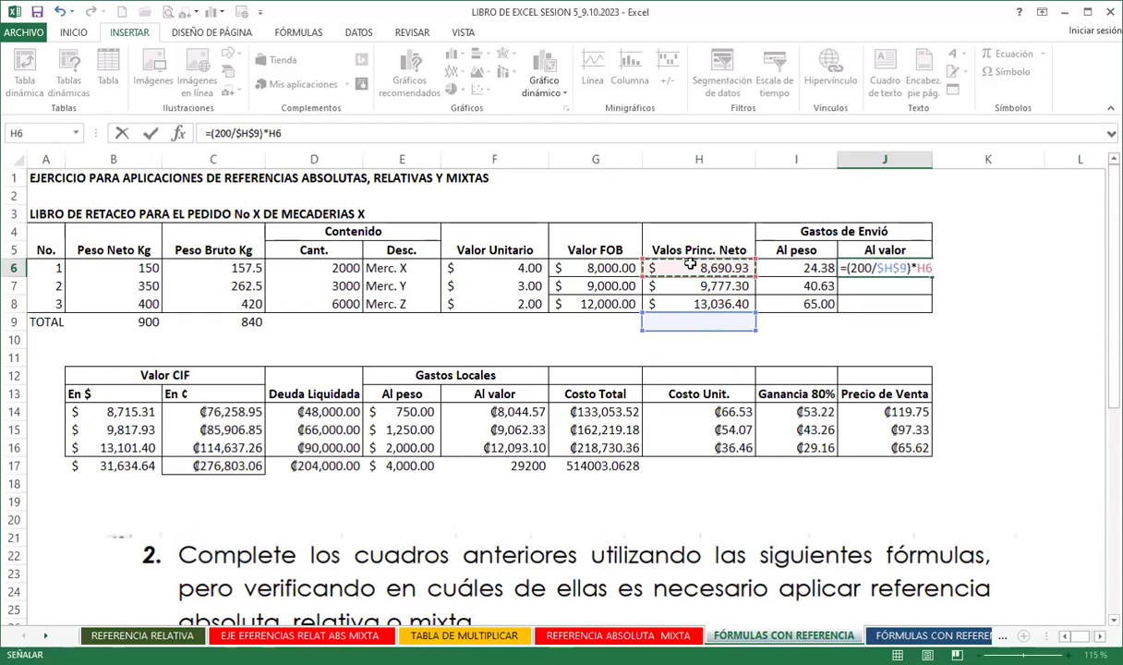
{"action": "key", "text": "Return"}
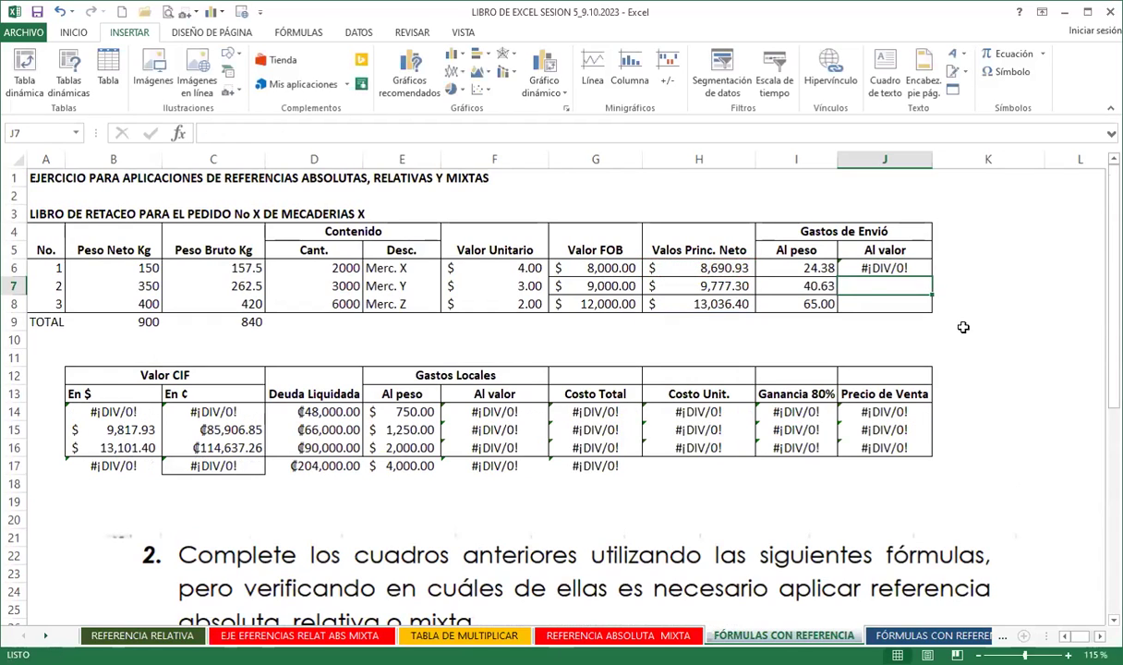
- Total H9 with =H6+H7+H8, giving 31,504.64
{"action": "left_click", "coordinate": [690, 319]}
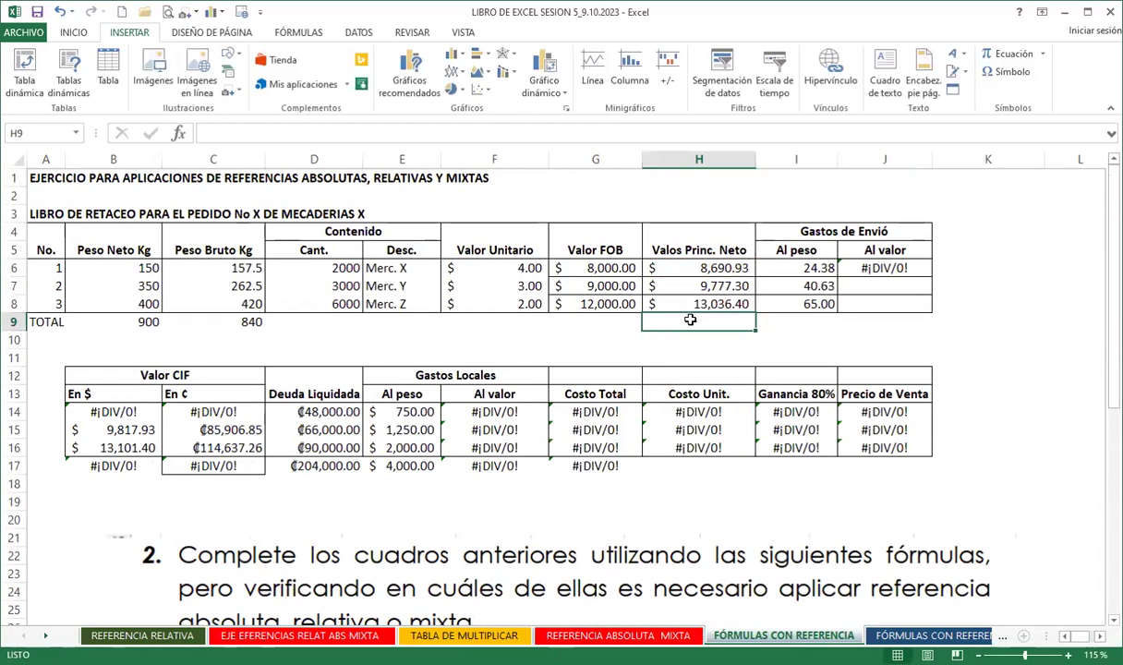
{"action": "type", "text": "="}
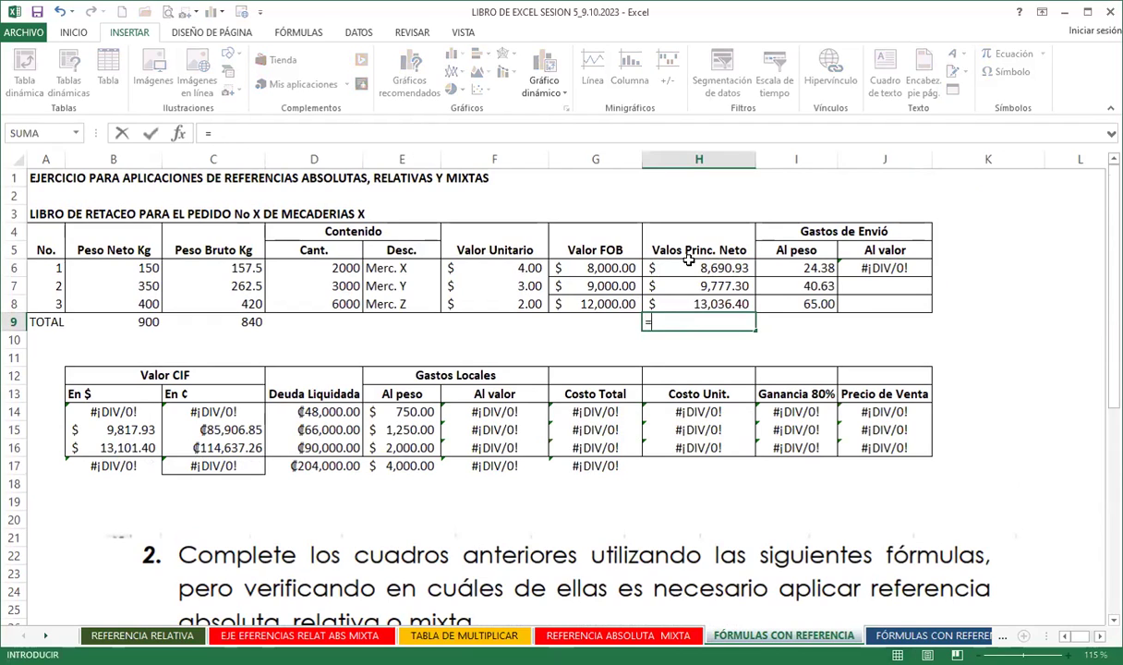
{"action": "left_click", "coordinate": [681, 264]}
{"action": "type", "text": "+"}
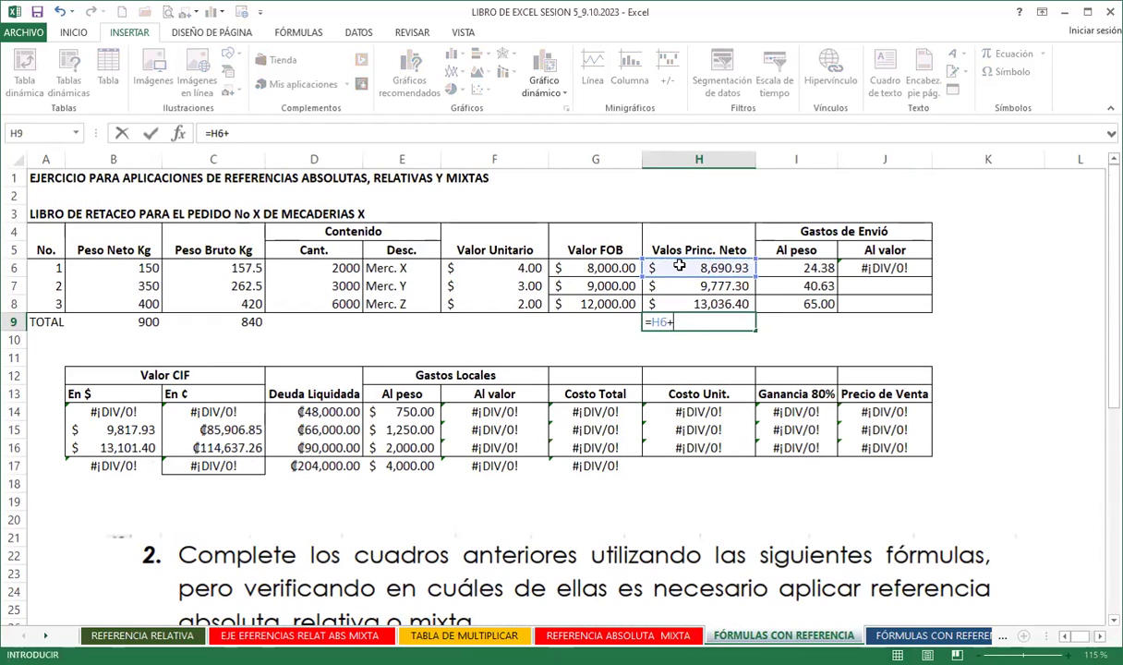
{"action": "left_click", "coordinate": [675, 287]}
{"action": "type", "text": "+"}
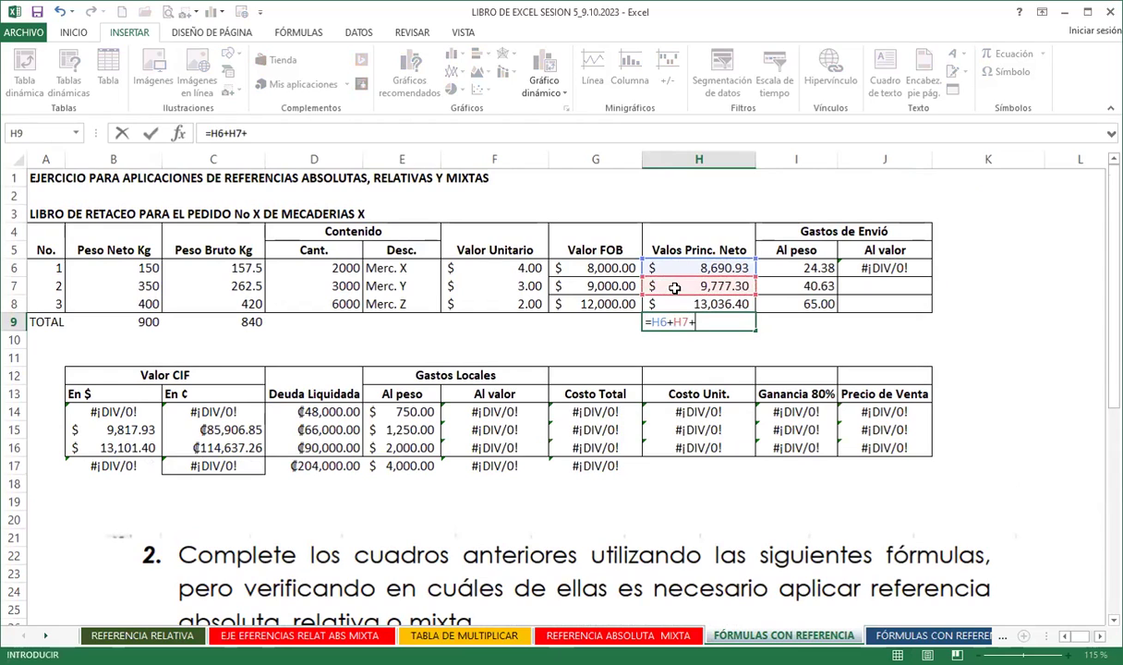
{"action": "left_click", "coordinate": [688, 303]}
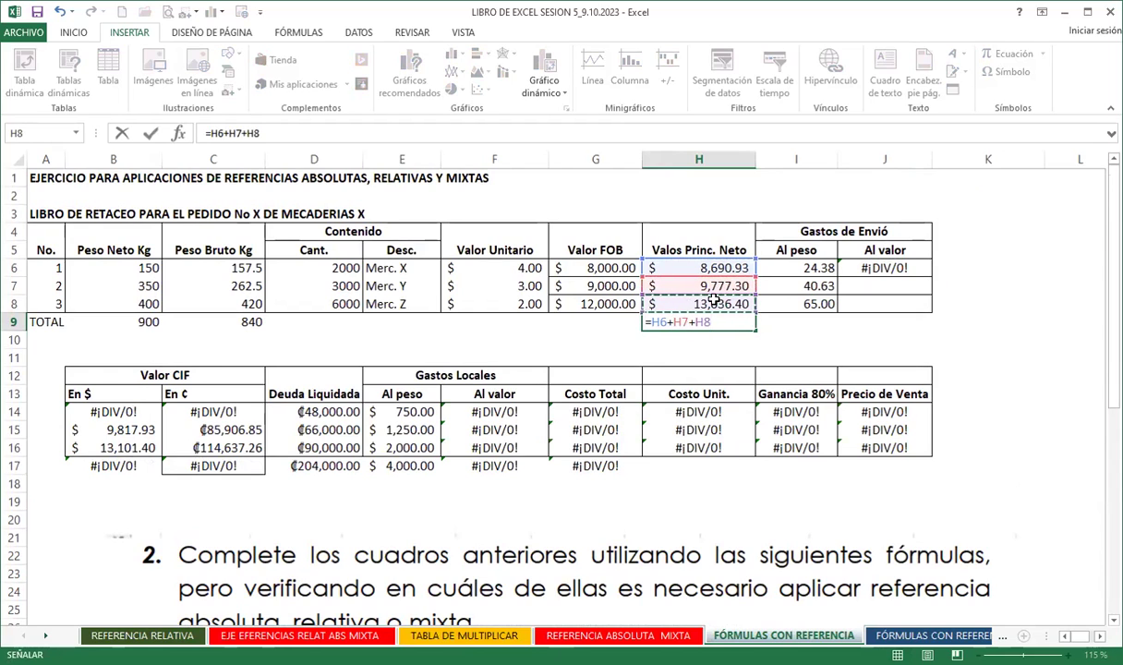
{"action": "key", "text": "Return"}
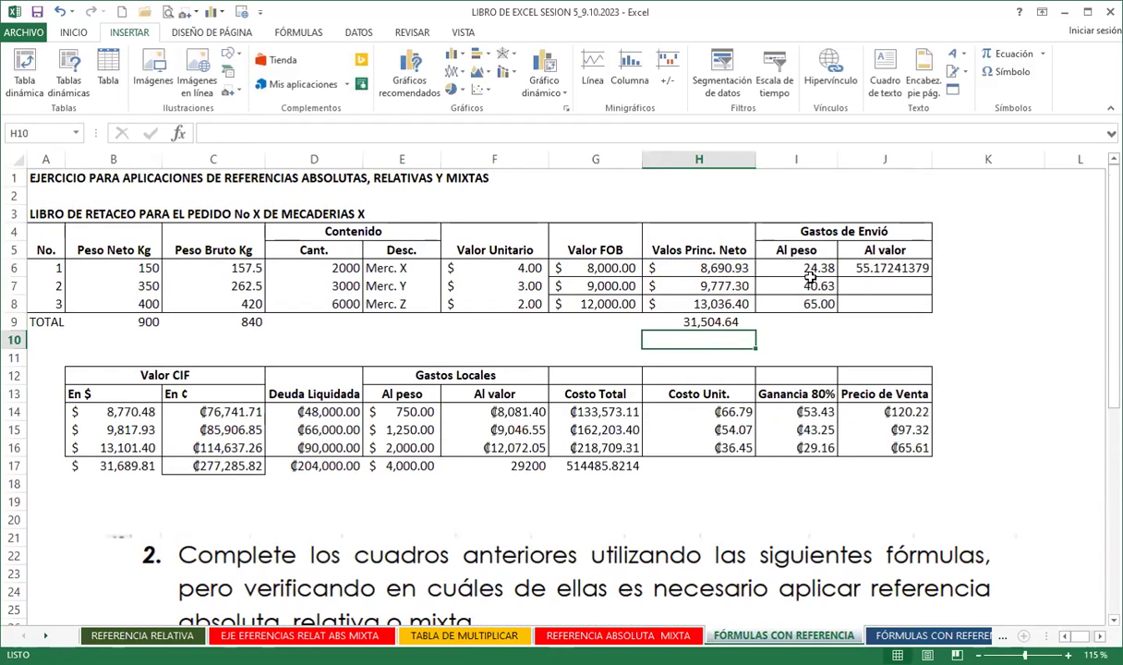
- Decrease J6's decimals to one place so it shows 55.2
{"action": "left_click", "coordinate": [856, 266]}
{"action": "left_click", "coordinate": [73, 33]}
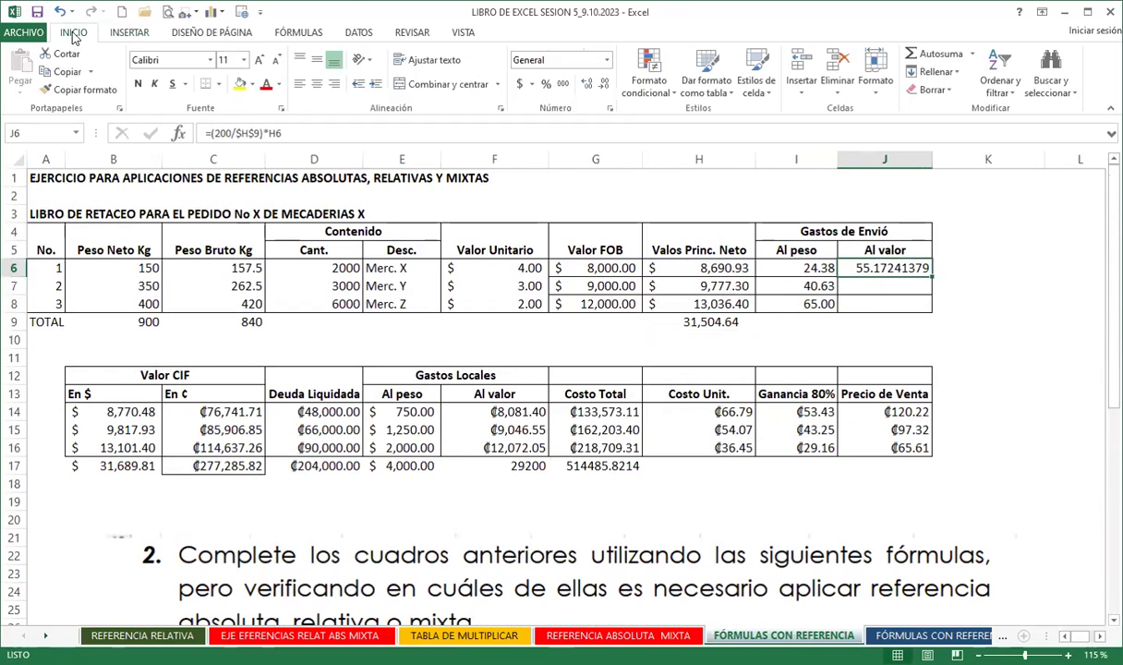
{"action": "left_click", "coordinate": [603, 84]}
{"action": "left_click", "coordinate": [603, 84]}
{"action": "left_click", "coordinate": [603, 84]}
{"action": "left_click", "coordinate": [603, 84]}
{"action": "left_click", "coordinate": [603, 84]}
{"action": "left_click", "coordinate": [603, 84]}
{"action": "left_click", "coordinate": [603, 84]}
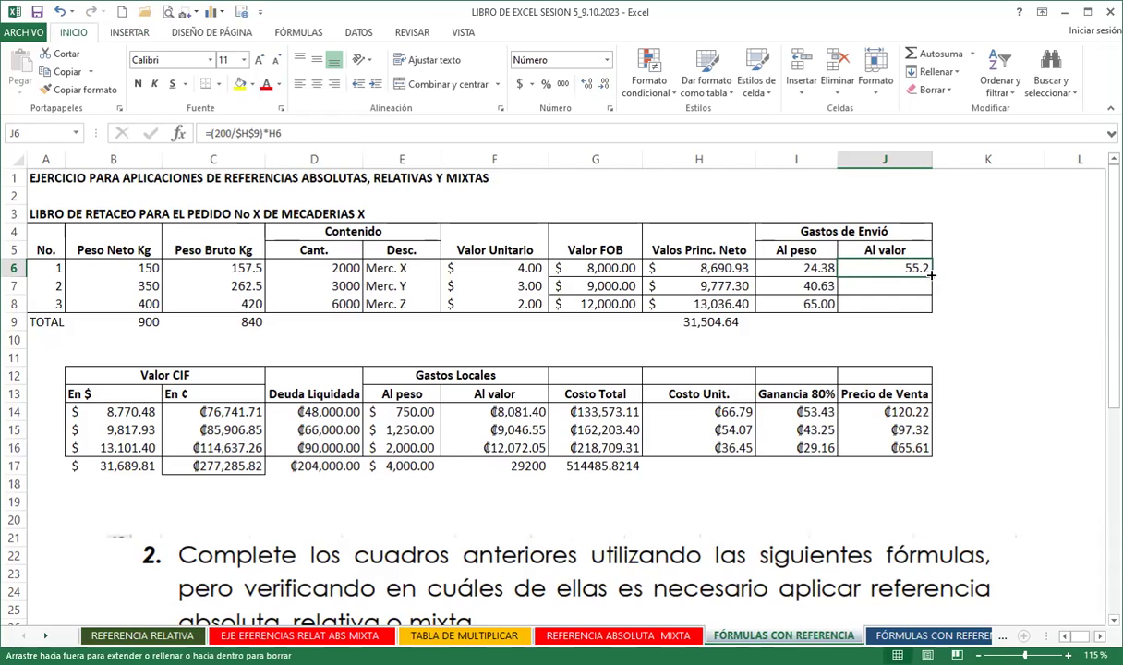
- Fill the J6 formula down to J8, showing 62.1 and 82.8
{"action": "left_click_drag", "start_coordinate": [932, 274], "coordinate": [931, 309]}
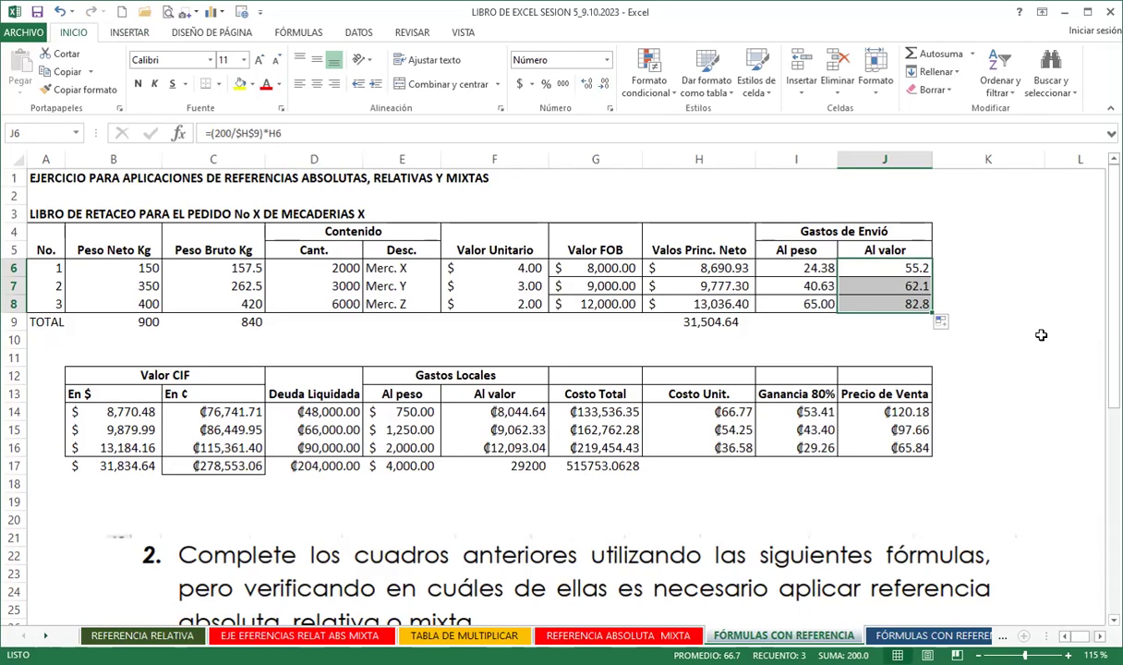
{"action": "scroll", "coordinate": [436, 391], "scroll_direction": "down", "scroll_amount": 7}
{"action": "scroll", "coordinate": [501, 401], "scroll_direction": "up", "scroll_amount": 4}
{"action": "scroll", "coordinate": [502, 400], "scroll_direction": "up", "scroll_amount": 2}
{"action": "left_click", "coordinate": [570, 351]}
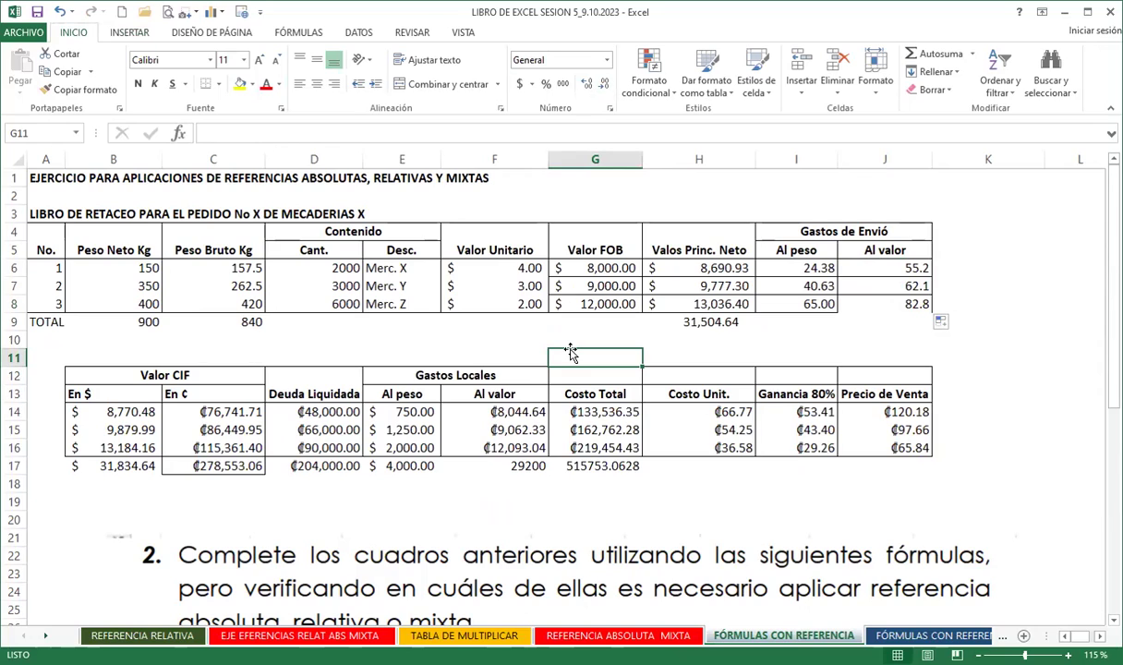
- Check the cells H17, J8, H6, G8 and G6 to verify their formulas
{"action": "left_click", "coordinate": [704, 470]}
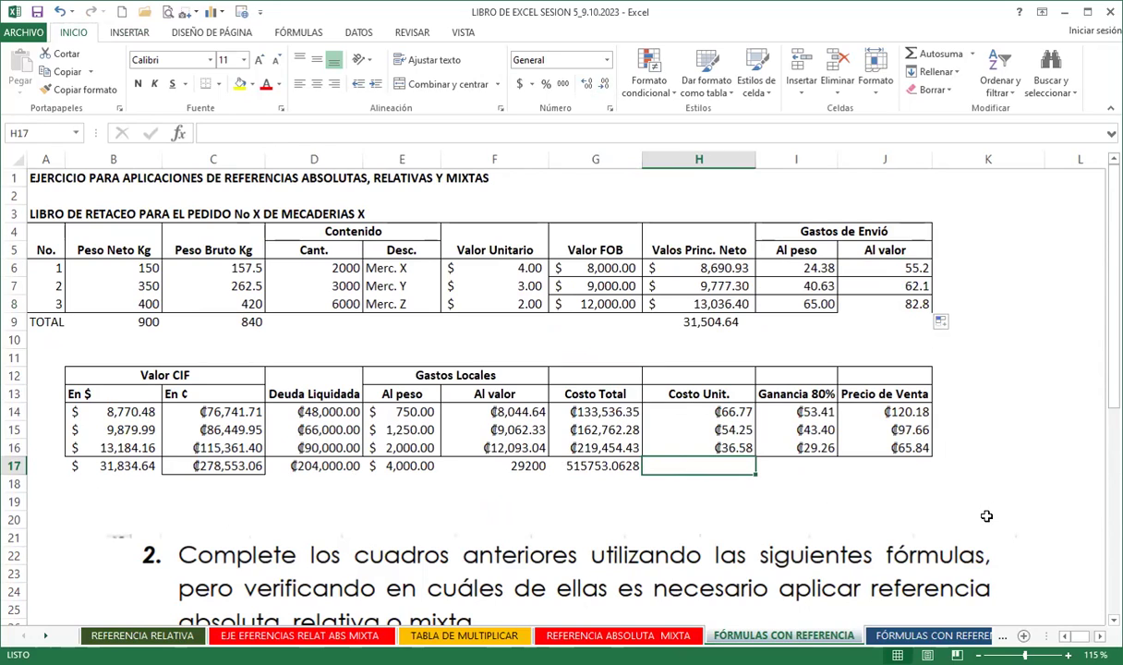
{"action": "left_click", "coordinate": [882, 303]}
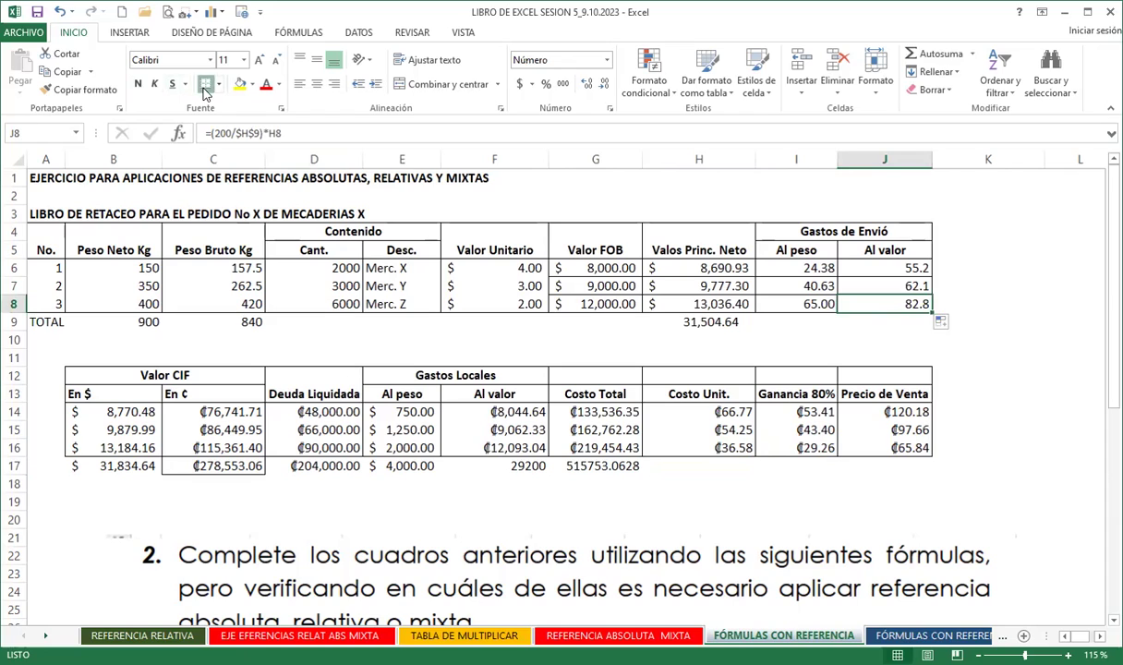
{"action": "left_click", "coordinate": [759, 340]}
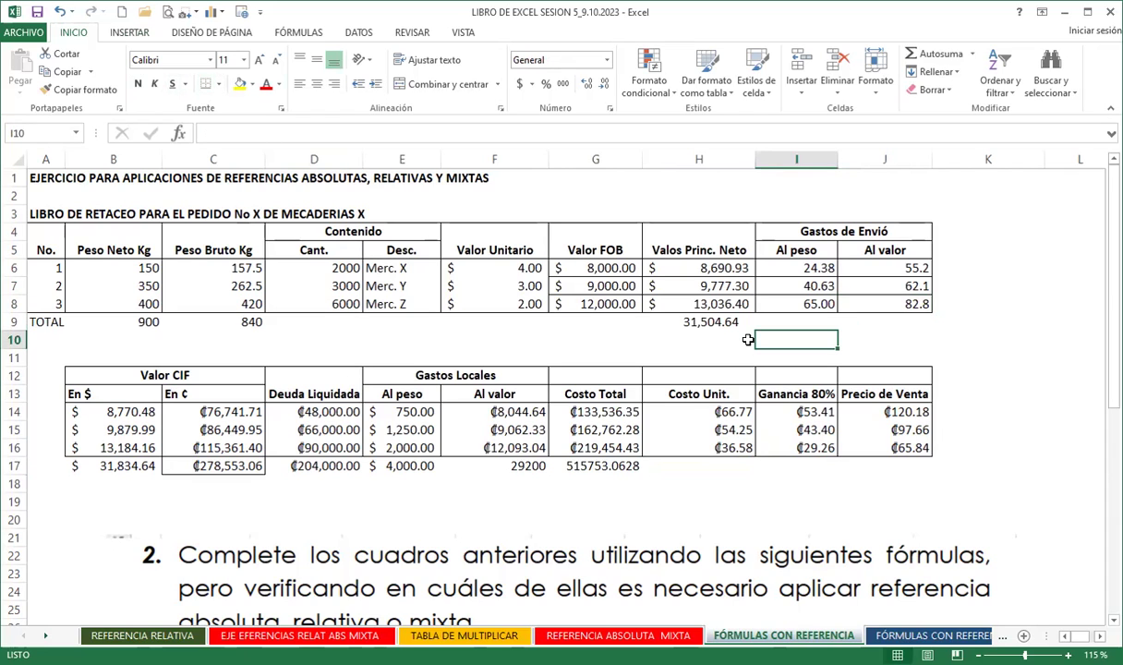
{"action": "left_click", "coordinate": [655, 267]}
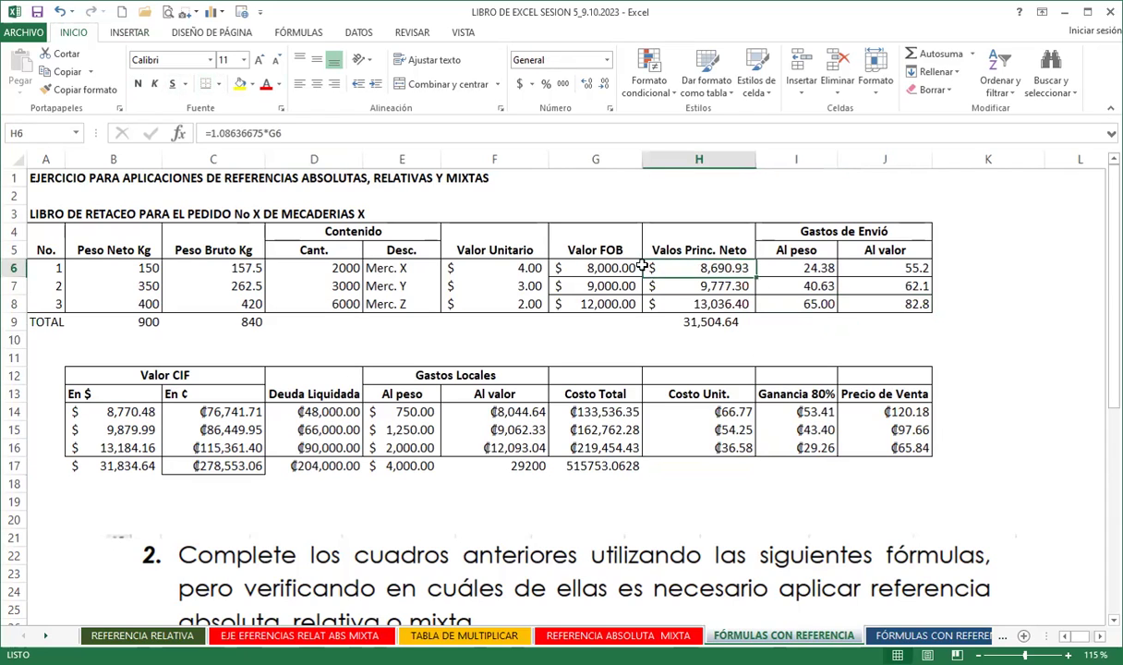
{"action": "left_click", "coordinate": [568, 303]}
{"action": "left_click", "coordinate": [594, 267]}
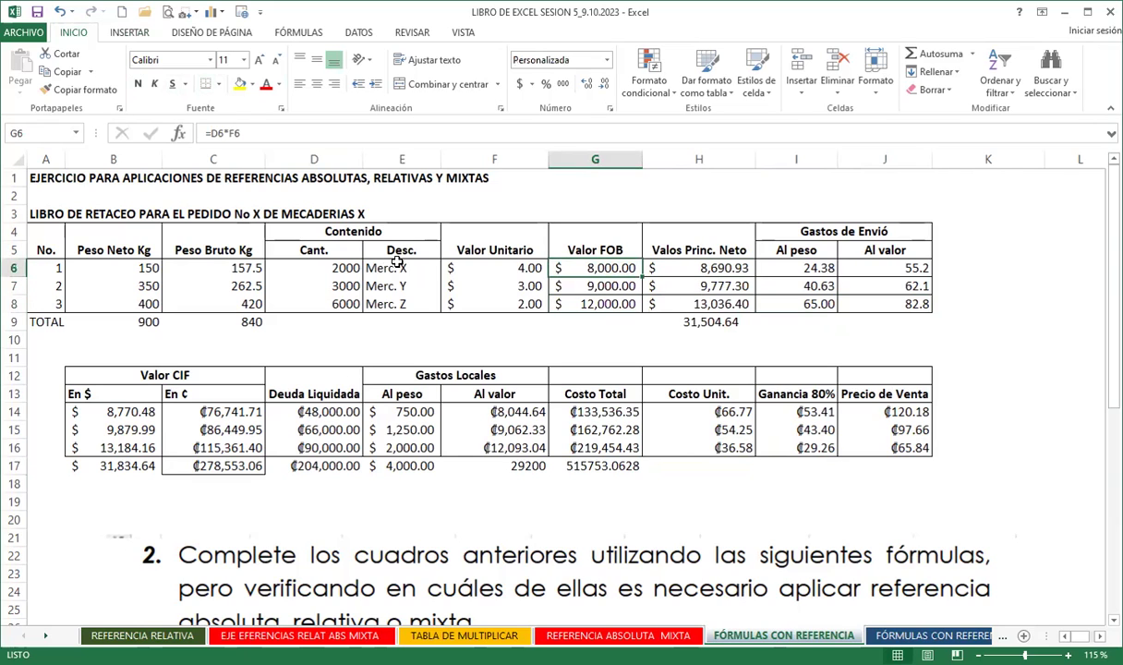